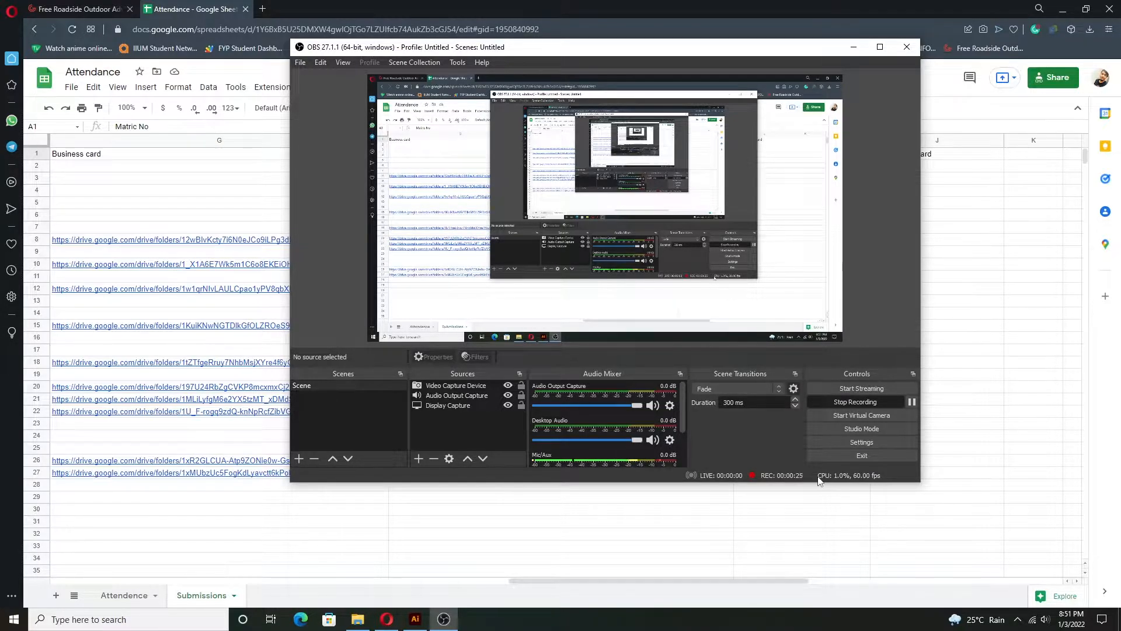
- Examine the design assignment columns of the Submissions sheet, from Product Billboard back to Poster design
{"action": "left_click", "coordinate": [852, 52]}
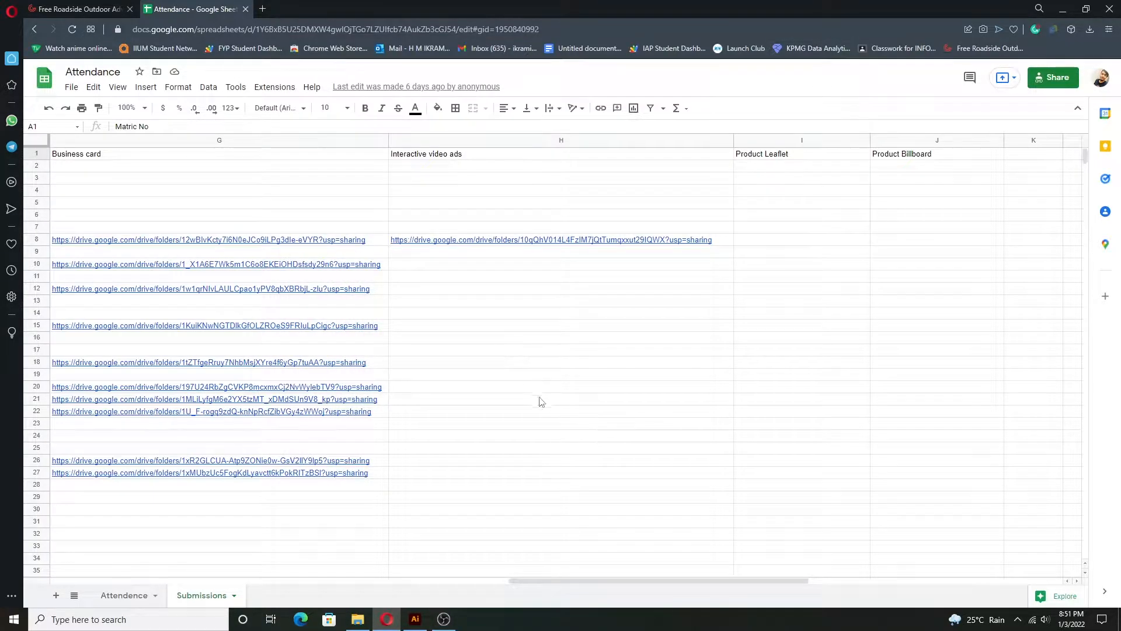
{"action": "left_click_drag", "start_coordinate": [662, 581], "coordinate": [451, 615]}
{"action": "mouse_move", "coordinate": [447, 613]}
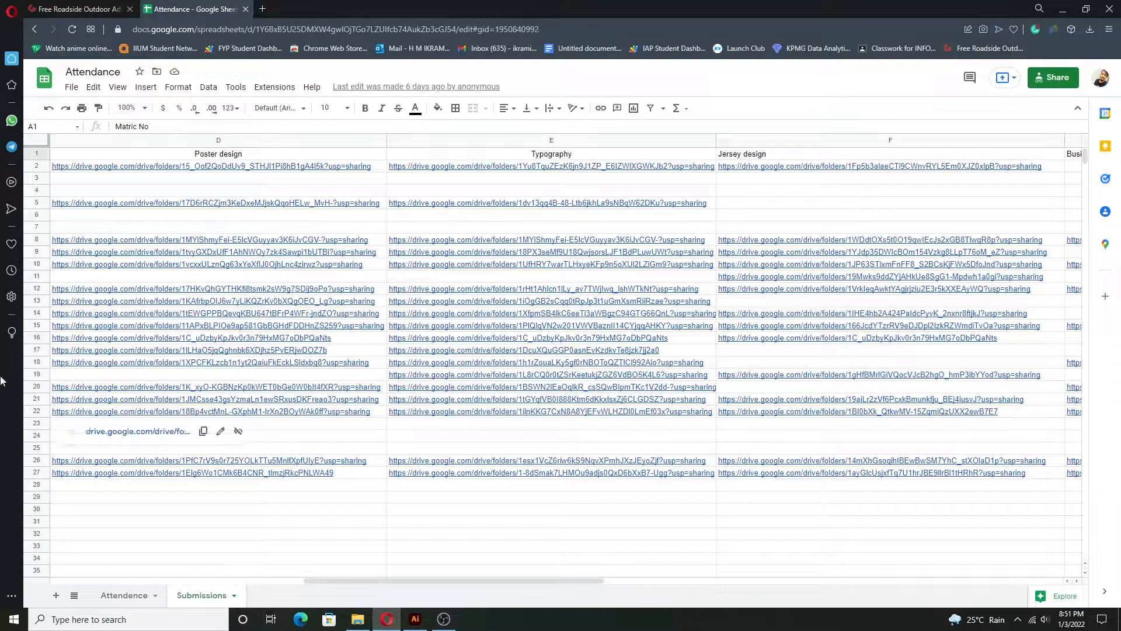
{"action": "mouse_move", "coordinate": [993, 168]}
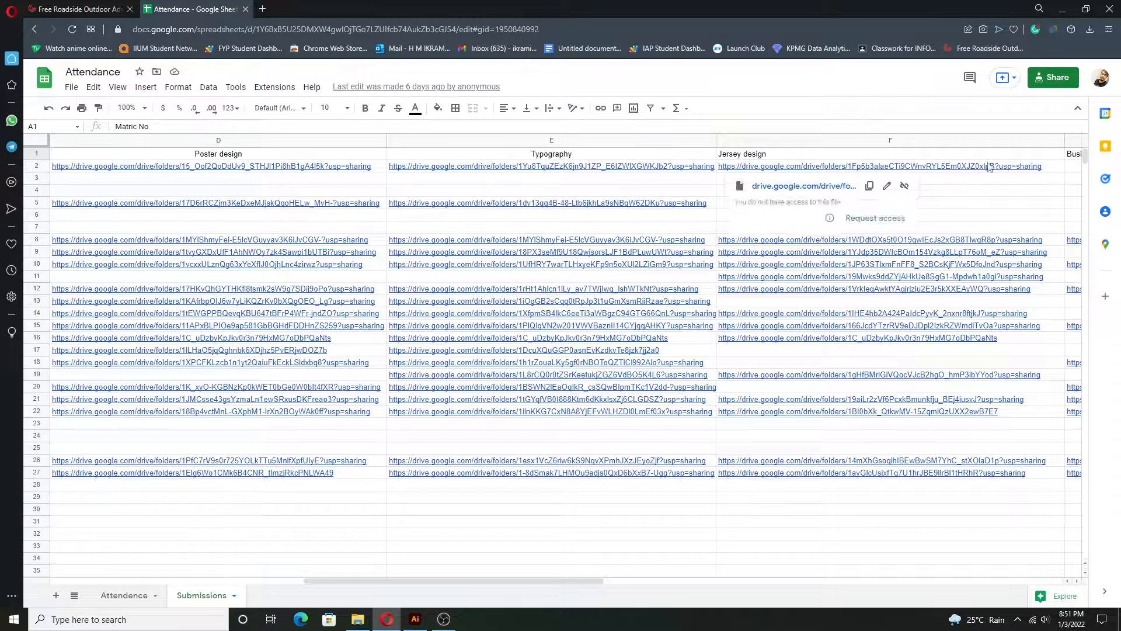
- Switch to Adobe Illustrator and examine the finished shoe leaflet design in Untitled-1
{"action": "left_click", "coordinate": [1062, 9]}
{"action": "right_click", "coordinate": [521, 216]}
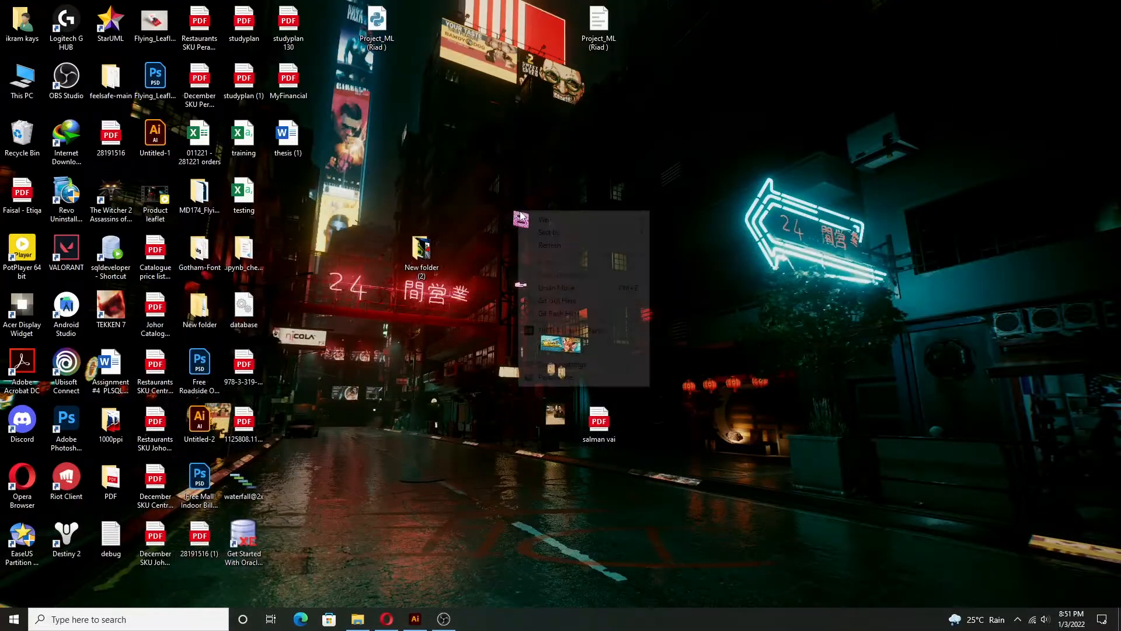
{"action": "left_click", "coordinate": [521, 245]}
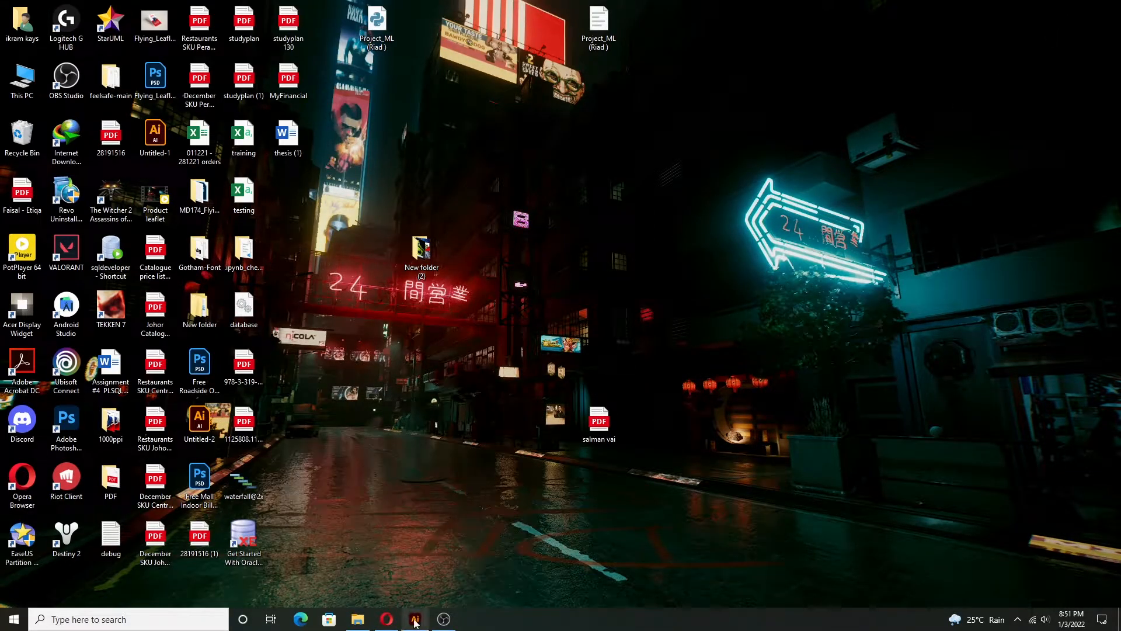
{"action": "left_click", "coordinate": [397, 540]}
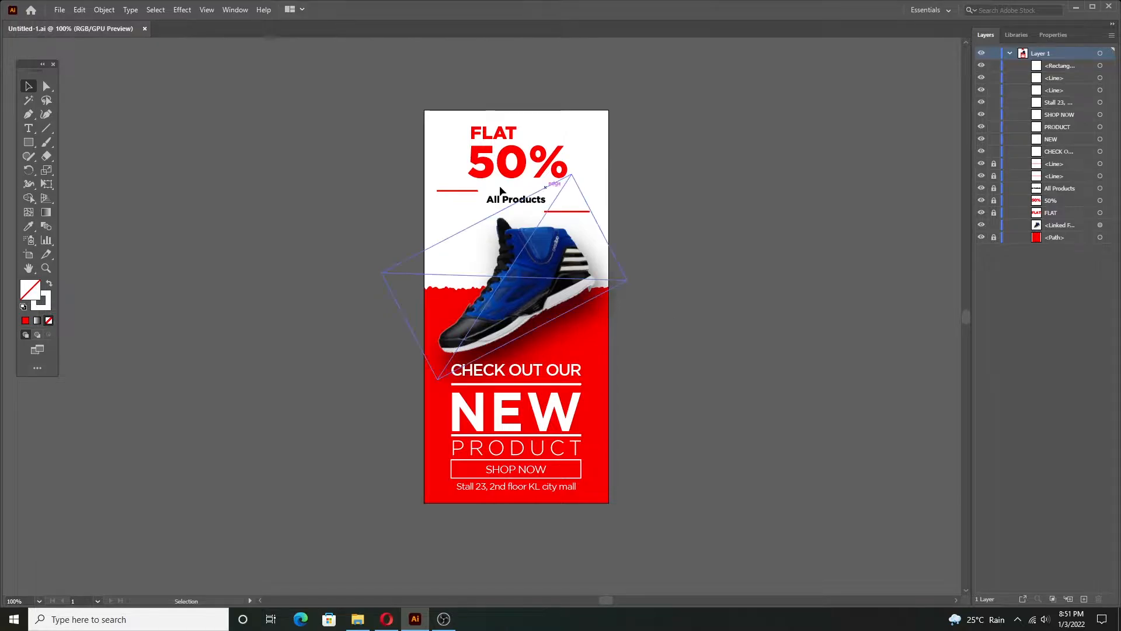
{"action": "left_click", "coordinate": [544, 373]}
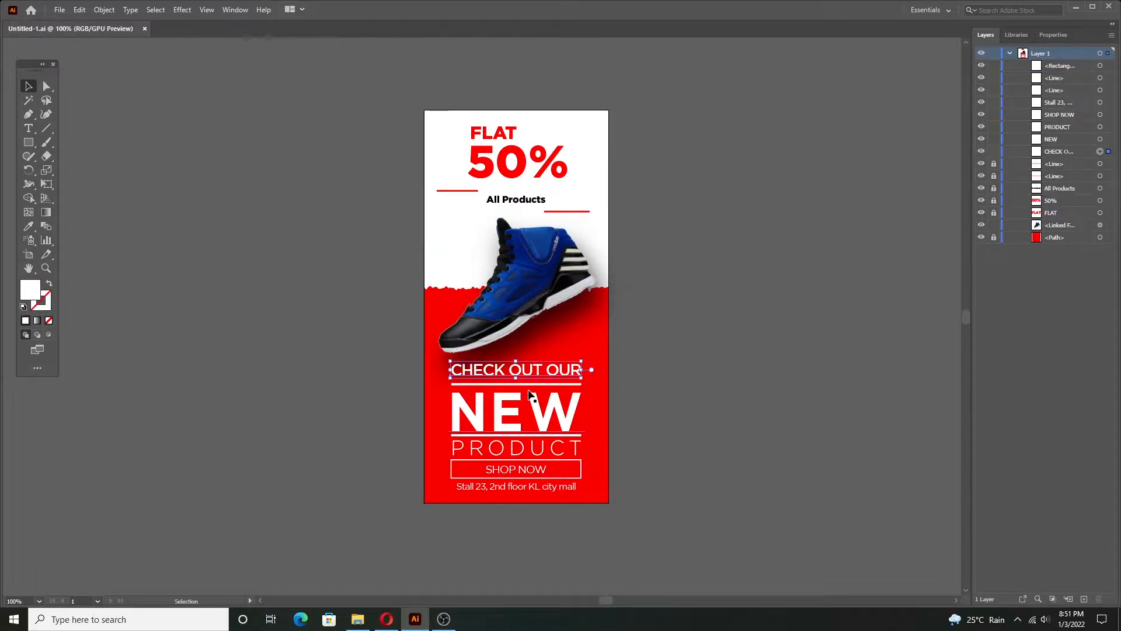
{"action": "left_click", "coordinate": [373, 271]}
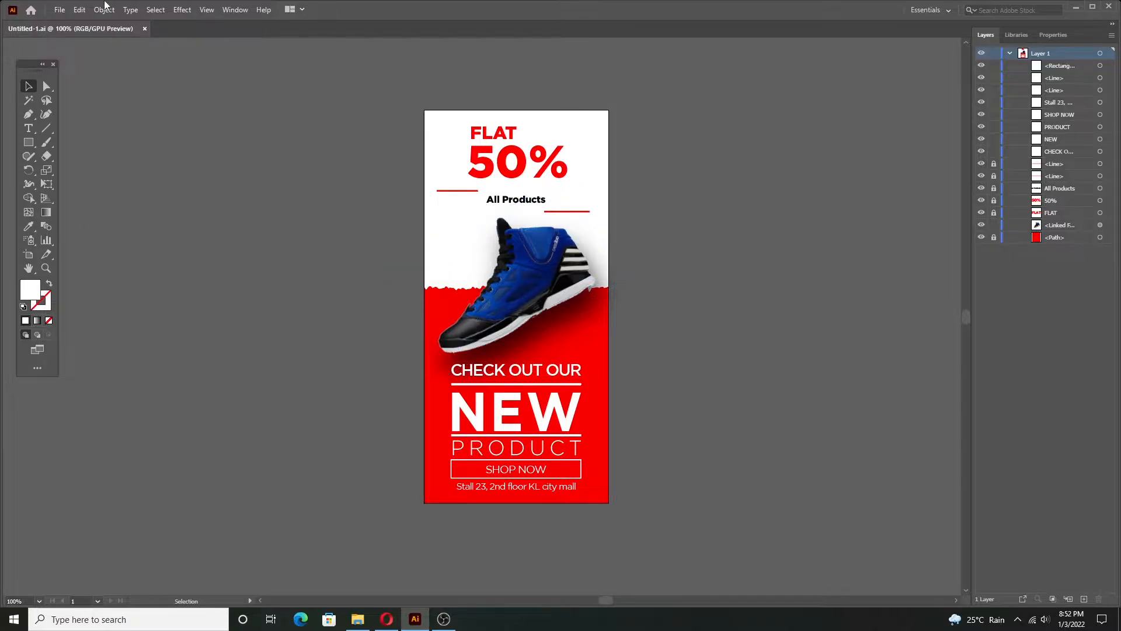
- Create a new landscape document of 1971 × 946 px in RGB color at 300 ppi
{"action": "left_click", "coordinate": [57, 10]}
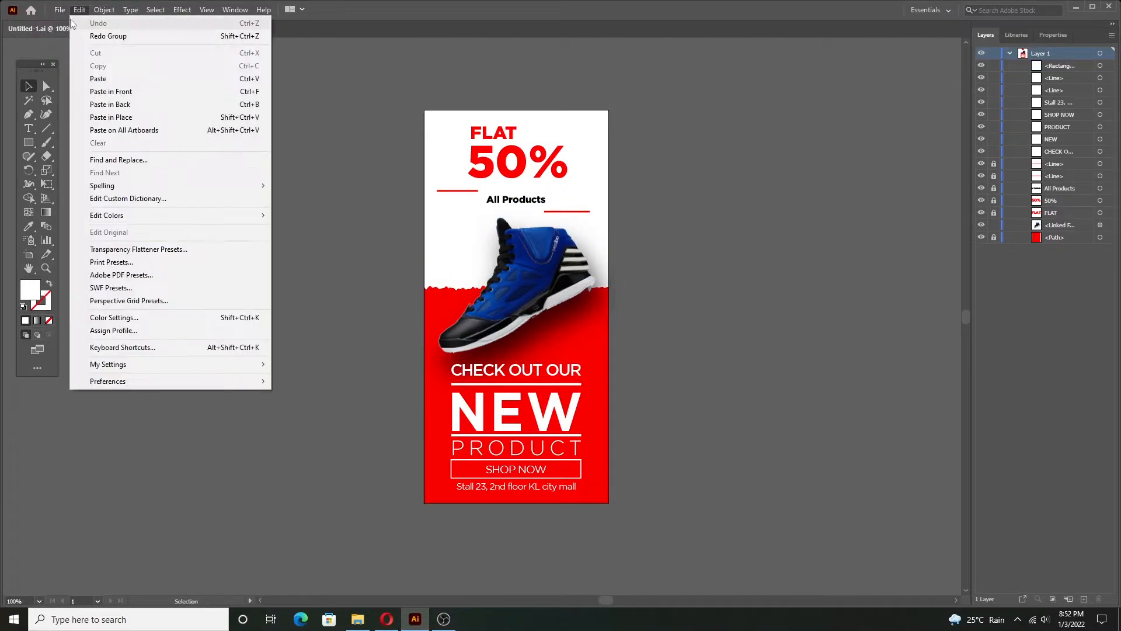
{"action": "left_click", "coordinate": [80, 22]}
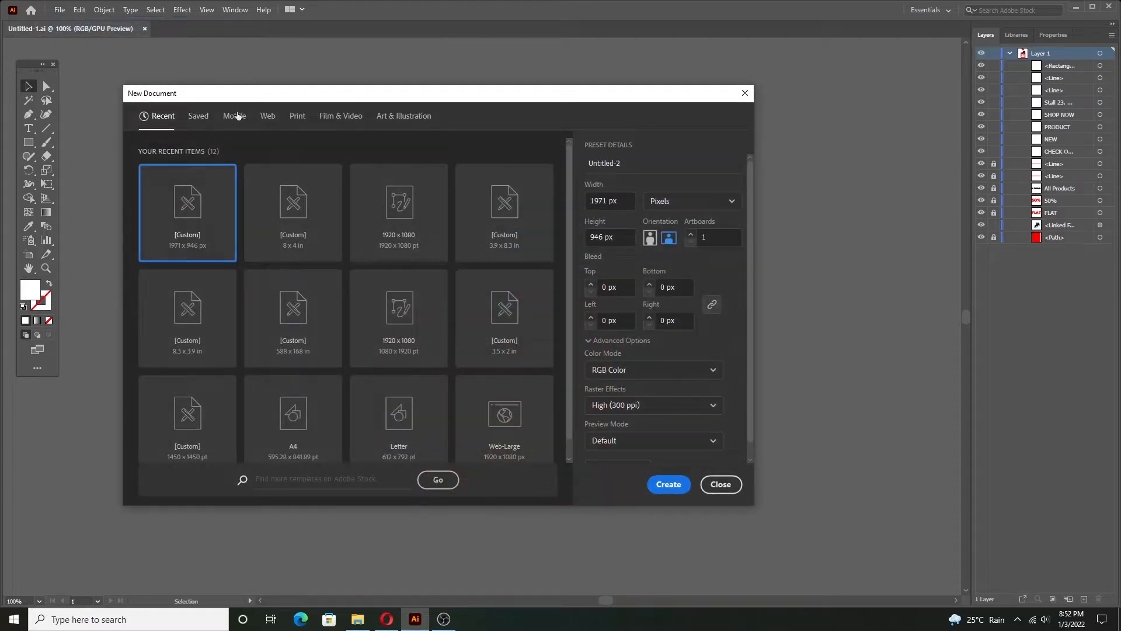
{"action": "left_click_drag", "start_coordinate": [248, 96], "coordinate": [289, 92]}
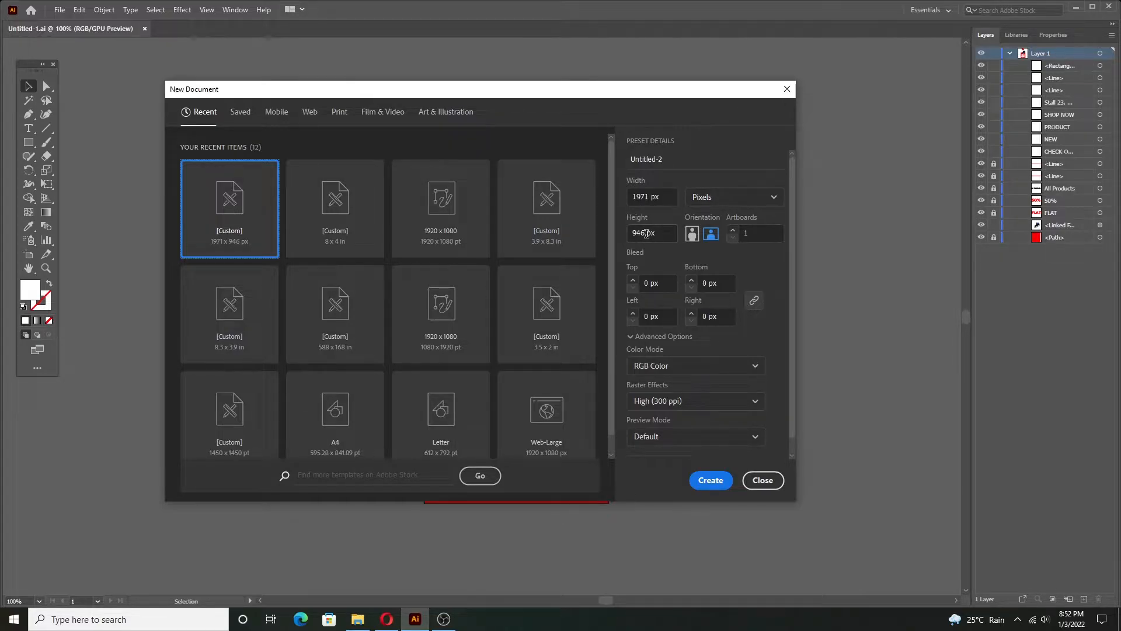
{"action": "left_click", "coordinate": [662, 196]}
{"action": "left_click", "coordinate": [656, 232]}
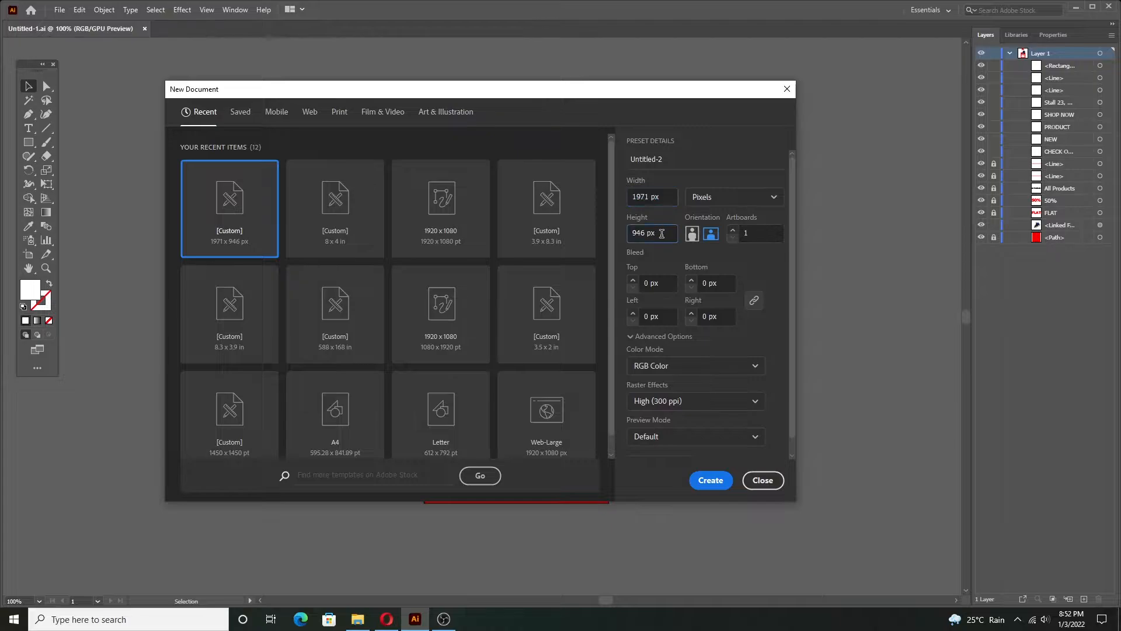
{"action": "left_click", "coordinate": [695, 142]}
{"action": "left_click", "coordinate": [629, 198]}
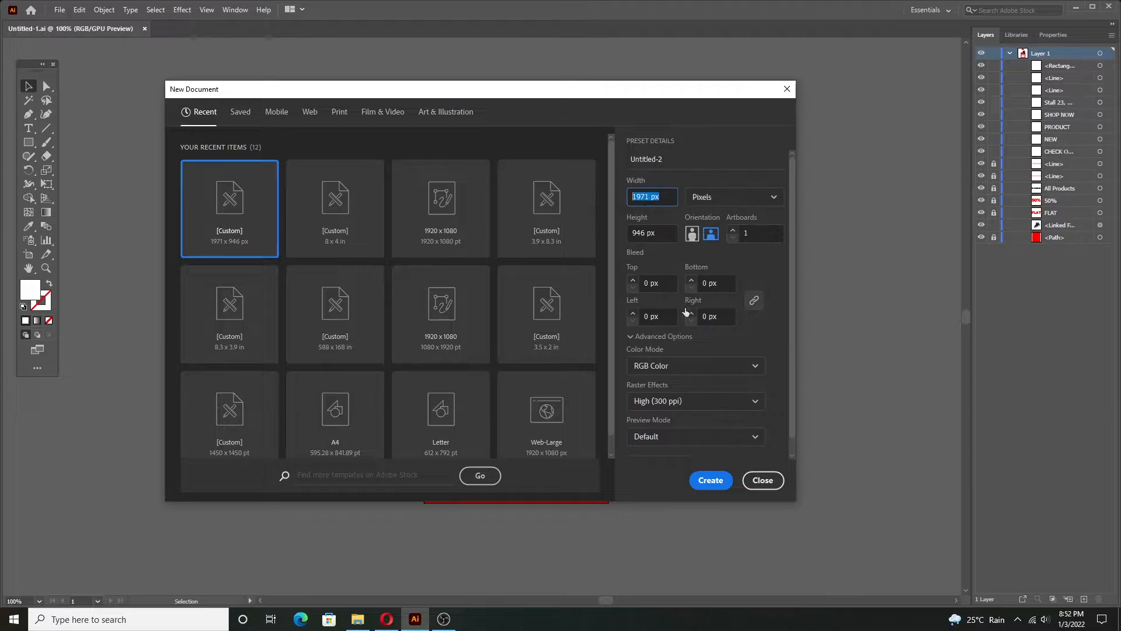
{"action": "left_click", "coordinate": [711, 480]}
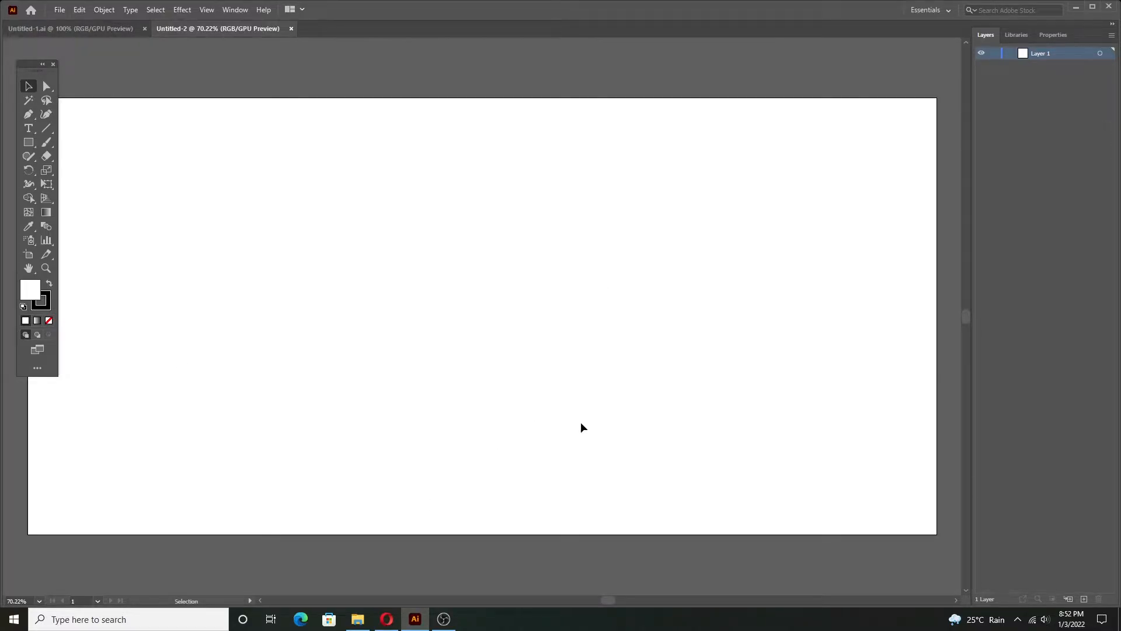
{"action": "left_click", "coordinate": [443, 619]}
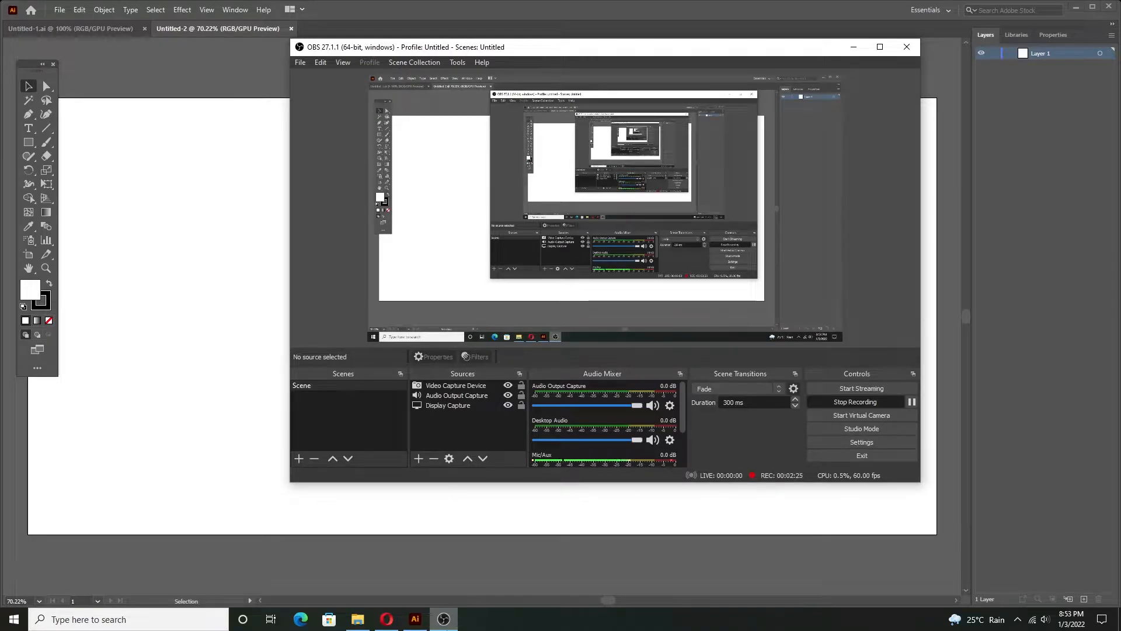
{"action": "left_click", "coordinate": [443, 619]}
{"action": "left_click", "coordinate": [444, 619]}
{"action": "left_click", "coordinate": [444, 619]}
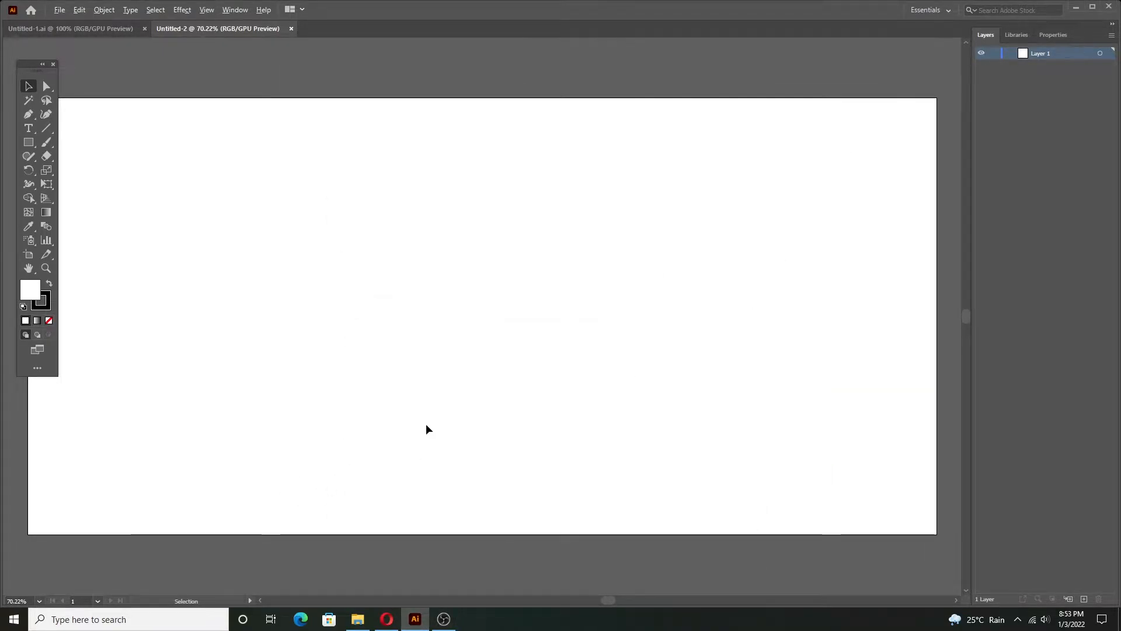
- Draw a rectangle about 1971 × 522 px across the full width of the artboard's lower part
{"action": "scroll", "coordinate": [426, 422], "scroll_direction": "down", "scroll_amount": 1, "text": "alt"}
{"action": "scroll", "coordinate": [527, 394], "scroll_direction": "down", "scroll_amount": 1}
{"action": "scroll", "coordinate": [528, 395], "scroll_direction": "down", "scroll_amount": 1}
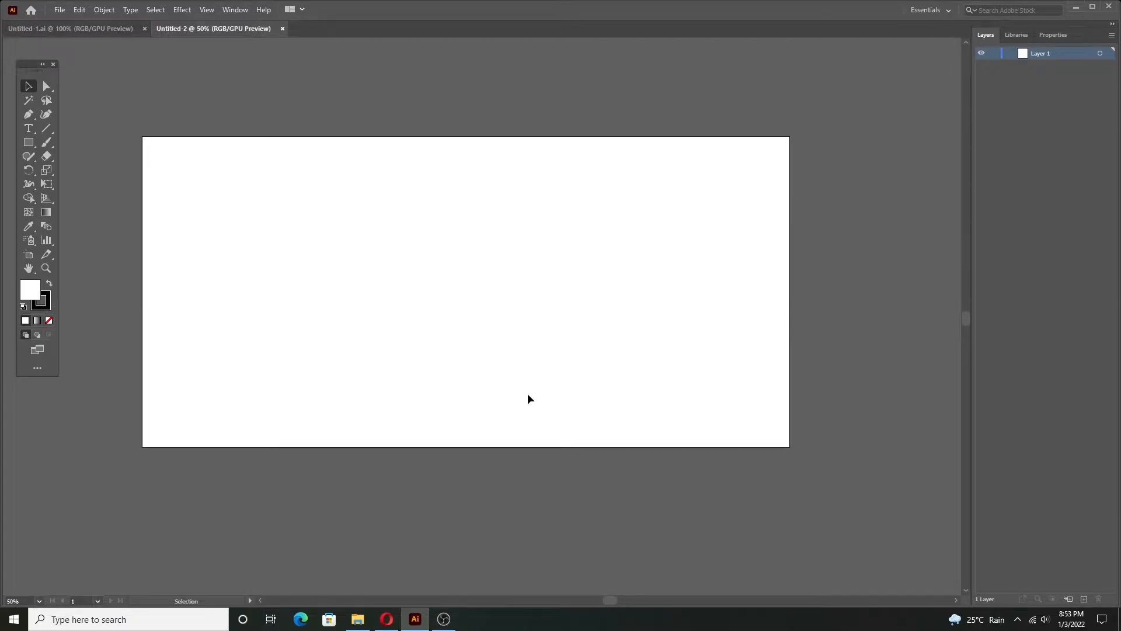
{"action": "left_click", "coordinate": [28, 142]}
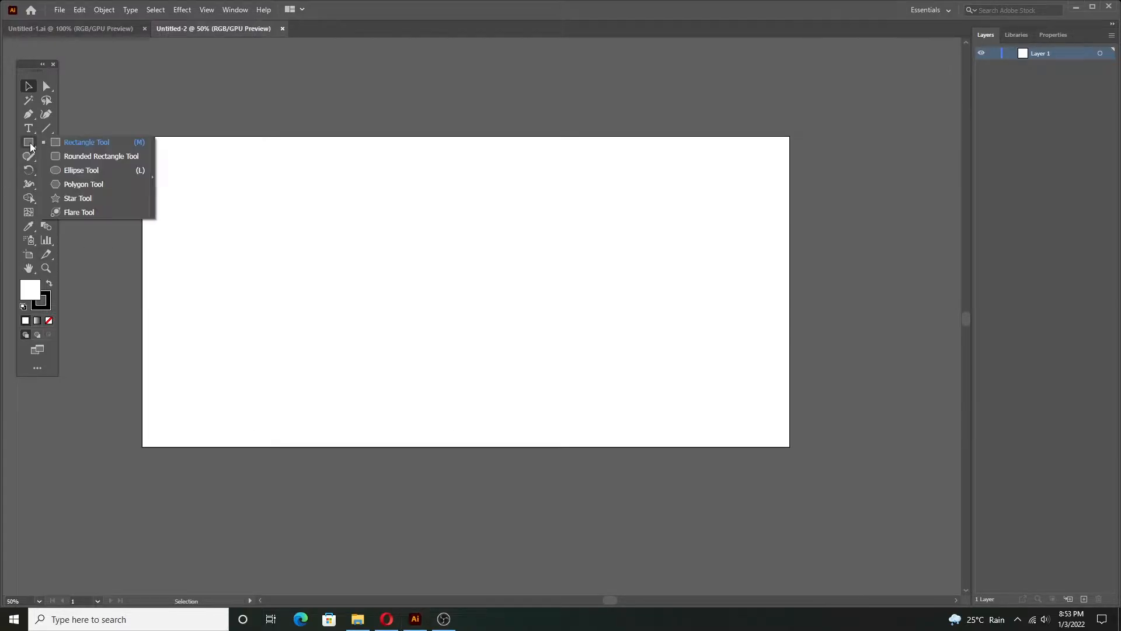
{"action": "left_click", "coordinate": [101, 142]}
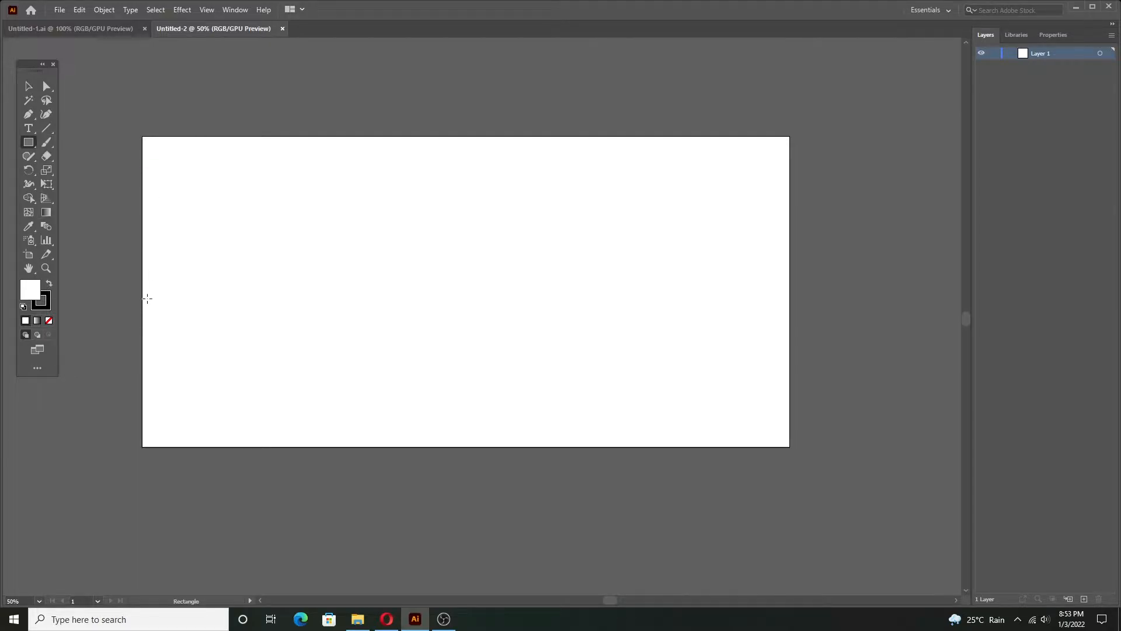
{"action": "left_click_drag", "start_coordinate": [142, 275], "coordinate": [790, 447]}
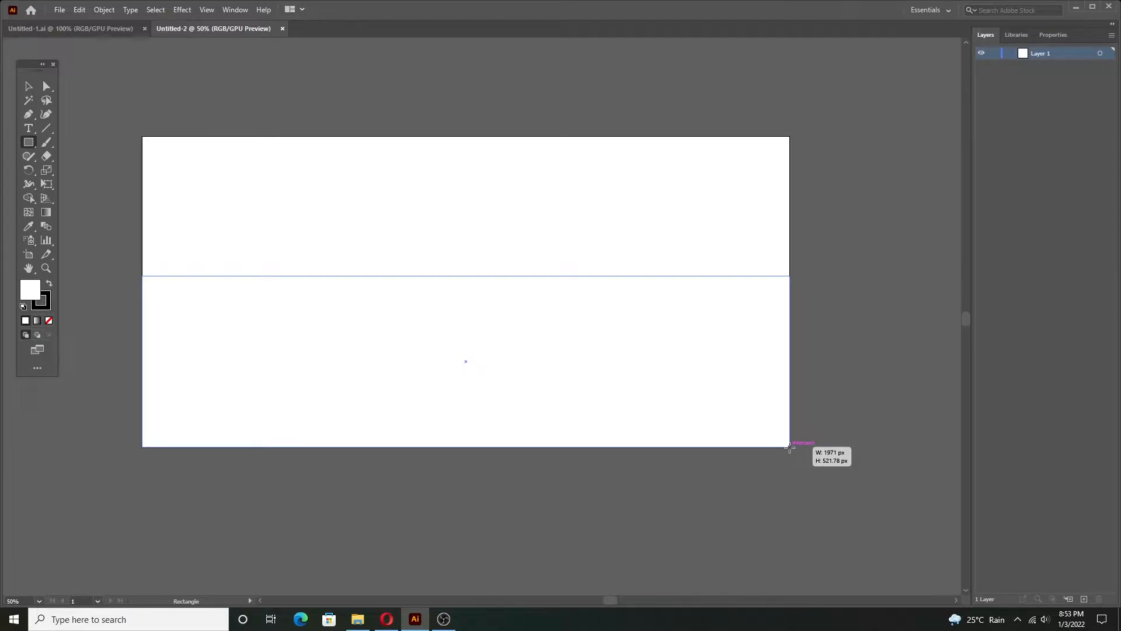
{"action": "left_click_drag", "start_coordinate": [790, 446], "coordinate": [790, 446]}
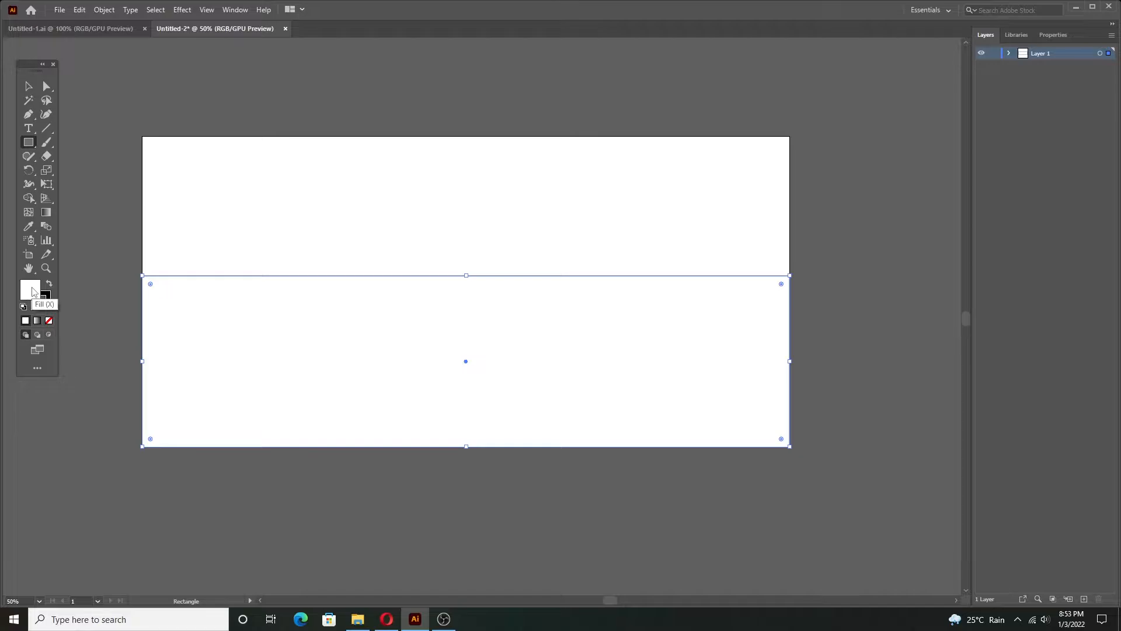
- Fill the lower rectangle with red F70606 and deselect it
{"action": "double_click", "coordinate": [33, 292]}
{"action": "left_click_drag", "start_coordinate": [805, 183], "coordinate": [845, 155]}
{"action": "left_click", "coordinate": [814, 176]}
{"action": "left_click", "coordinate": [937, 172]}
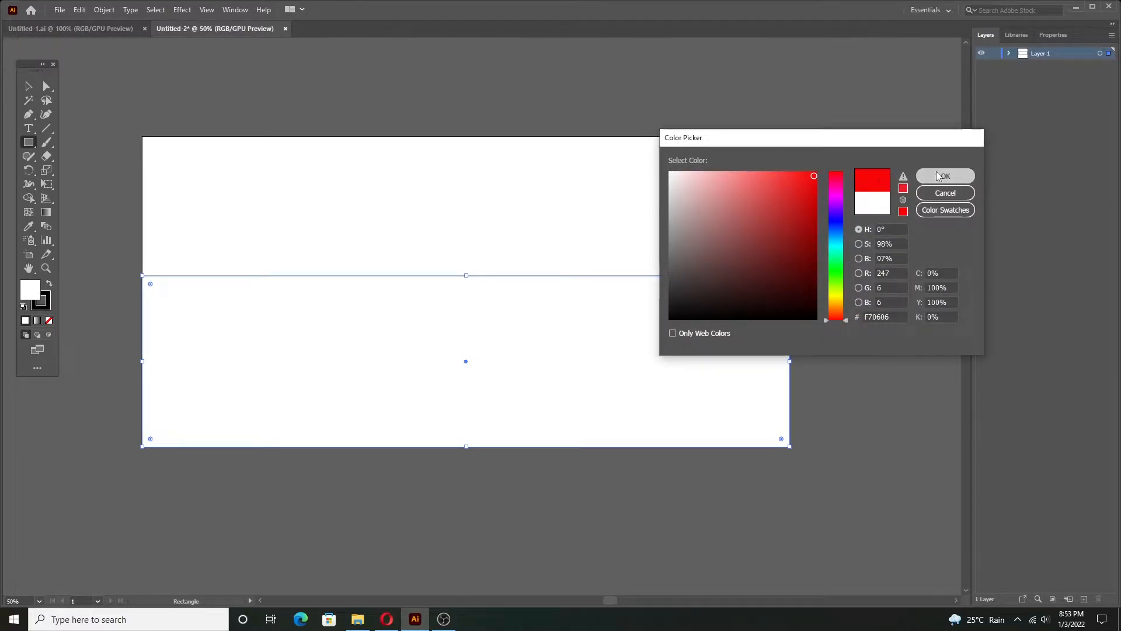
{"action": "left_click", "coordinate": [28, 86]}
{"action": "left_click", "coordinate": [366, 268]}
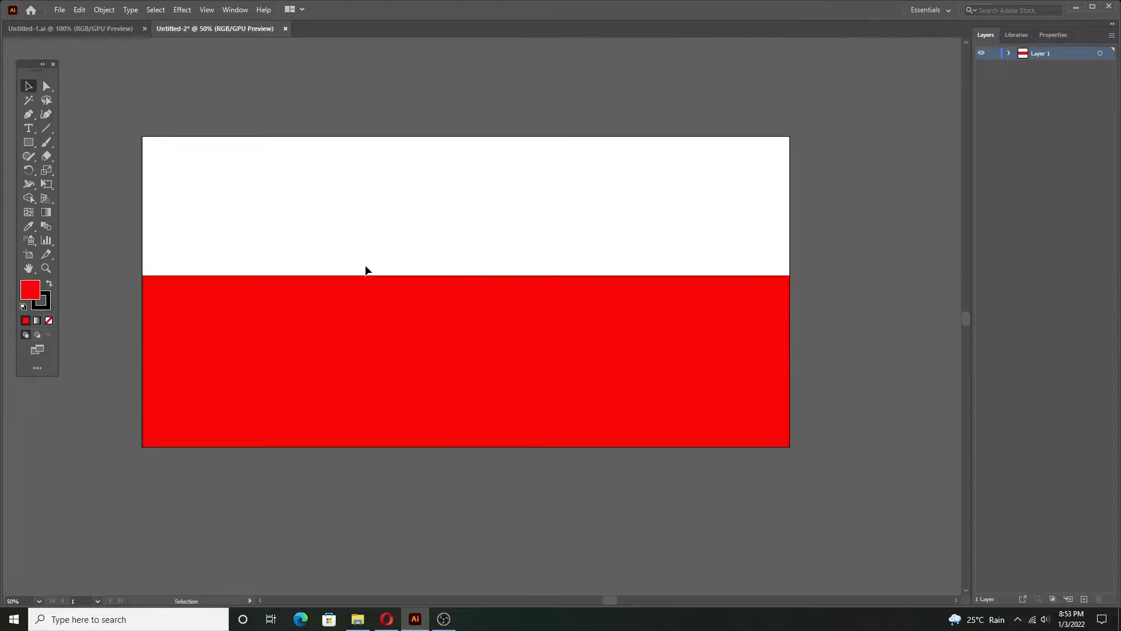
{"action": "left_click", "coordinate": [508, 353]}
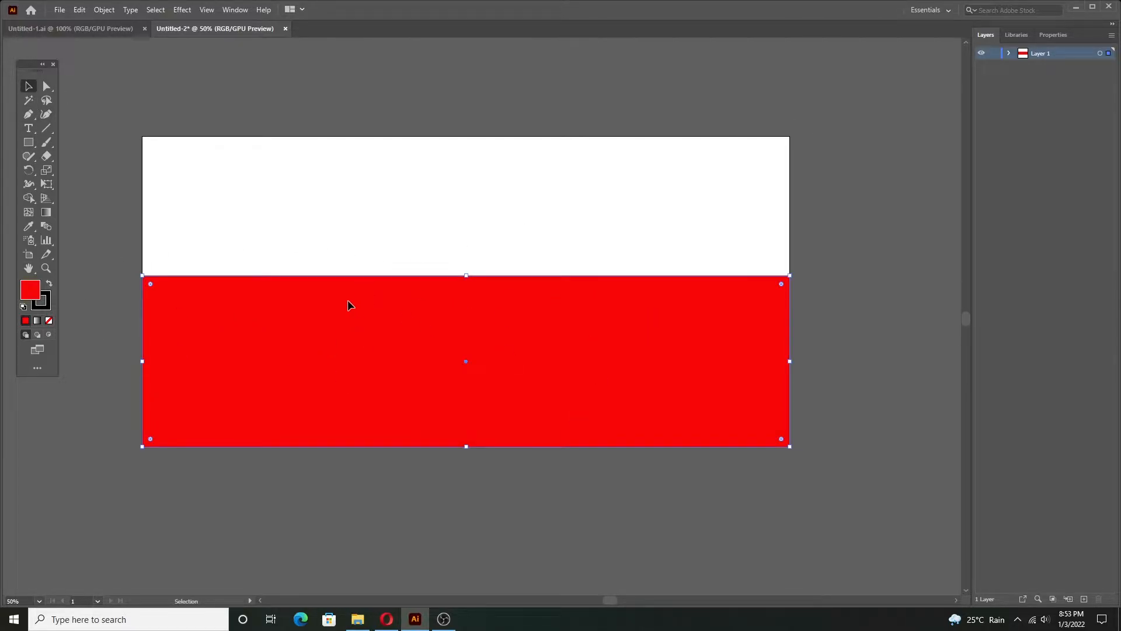
{"action": "key", "text": "ctrl+shift+a"}
{"action": "left_click", "coordinate": [302, 352]}
{"action": "left_click", "coordinate": [303, 229]}
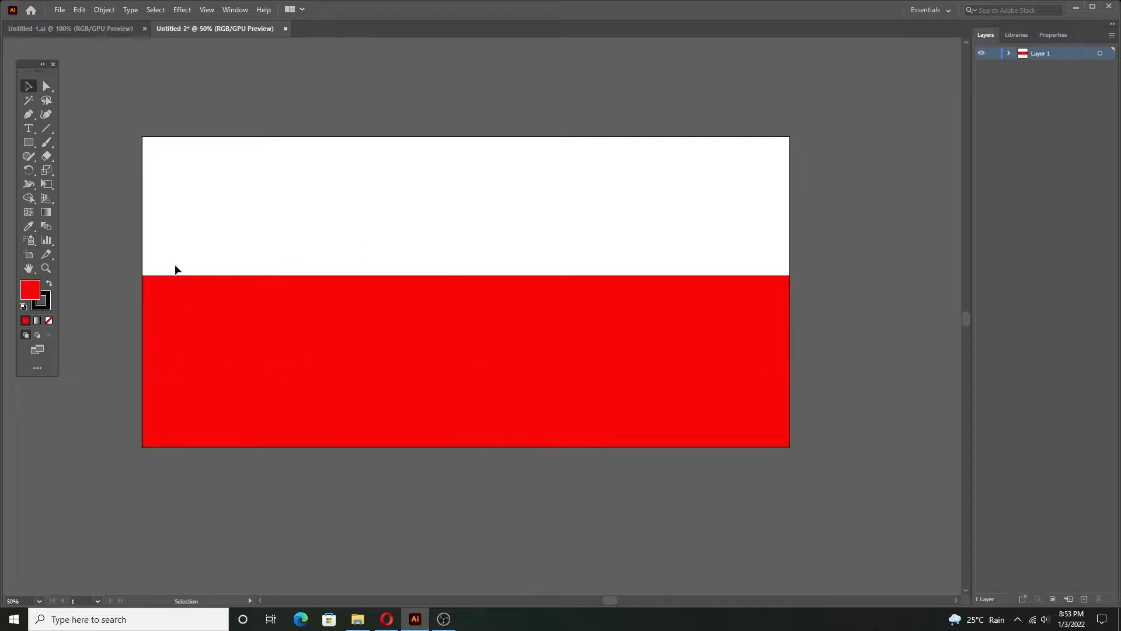
- Roughen the red rectangle's upper edge into a torn-paper outline with the Wrinkle tool
{"action": "right_click", "coordinate": [29, 202]}
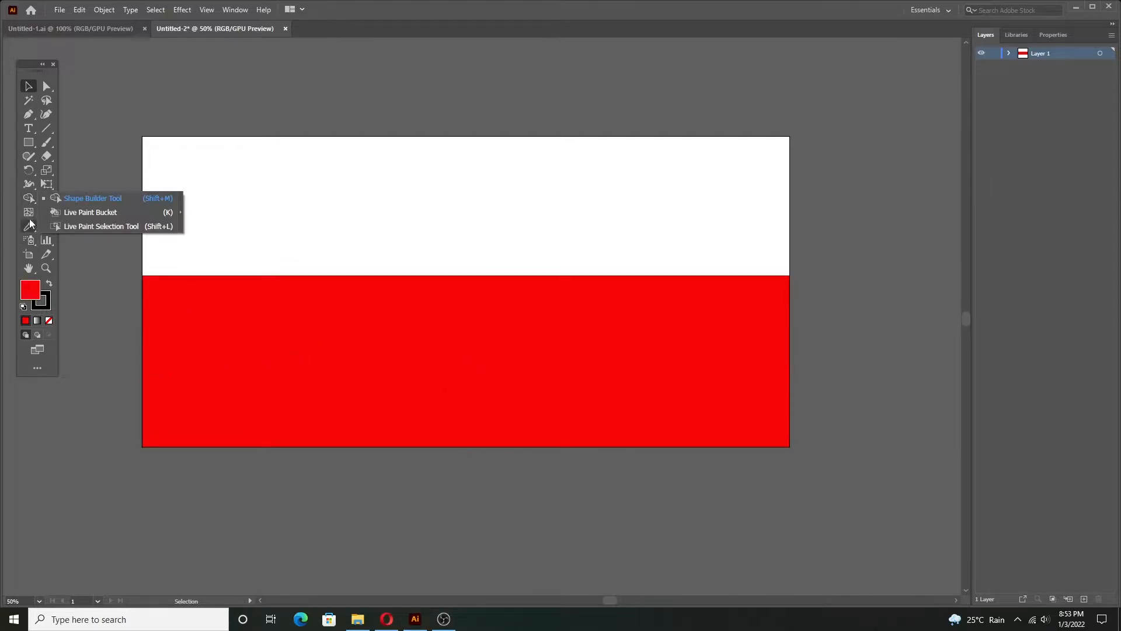
{"action": "left_click", "coordinate": [30, 218]}
{"action": "right_click", "coordinate": [29, 183]}
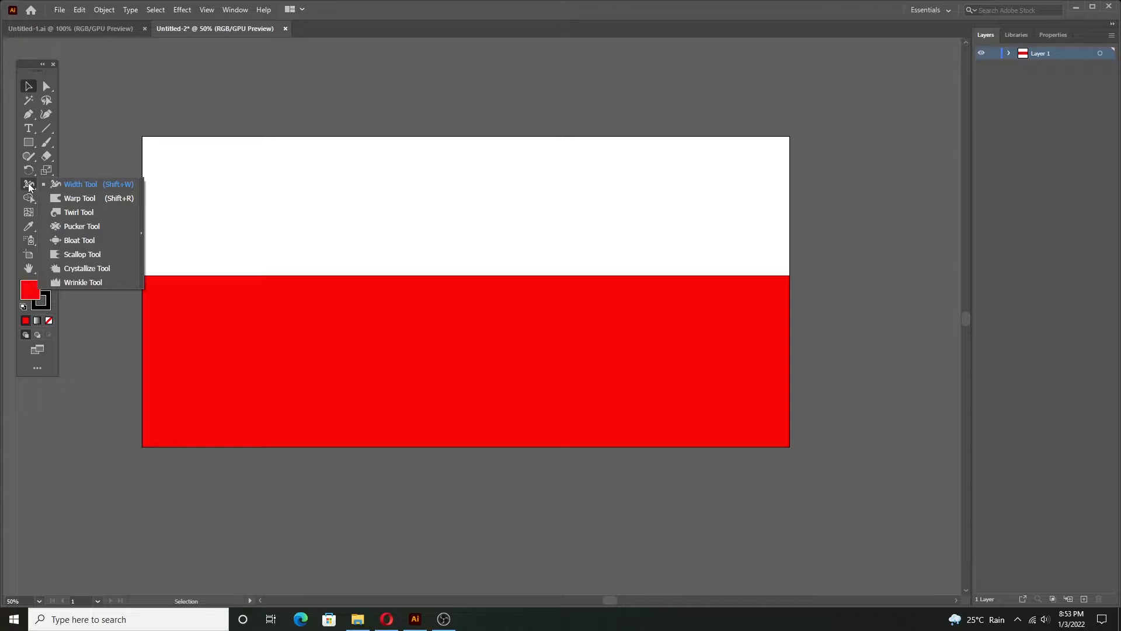
{"action": "left_click", "coordinate": [91, 281]}
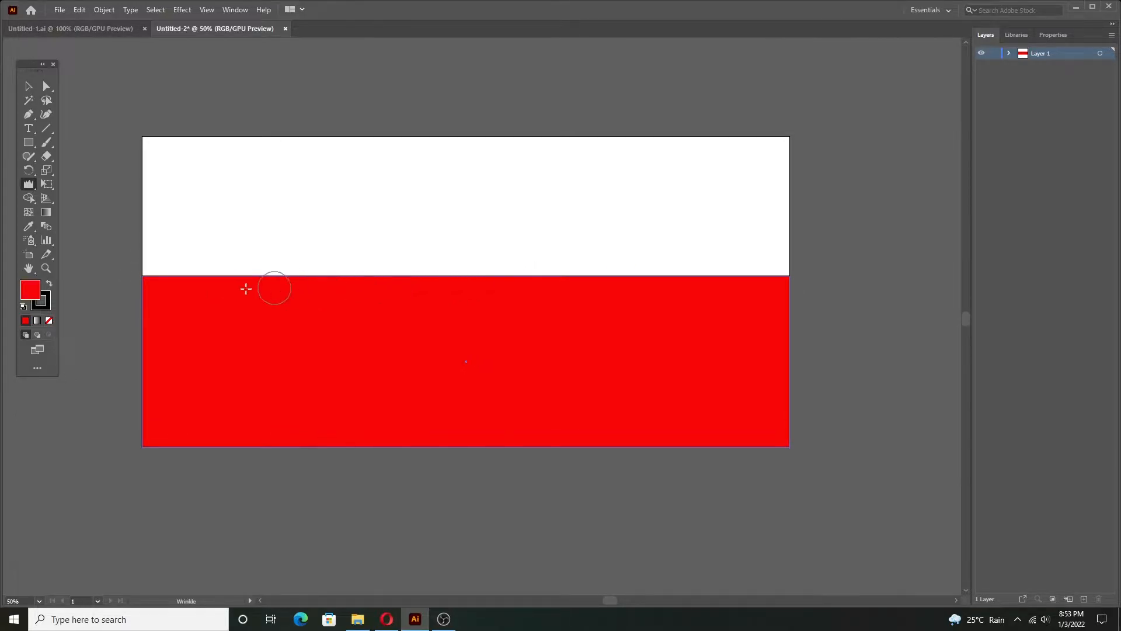
{"action": "left_click", "coordinate": [145, 272]}
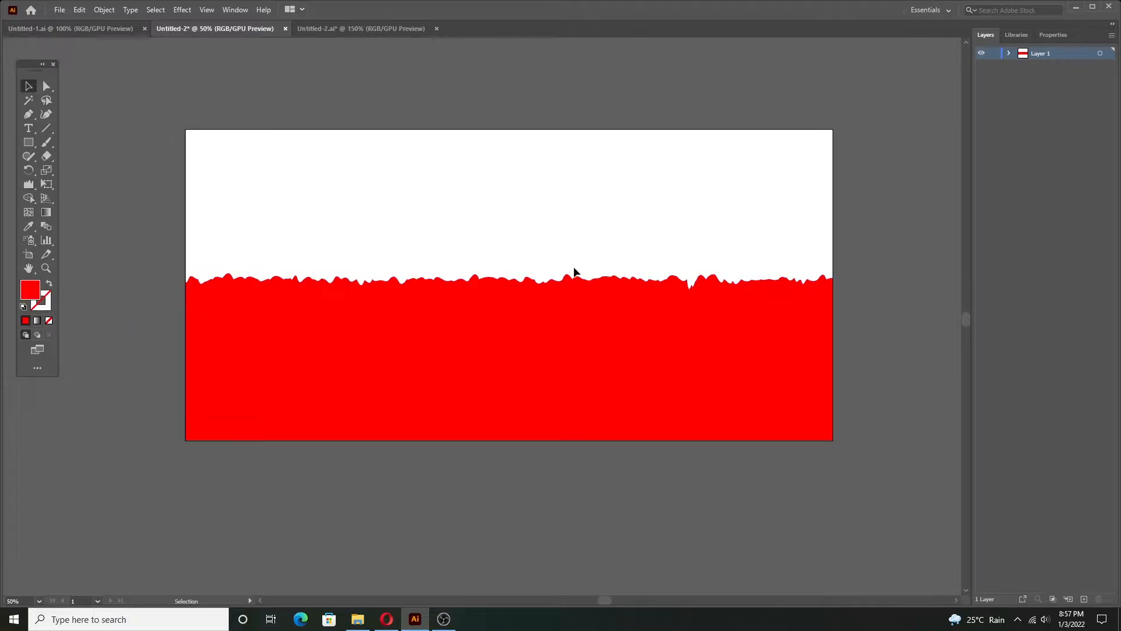
{"action": "key", "text": "v"}
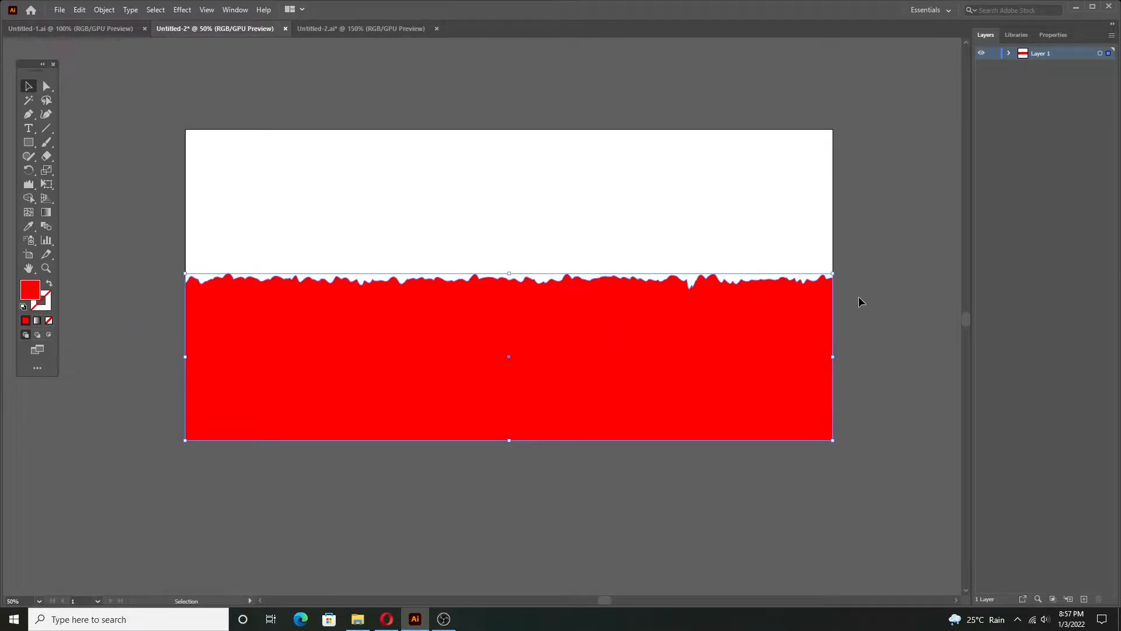
{"action": "left_click", "coordinate": [916, 295]}
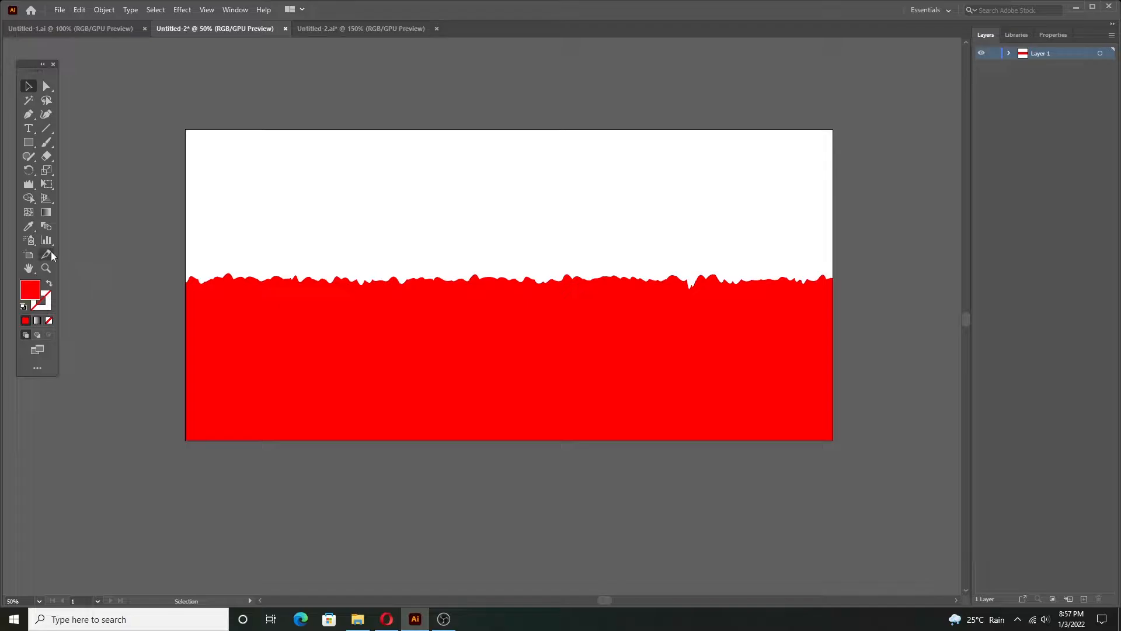
{"action": "left_click", "coordinate": [57, 10]}
{"action": "mouse_move", "coordinate": [104, 10]}
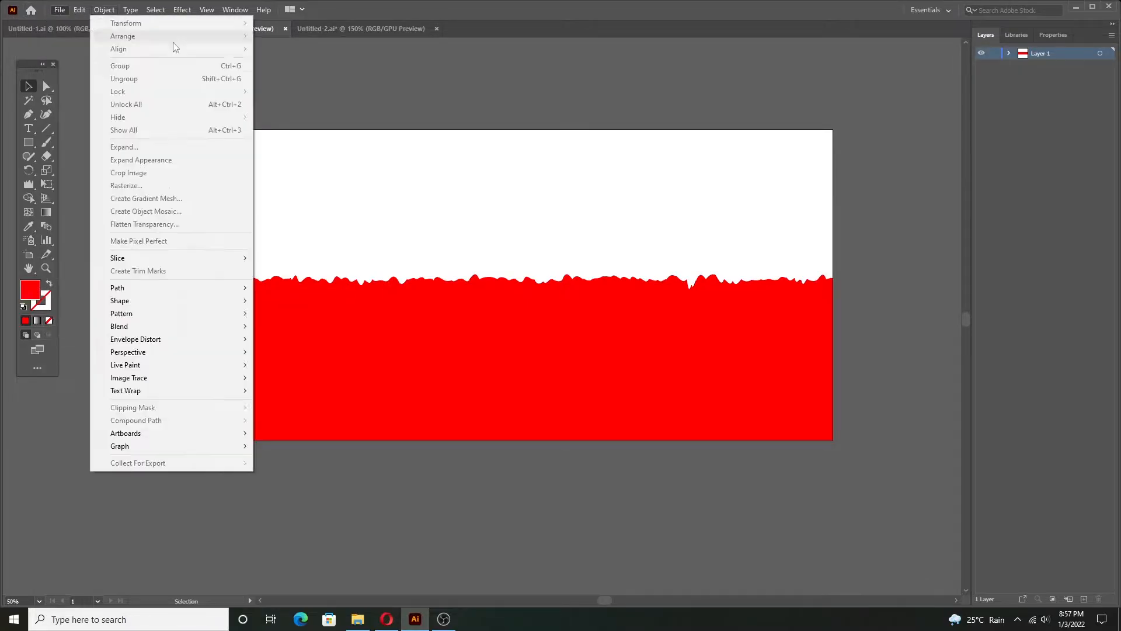
{"action": "left_click", "coordinate": [461, 194]}
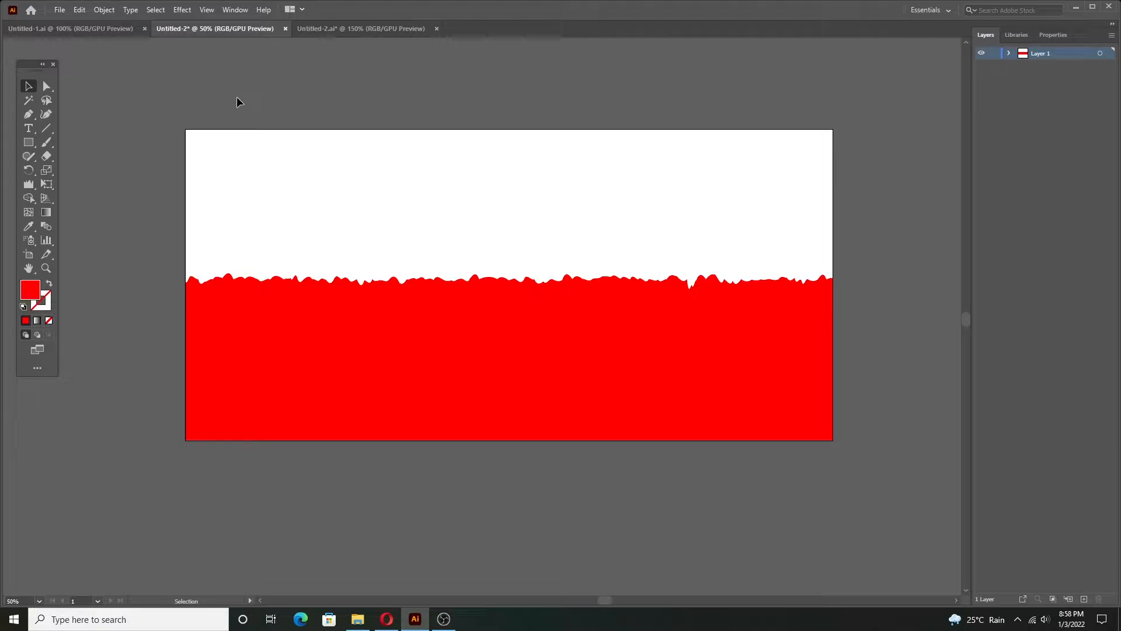
{"action": "left_click", "coordinate": [228, 254]}
- Draw a tall rectangle across both background colors near the artboard's left edge, with a red outline and no fill
{"action": "left_click", "coordinate": [33, 143]}
{"action": "left_click", "coordinate": [34, 145]}
{"action": "left_click_drag", "start_coordinate": [226, 151], "coordinate": [391, 422]}
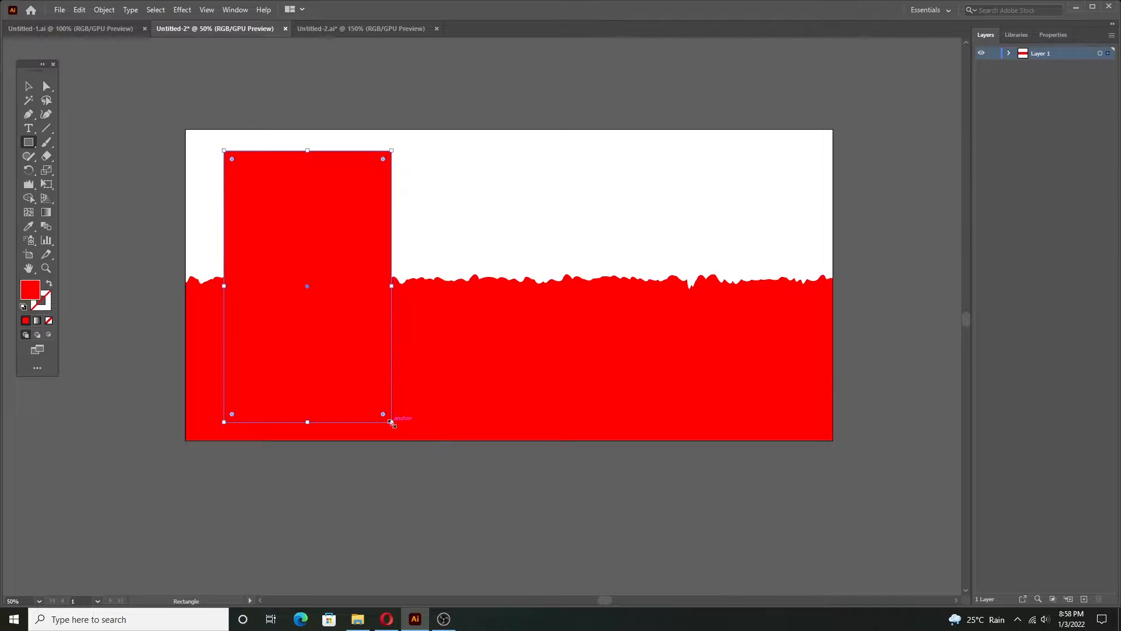
{"action": "left_click", "coordinate": [48, 320]}
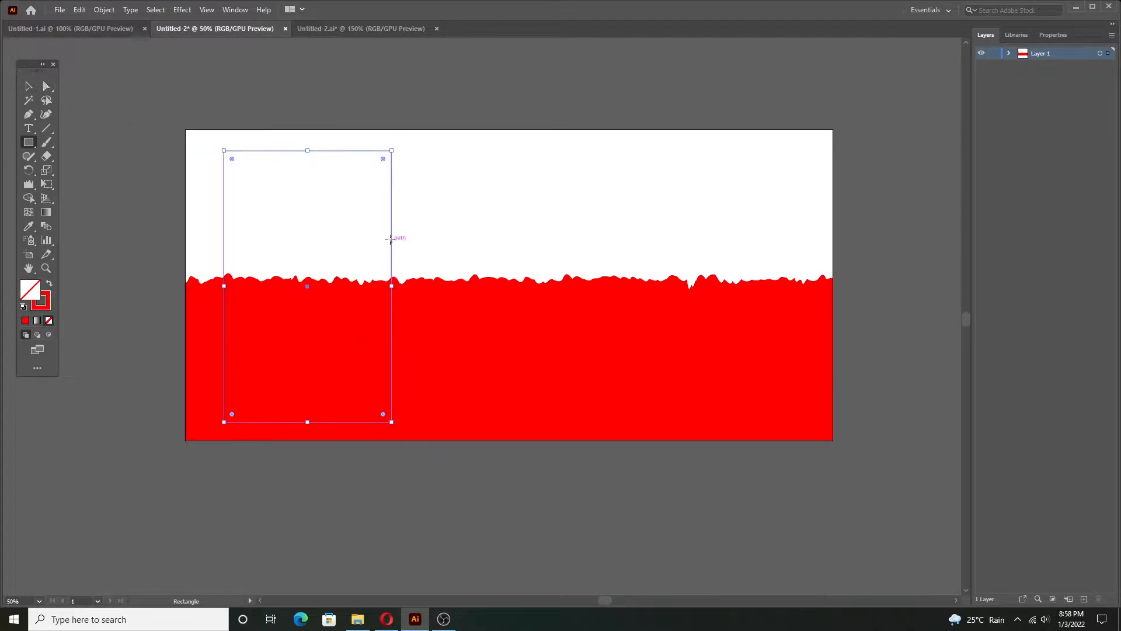
- Move the tall outlined rectangle slightly to the right and increase its stroke weight to 10 pt
{"action": "key", "text": "v"}
{"action": "left_click_drag", "start_coordinate": [391, 229], "coordinate": [419, 229]}
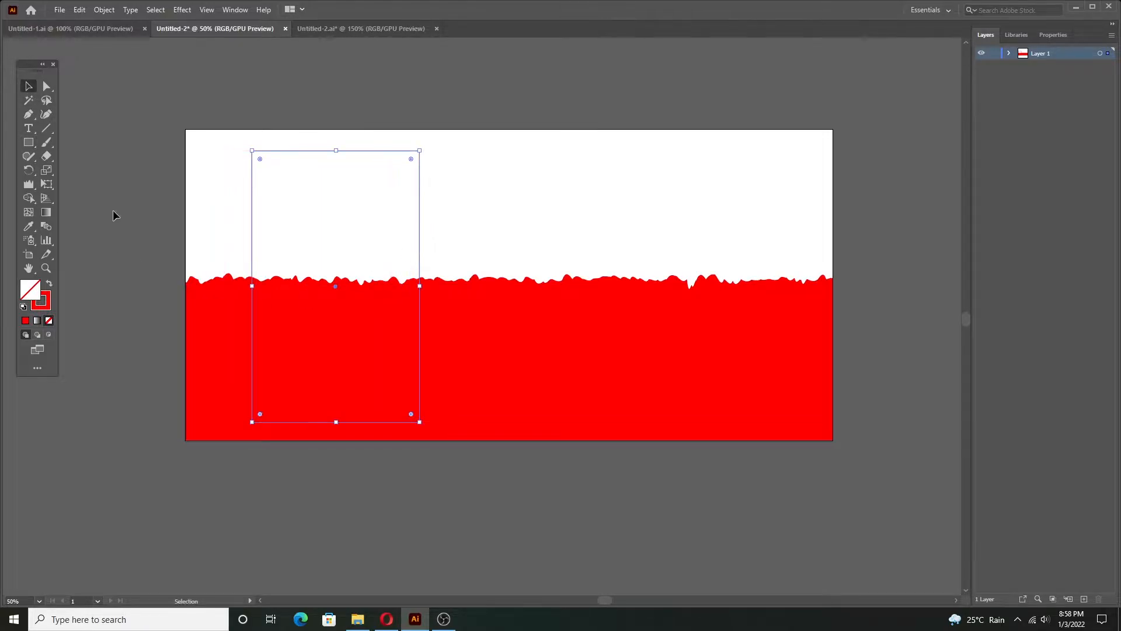
{"action": "left_click", "coordinate": [1017, 35]}
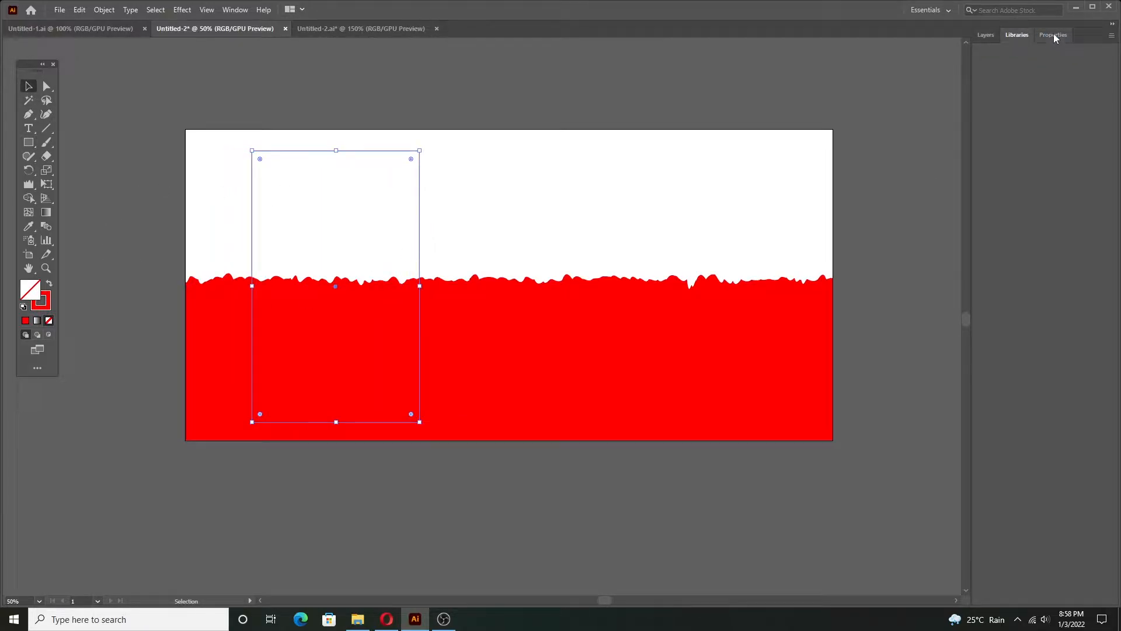
{"action": "left_click", "coordinate": [1054, 34]}
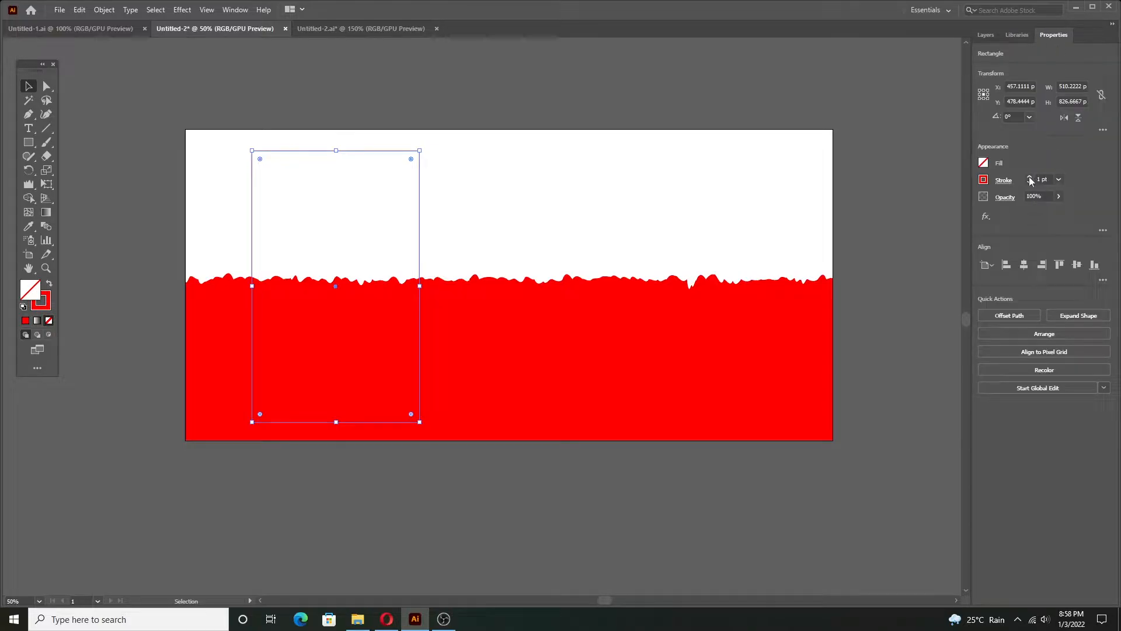
{"action": "left_click", "coordinate": [1030, 177]}
{"action": "left_click", "coordinate": [1030, 178]}
{"action": "left_click", "coordinate": [1030, 177]}
{"action": "left_click", "coordinate": [1030, 178]}
{"action": "left_click", "coordinate": [1030, 178]}
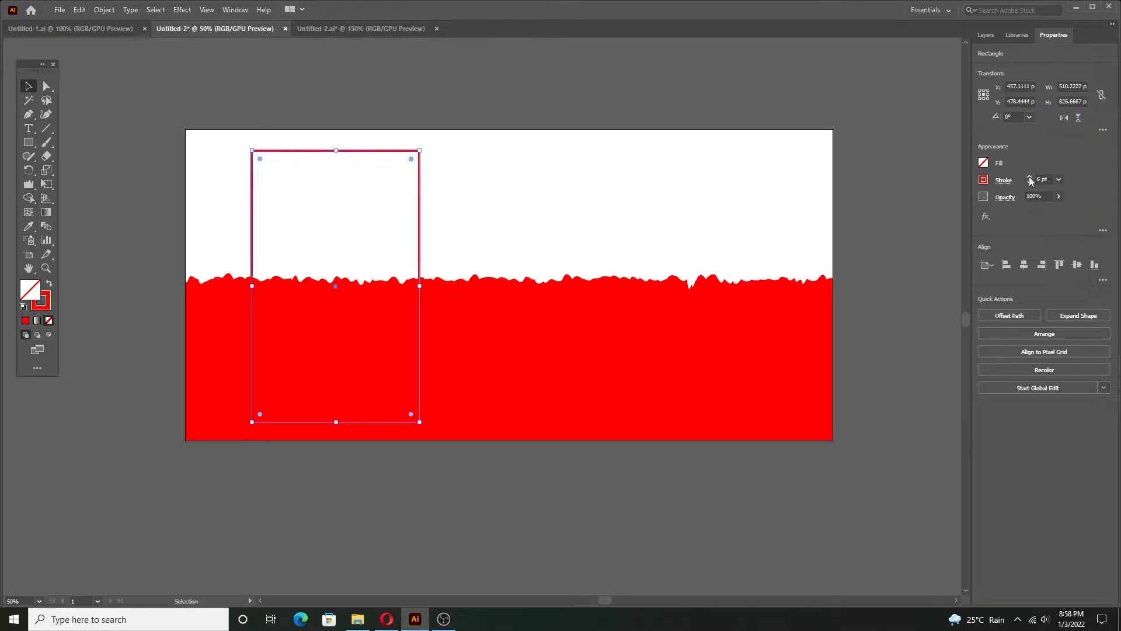
{"action": "left_click", "coordinate": [1030, 178]}
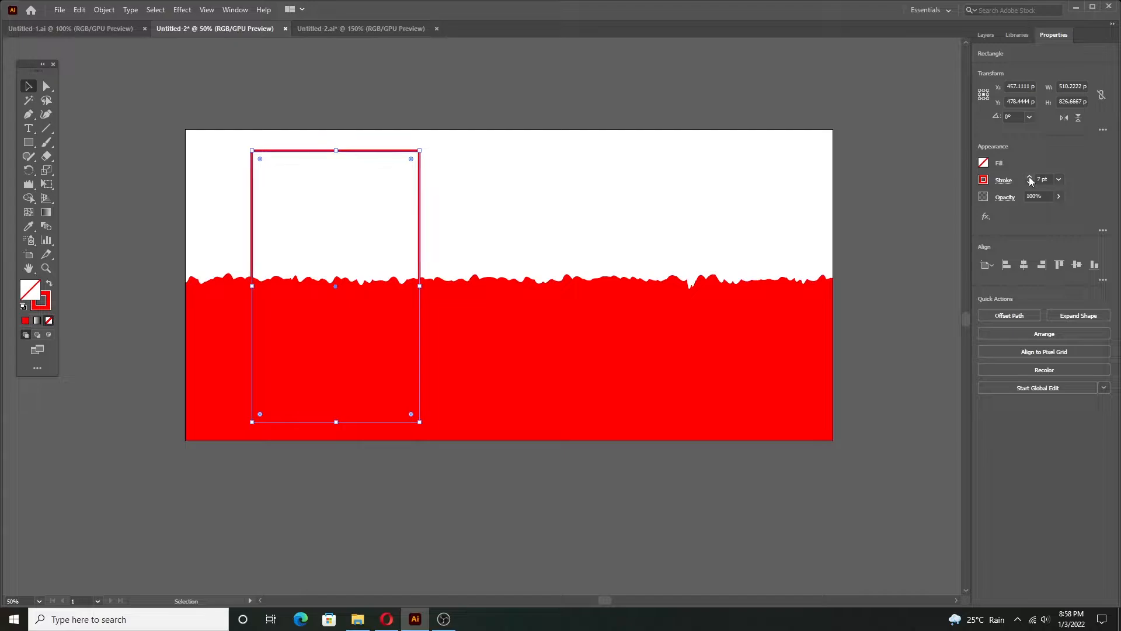
{"action": "left_click", "coordinate": [1030, 178]}
{"action": "left_click", "coordinate": [1030, 177]}
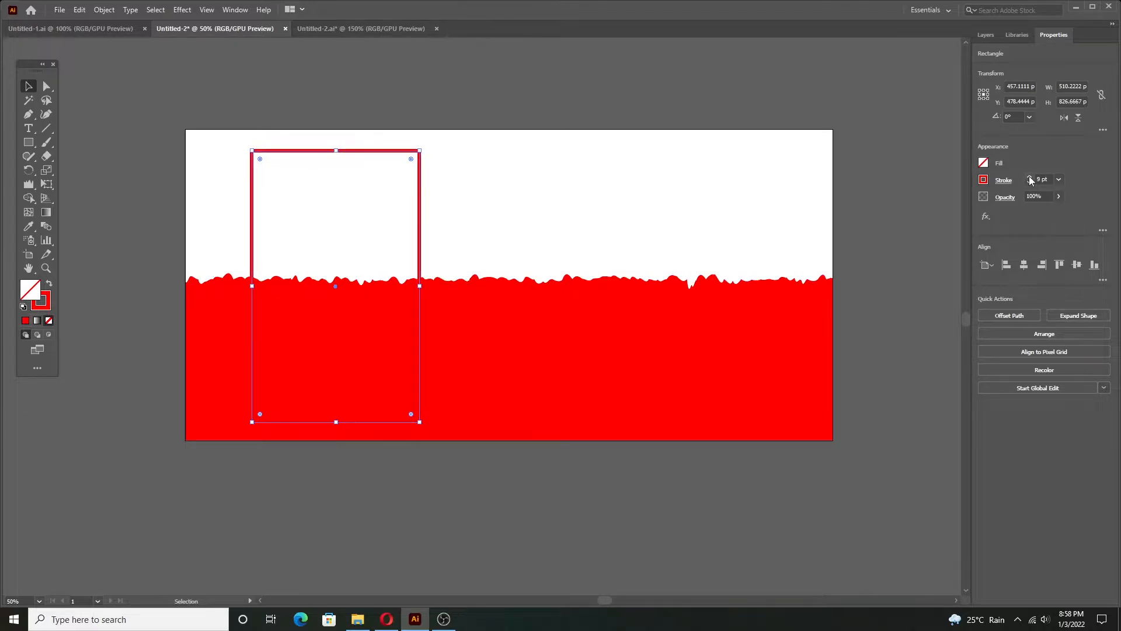
- Change the tall rectangle's outline color to white
{"action": "left_click", "coordinate": [984, 179]}
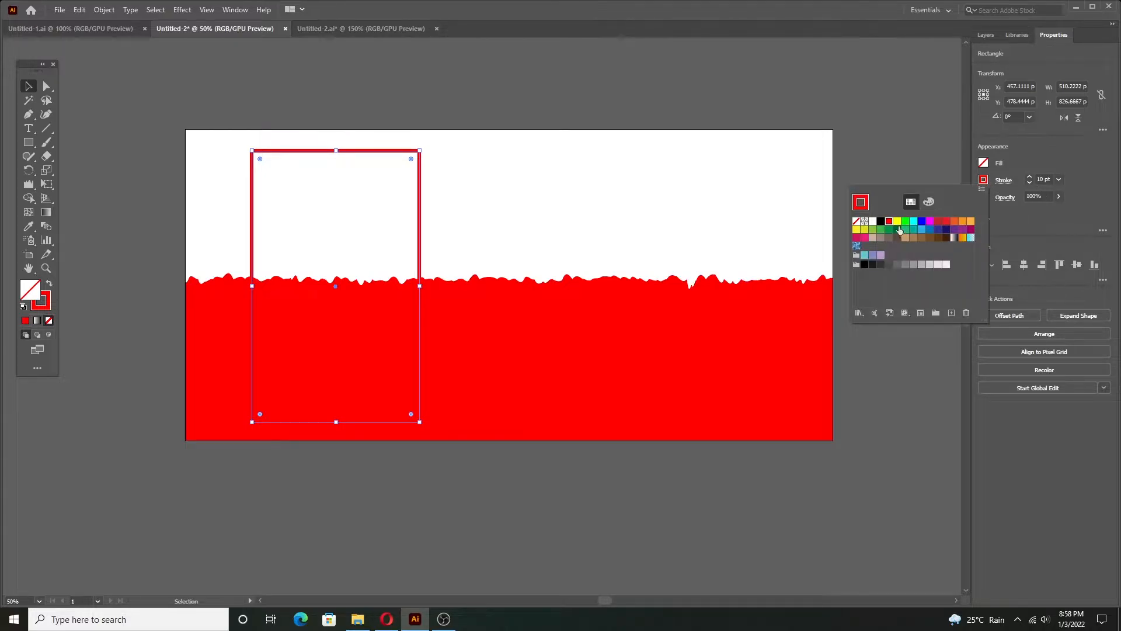
{"action": "left_click", "coordinate": [872, 220]}
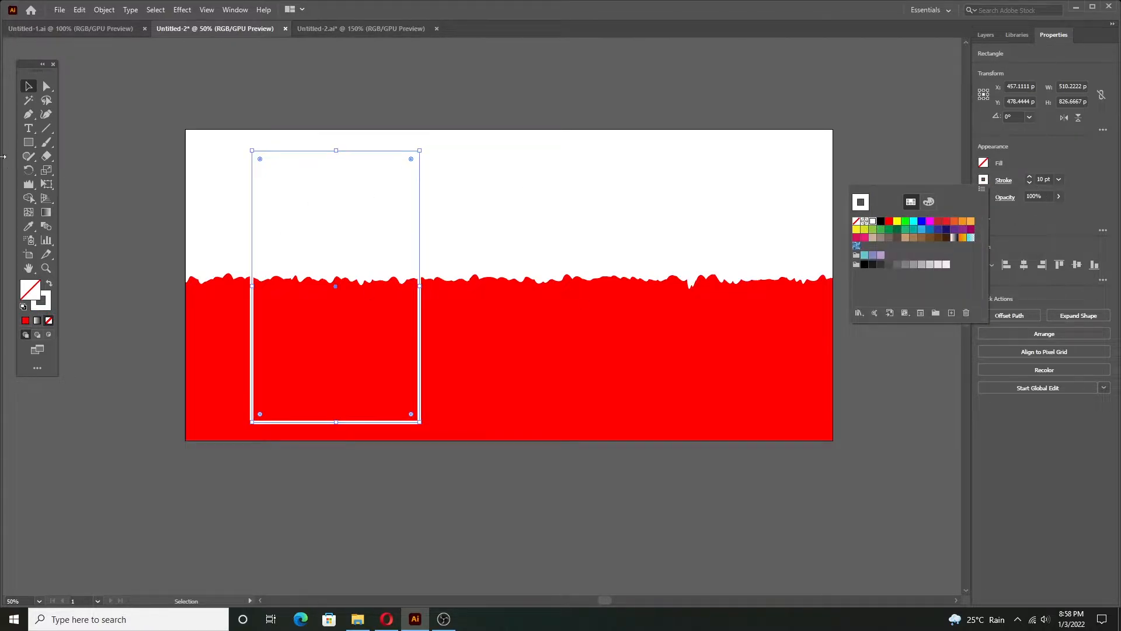
{"action": "left_click", "coordinate": [32, 87]}
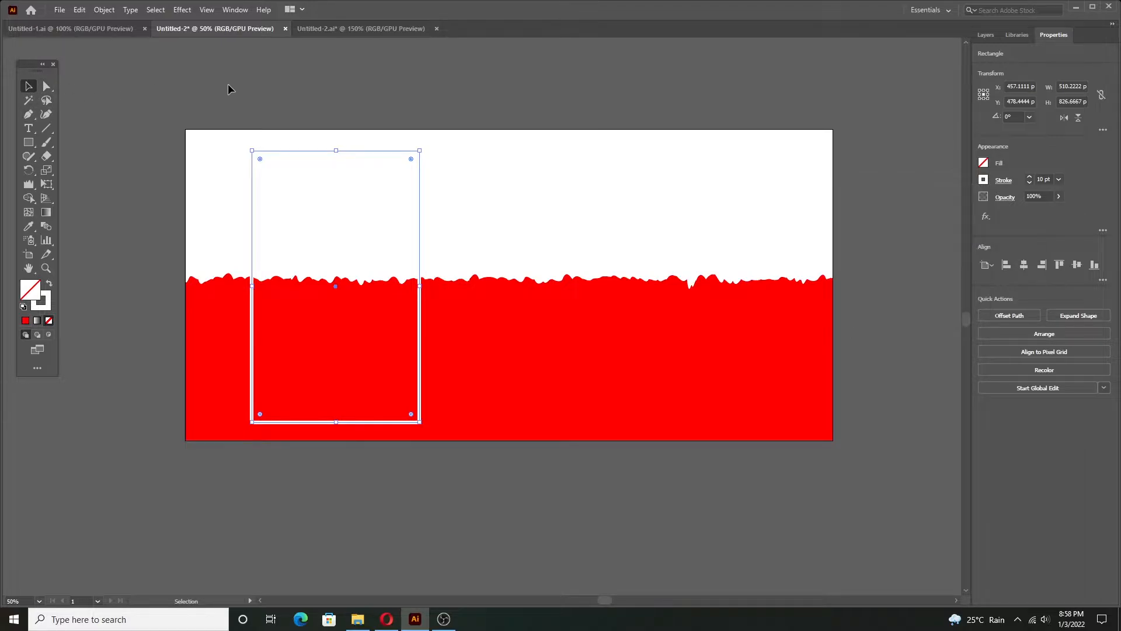
{"action": "left_click", "coordinate": [228, 83]}
{"action": "left_click", "coordinate": [445, 292]}
{"action": "left_click", "coordinate": [420, 316]}
{"action": "left_click", "coordinate": [501, 206]}
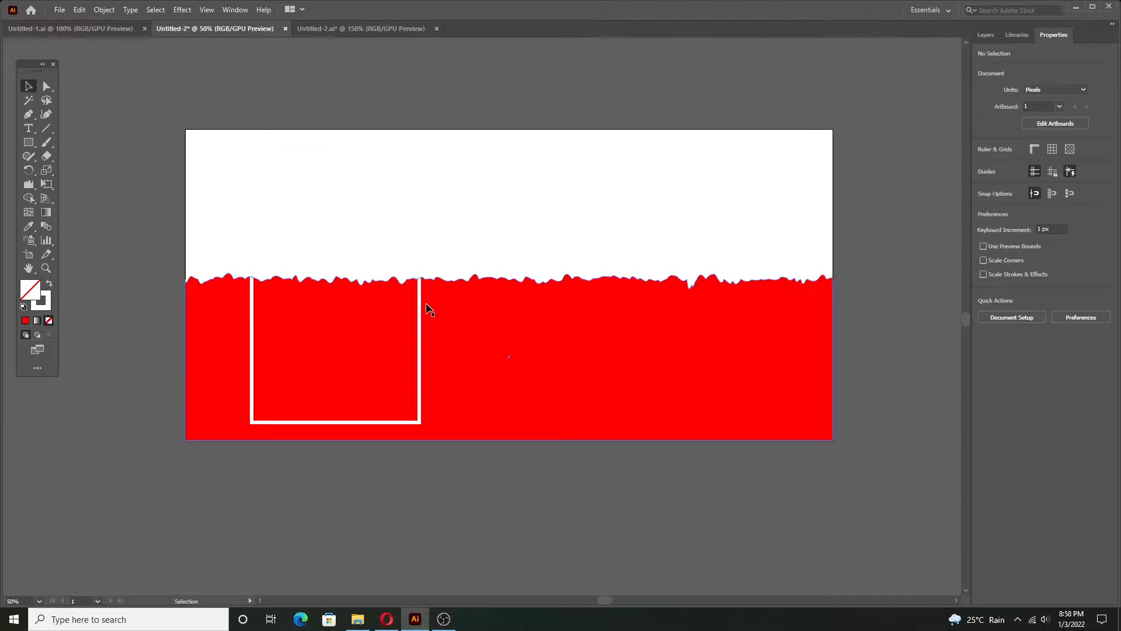
{"action": "left_click", "coordinate": [423, 309]}
{"action": "left_click", "coordinate": [419, 310]}
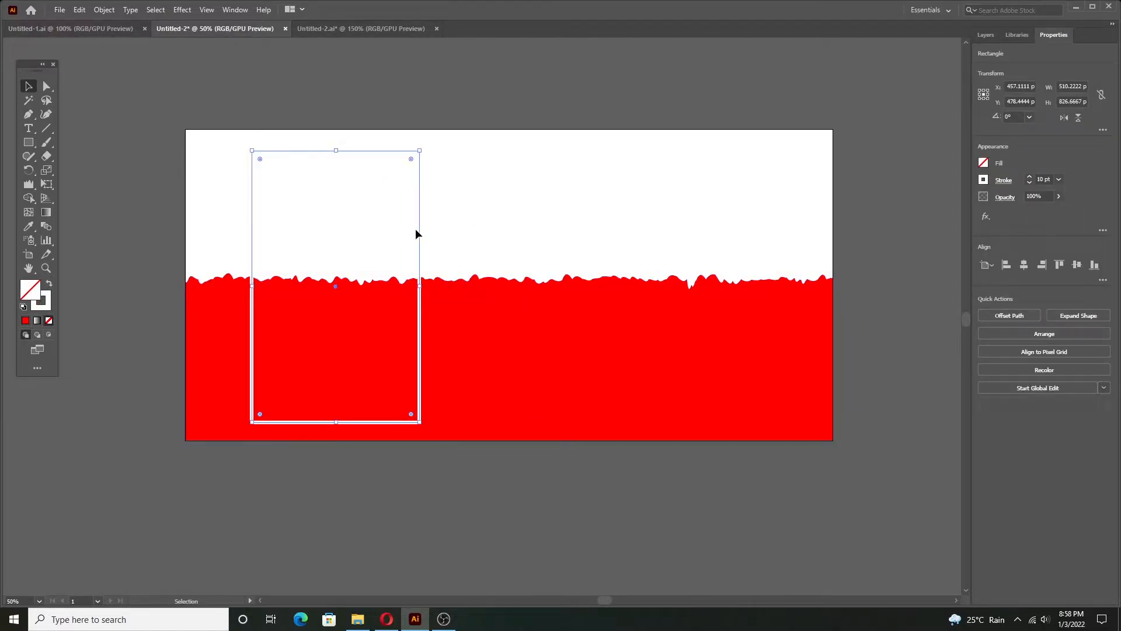
- Copy the red torn-edge shape
{"action": "left_click", "coordinate": [548, 333]}
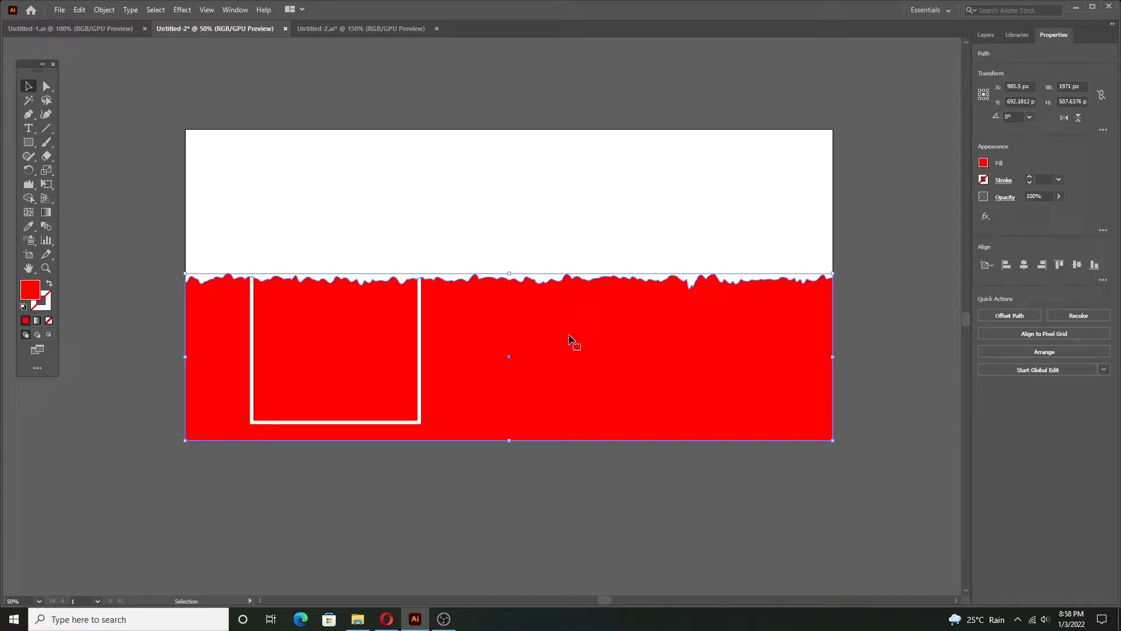
{"action": "right_click", "coordinate": [558, 301]}
{"action": "left_click", "coordinate": [494, 313]}
{"action": "left_click", "coordinate": [80, 10]}
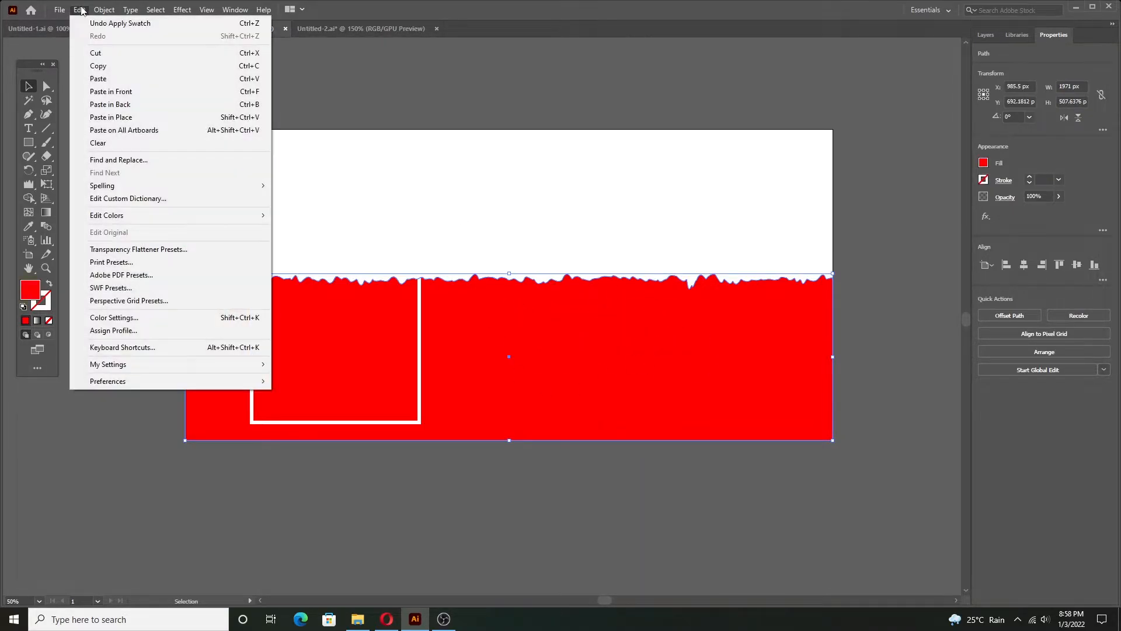
{"action": "left_click", "coordinate": [99, 66]}
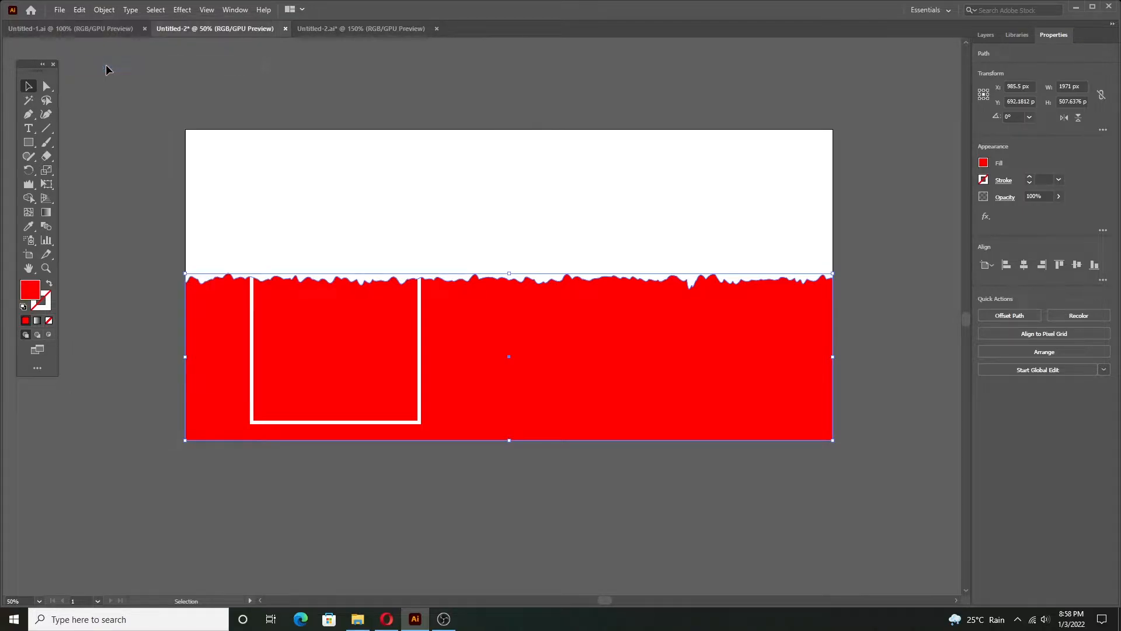
- Paste the copied red torn-edge shape in front of the tall rectangle
{"action": "left_click", "coordinate": [254, 243]}
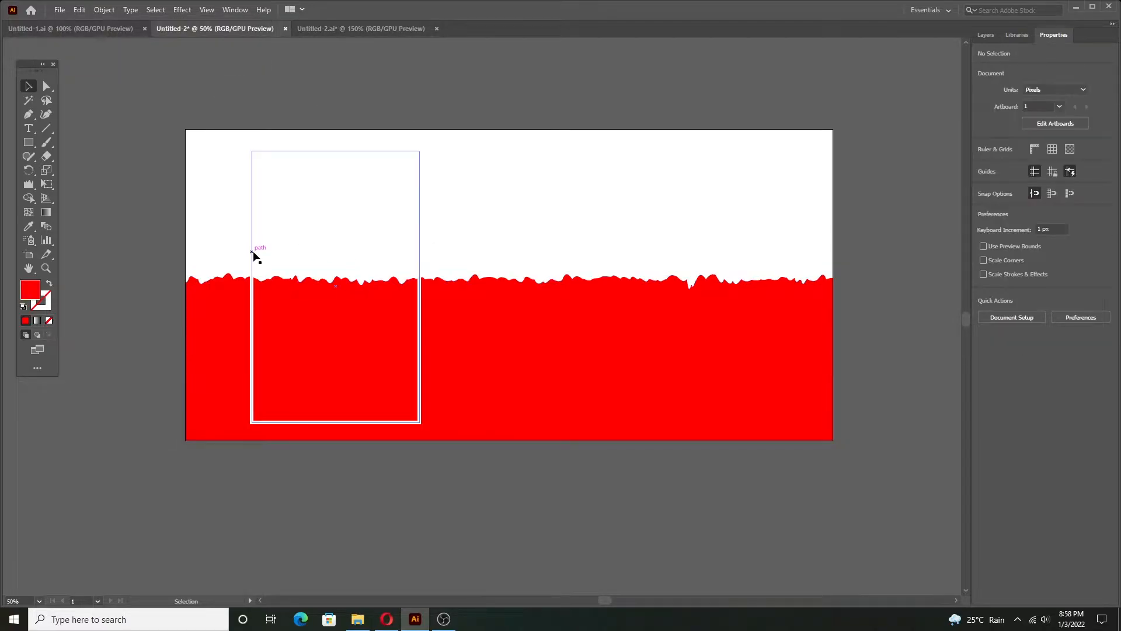
{"action": "left_click", "coordinate": [253, 251]}
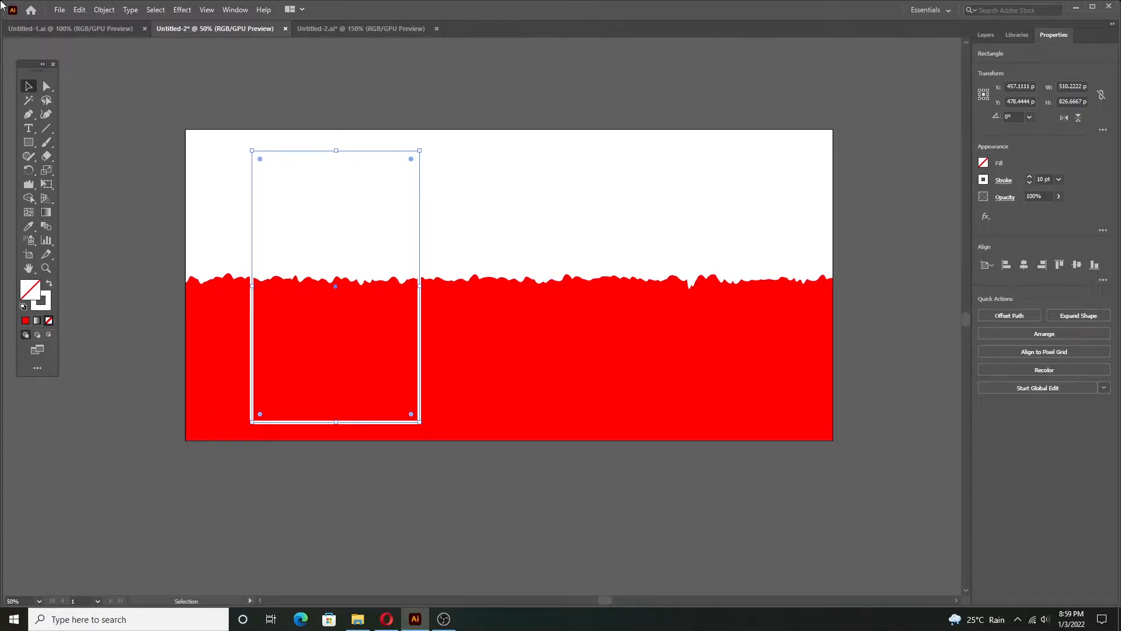
{"action": "left_click", "coordinate": [80, 10]}
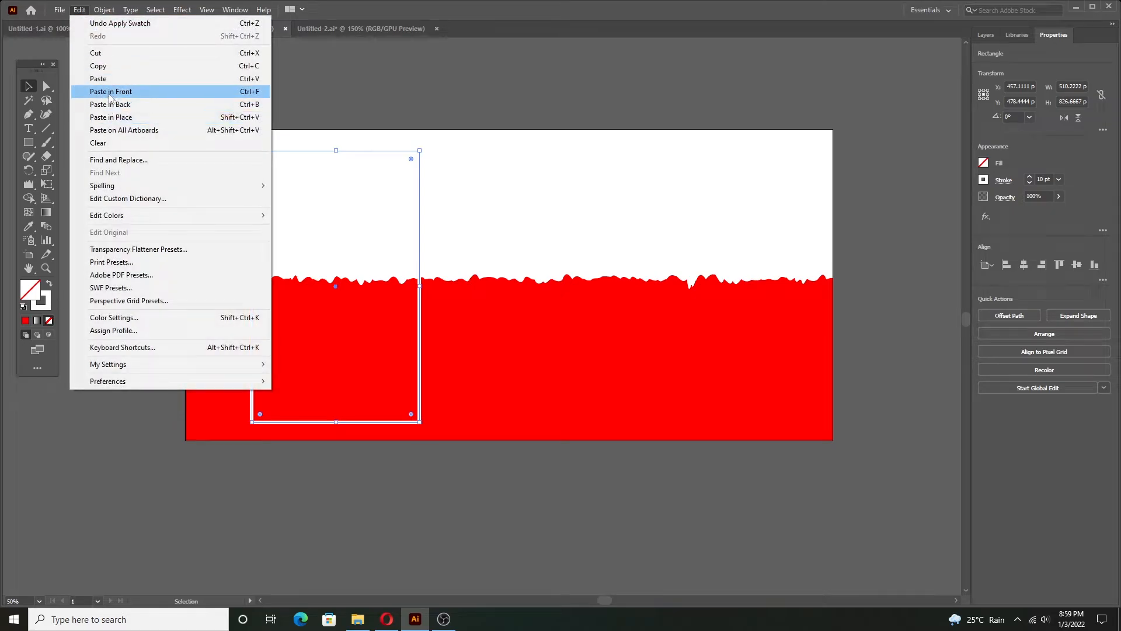
{"action": "left_click", "coordinate": [458, 186]}
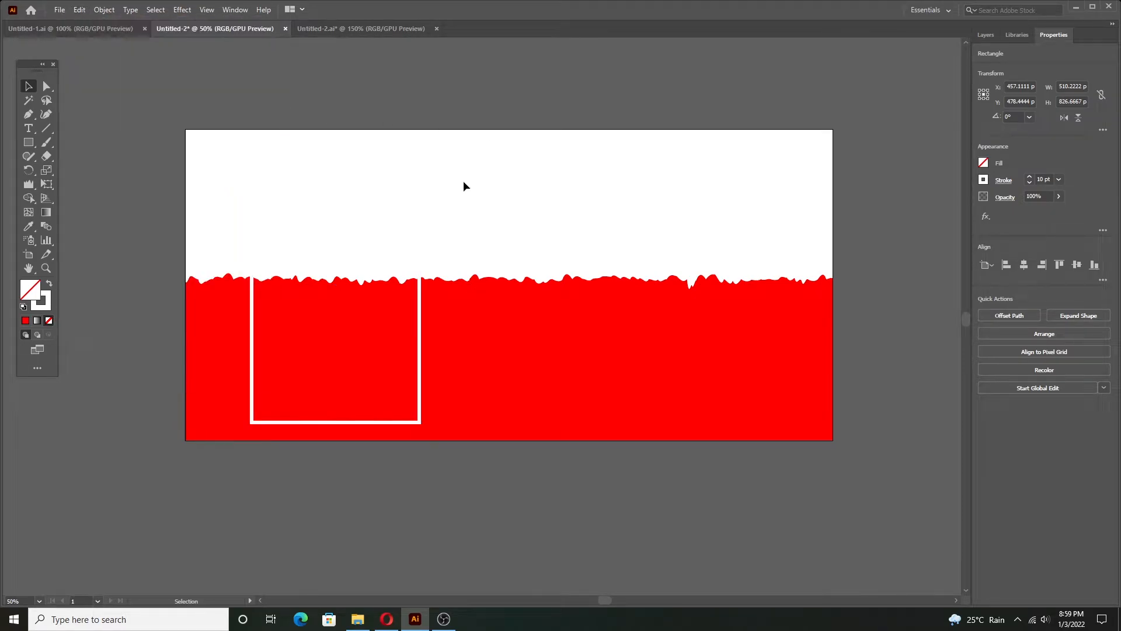
{"action": "left_click", "coordinate": [418, 233]}
{"action": "left_click", "coordinate": [504, 241]}
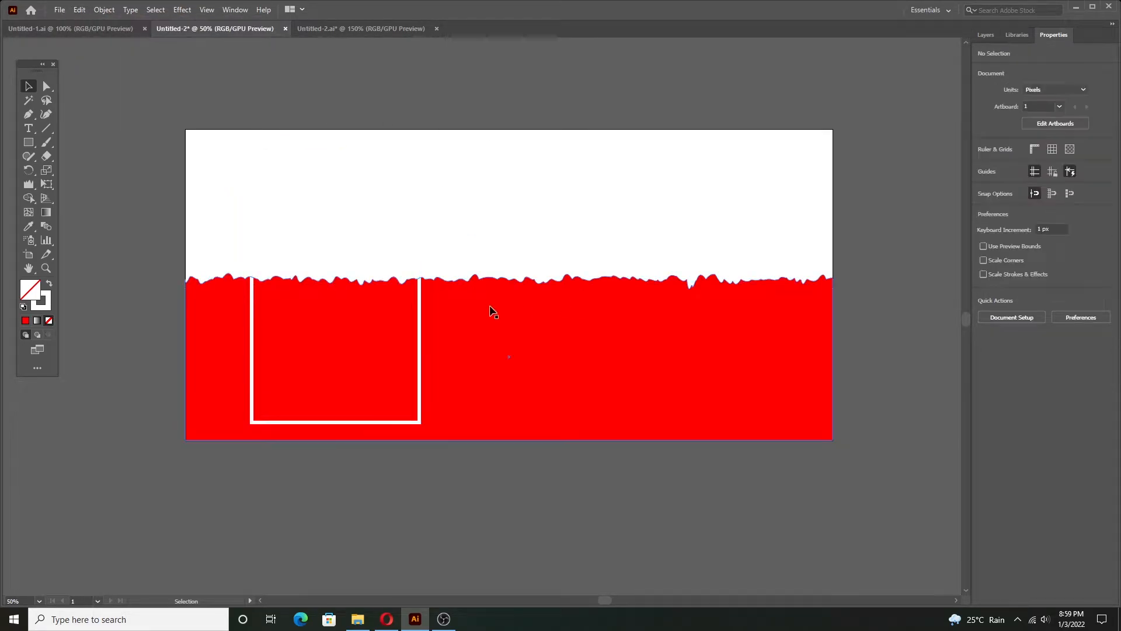
{"action": "left_click", "coordinate": [603, 297]}
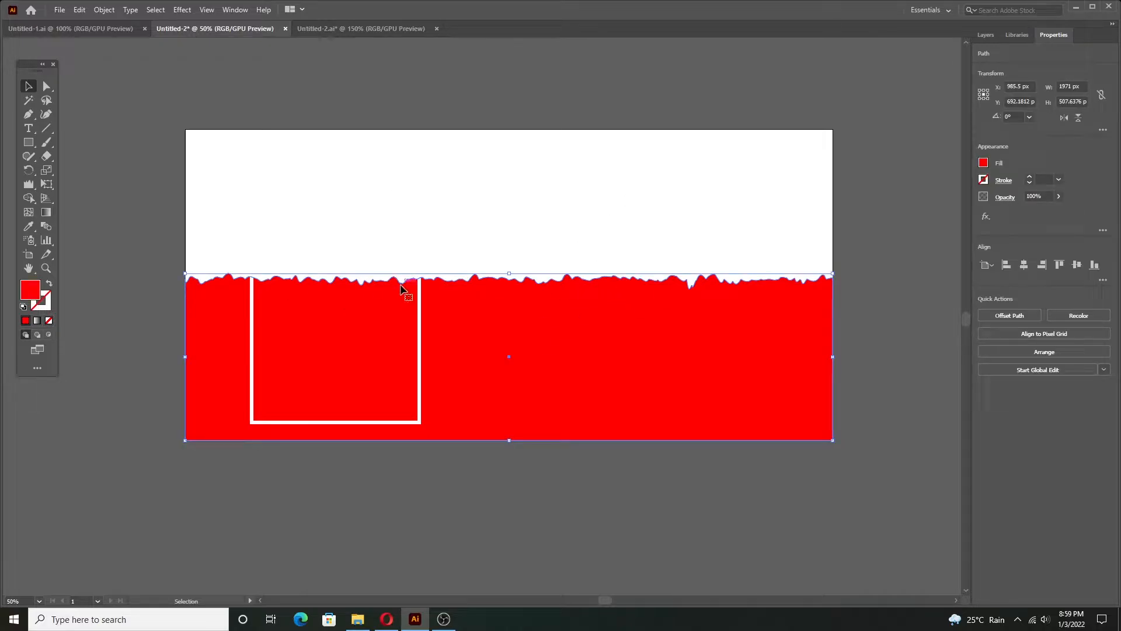
{"action": "left_click", "coordinate": [252, 221]}
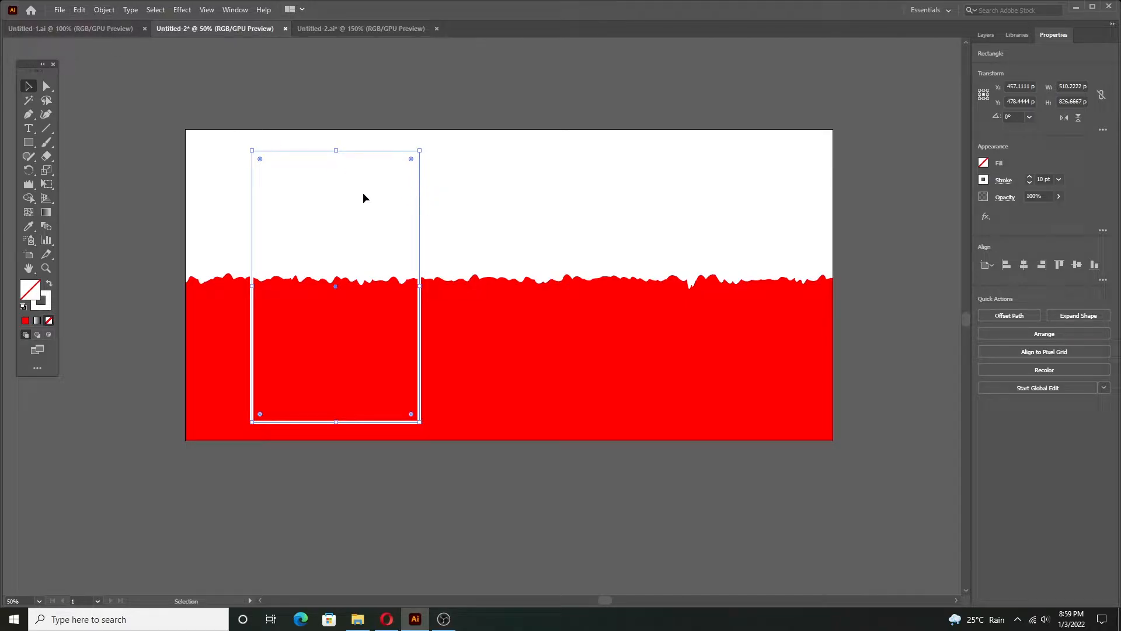
{"action": "left_click", "coordinate": [80, 10]}
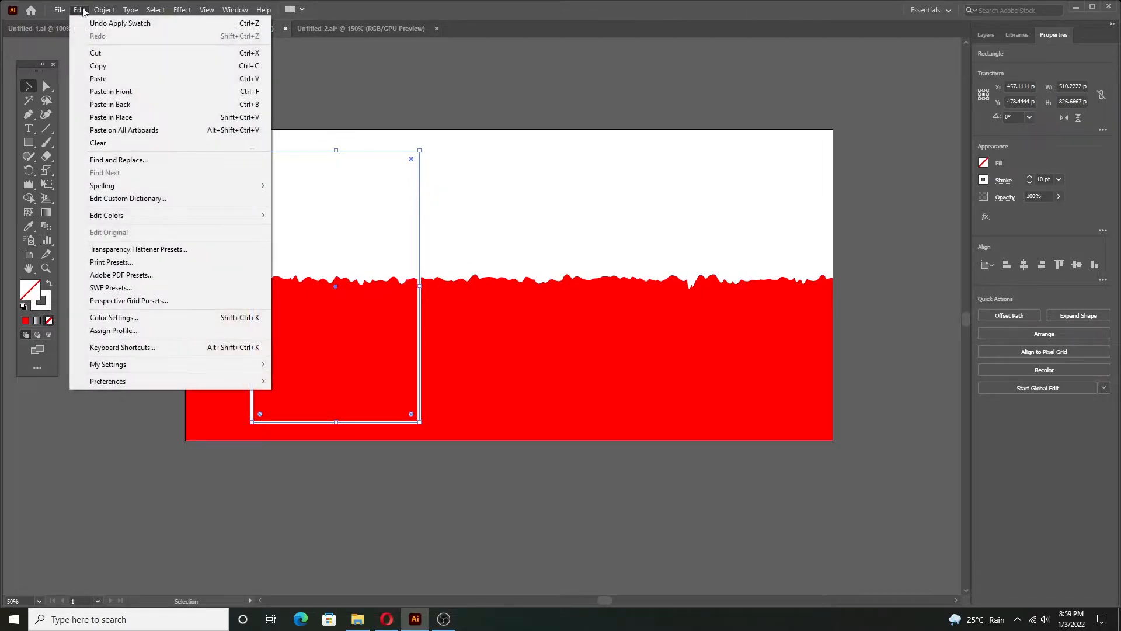
{"action": "left_click", "coordinate": [126, 93]}
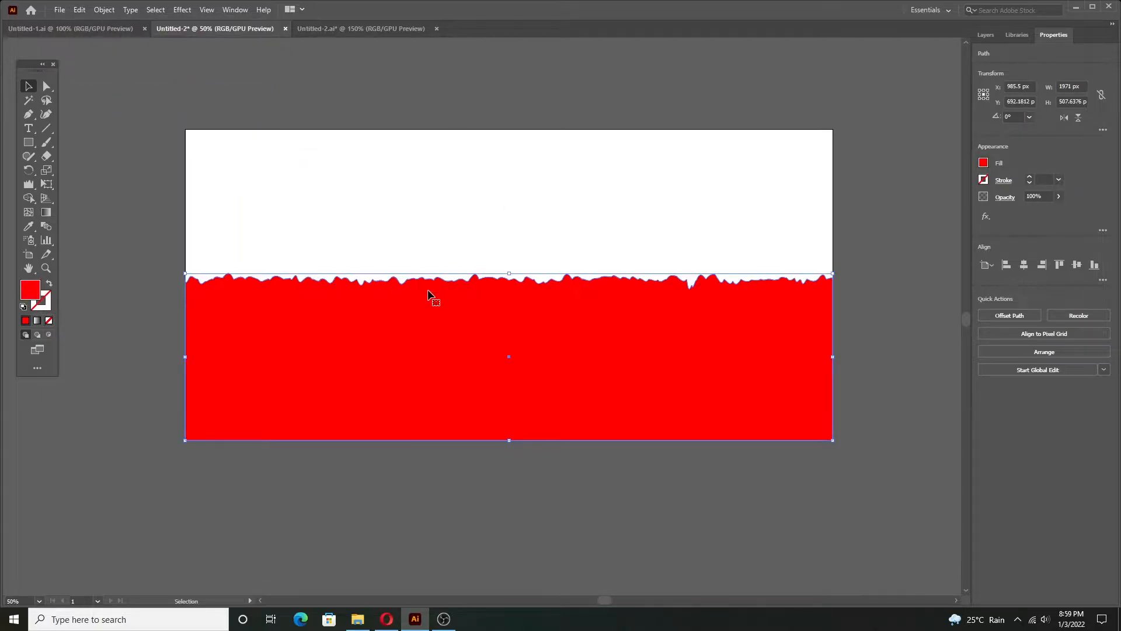
- Make a clipping mask from the pasted red shape and the tall white-outlined rectangle
{"action": "left_click", "coordinate": [418, 226]}
{"action": "left_click", "coordinate": [499, 359]}
{"action": "left_click", "coordinate": [870, 411]}
{"action": "left_click", "coordinate": [579, 331]}
{"action": "left_click", "coordinate": [419, 243], "text": "shift"}
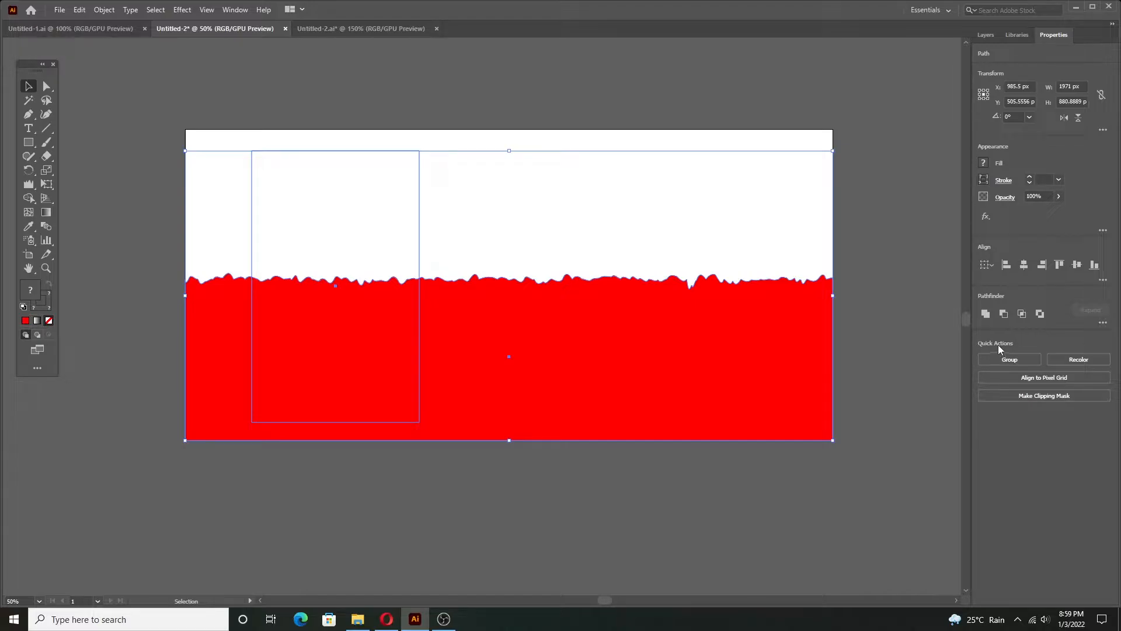
{"action": "left_click", "coordinate": [1043, 396]}
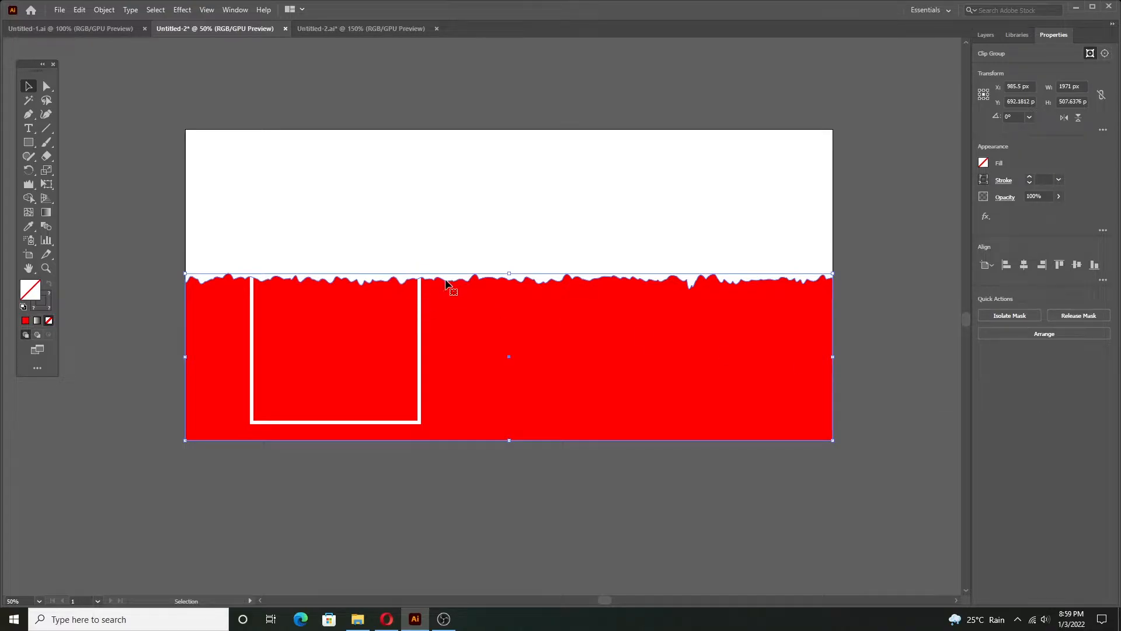
- Examine the clipped frame on both background colors and compare it with the other open document
{"action": "left_click", "coordinate": [425, 232]}
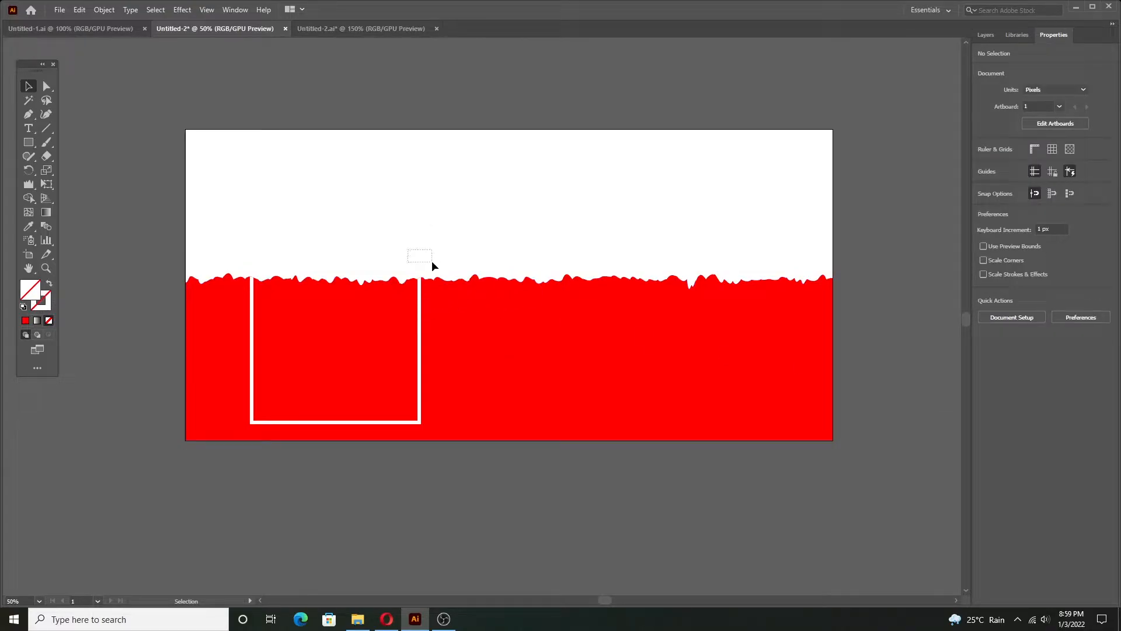
{"action": "left_click_drag", "start_coordinate": [432, 262], "coordinate": [432, 262]}
{"action": "left_click", "coordinate": [420, 292]}
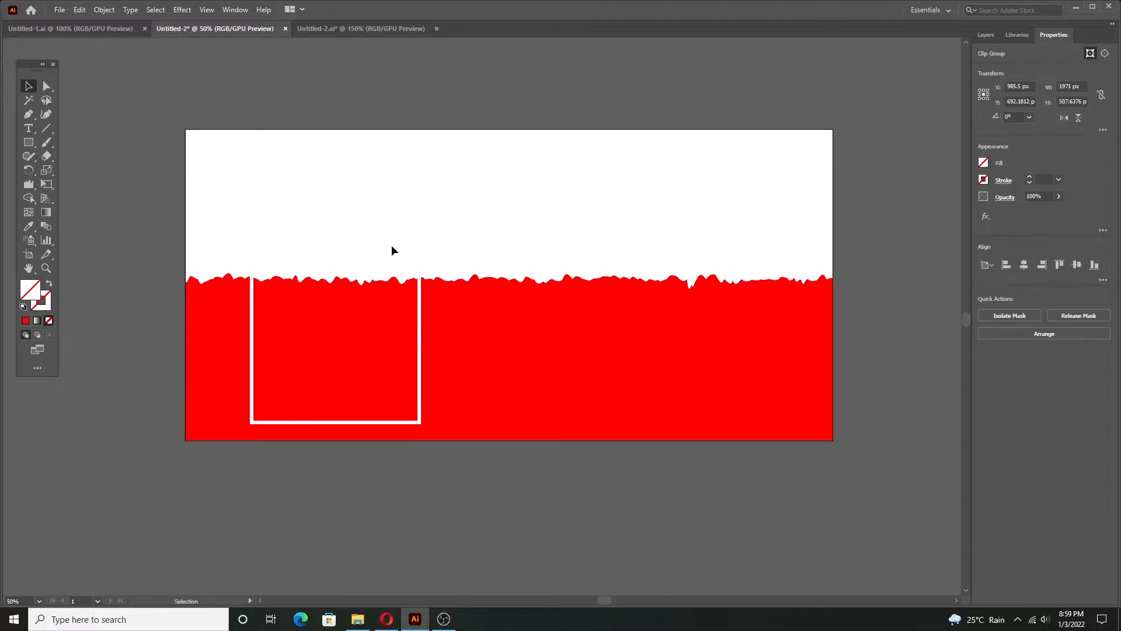
{"action": "left_click", "coordinate": [432, 253]}
{"action": "left_click", "coordinate": [422, 318]}
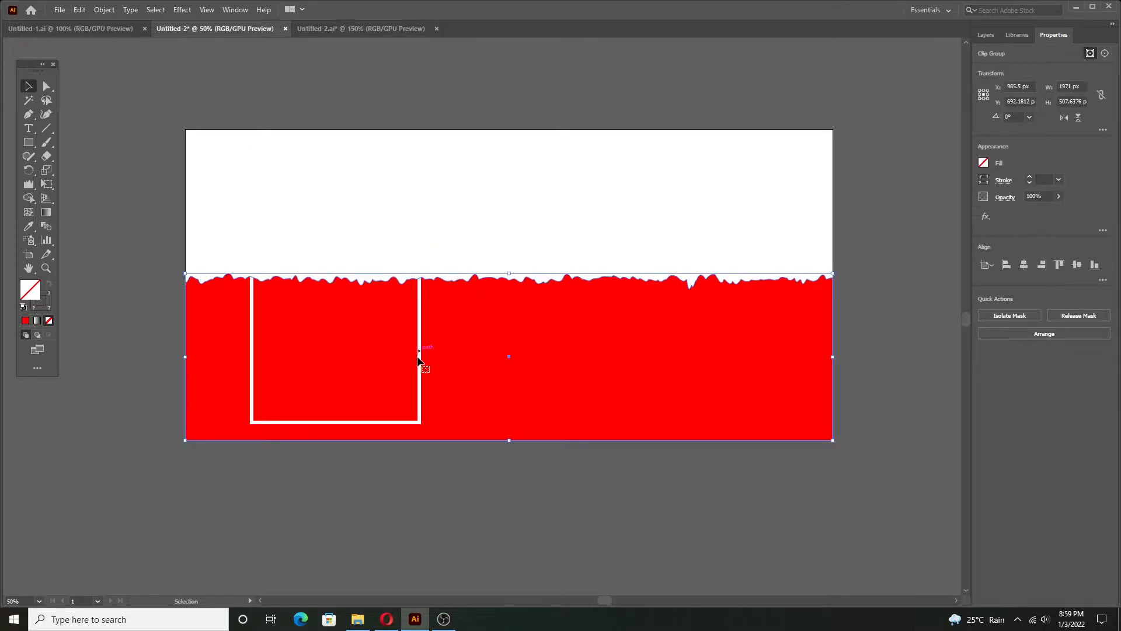
{"action": "left_click", "coordinate": [333, 28]}
{"action": "left_click", "coordinate": [233, 28]}
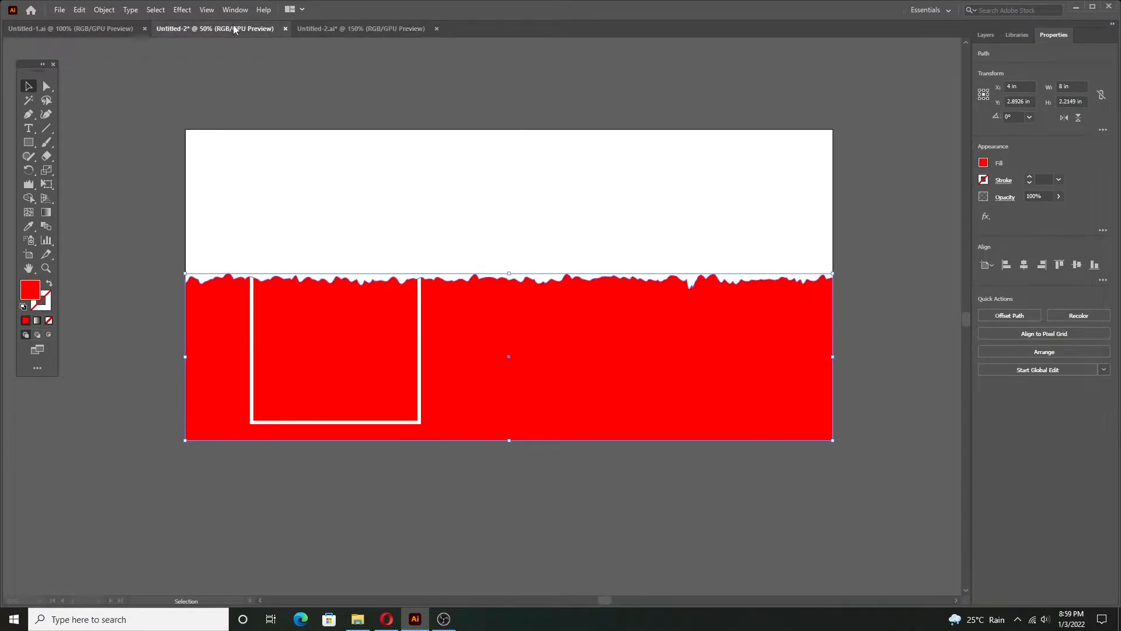
{"action": "left_click", "coordinate": [287, 205]}
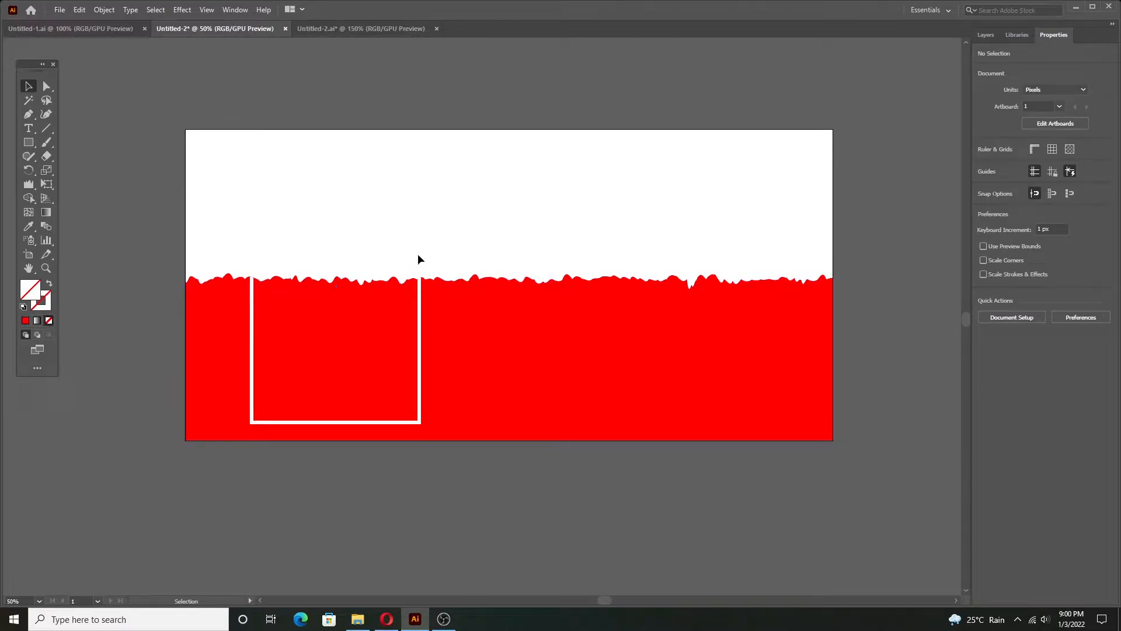
- Undo the clipping mask, the pasted red copy and the white outline color, and leave the tall rectangle deselected
{"action": "key", "text": "ctrl+z"}
{"action": "key", "text": "ctrl+z"}
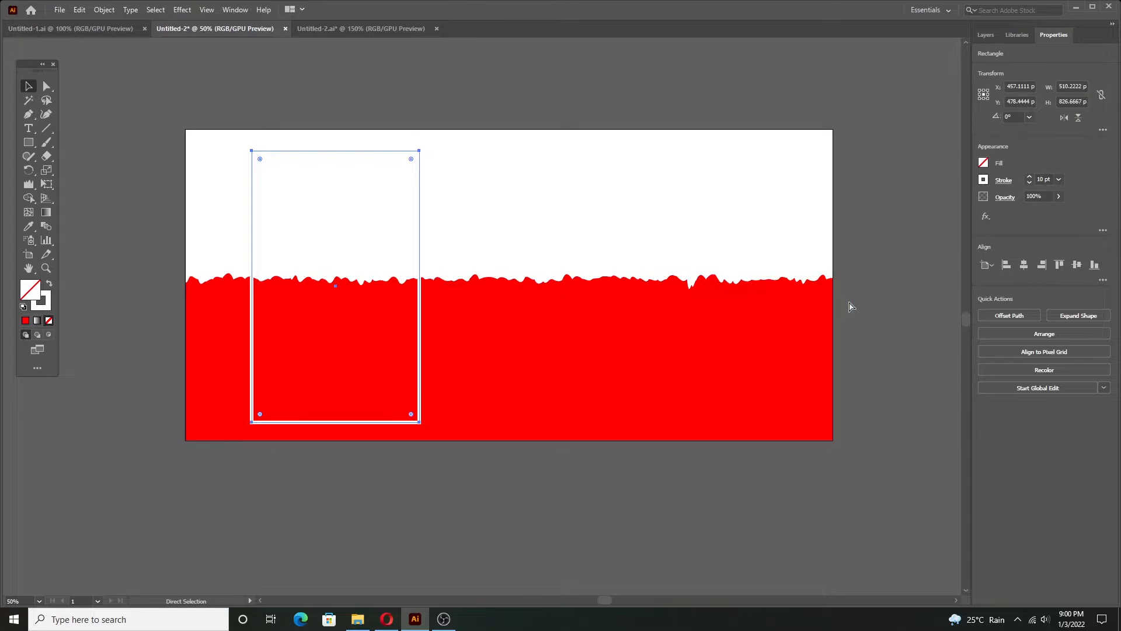
{"action": "key", "text": "ctrl+z"}
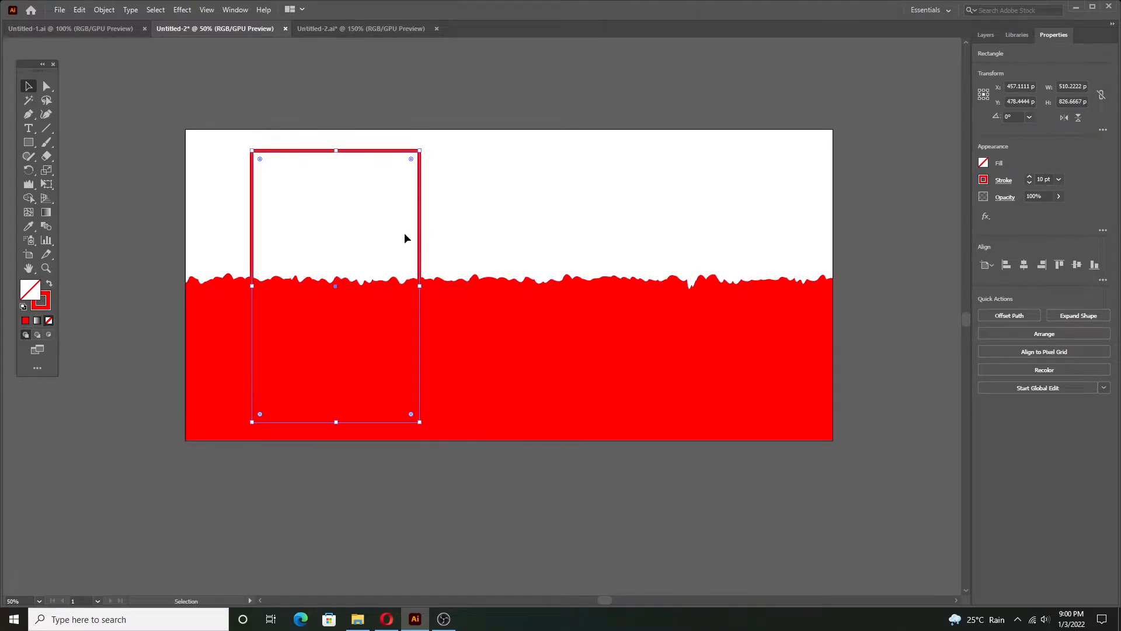
{"action": "left_click", "coordinate": [921, 232]}
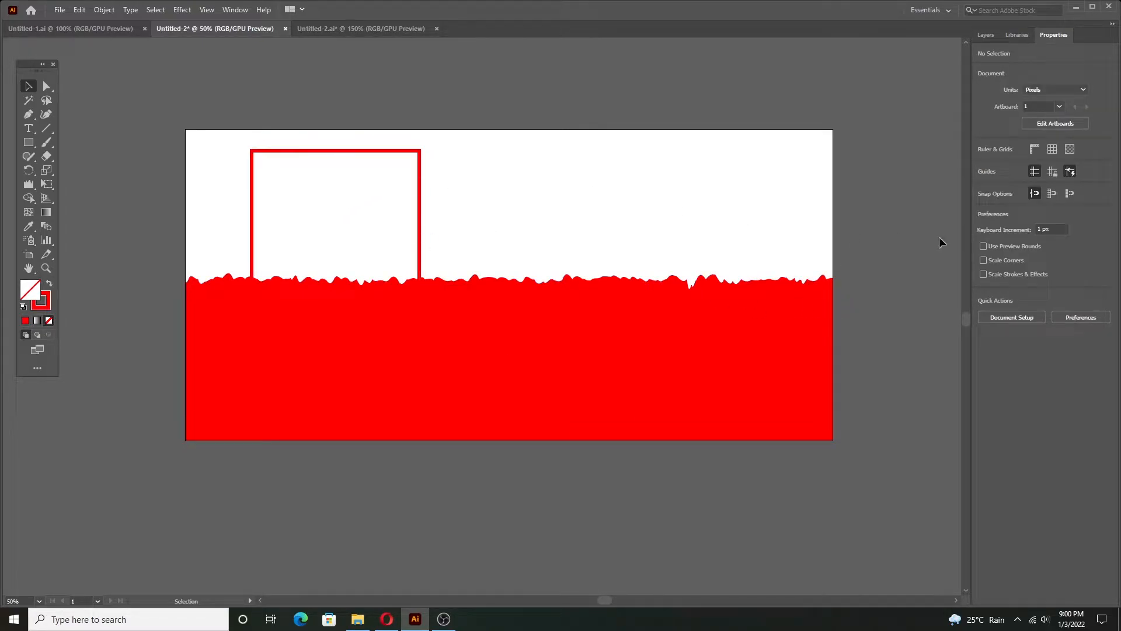
{"action": "left_click", "coordinate": [420, 221]}
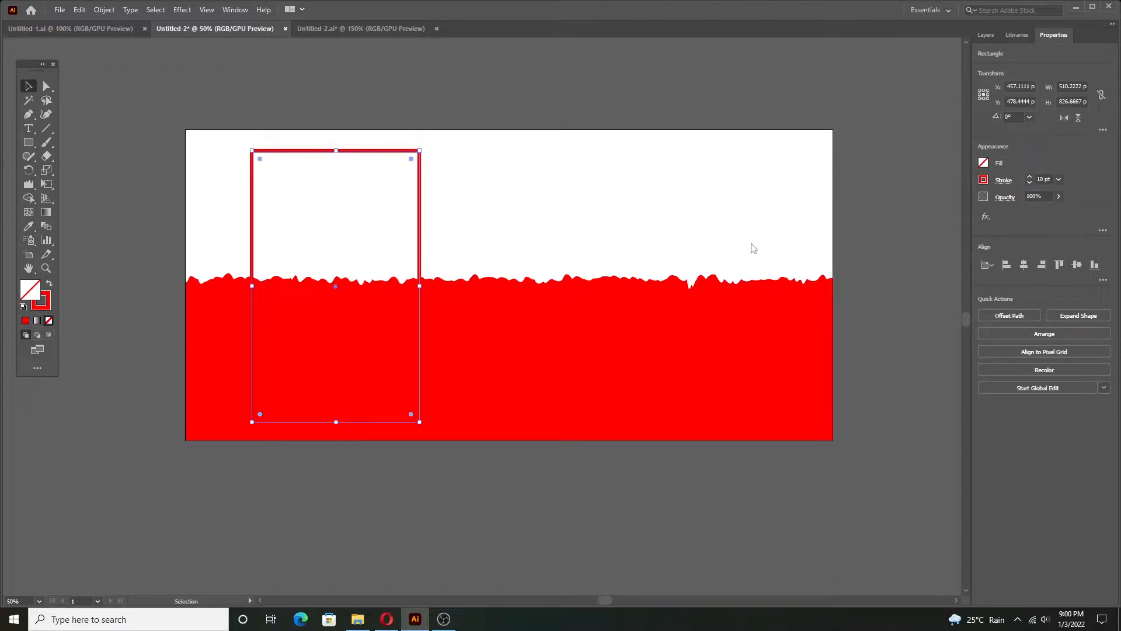
{"action": "left_click", "coordinate": [870, 205]}
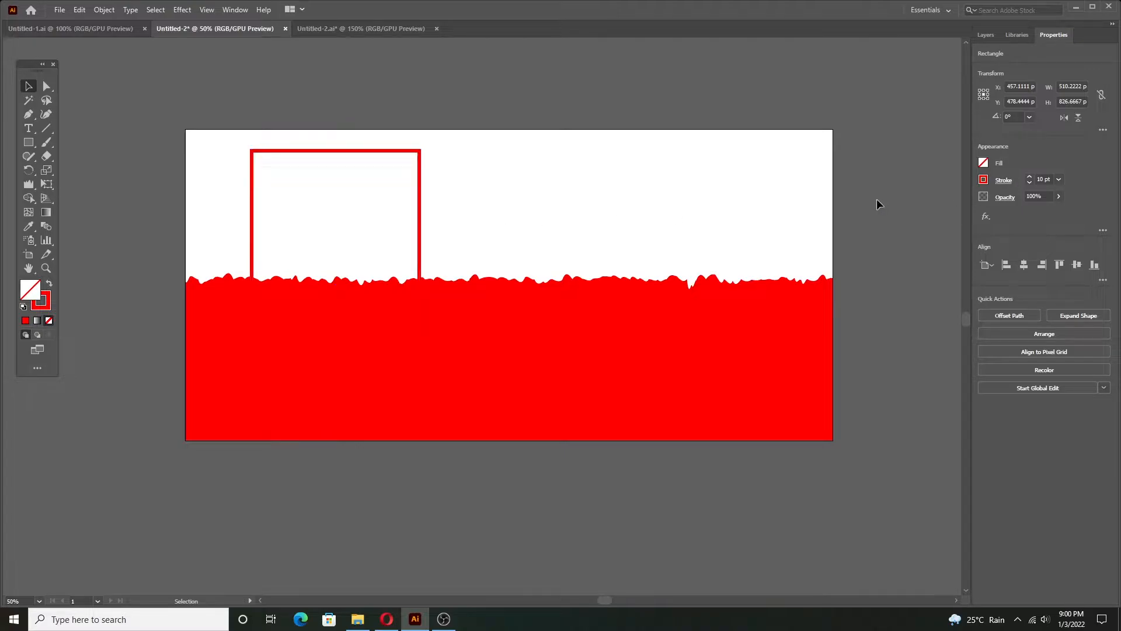
- Copy the tall red-outlined rectangle, paste the duplicate in front of it, and set the duplicate's outline to white
{"action": "left_click", "coordinate": [421, 203]}
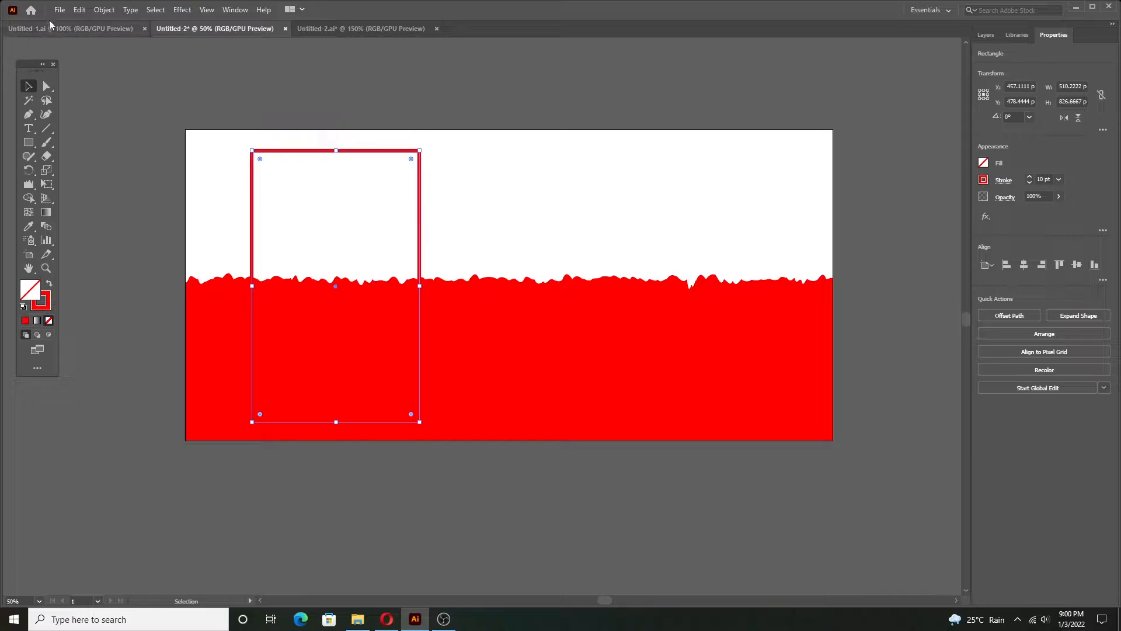
{"action": "left_click", "coordinate": [79, 9]}
{"action": "mouse_move", "coordinate": [104, 9]}
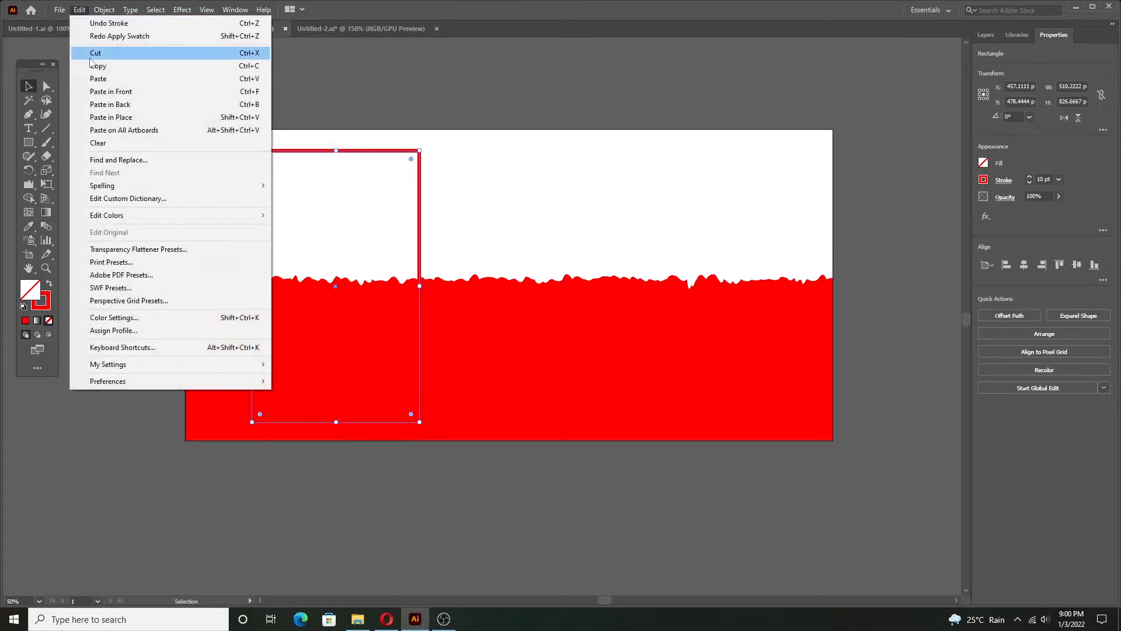
{"action": "left_click", "coordinate": [94, 68]}
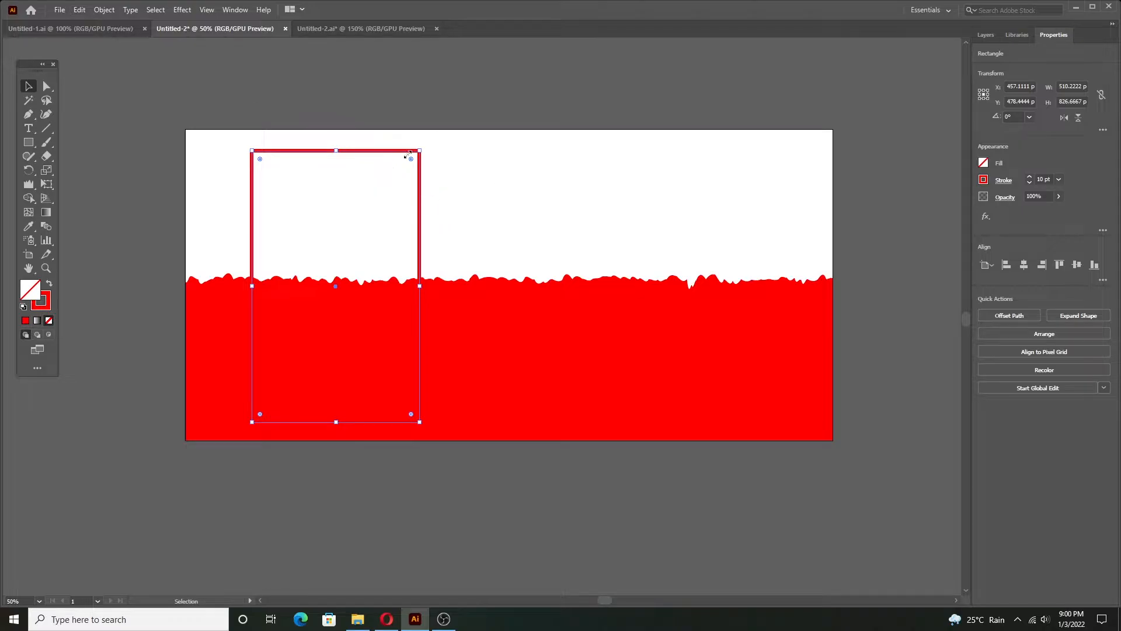
{"action": "left_click", "coordinate": [79, 9]}
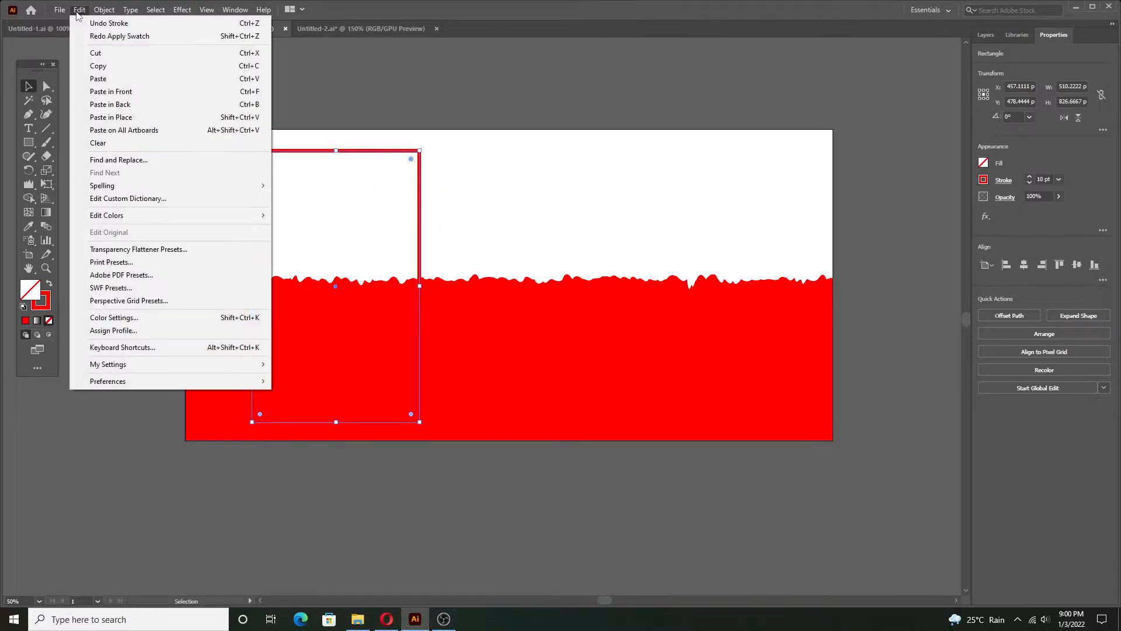
{"action": "left_click", "coordinate": [129, 94]}
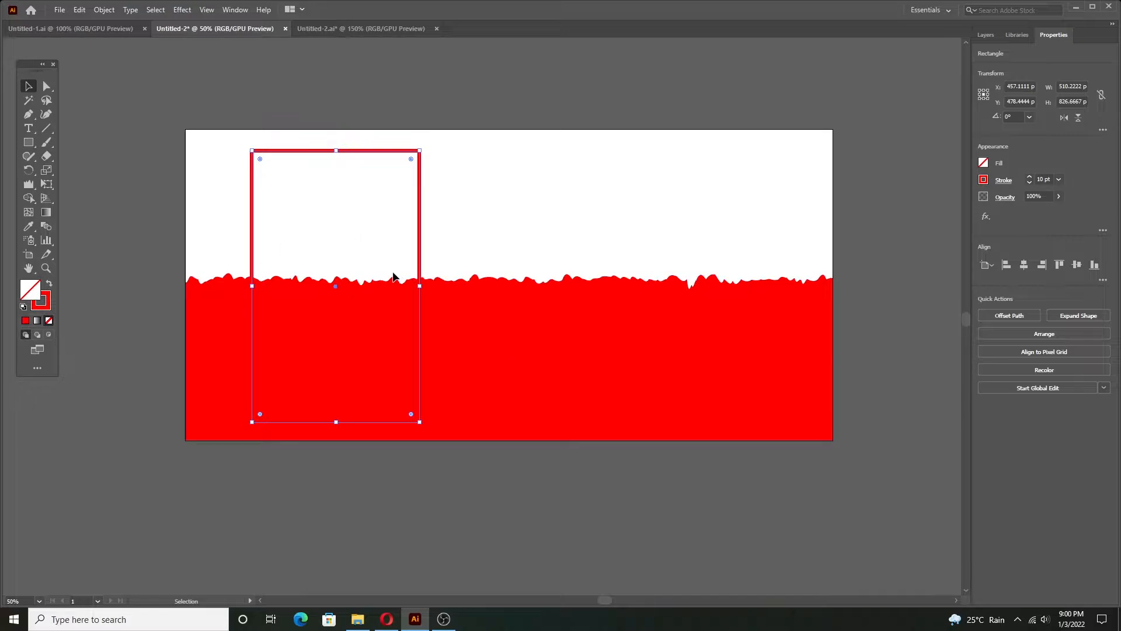
{"action": "left_click", "coordinate": [984, 180]}
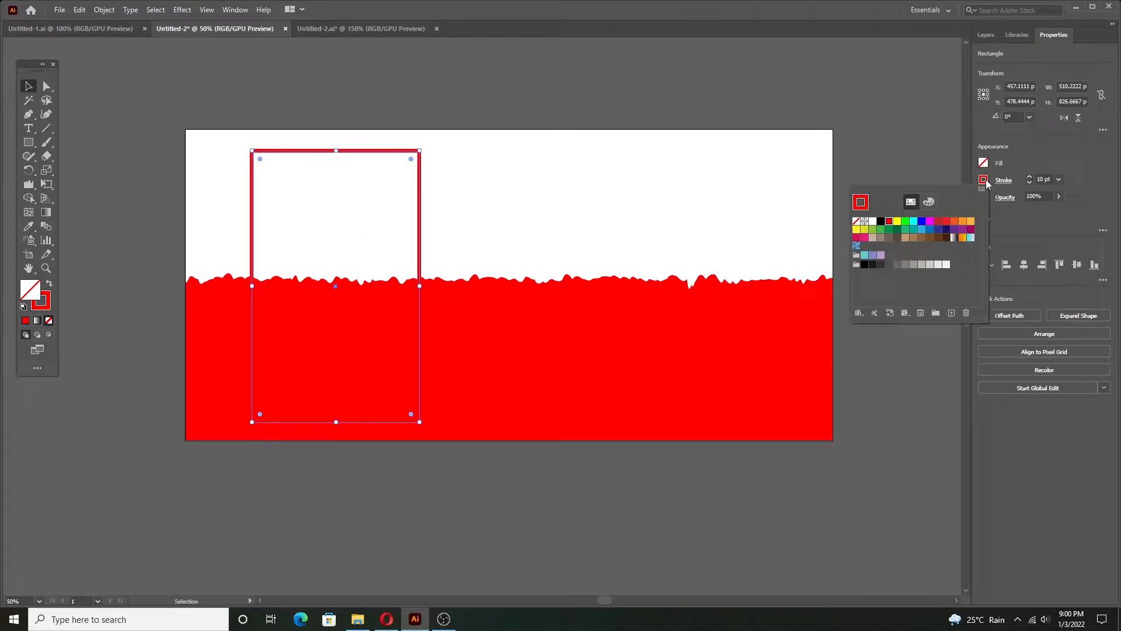
{"action": "left_click", "coordinate": [873, 222]}
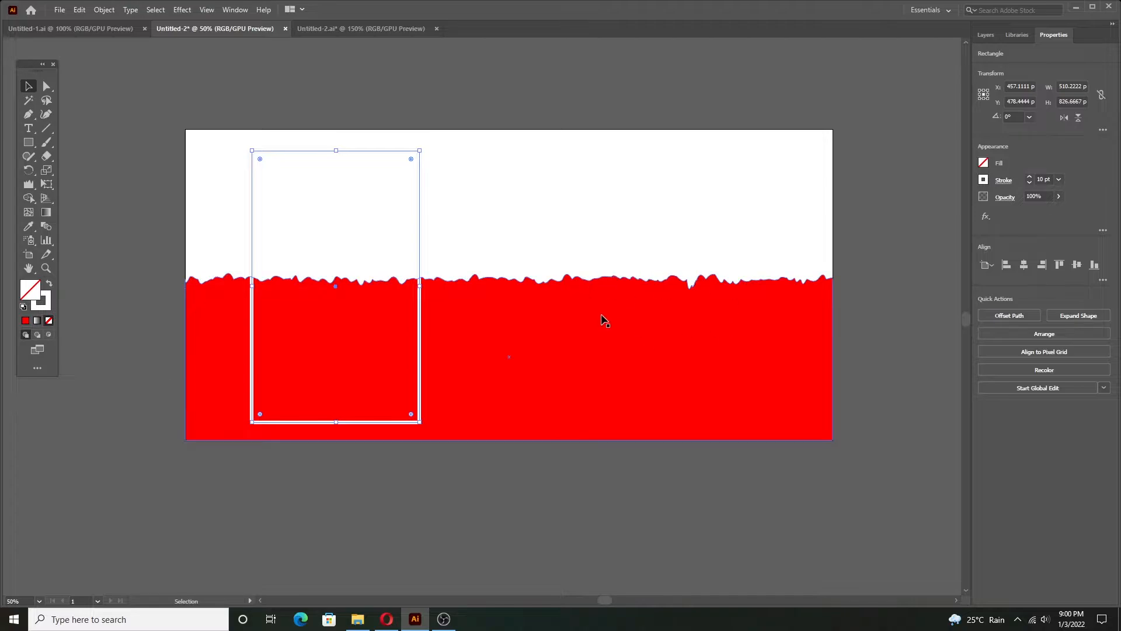
- Copy the red torn-edge background shape
{"action": "left_click", "coordinate": [709, 342]}
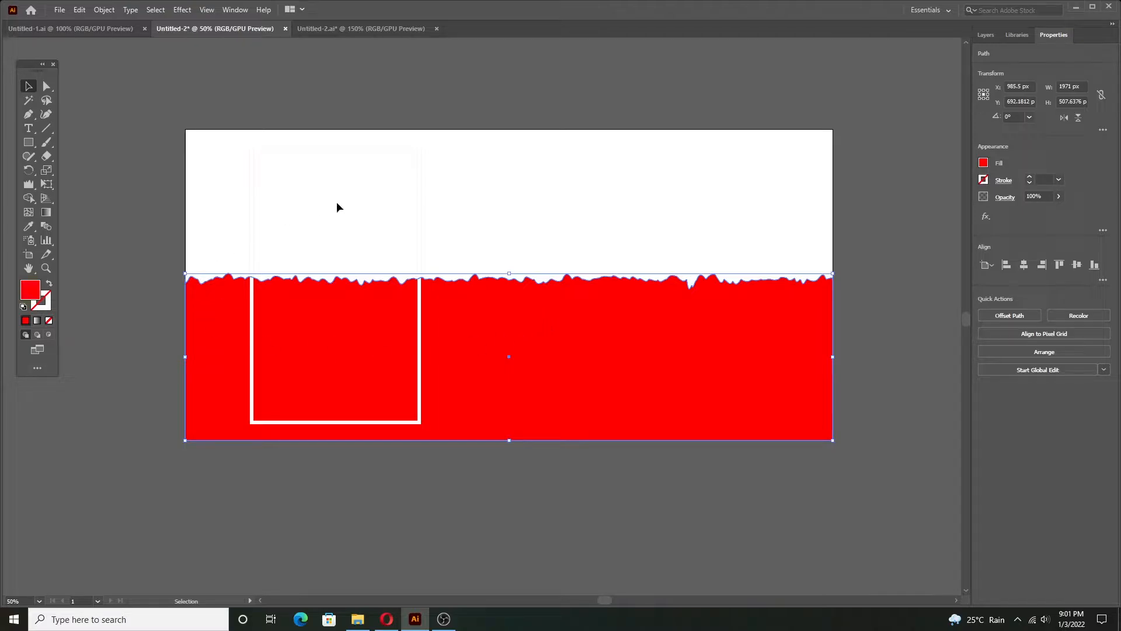
{"action": "left_click", "coordinate": [79, 10]}
{"action": "mouse_move", "coordinate": [104, 10]}
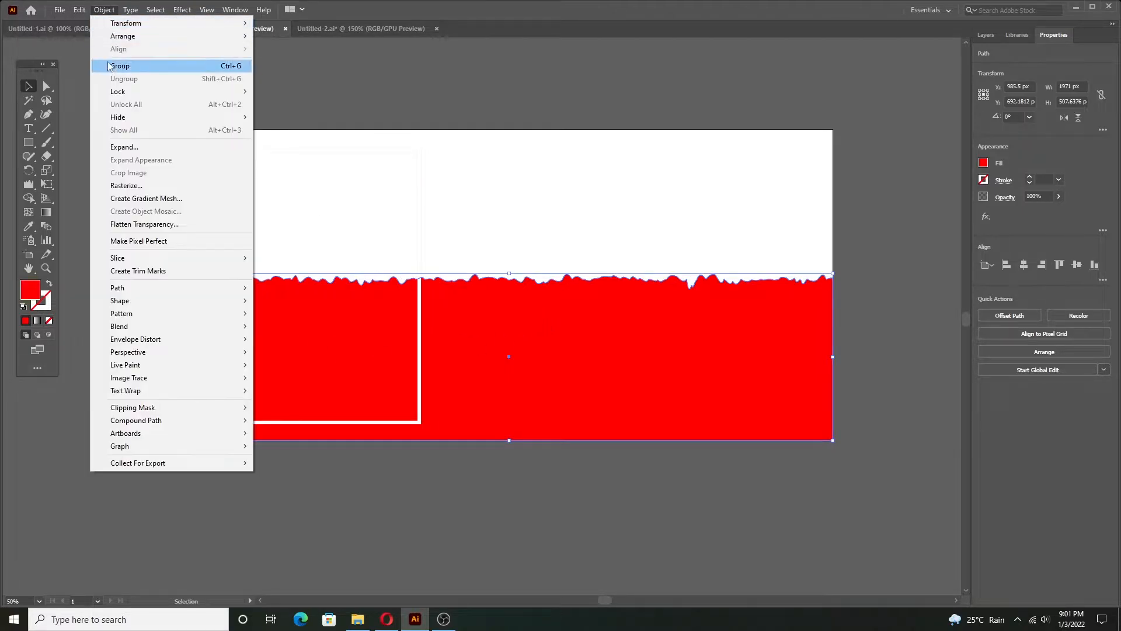
{"action": "left_click", "coordinate": [112, 67]}
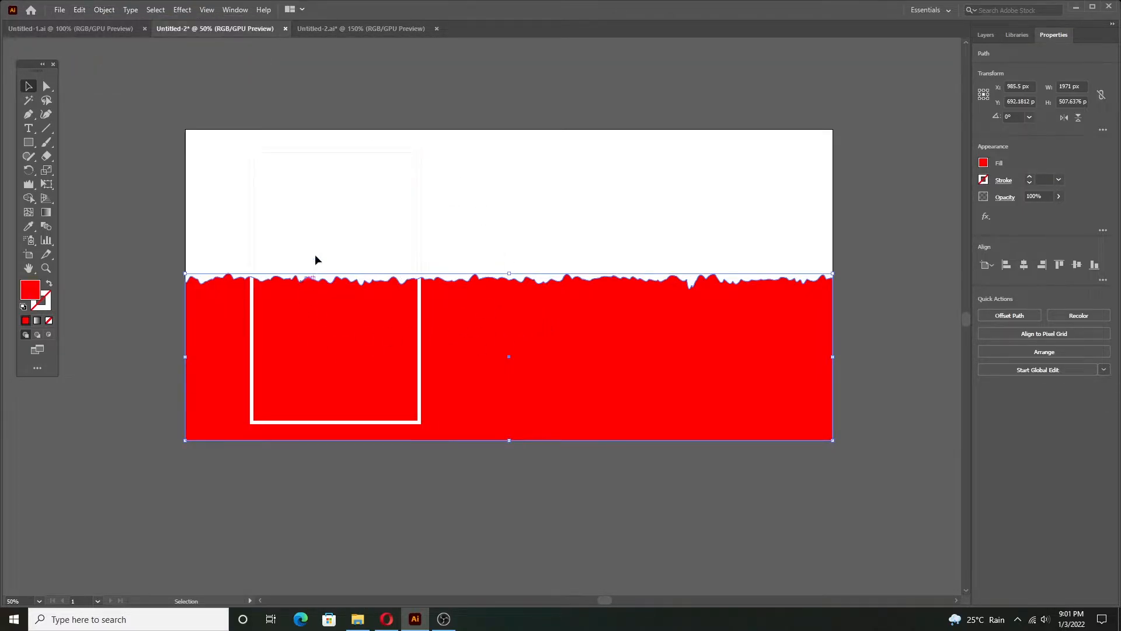
{"action": "left_click", "coordinate": [420, 249]}
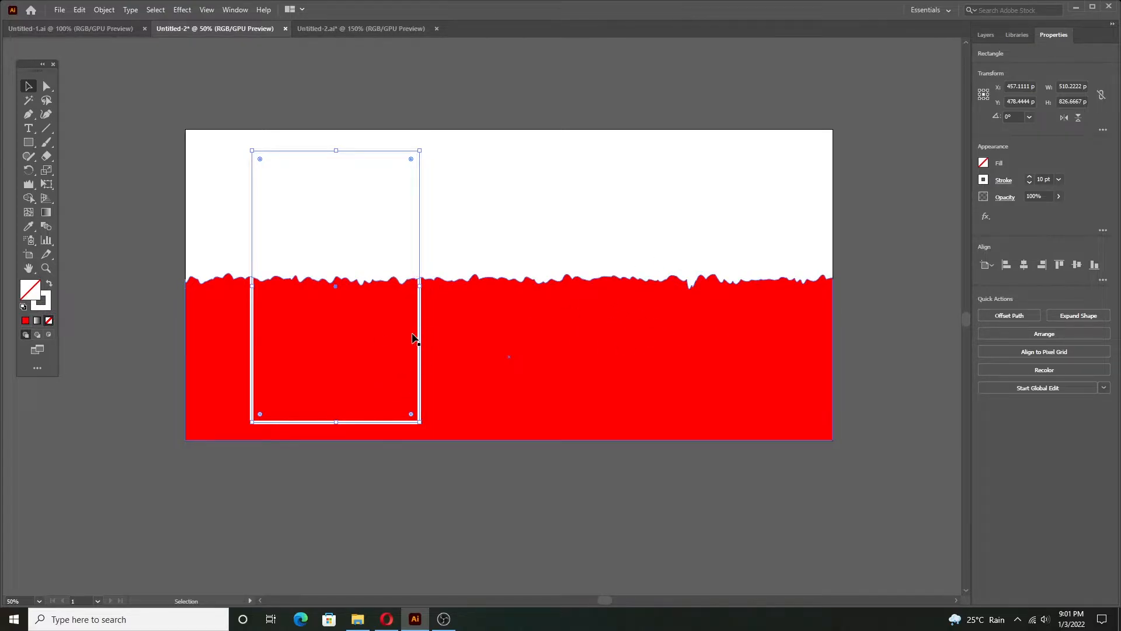
{"action": "left_click", "coordinate": [591, 215]}
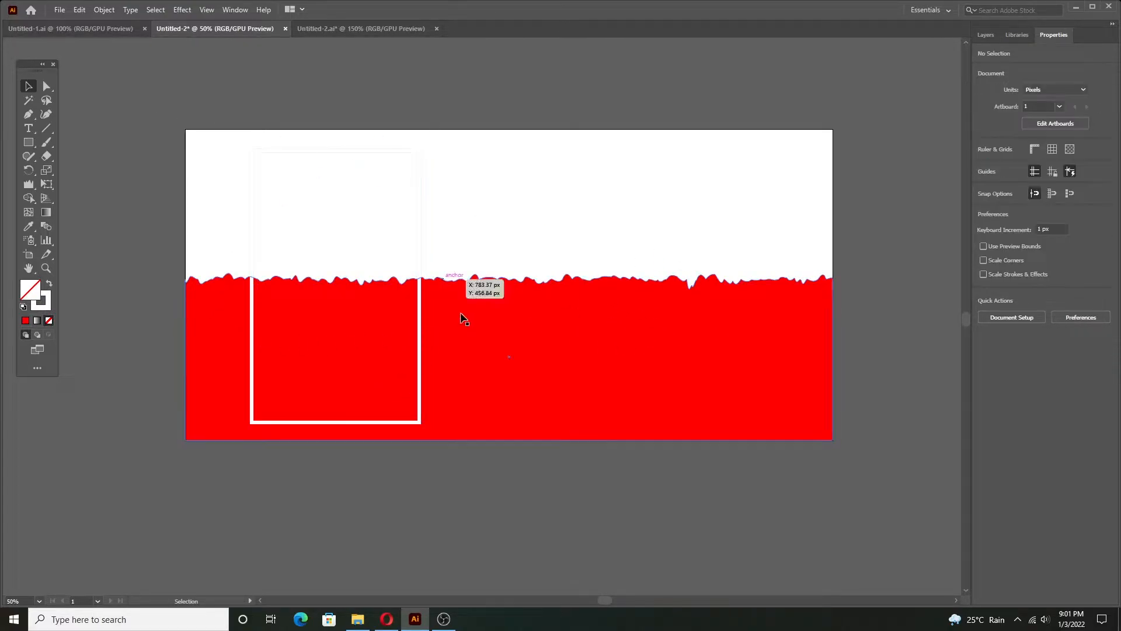
{"action": "left_click", "coordinate": [488, 302]}
{"action": "left_click", "coordinate": [740, 236]}
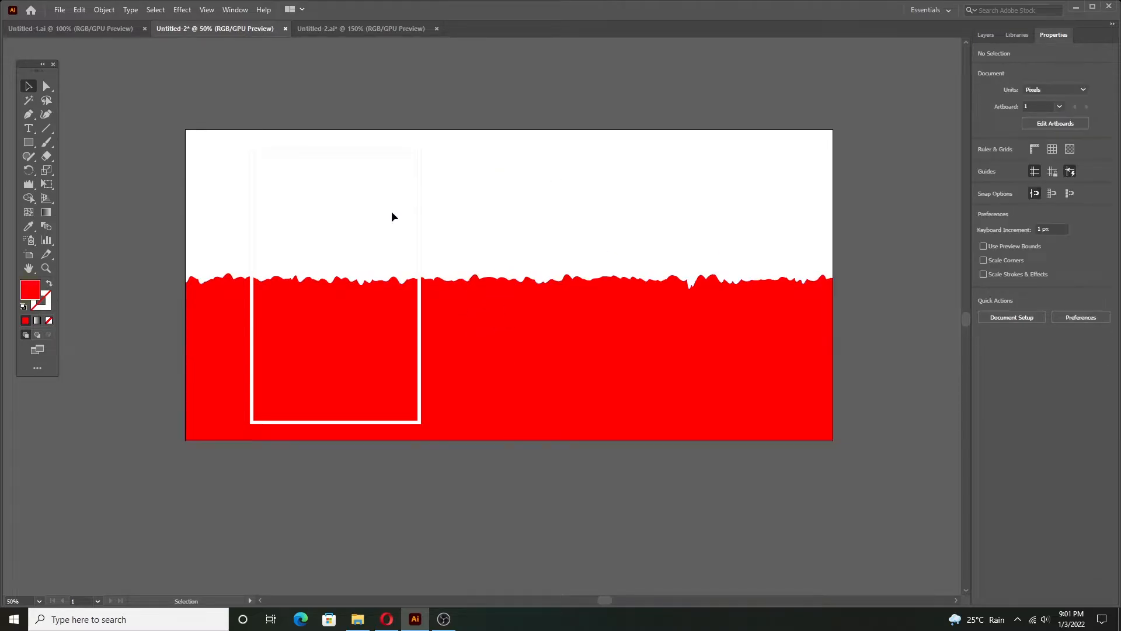
{"action": "left_click", "coordinate": [79, 9]}
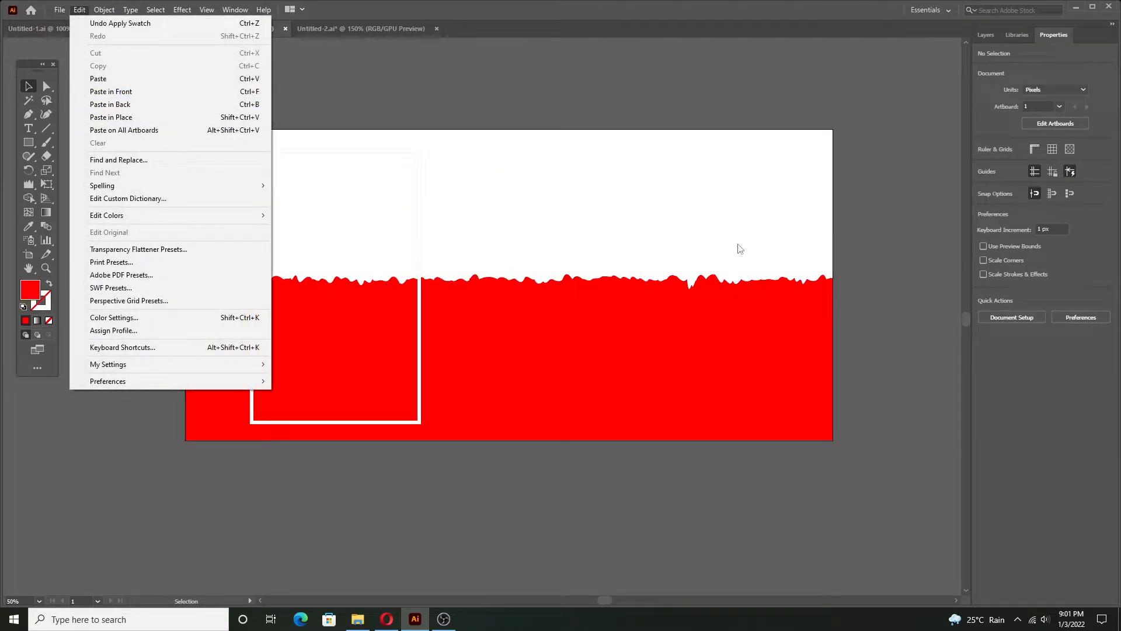
{"action": "left_click", "coordinate": [878, 237]}
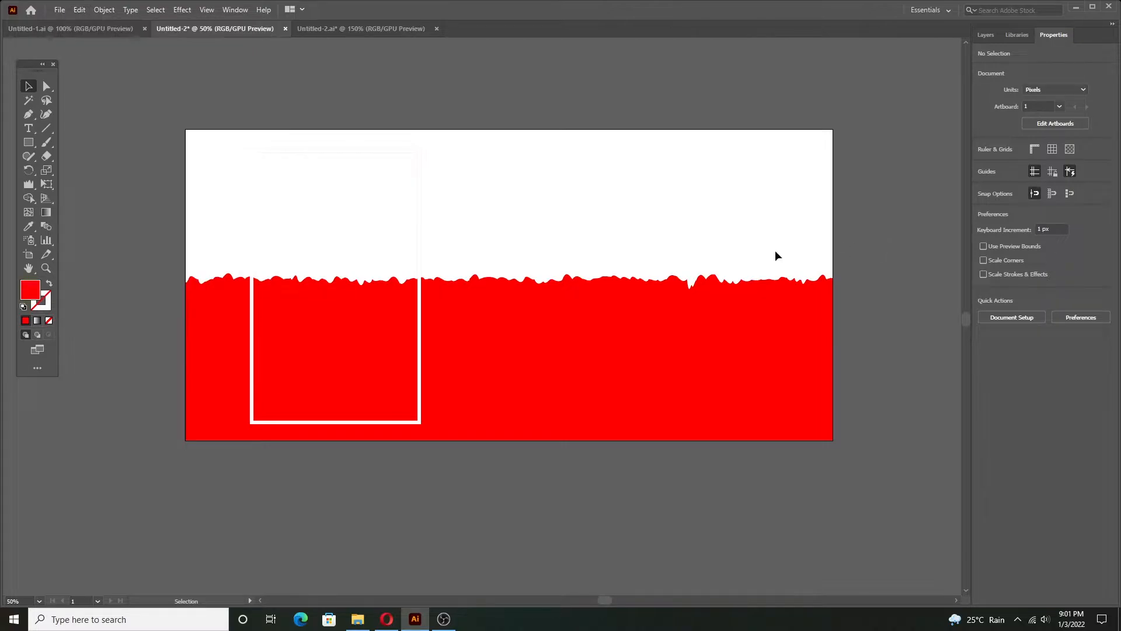
- Paste the copied red torn-edge shape in front of the white-outlined rectangle
{"action": "left_click", "coordinate": [420, 257]}
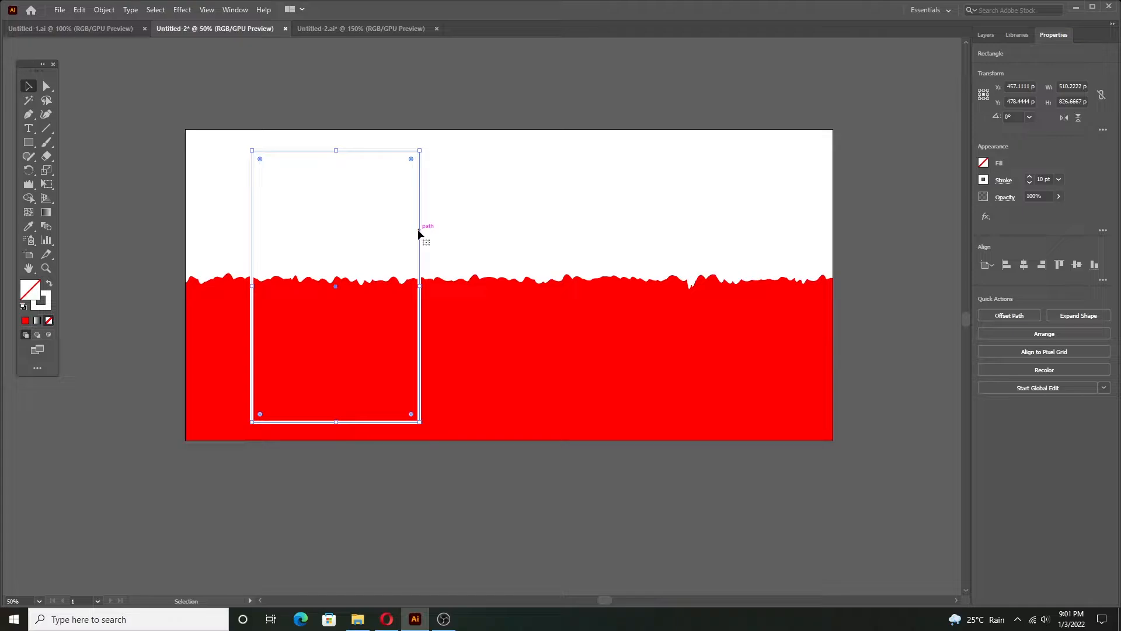
{"action": "left_click", "coordinate": [80, 10]}
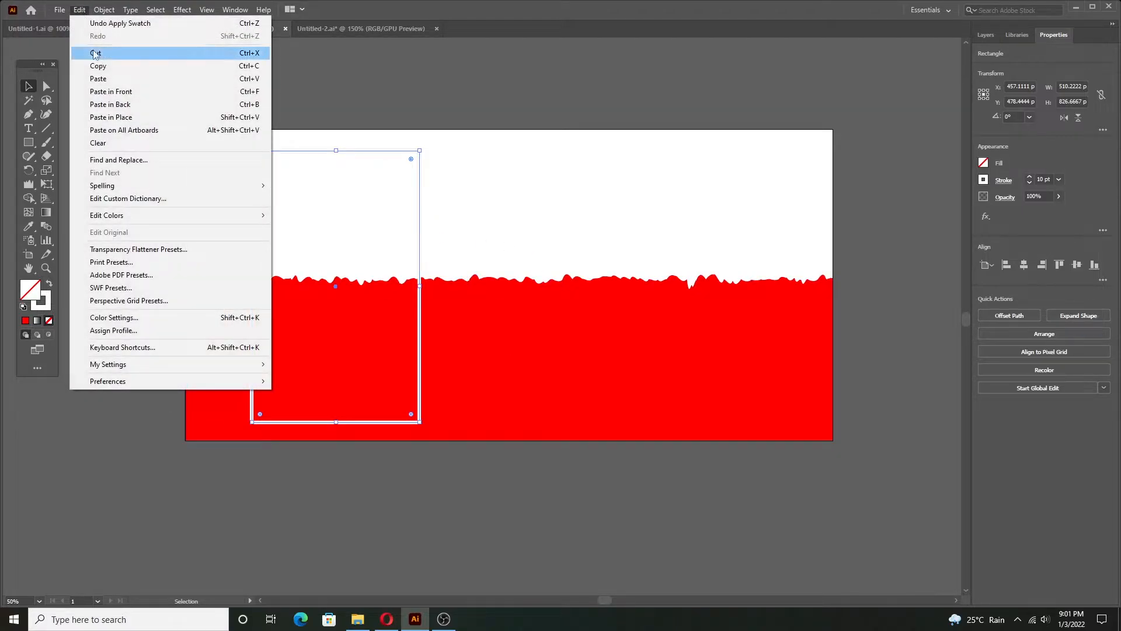
{"action": "left_click", "coordinate": [114, 96]}
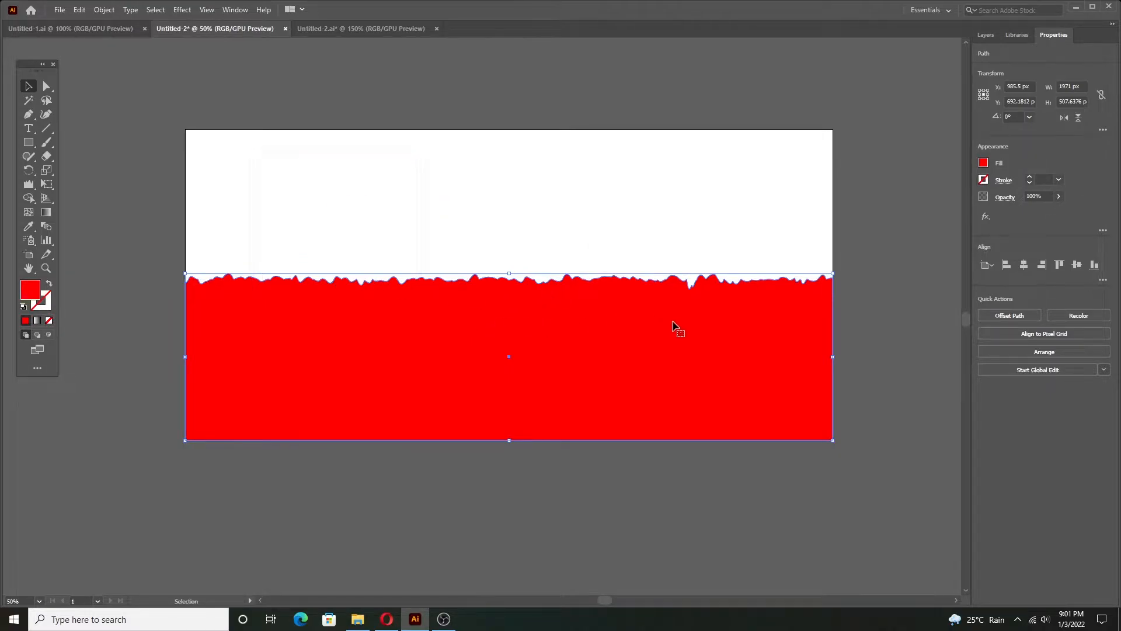
- Make a clipping mask from the pasted red shape and the white-outlined rectangle, and leave everything deselected
{"action": "left_click", "coordinate": [419, 230], "text": "shift"}
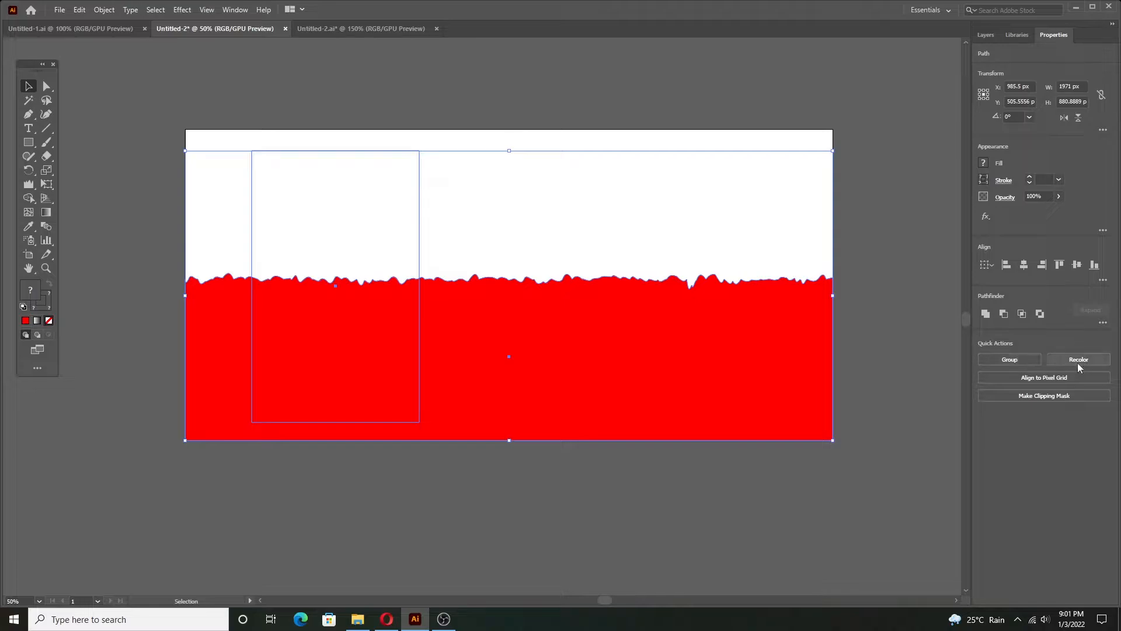
{"action": "left_click", "coordinate": [1029, 402]}
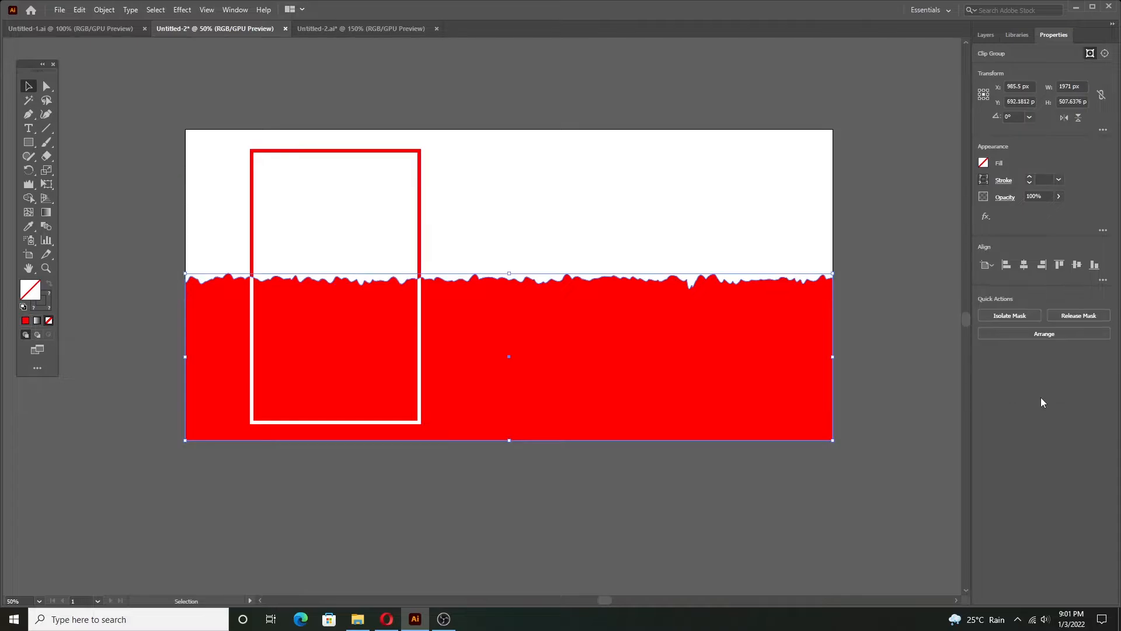
{"action": "left_click", "coordinate": [748, 472]}
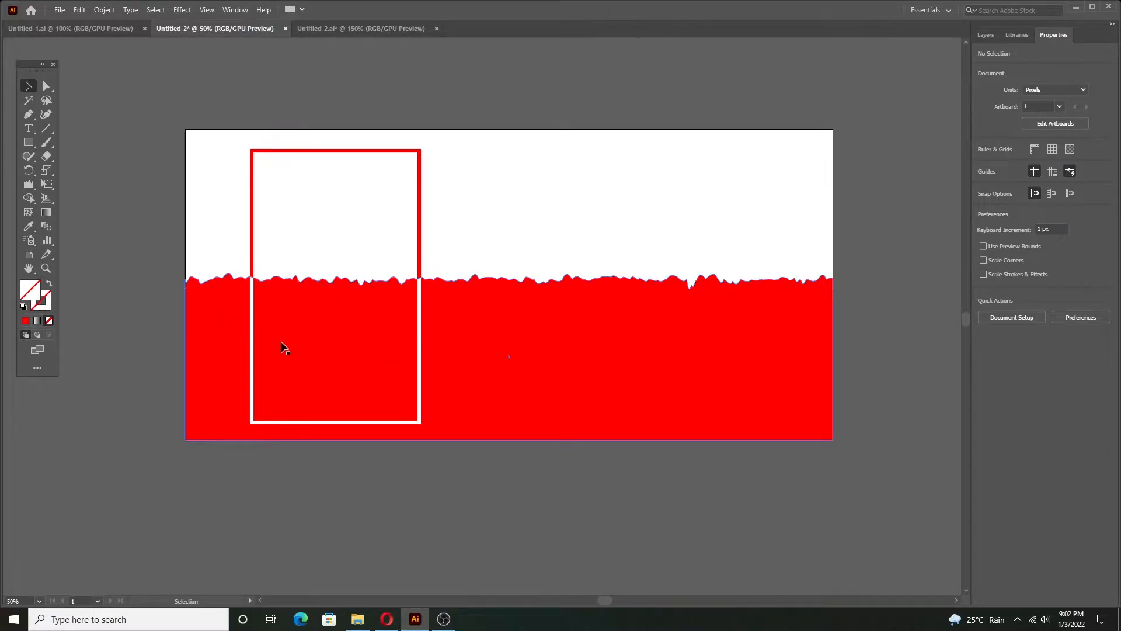
- Examine the background shape, the tall rectangle and the clip group's contents in Layer 1
{"action": "left_click", "coordinate": [508, 326]}
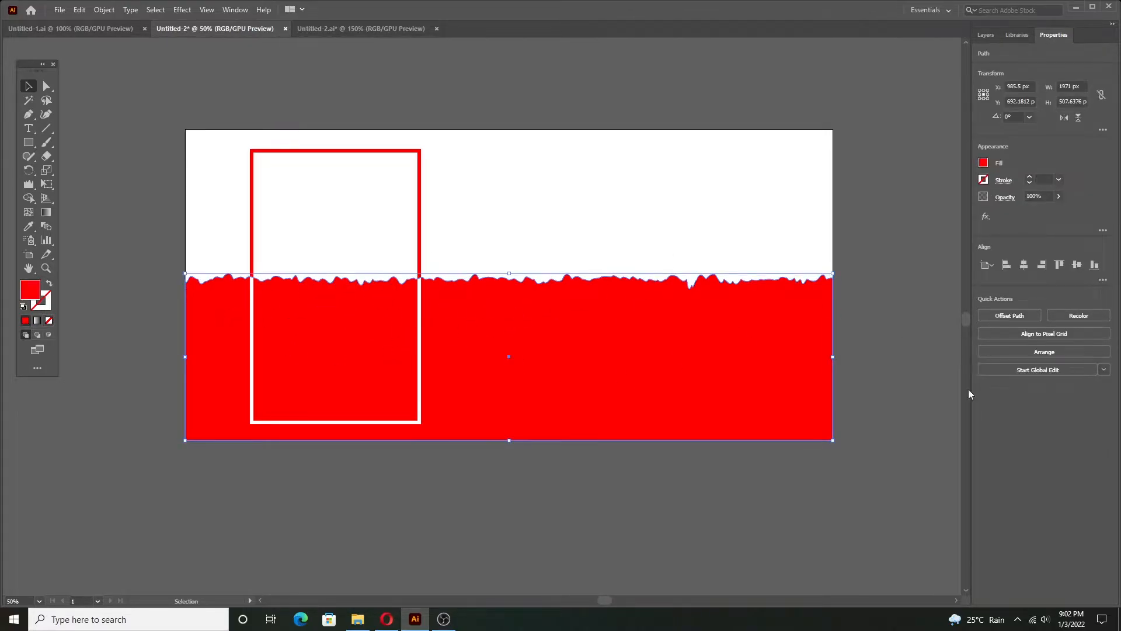
{"action": "left_click", "coordinate": [420, 232]}
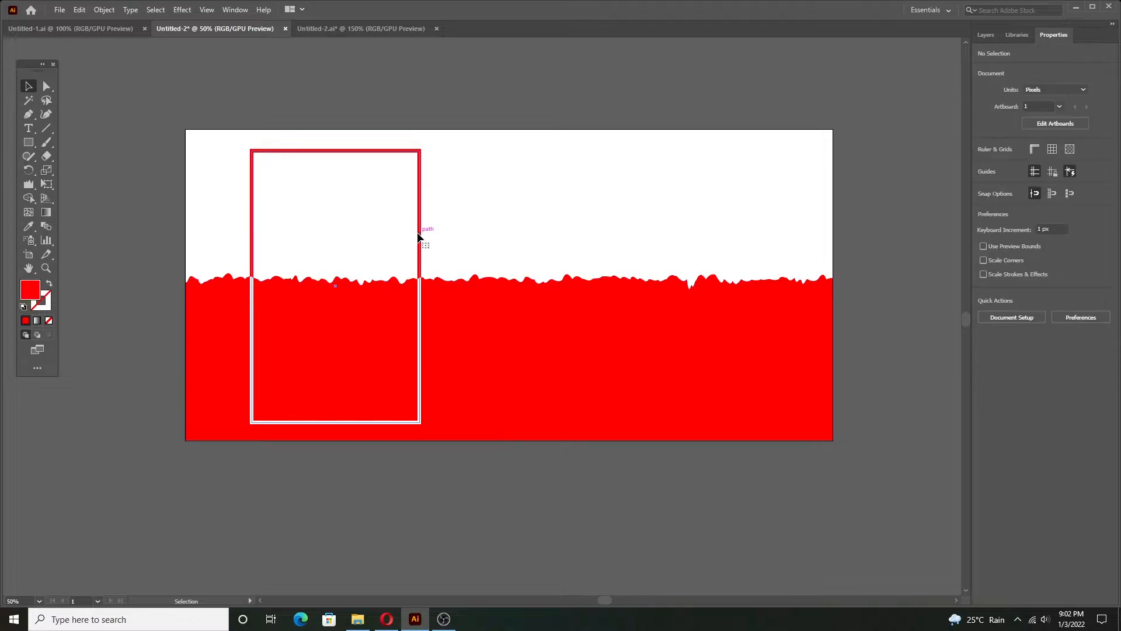
{"action": "left_click", "coordinate": [1016, 37]}
{"action": "left_click", "coordinate": [985, 35]}
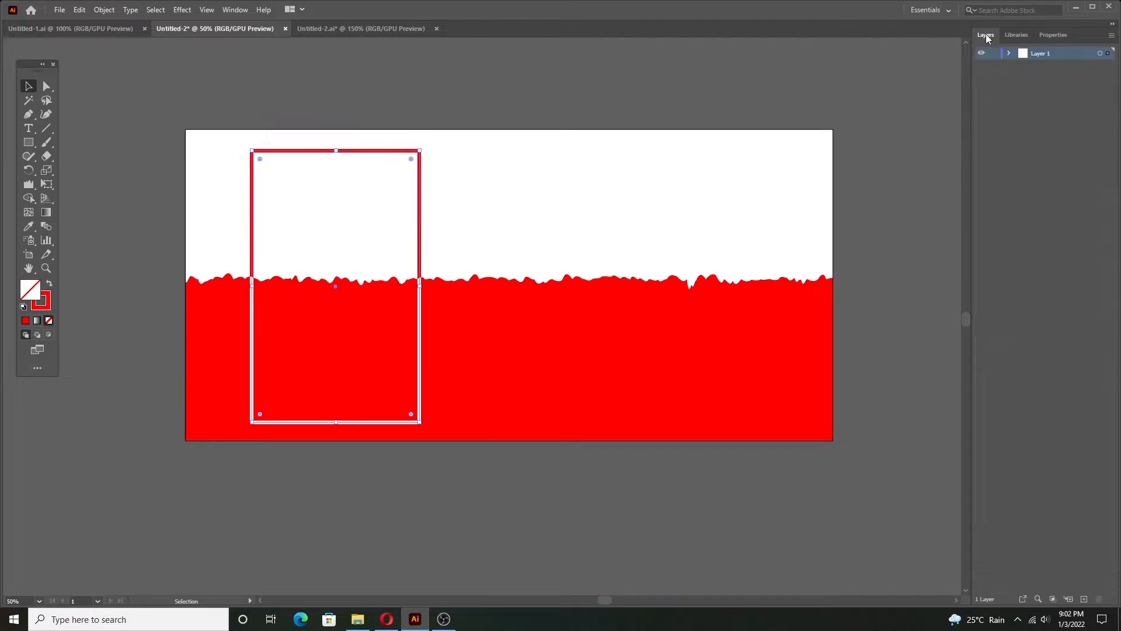
{"action": "left_click", "coordinate": [1010, 54]}
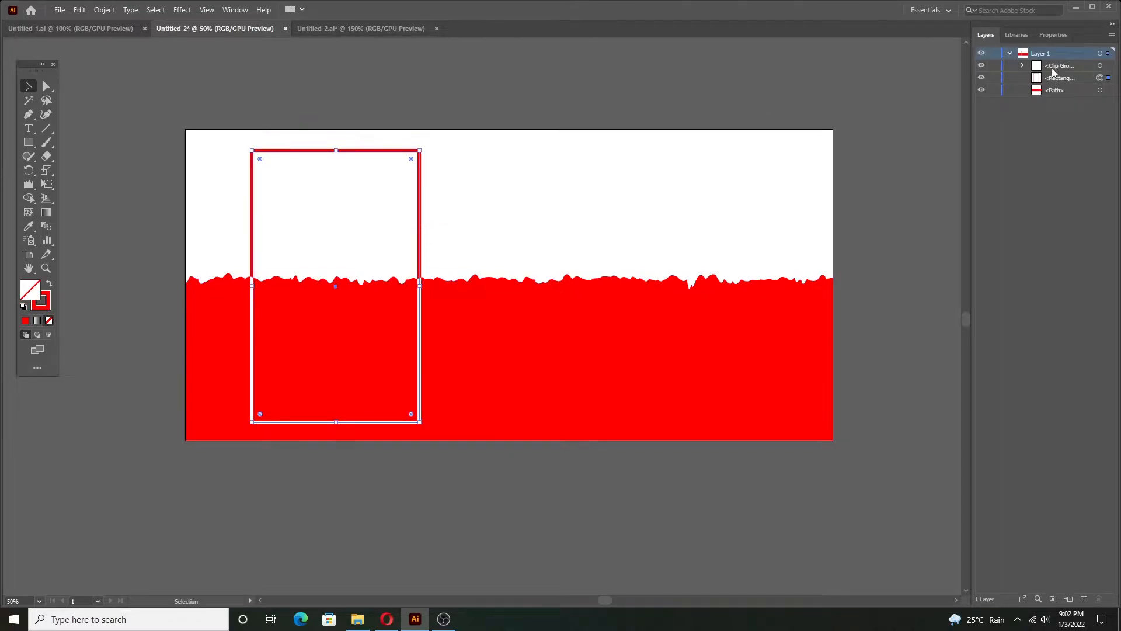
{"action": "left_click", "coordinate": [1055, 68]}
{"action": "left_click", "coordinate": [1023, 65]}
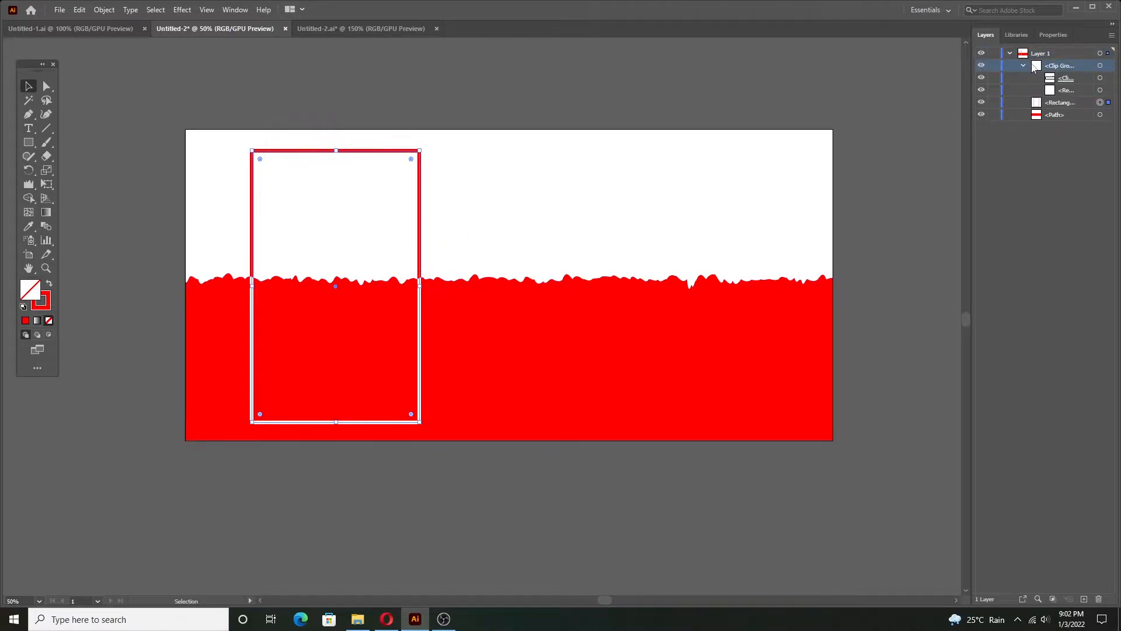
{"action": "left_click", "coordinate": [1023, 66]}
- Lock the clip group, the red-outlined rectangle and the red background path in Layer 1
{"action": "left_click", "coordinate": [993, 66]}
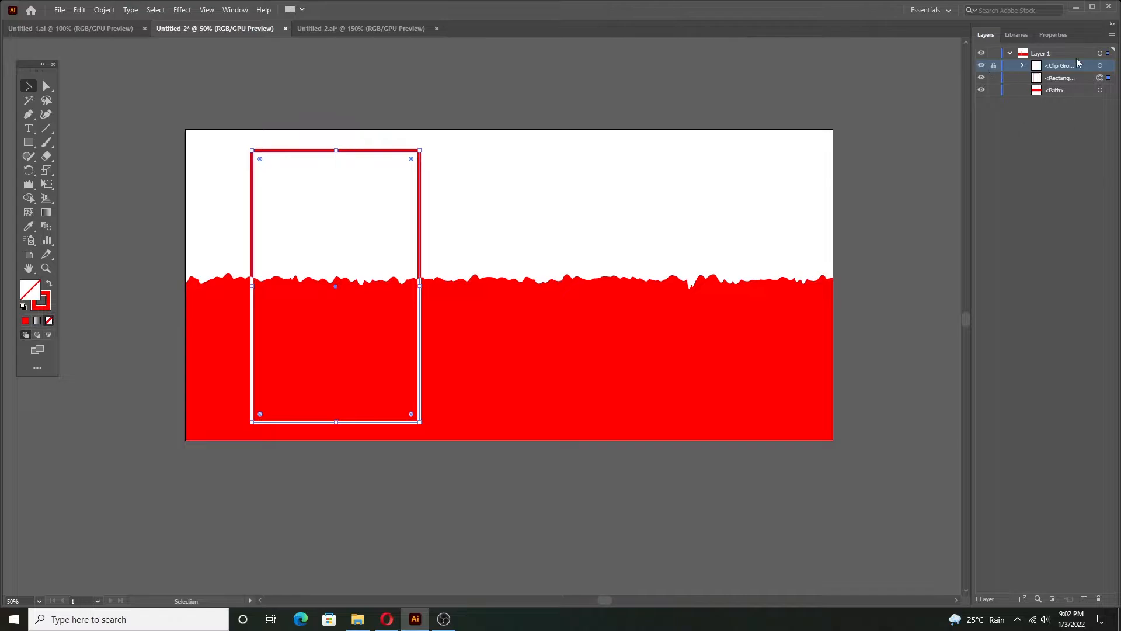
{"action": "left_click", "coordinate": [993, 78]}
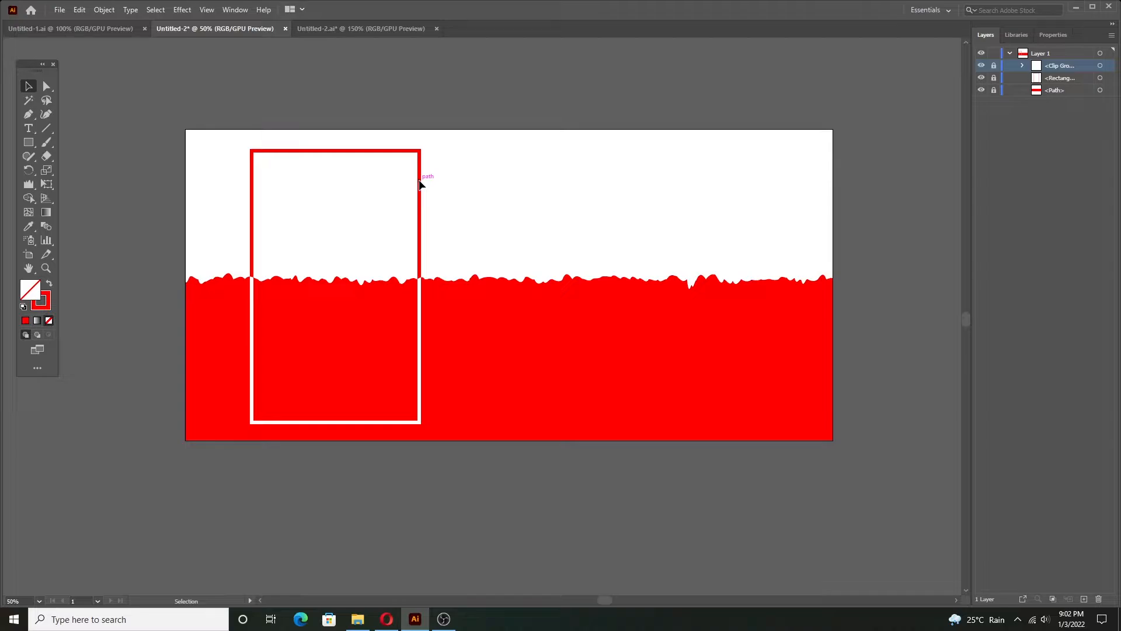
{"action": "left_click", "coordinate": [1065, 33]}
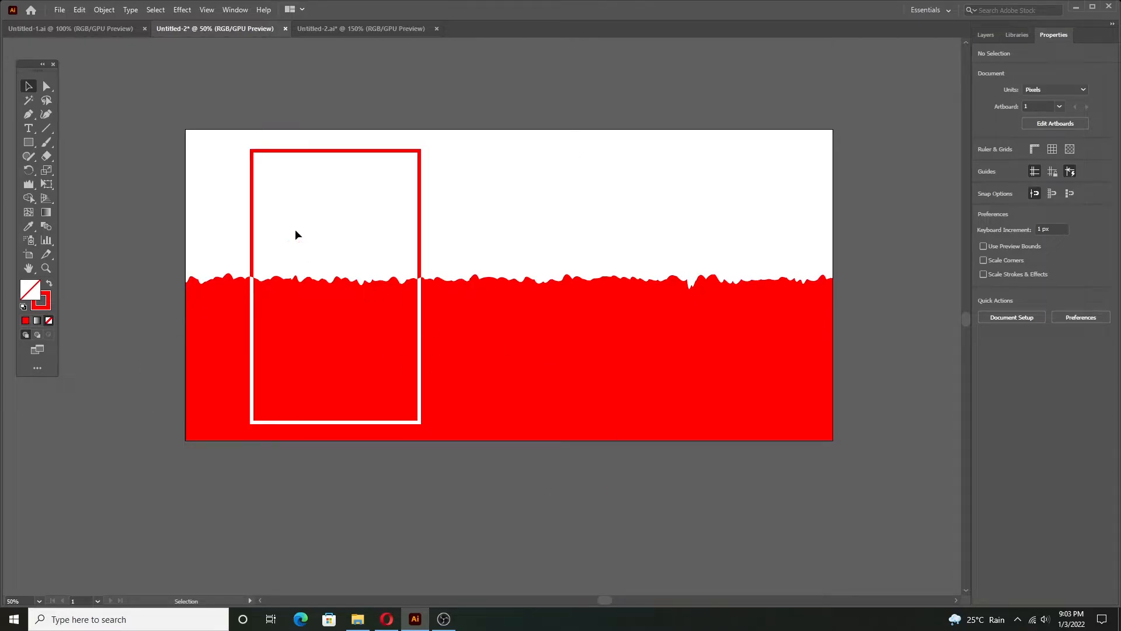
- View the shoe poster in Untitled-1.ai for reference, and open the image 26230-6-nike-shoes-clipart from New folder (2)
{"action": "left_click", "coordinate": [98, 30]}
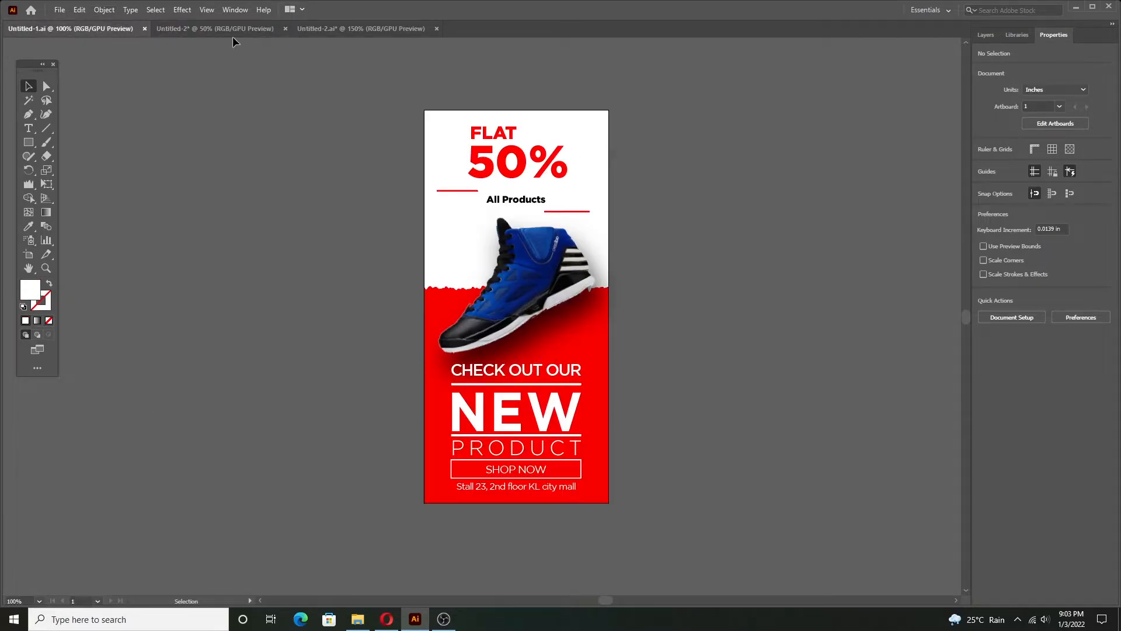
{"action": "left_click", "coordinate": [232, 32]}
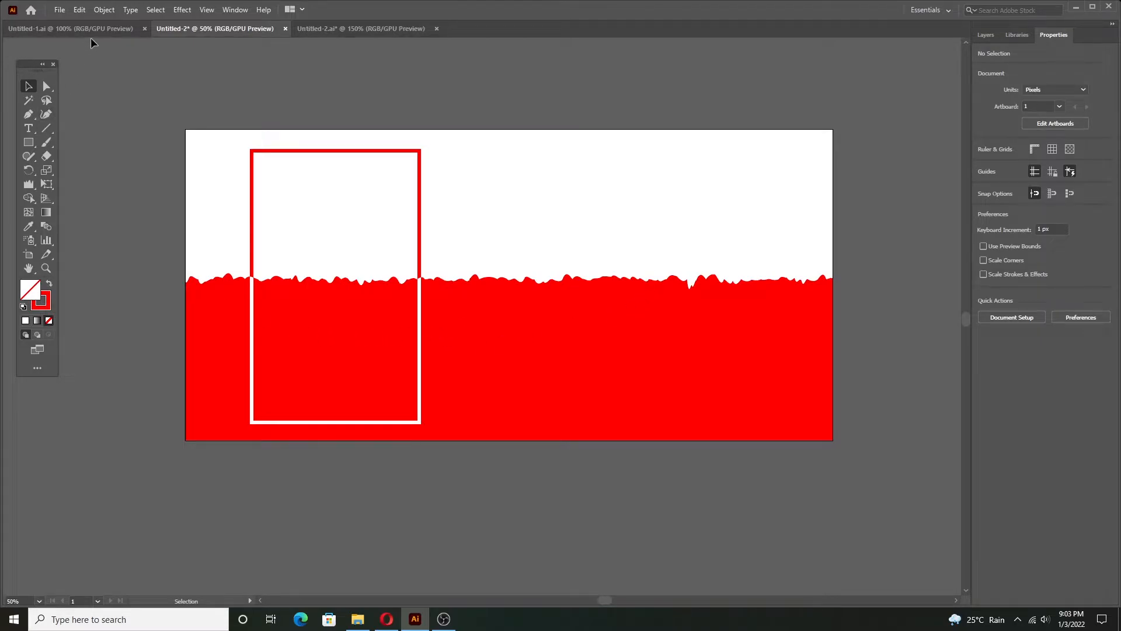
{"action": "left_click", "coordinate": [61, 11]}
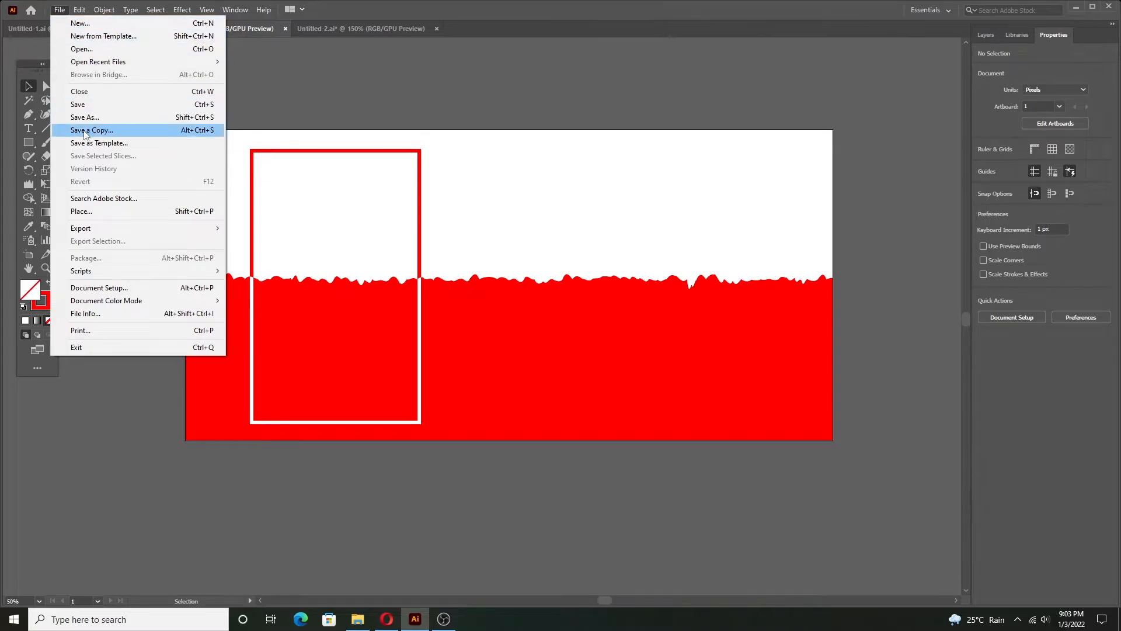
{"action": "mouse_move", "coordinate": [86, 229]}
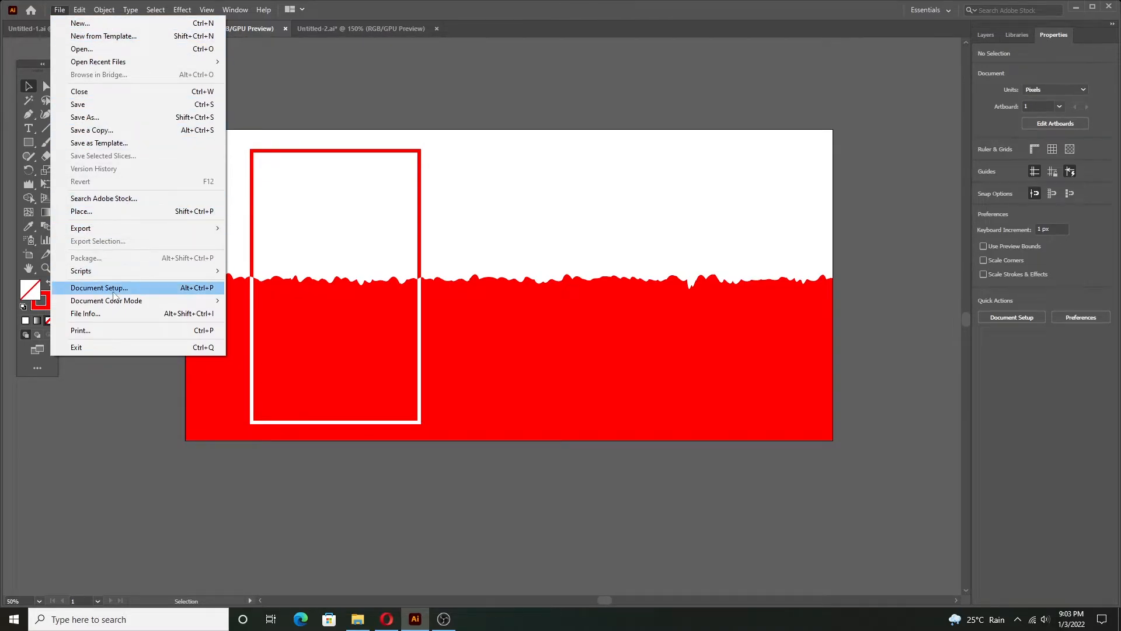
{"action": "left_click", "coordinate": [100, 49]}
{"action": "left_click", "coordinate": [133, 112]}
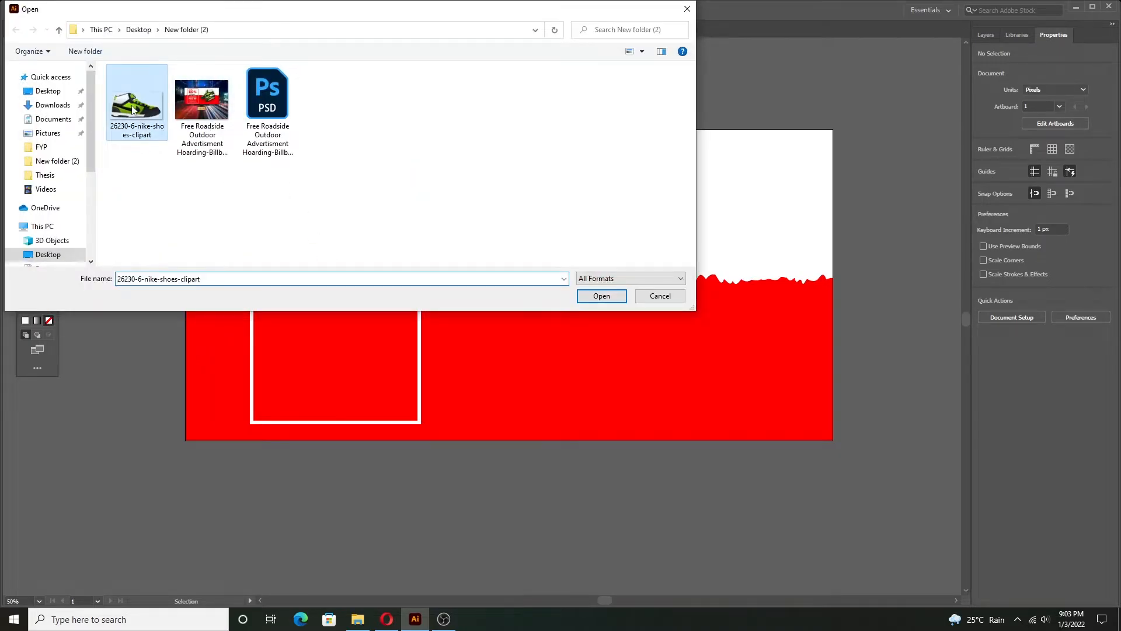
{"action": "left_click", "coordinate": [602, 296]}
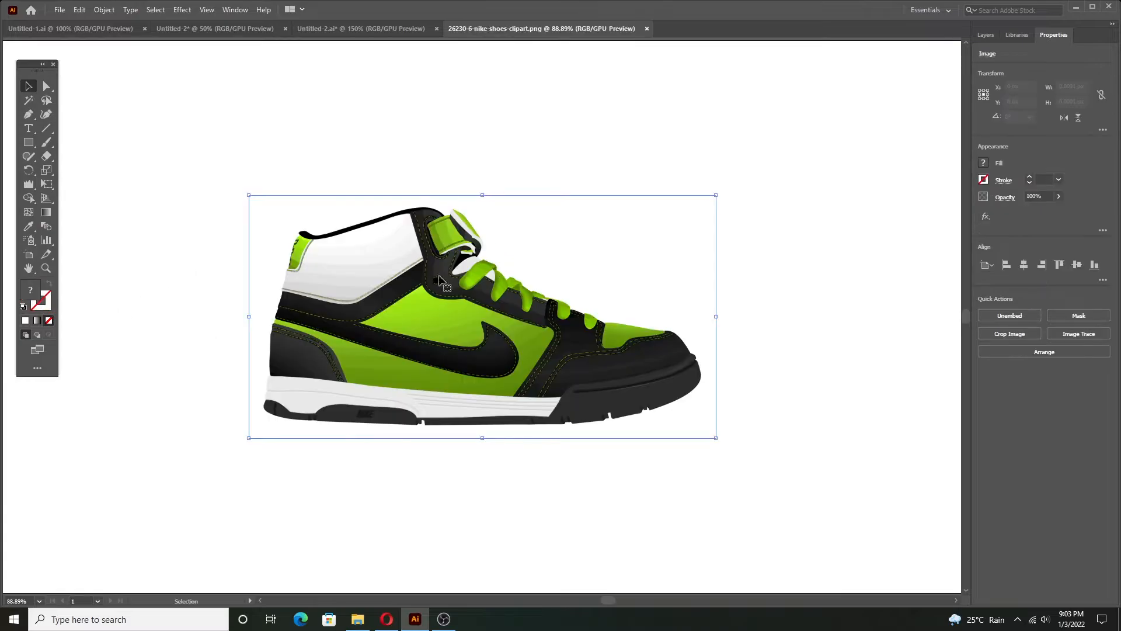
- Copy the shoe from the clipart image into Untitled-2 and place it beside the tall frame, across the torn edge
{"action": "scroll", "coordinate": [438, 220], "scroll_direction": "right", "scroll_amount": 2}
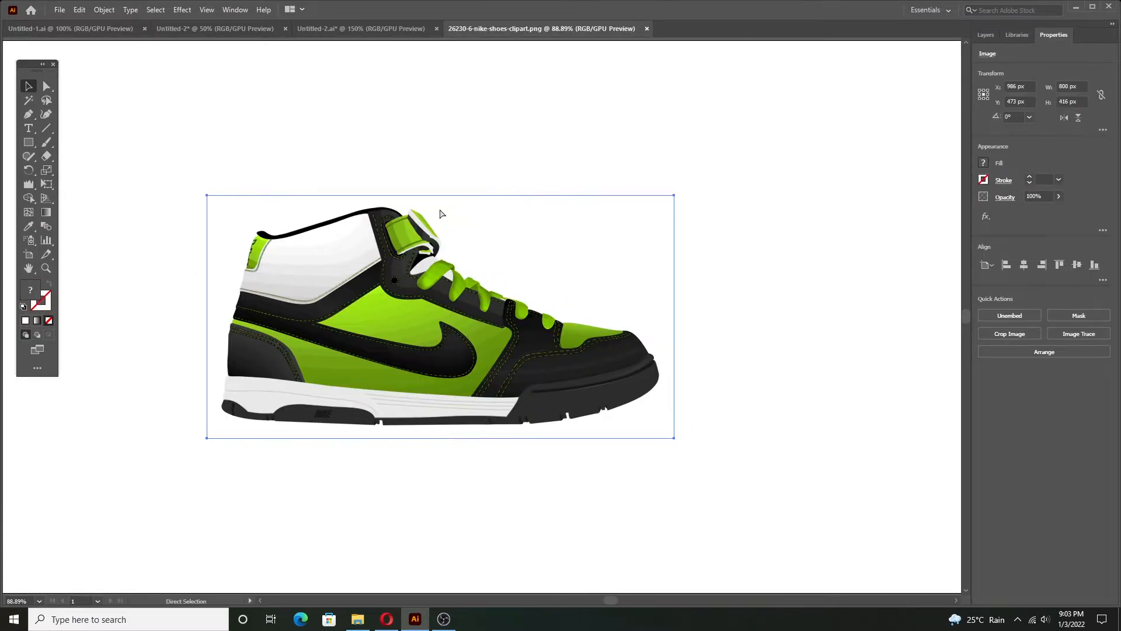
{"action": "scroll", "coordinate": [440, 213], "scroll_direction": "down", "scroll_amount": 7}
{"action": "scroll", "coordinate": [586, 200], "scroll_direction": "up", "scroll_amount": 1}
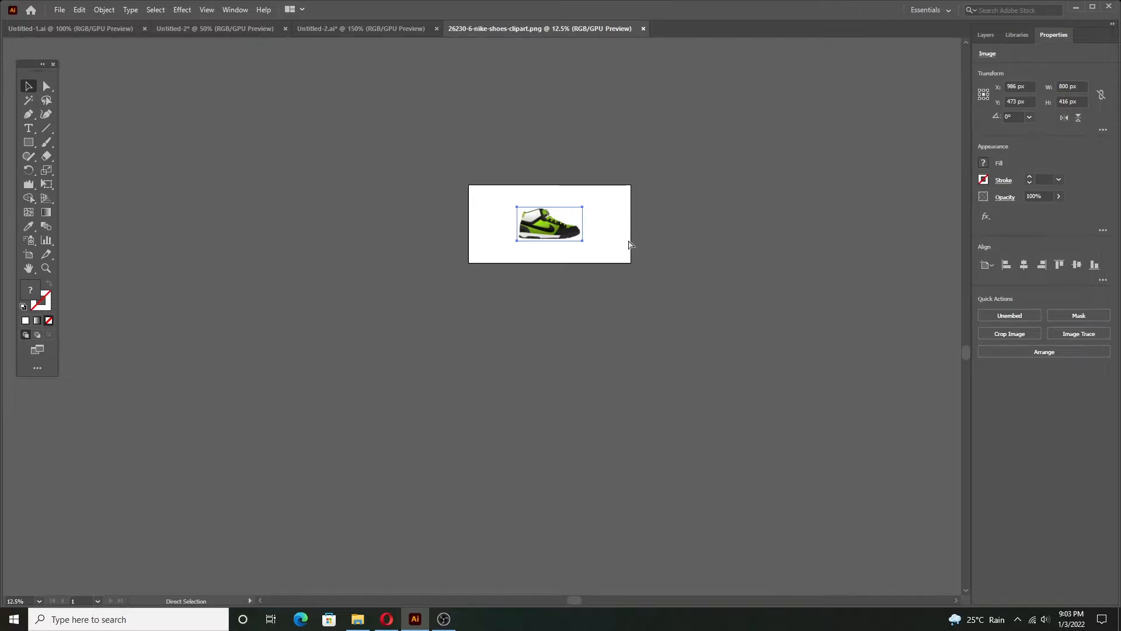
{"action": "left_click", "coordinate": [603, 278]}
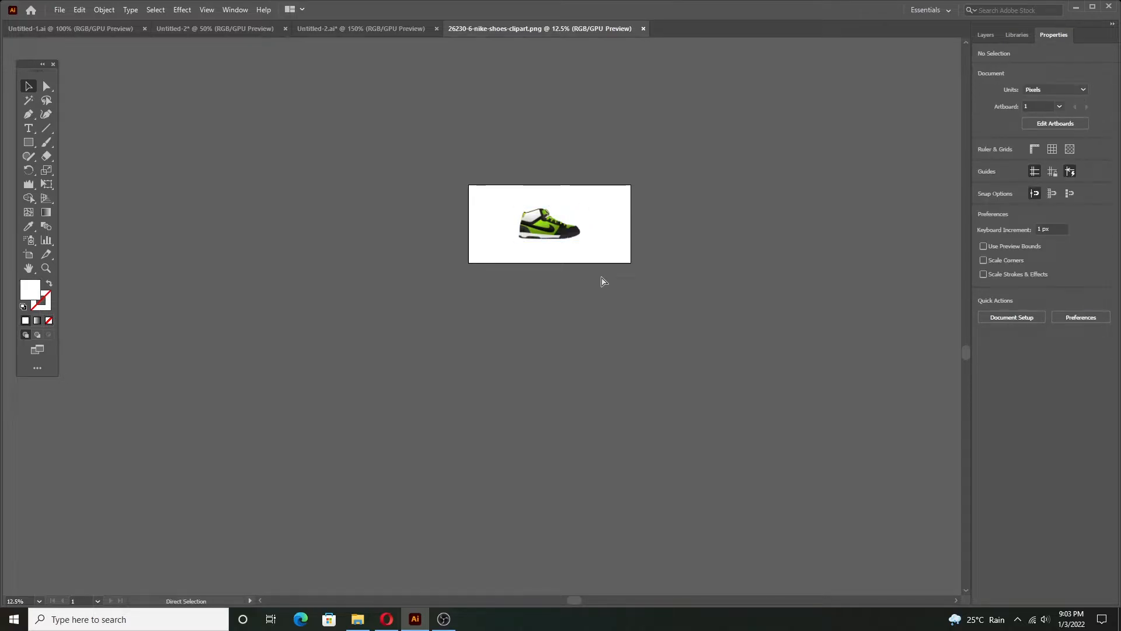
{"action": "left_click", "coordinate": [550, 235]}
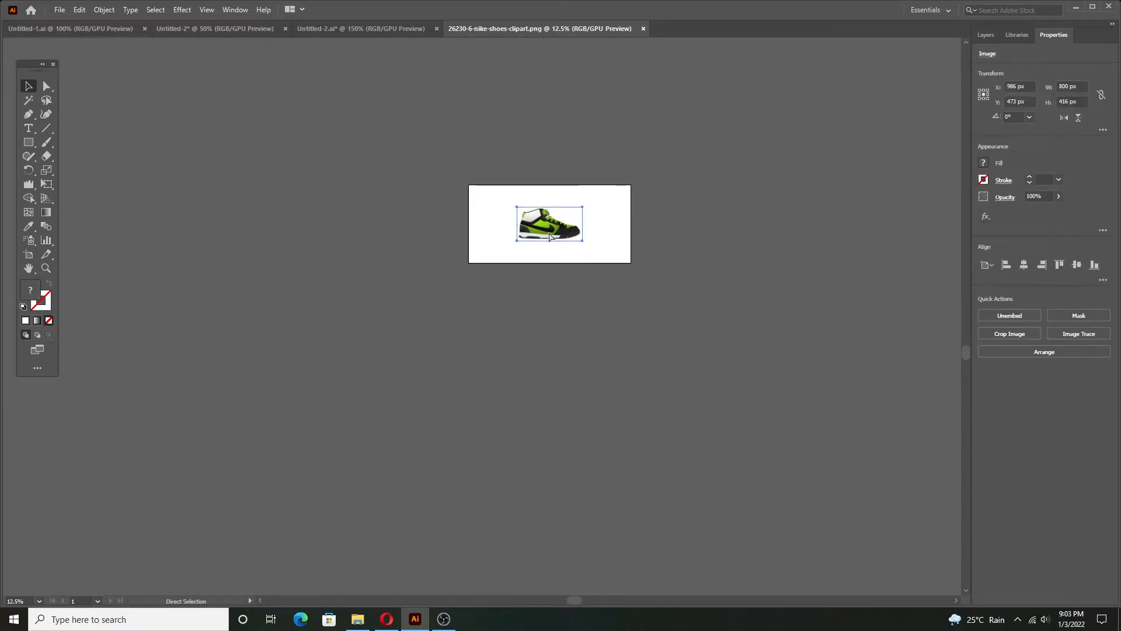
{"action": "left_click", "coordinate": [219, 30]}
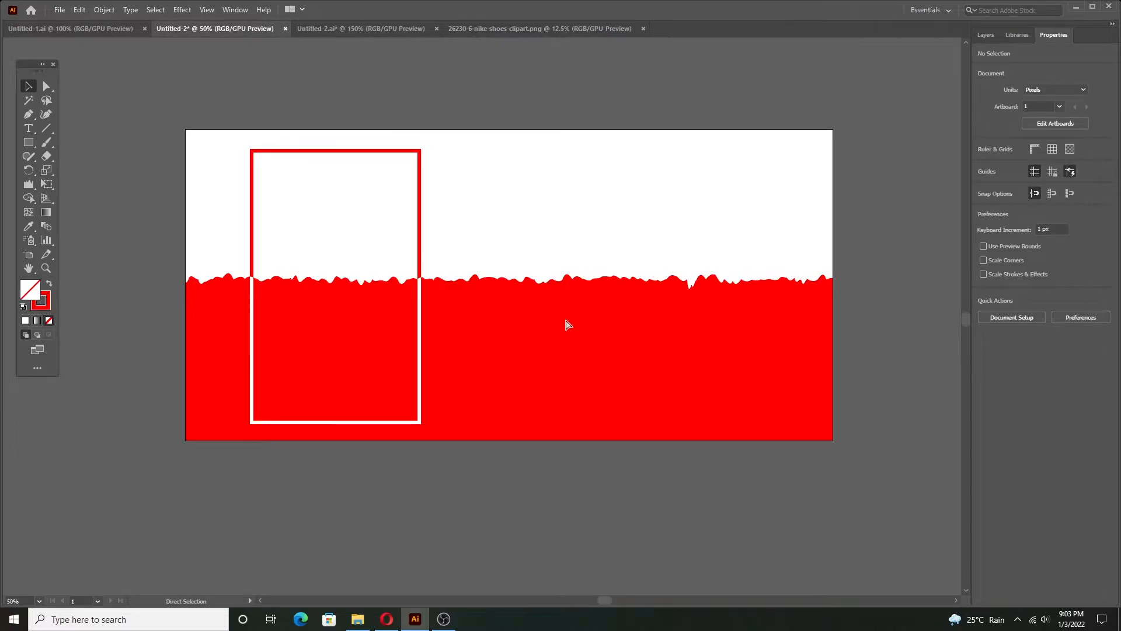
{"action": "key", "text": "ctrl+v"}
{"action": "left_click_drag", "start_coordinate": [462, 313], "coordinate": [621, 277]}
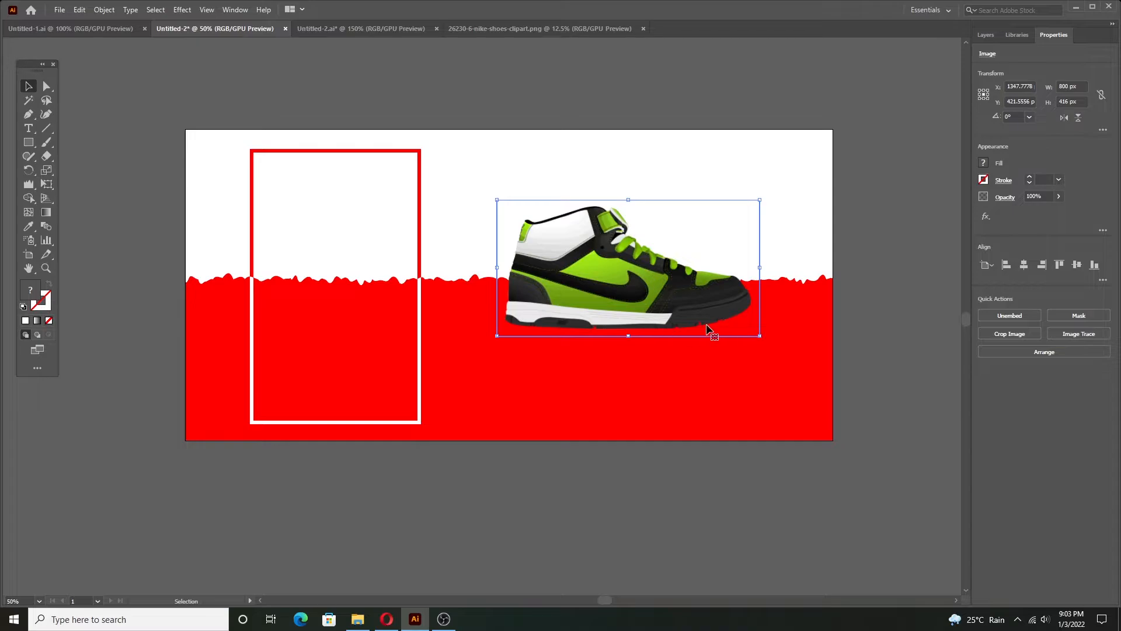
- Reflect the pasted shoe image across the vertical axis
{"action": "right_click", "coordinate": [620, 267]}
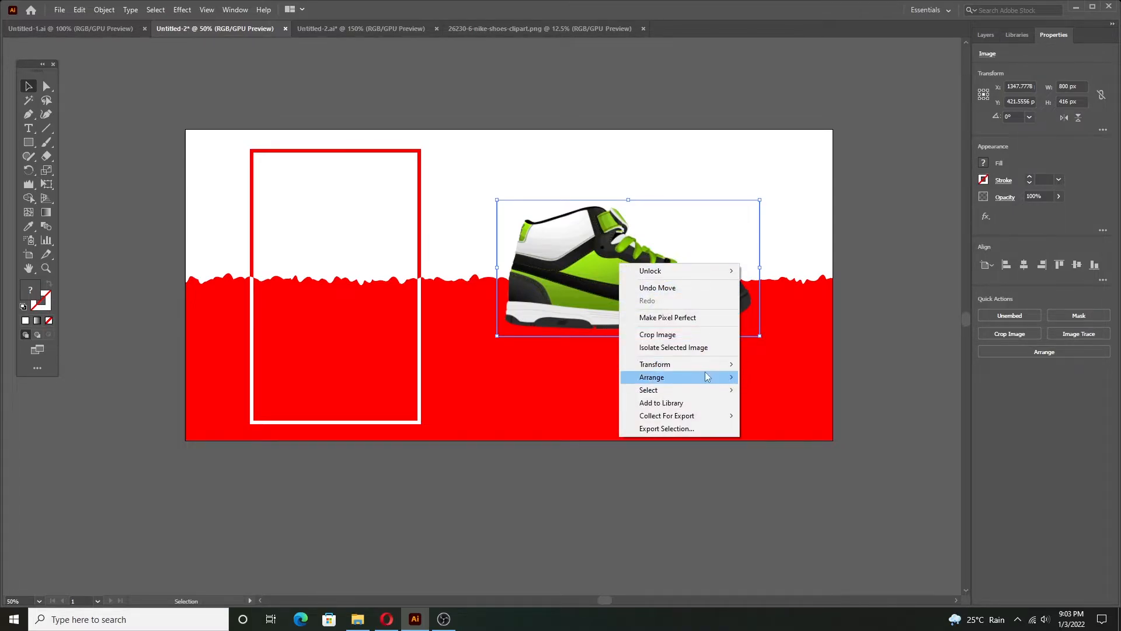
{"action": "mouse_move", "coordinate": [706, 373]}
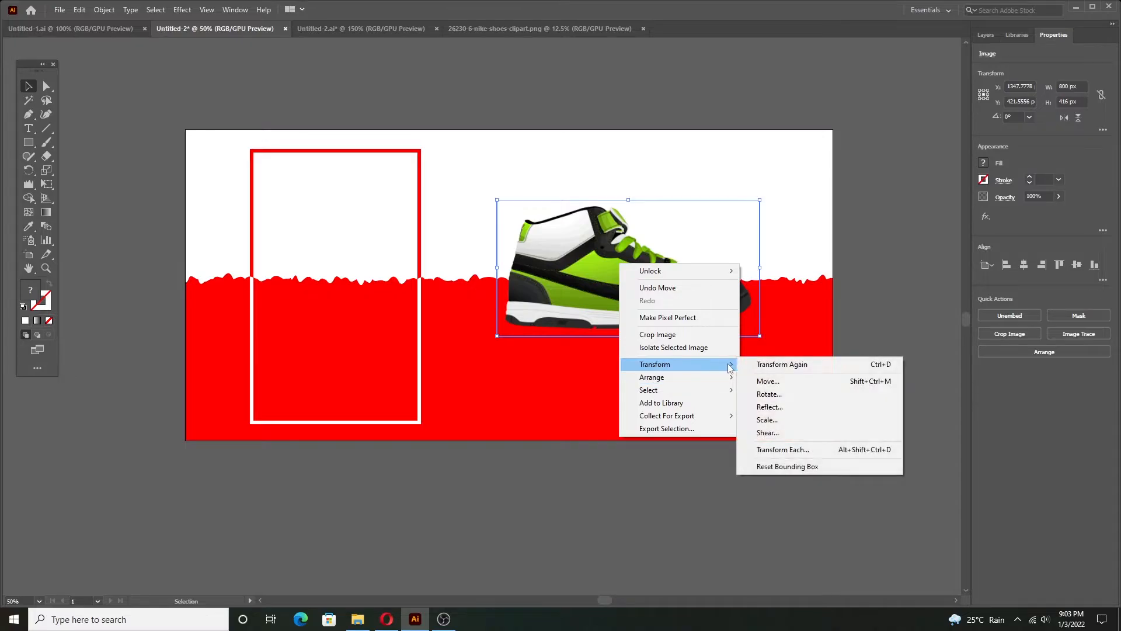
{"action": "left_click", "coordinate": [786, 407]}
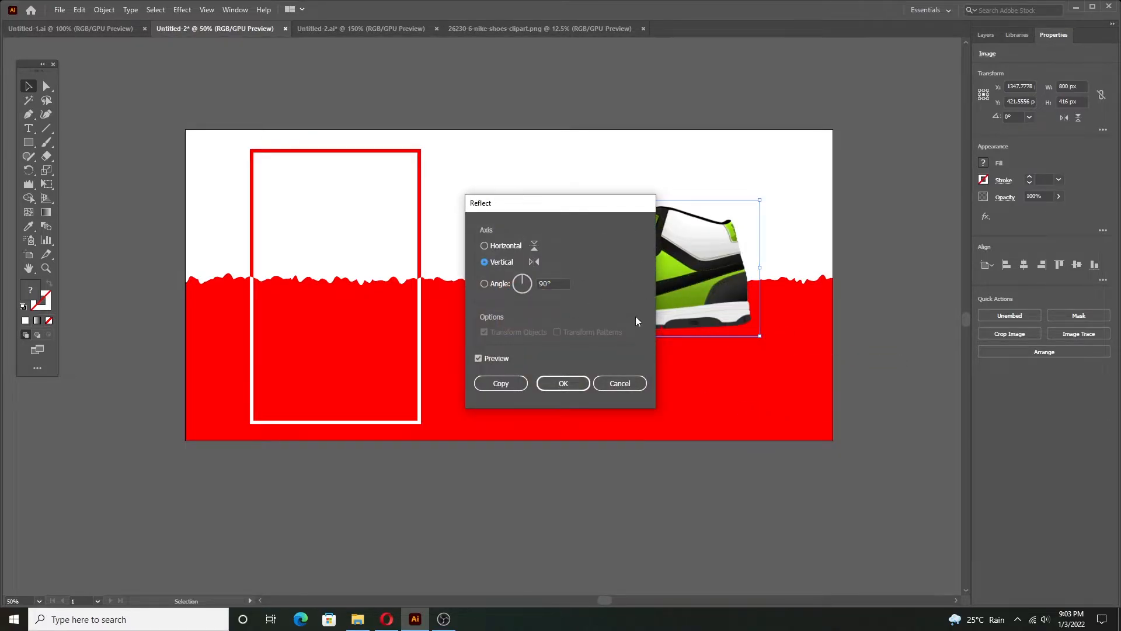
{"action": "left_click", "coordinate": [562, 384]}
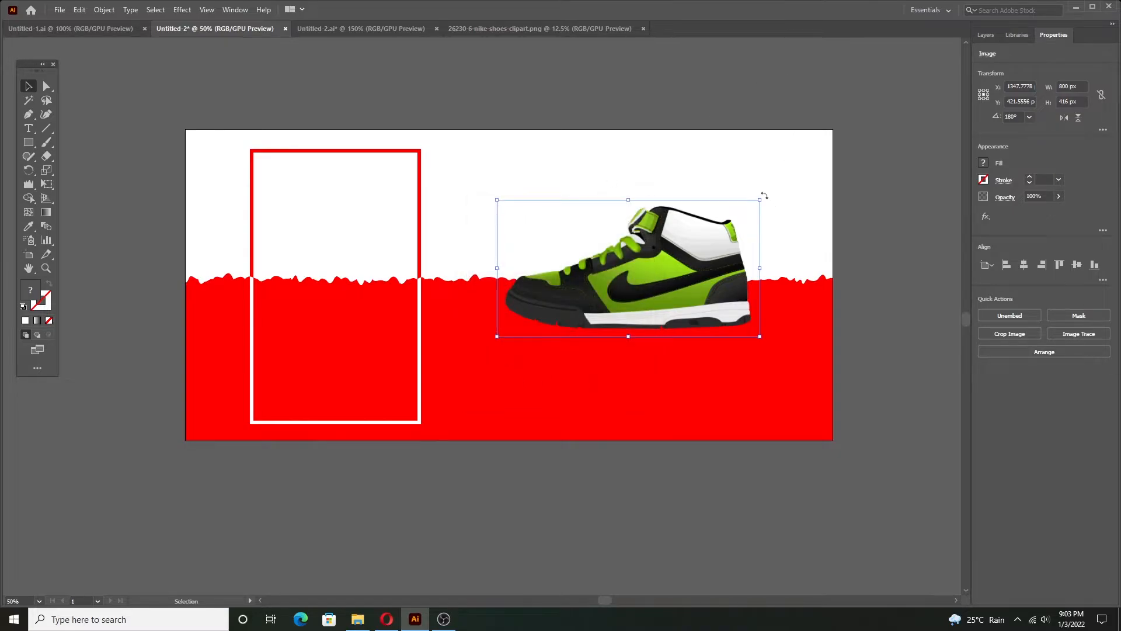
- Rotate the shoe about 22° counterclockwise so its toe points down, and position it over the torn edge beside the frame
{"action": "left_click_drag", "start_coordinate": [764, 196], "coordinate": [740, 134]}
{"action": "mouse_move", "coordinate": [697, 229]}
{"action": "left_mouse_down"}
{"action": "mouse_move", "coordinate": [665, 229]}
{"action": "mouse_move", "coordinate": [683, 237]}
{"action": "left_mouse_up"}
{"action": "left_click_drag", "start_coordinate": [718, 151], "coordinate": [695, 169]}
{"action": "left_click_drag", "start_coordinate": [654, 244], "coordinate": [657, 232]}
{"action": "left_click", "coordinate": [915, 251]}
{"action": "left_click", "coordinate": [617, 259]}
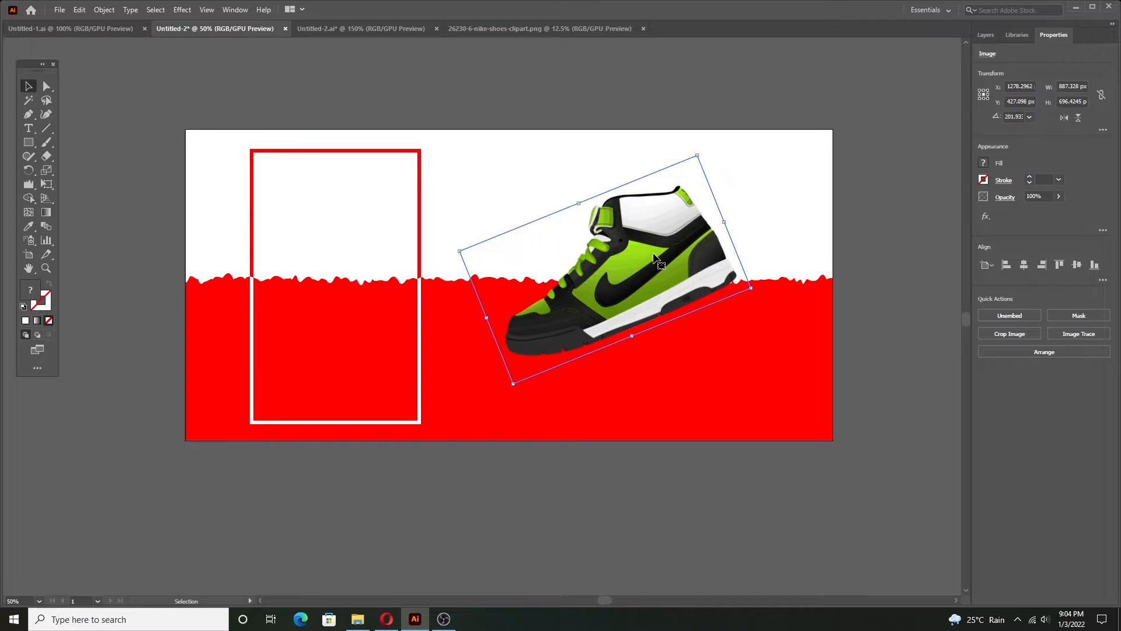
- Apply a black Multiply drop shadow to the shoe with 75% opacity, 7 px X and Y offsets and 5 px blur
{"action": "left_click", "coordinate": [182, 10]}
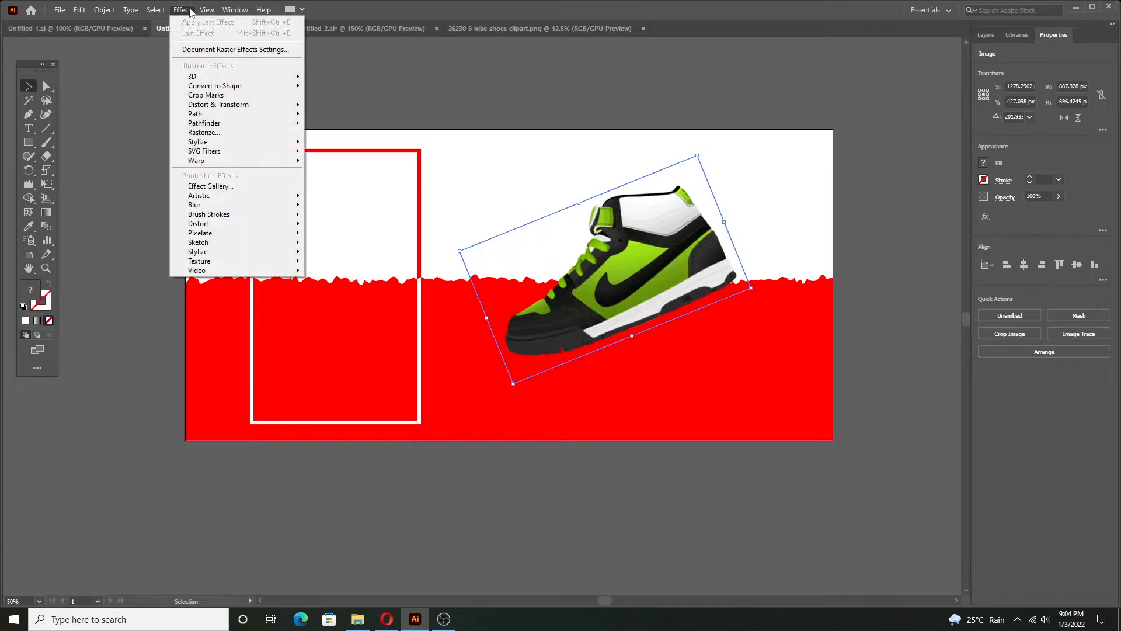
{"action": "mouse_move", "coordinate": [205, 143]}
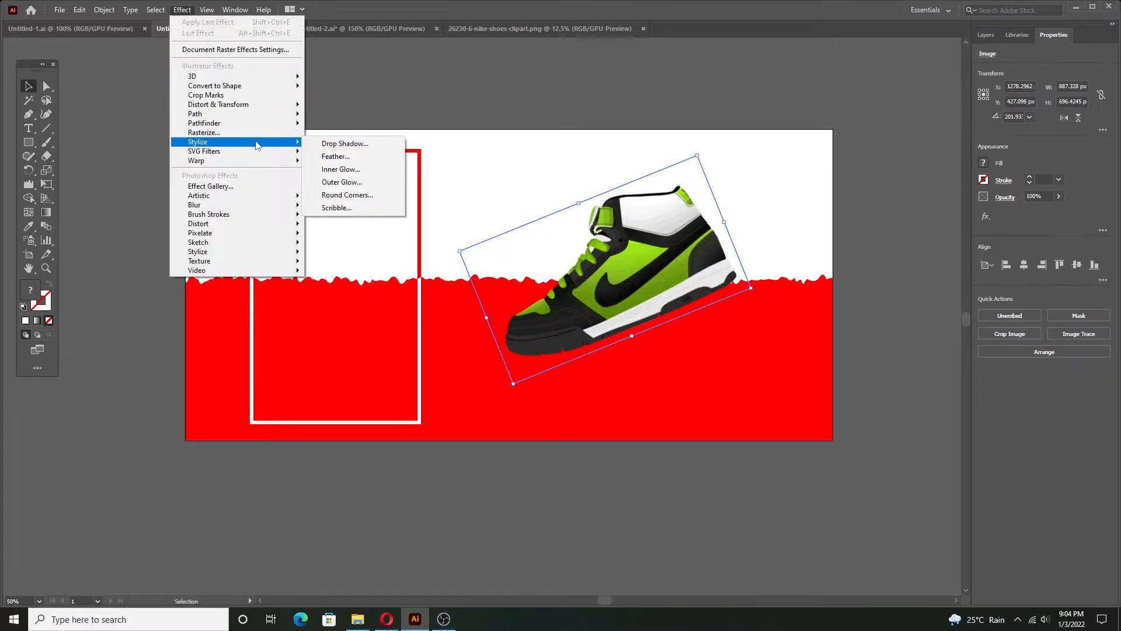
{"action": "left_click", "coordinate": [345, 144]}
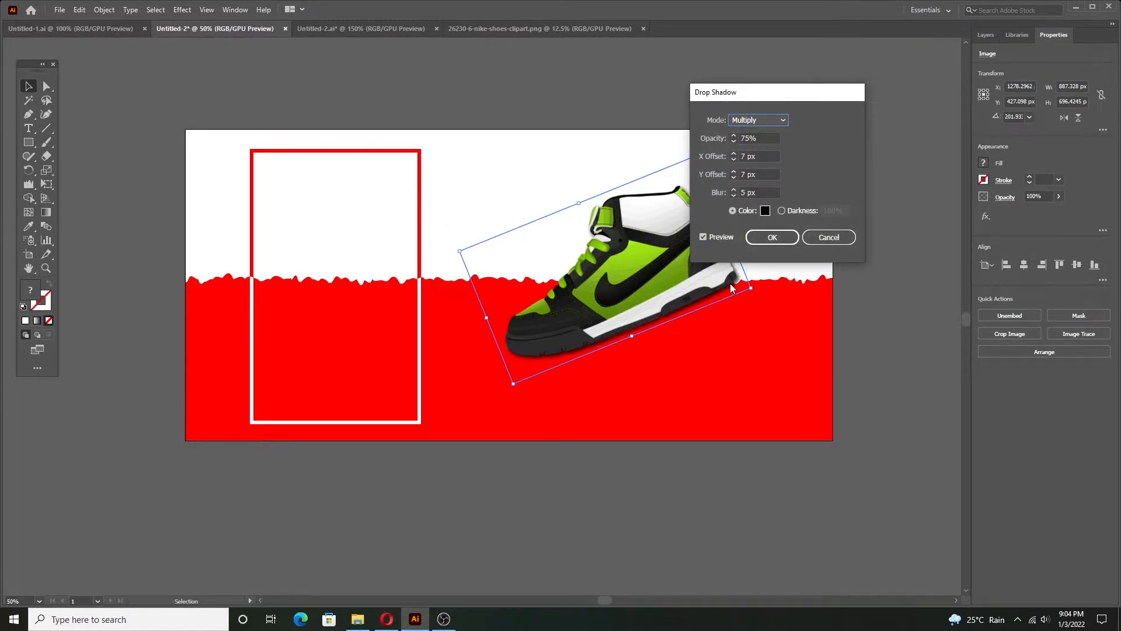
{"action": "left_click", "coordinate": [772, 237]}
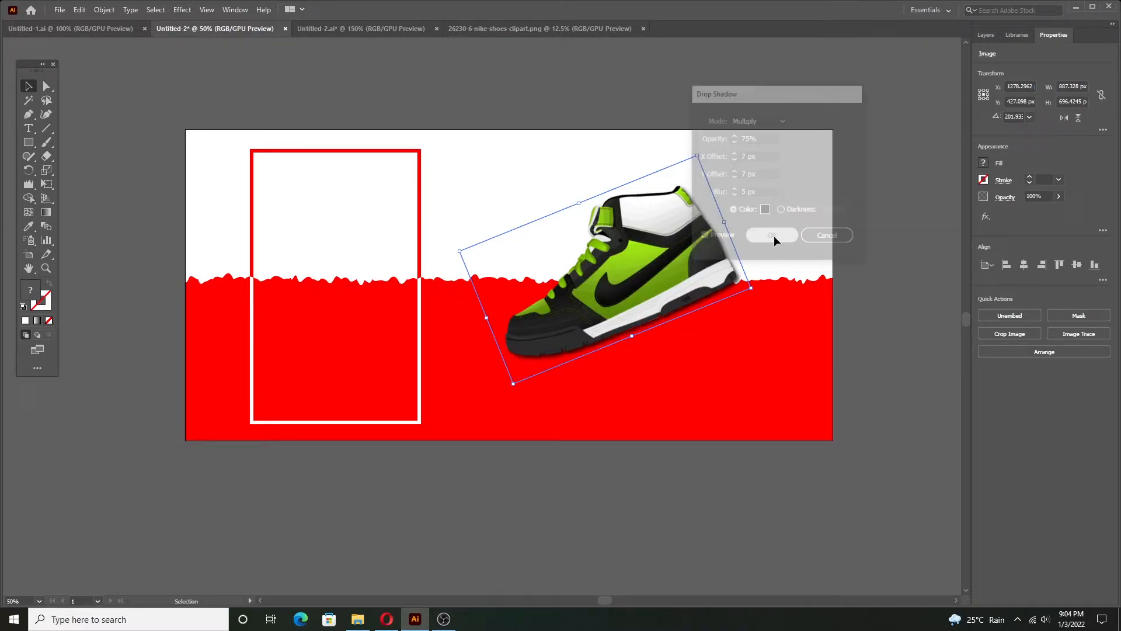
{"action": "left_click", "coordinate": [909, 287]}
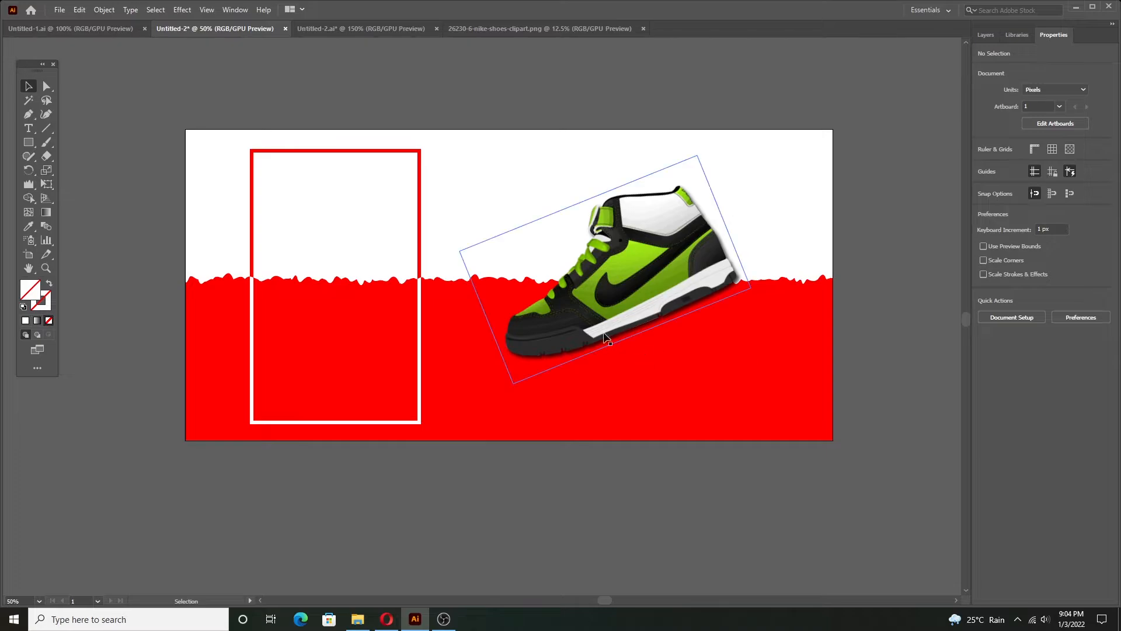
{"action": "left_click", "coordinate": [636, 275]}
{"action": "left_click", "coordinate": [919, 275]}
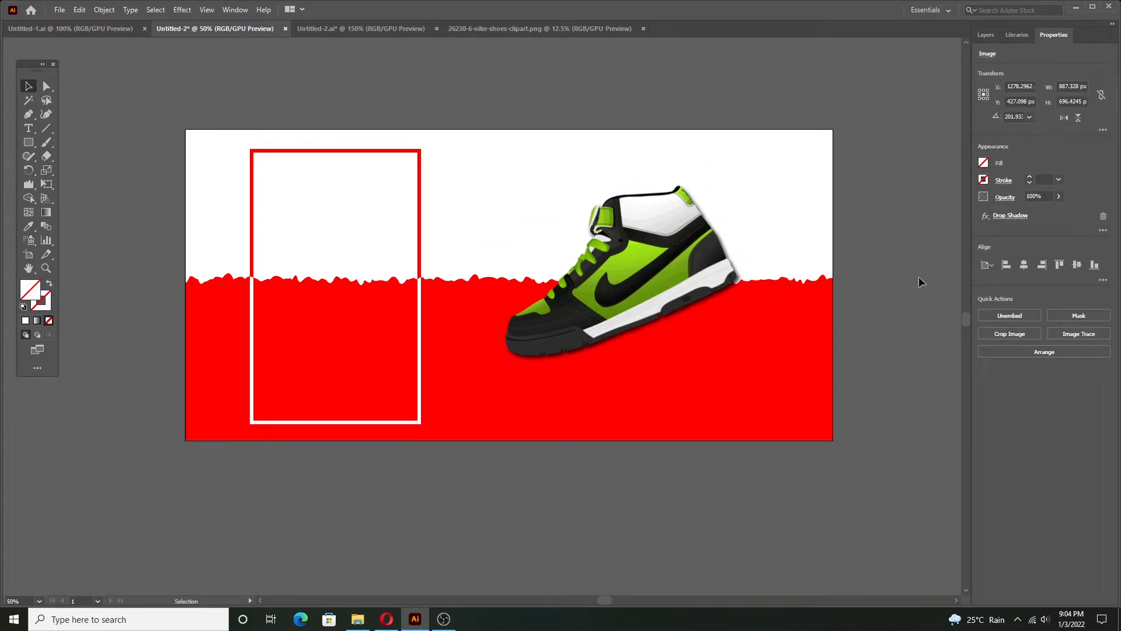
{"action": "left_click", "coordinate": [618, 263]}
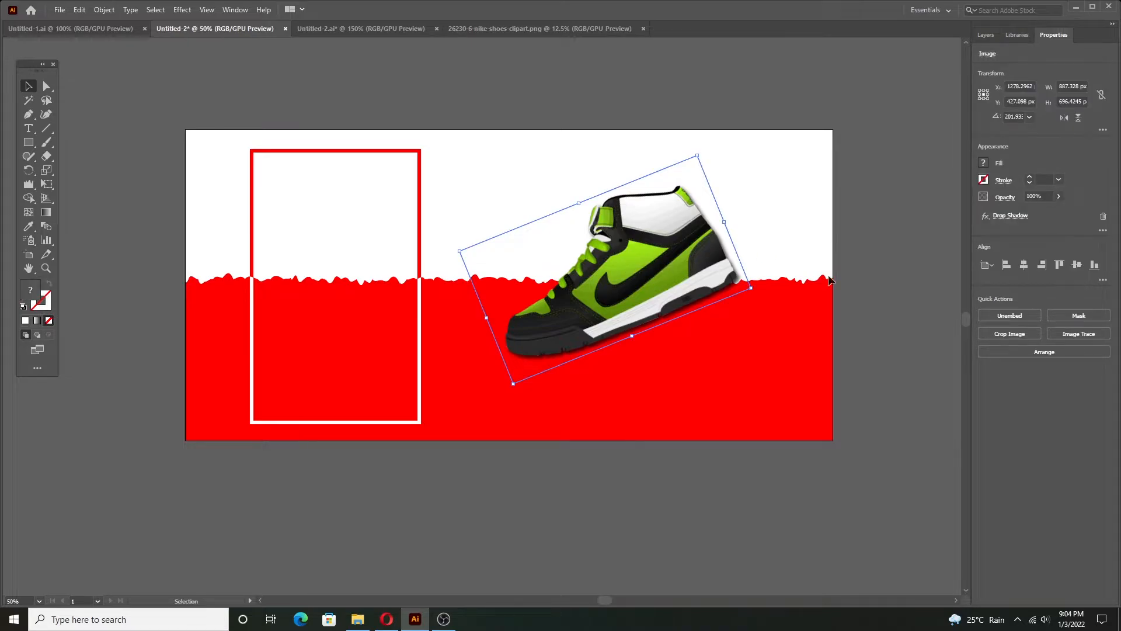
{"action": "left_click", "coordinate": [934, 286]}
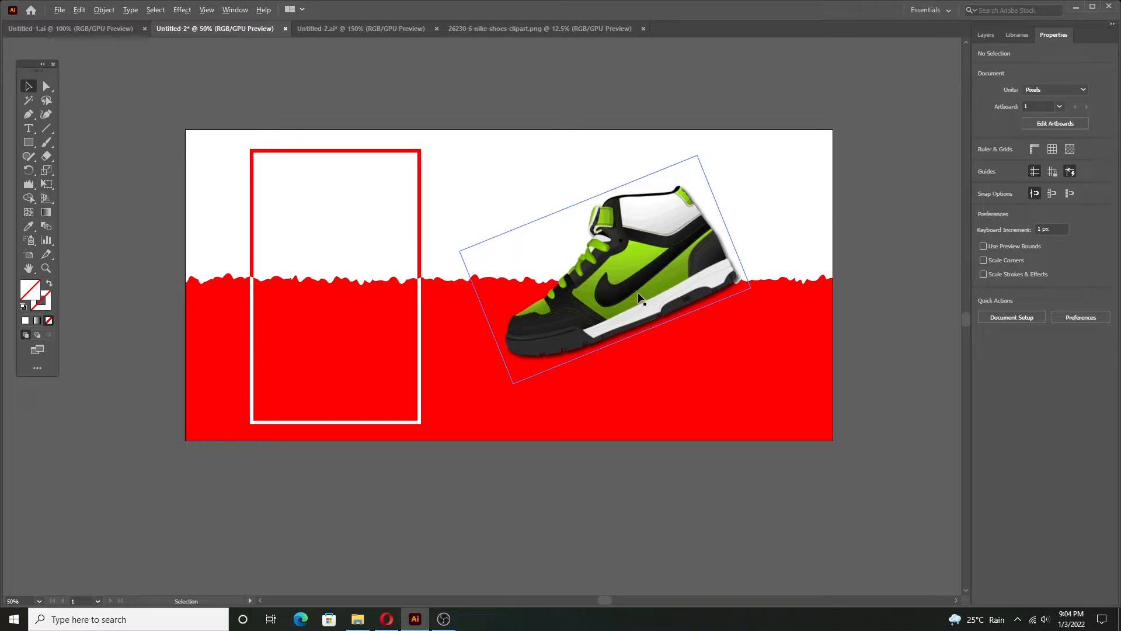
- Duplicate the shoe, shrink the copy to about two-thirds size, tilt it about 9° further counterclockwise, and overlap it on the large shoe's lower heel side
{"action": "left_click_drag", "start_coordinate": [611, 288], "coordinate": [635, 339]}
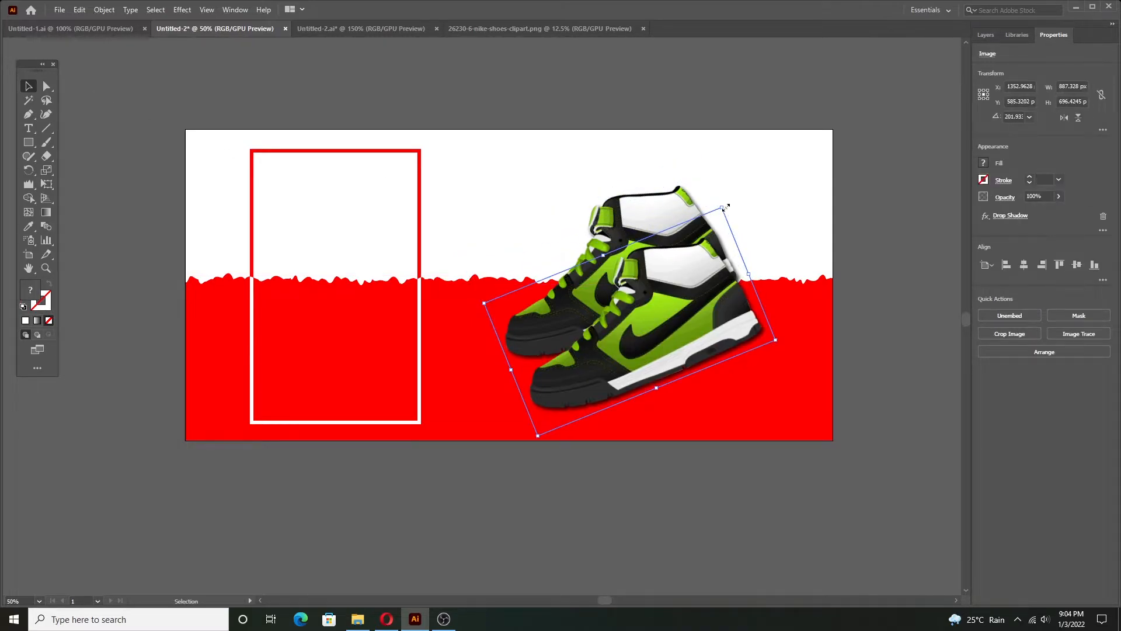
{"action": "left_click_drag", "start_coordinate": [725, 207], "coordinate": [712, 265]}
{"action": "left_click_drag", "start_coordinate": [634, 349], "coordinate": [663, 318]}
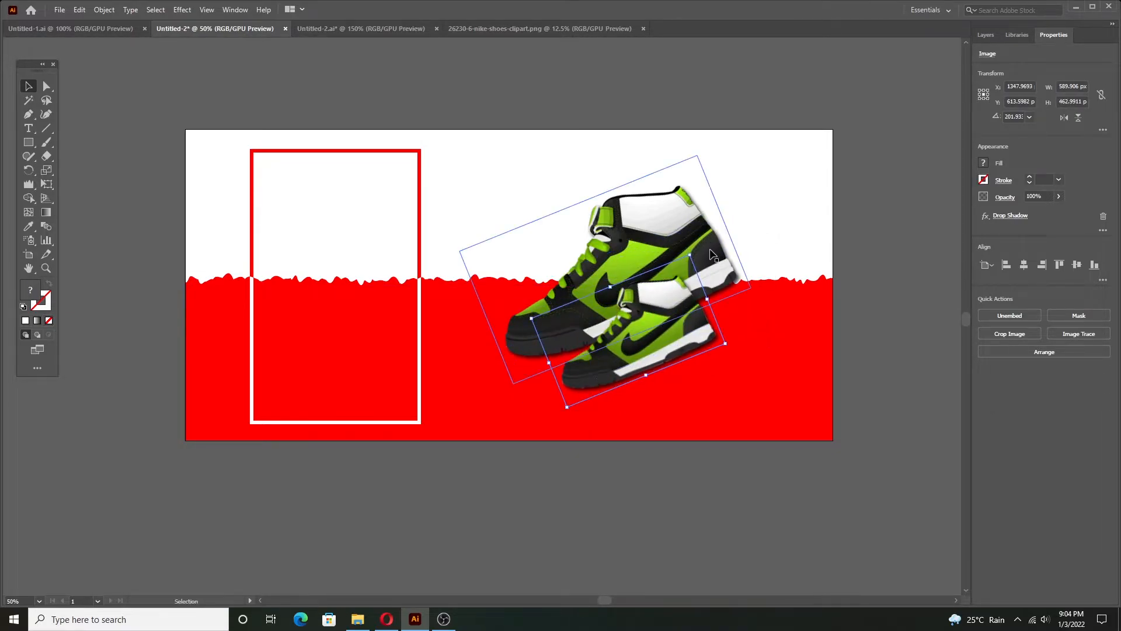
{"action": "left_click_drag", "start_coordinate": [695, 249], "coordinate": [681, 240]}
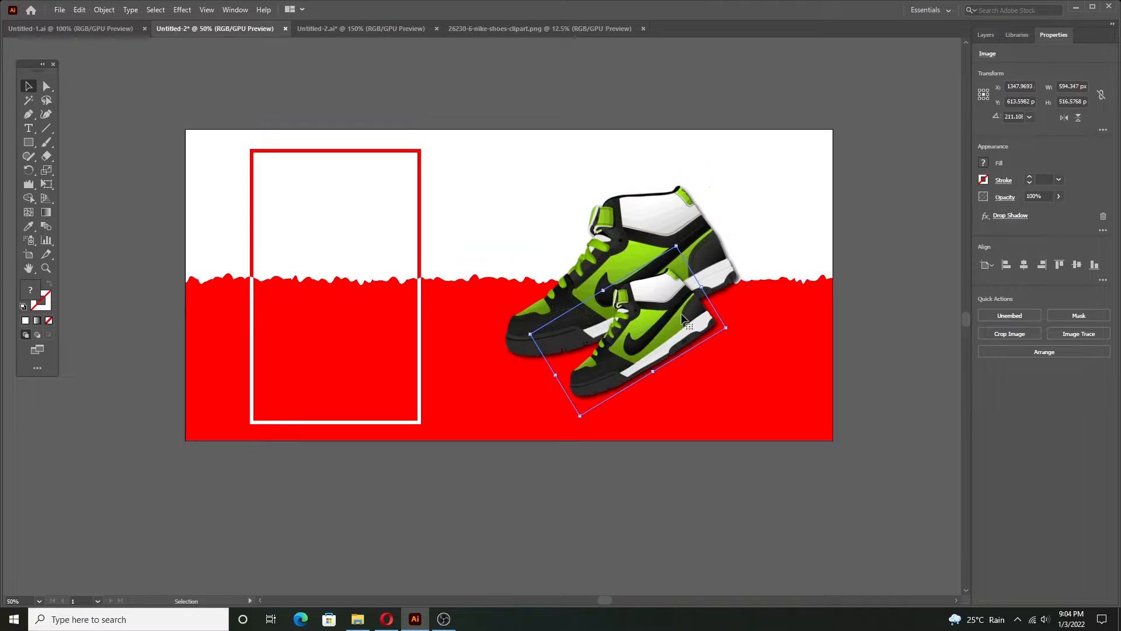
{"action": "left_click_drag", "start_coordinate": [682, 317], "coordinate": [696, 322]}
{"action": "left_click", "coordinate": [872, 359]}
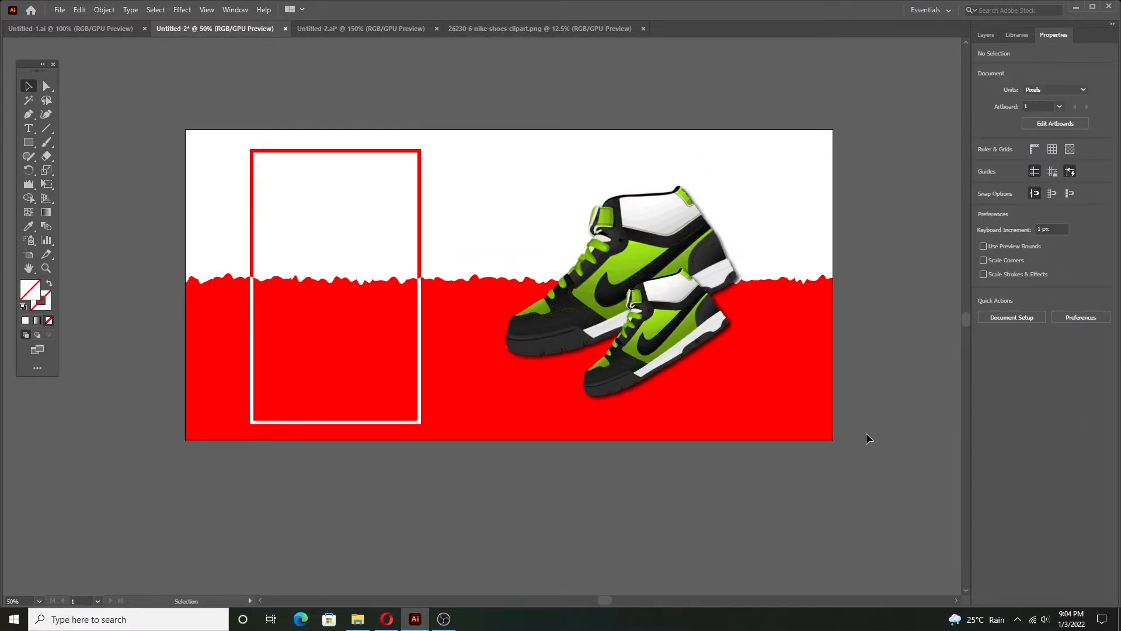
{"action": "left_click", "coordinate": [645, 374]}
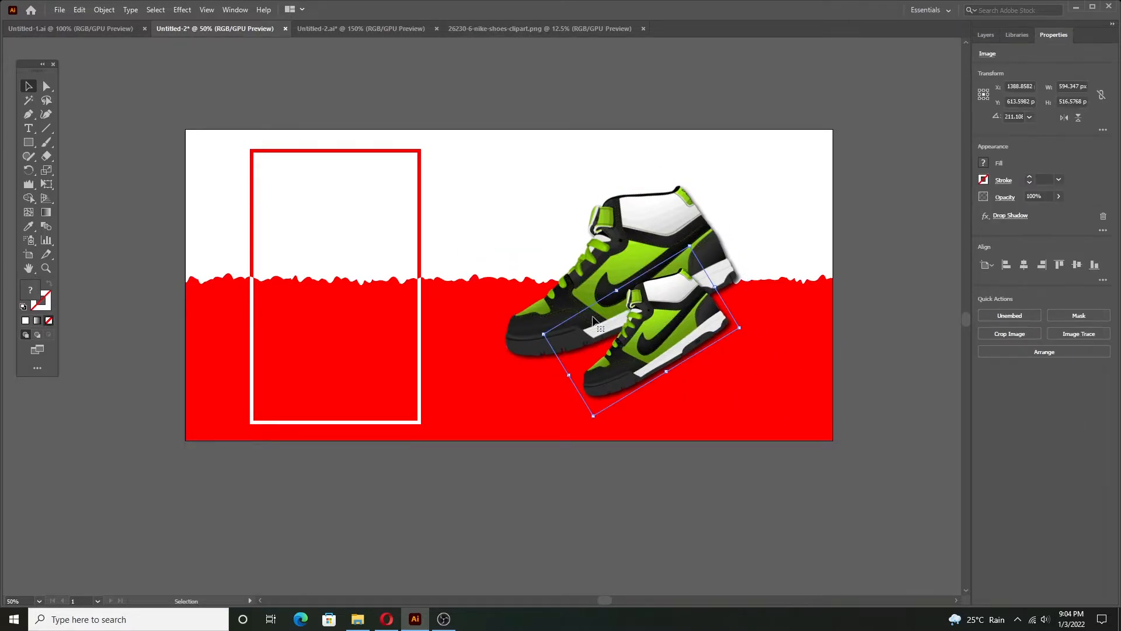
{"action": "left_click", "coordinate": [871, 343]}
{"action": "left_click", "coordinate": [621, 262]}
{"action": "left_click", "coordinate": [650, 359]}
{"action": "left_click", "coordinate": [614, 259]}
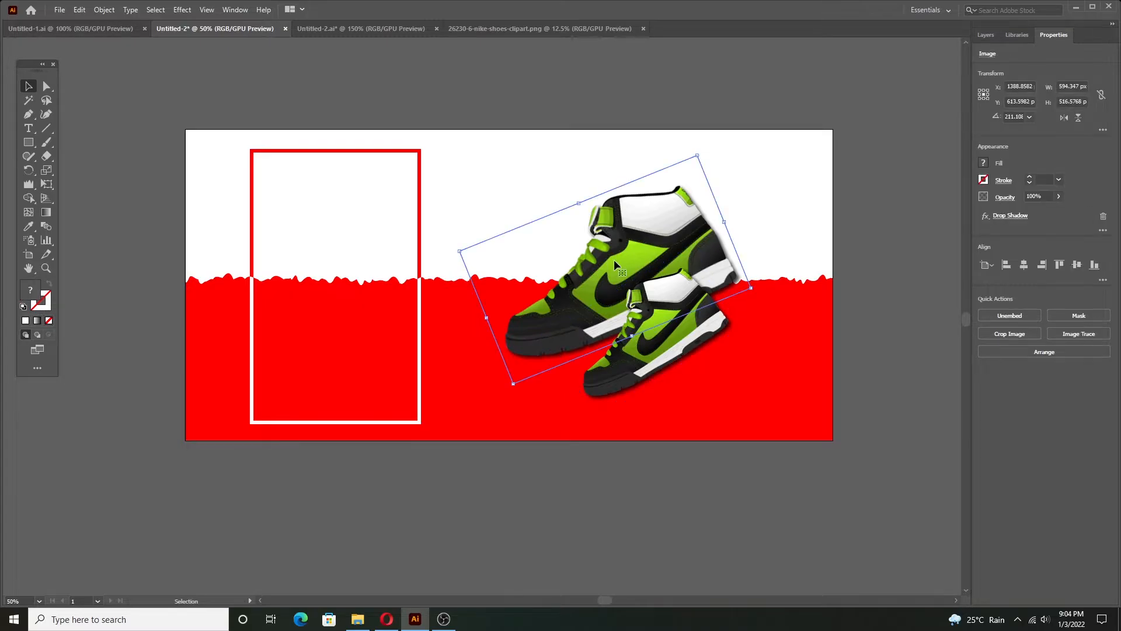
{"action": "left_click", "coordinate": [615, 336]}
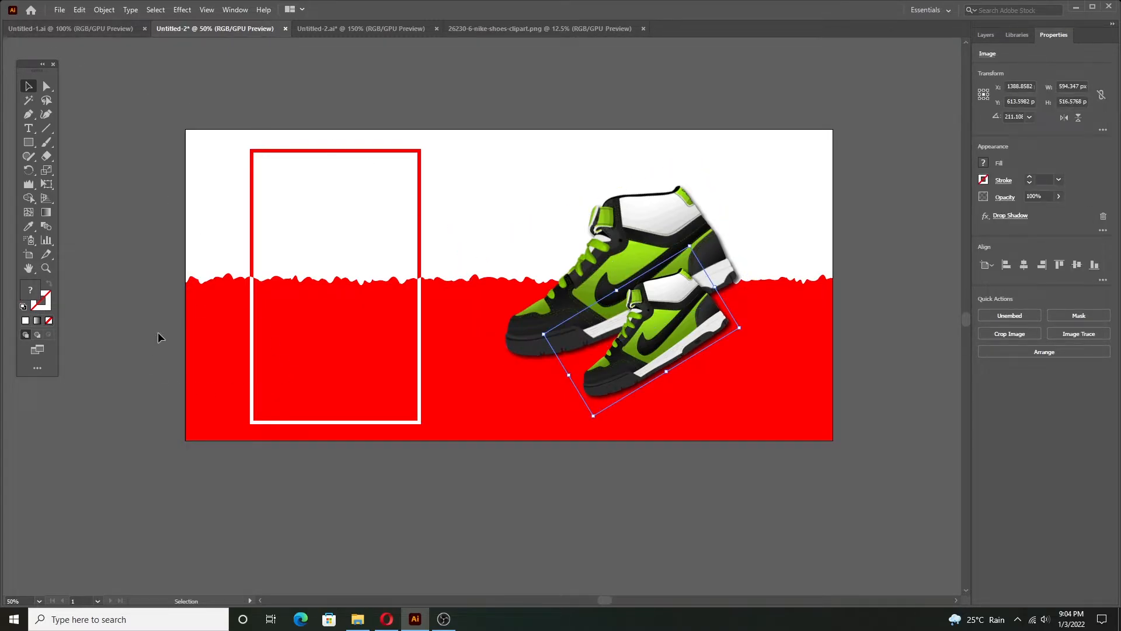
- Check the shoe poster in Untitled-1.ai for reference, and nudge the smaller shoe in Untitled-2 slightly to the right
{"action": "left_click", "coordinate": [82, 30]}
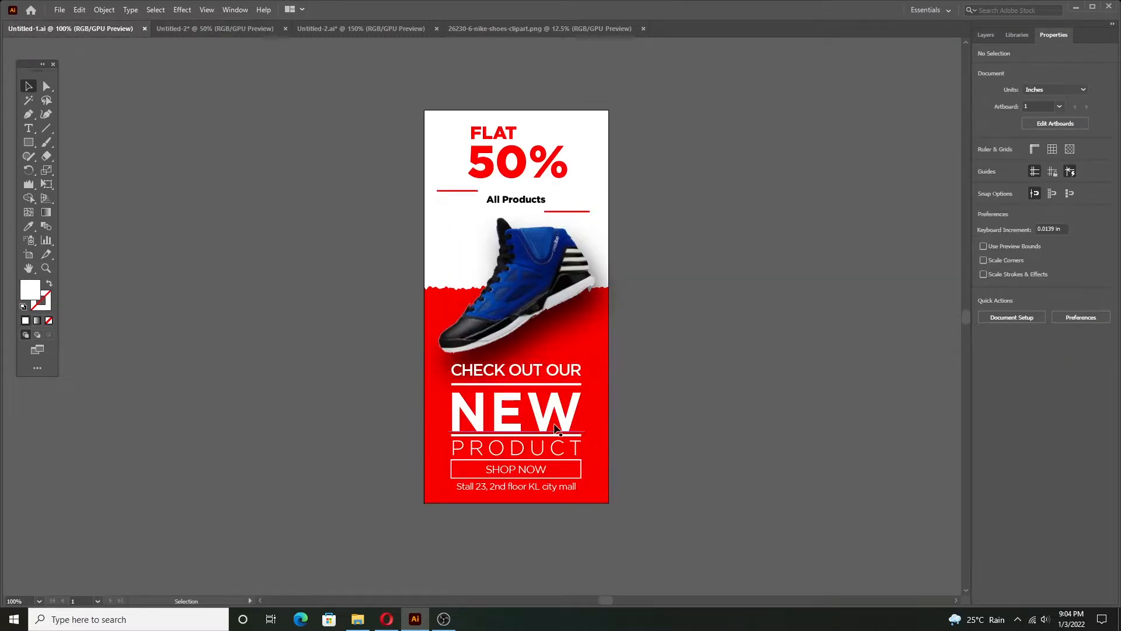
{"action": "left_click", "coordinate": [222, 29]}
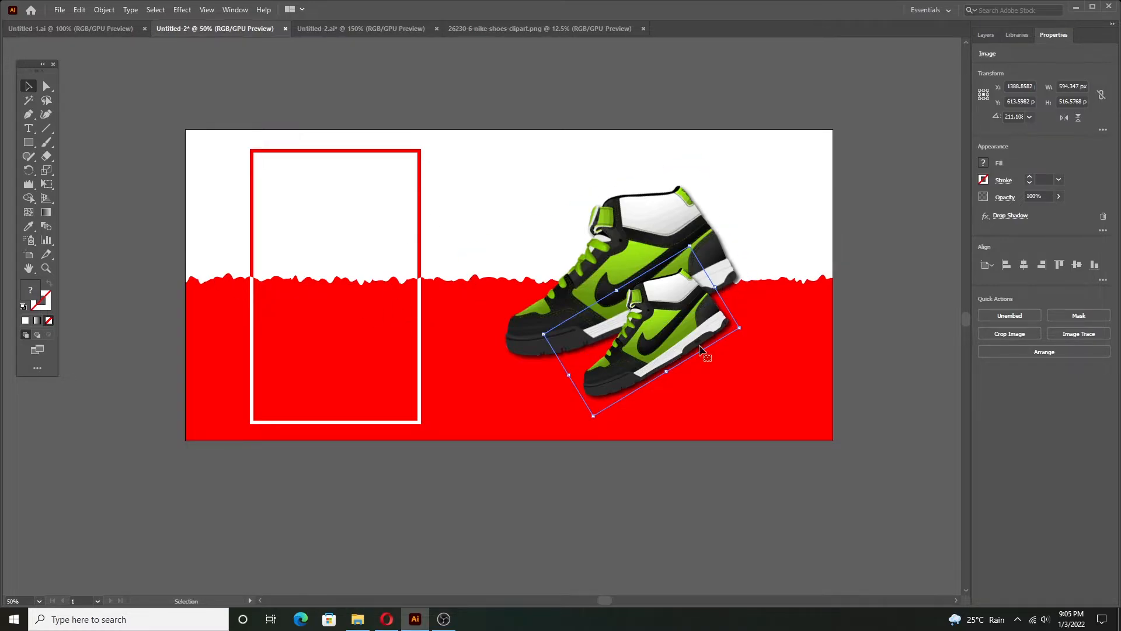
{"action": "left_click_drag", "start_coordinate": [696, 312], "coordinate": [699, 313]}
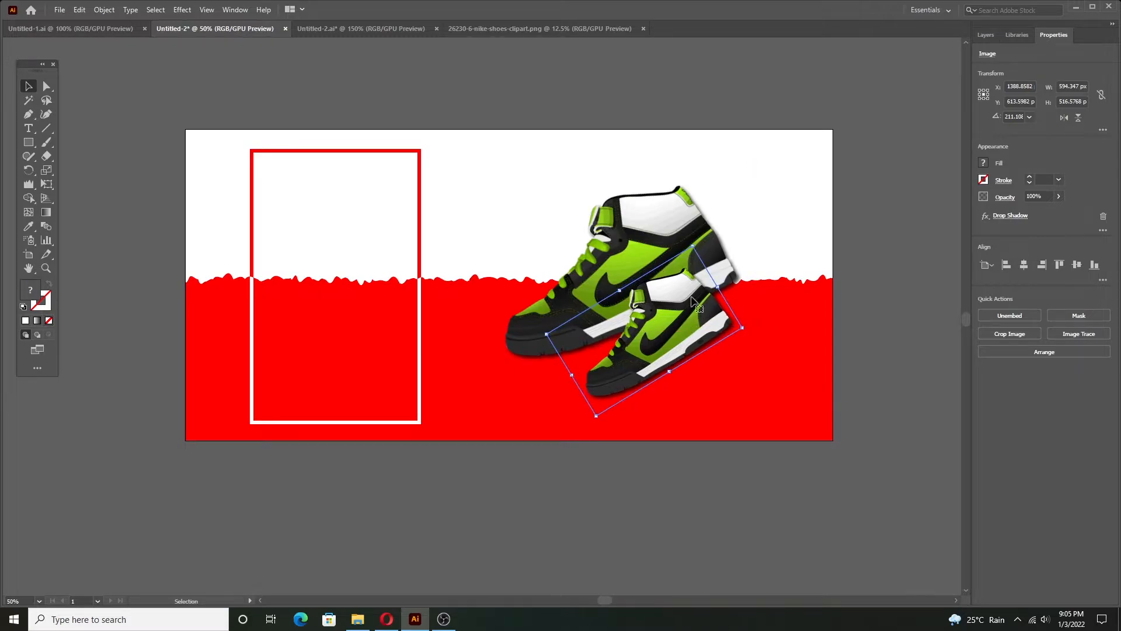
{"action": "left_click", "coordinate": [833, 267]}
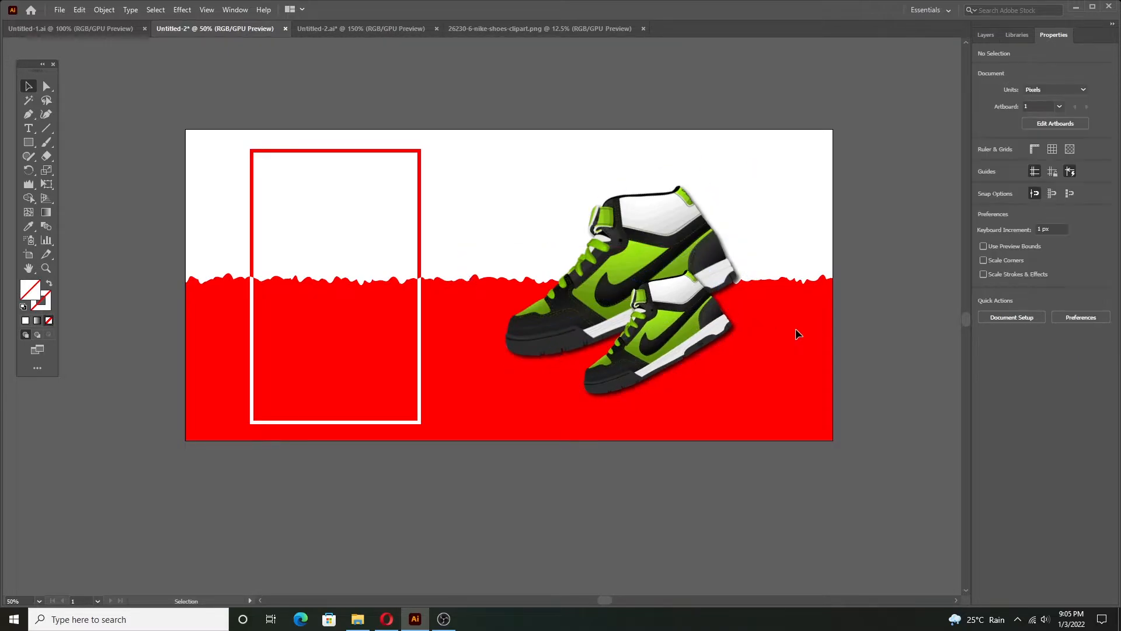
- Examine the promotional text and divider lines in the lower half of the Untitled-1.ai poster against the billboard in Untitled-2
{"action": "left_click", "coordinate": [62, 33]}
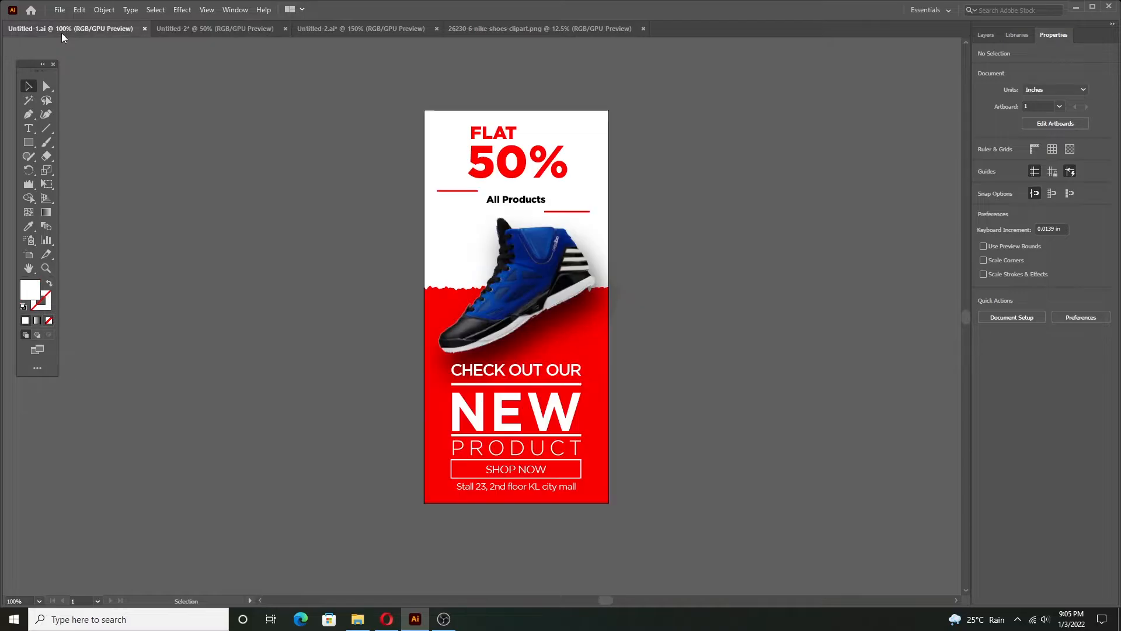
{"action": "left_click", "coordinate": [528, 369]}
{"action": "left_click", "coordinate": [758, 348]}
{"action": "left_click", "coordinate": [227, 31]}
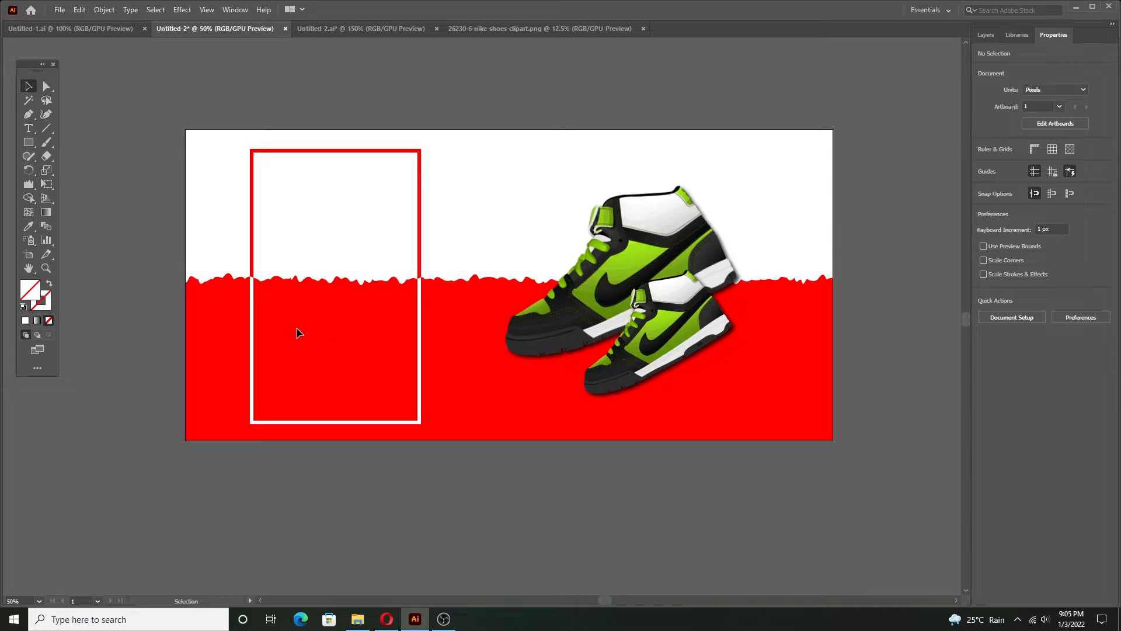
{"action": "left_click", "coordinate": [73, 30]}
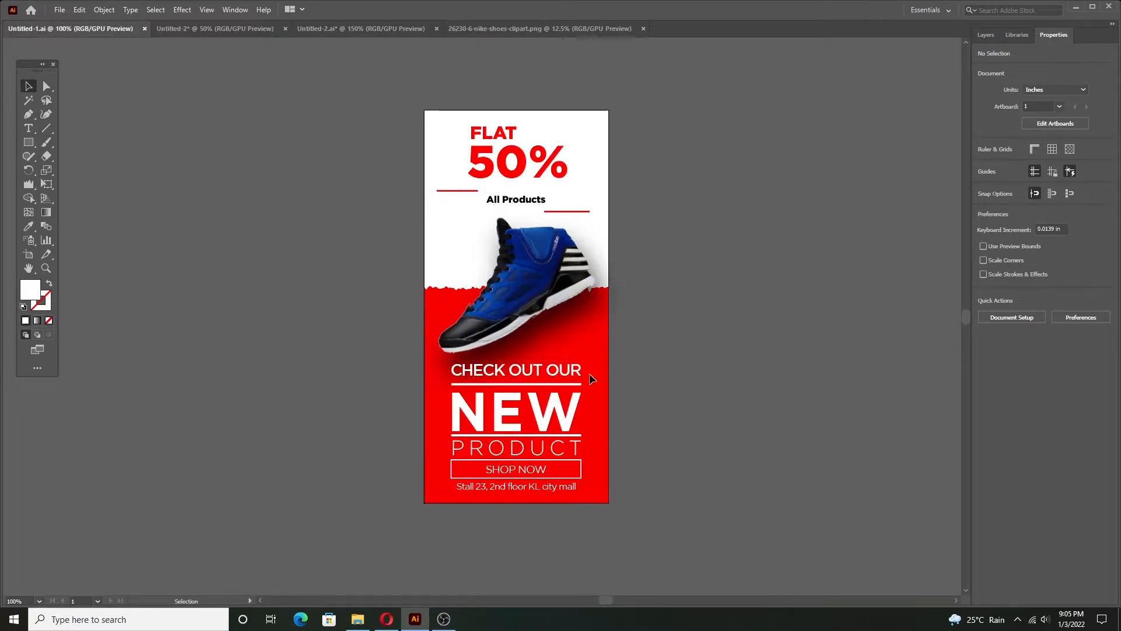
{"action": "left_click", "coordinate": [537, 369]}
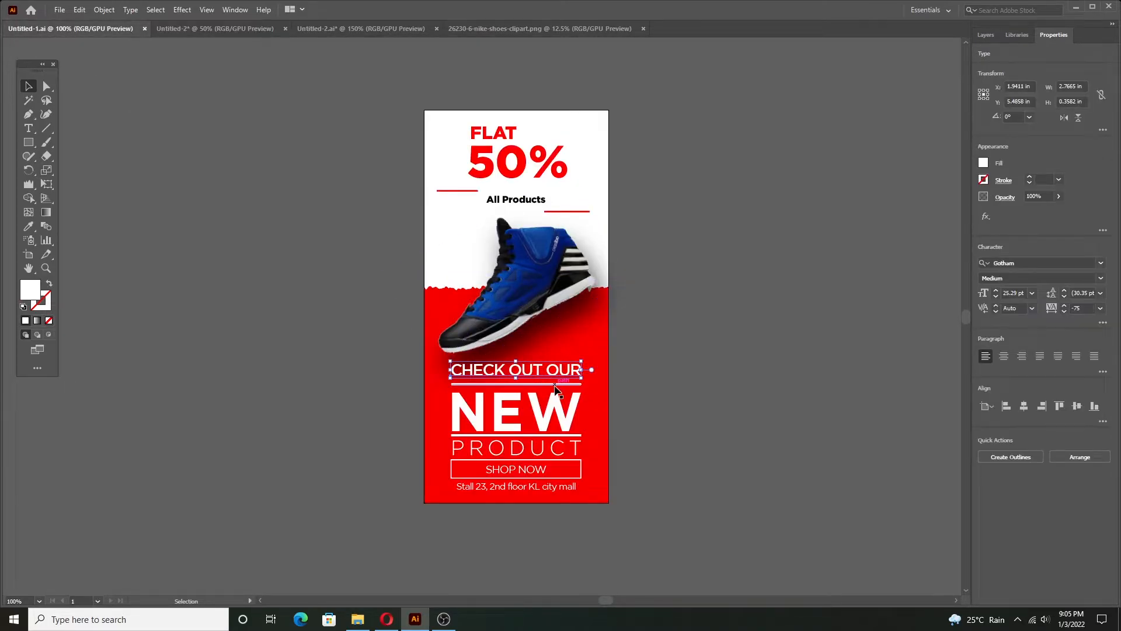
{"action": "left_click", "coordinate": [555, 384]}
{"action": "left_click", "coordinate": [560, 412]}
{"action": "left_click", "coordinate": [543, 435]}
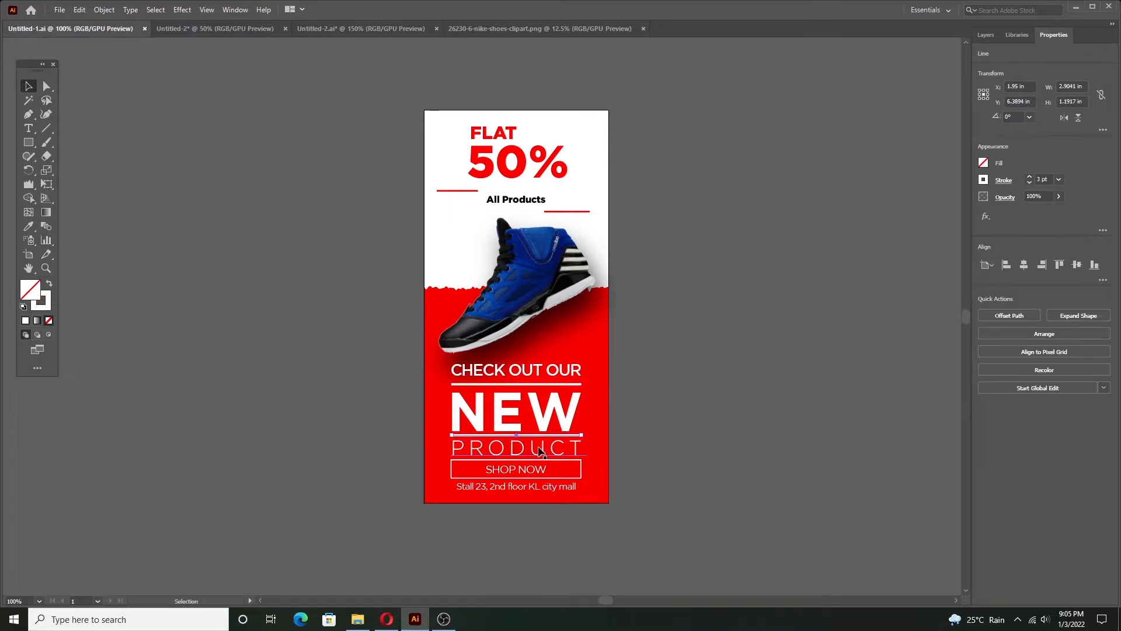
{"action": "left_click", "coordinate": [538, 448]}
{"action": "left_click", "coordinate": [540, 477]}
{"action": "left_click", "coordinate": [538, 470]}
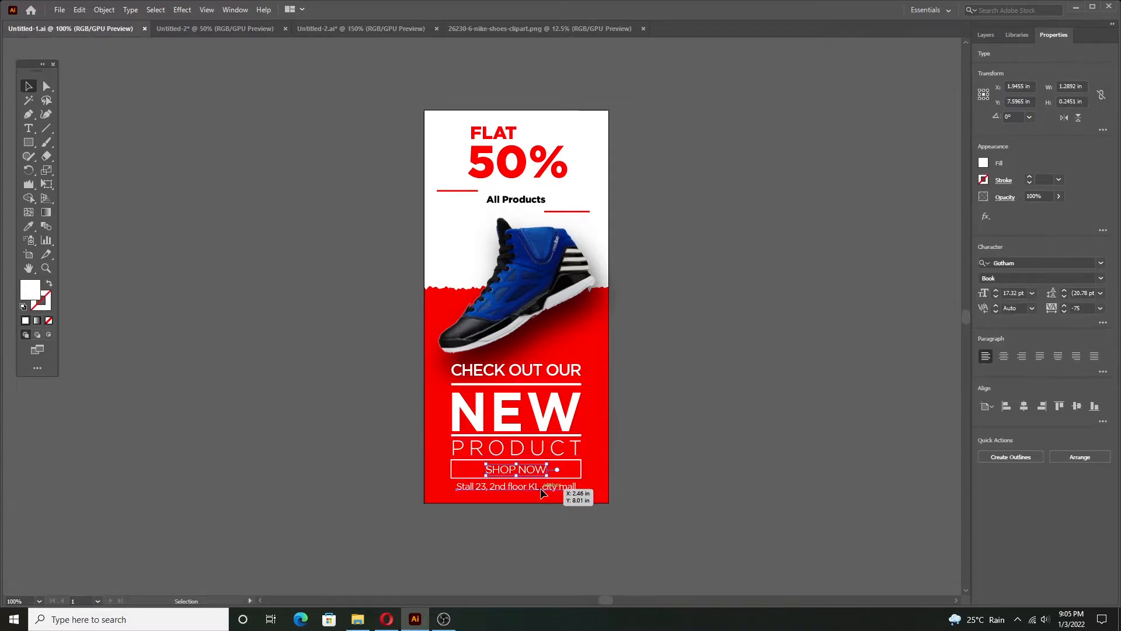
{"action": "left_click", "coordinate": [540, 493]}
{"action": "left_click", "coordinate": [540, 378]}
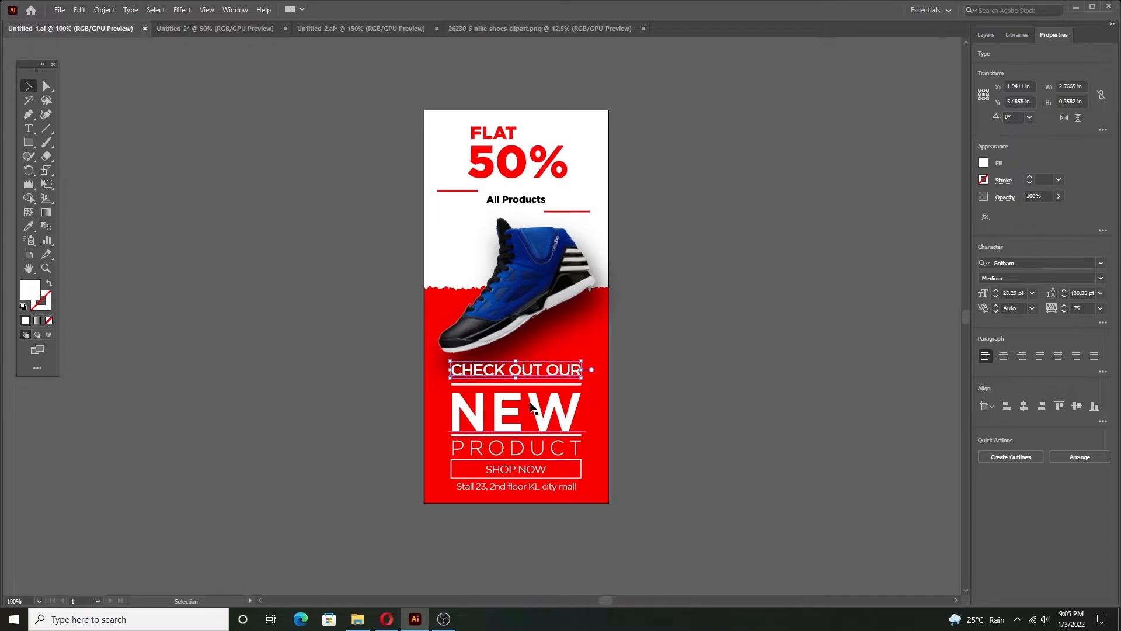
{"action": "left_click", "coordinate": [215, 29]}
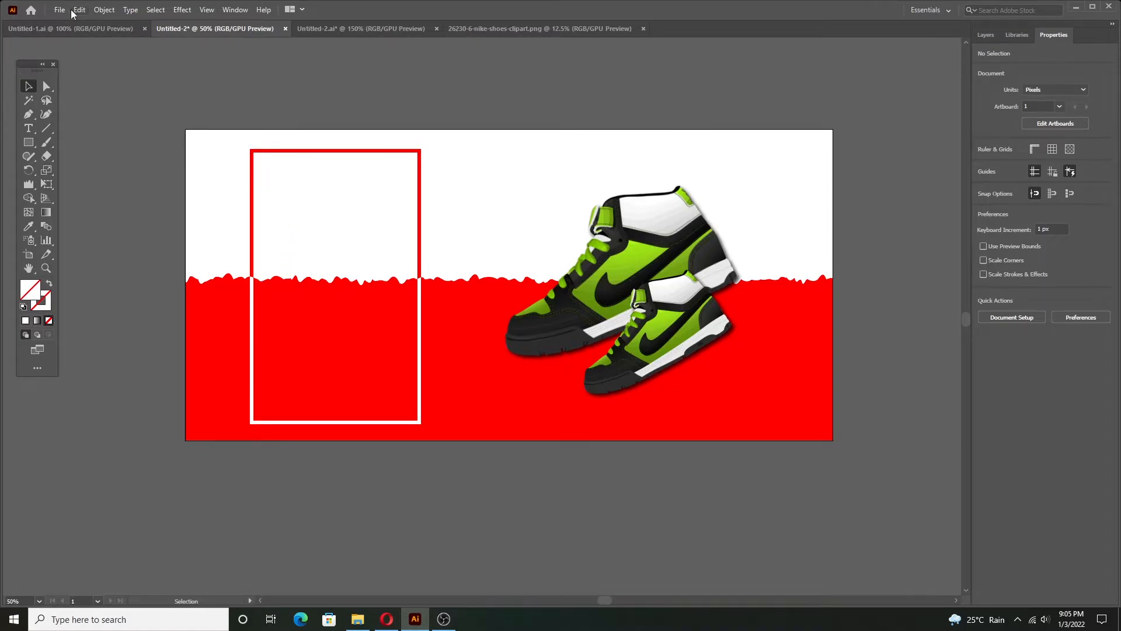
- In Untitled-1.ai, group the CHECK OUT OUR, NEW, PRODUCT and SHOP NOW texts with their divider lines, button outline and address line
{"action": "left_click", "coordinate": [65, 28]}
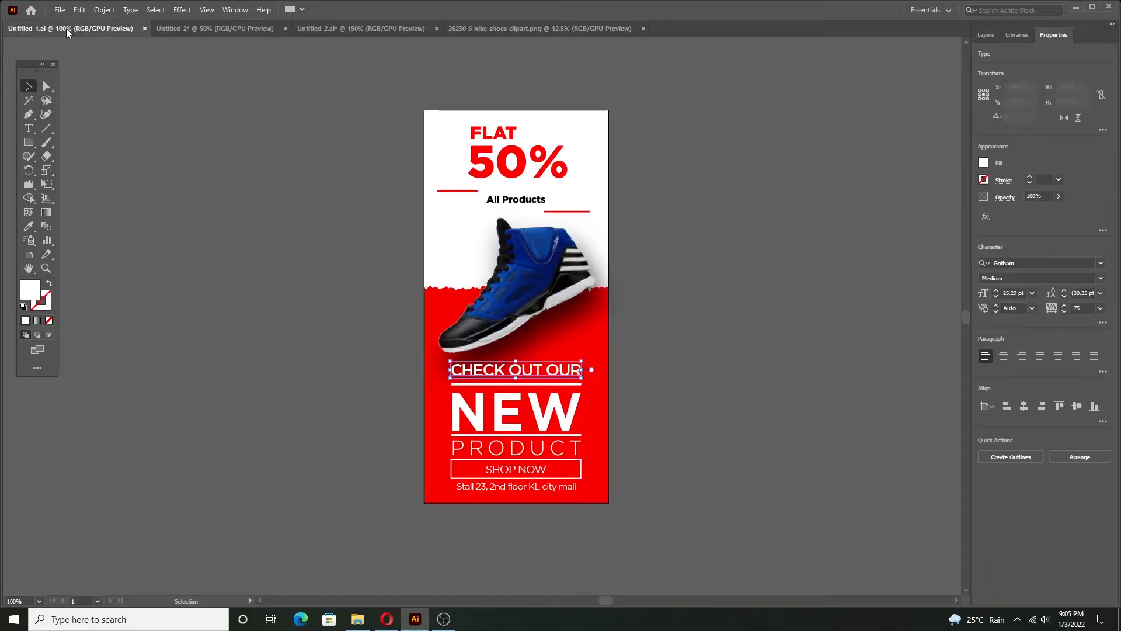
{"action": "left_click", "coordinate": [728, 385]}
{"action": "left_click", "coordinate": [538, 374]}
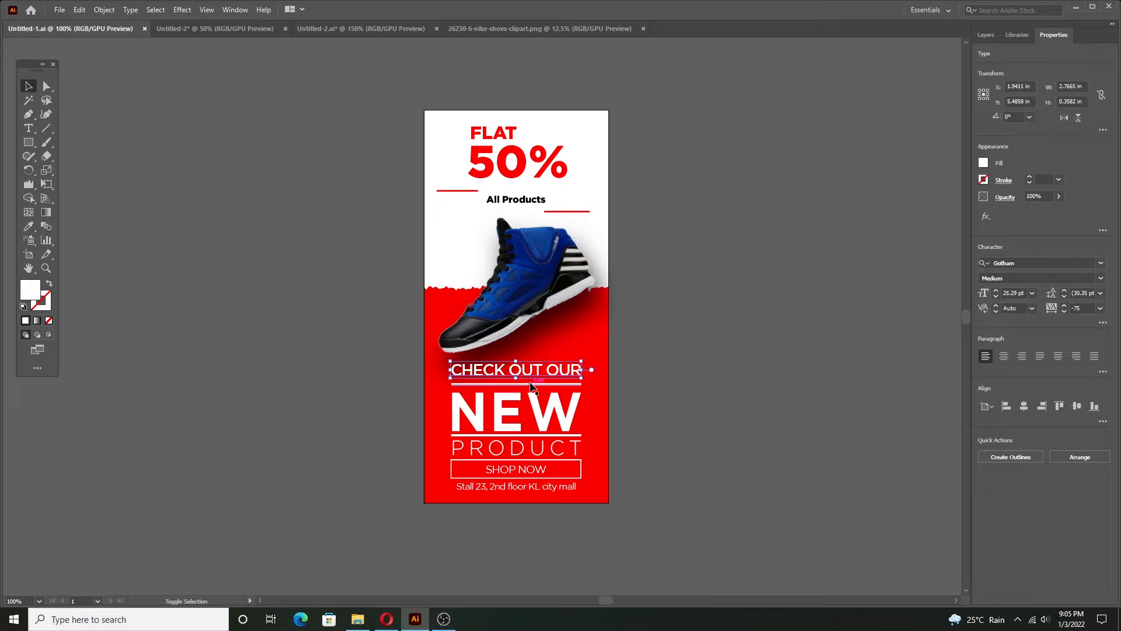
{"action": "left_click", "coordinate": [530, 385], "text": "shift"}
{"action": "left_click", "coordinate": [532, 412], "text": "shift"}
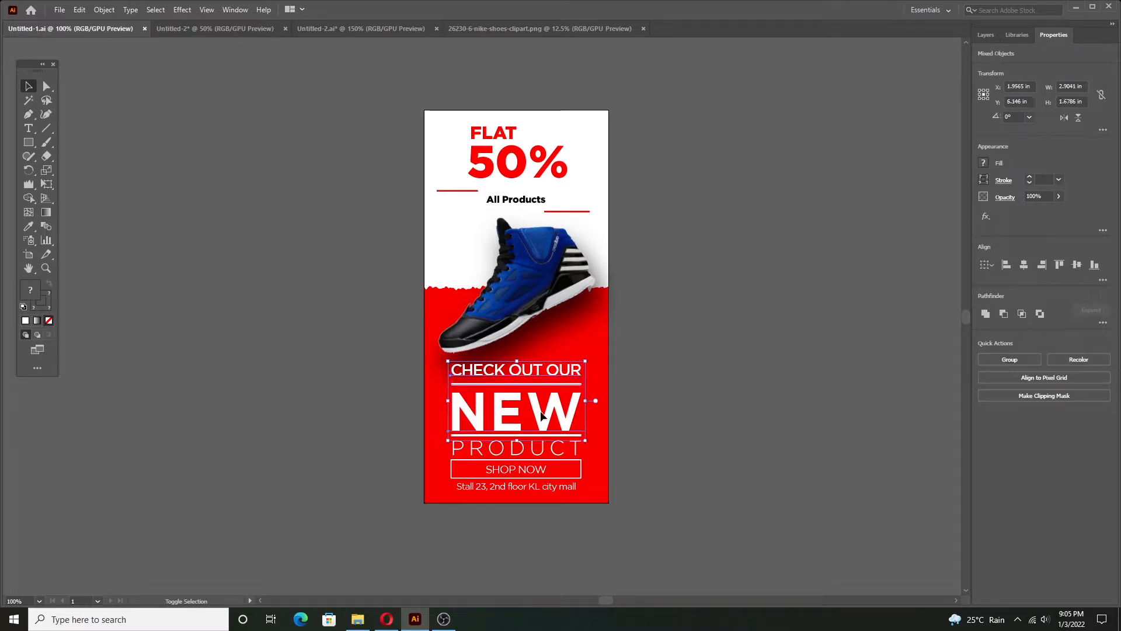
{"action": "left_click", "coordinate": [531, 435], "text": "shift"}
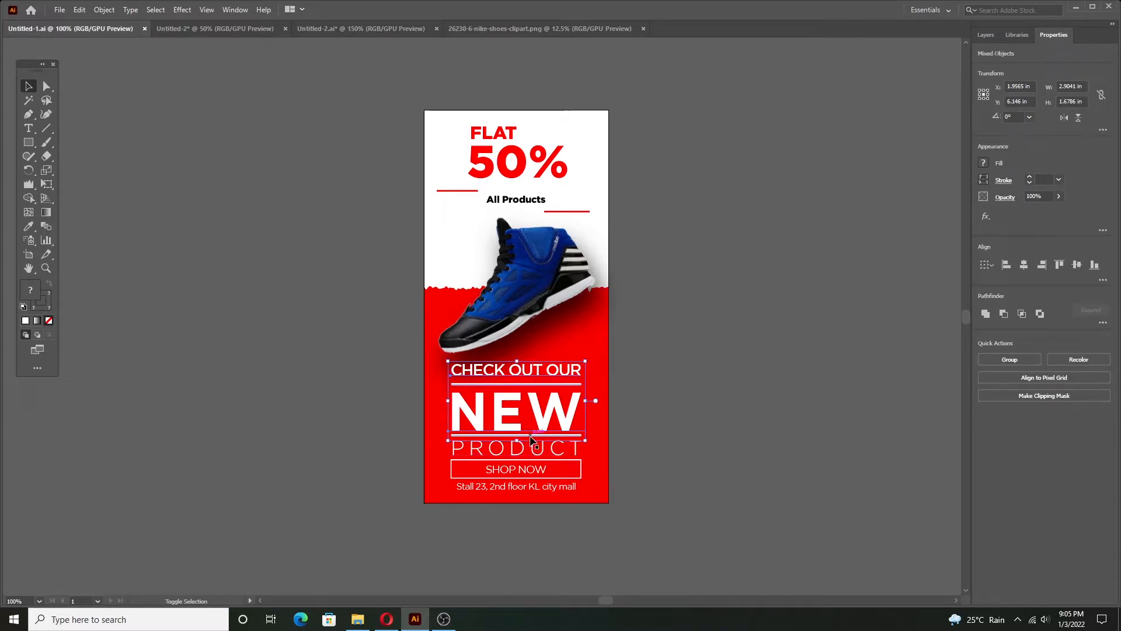
{"action": "left_click", "coordinate": [578, 455], "text": "shift"}
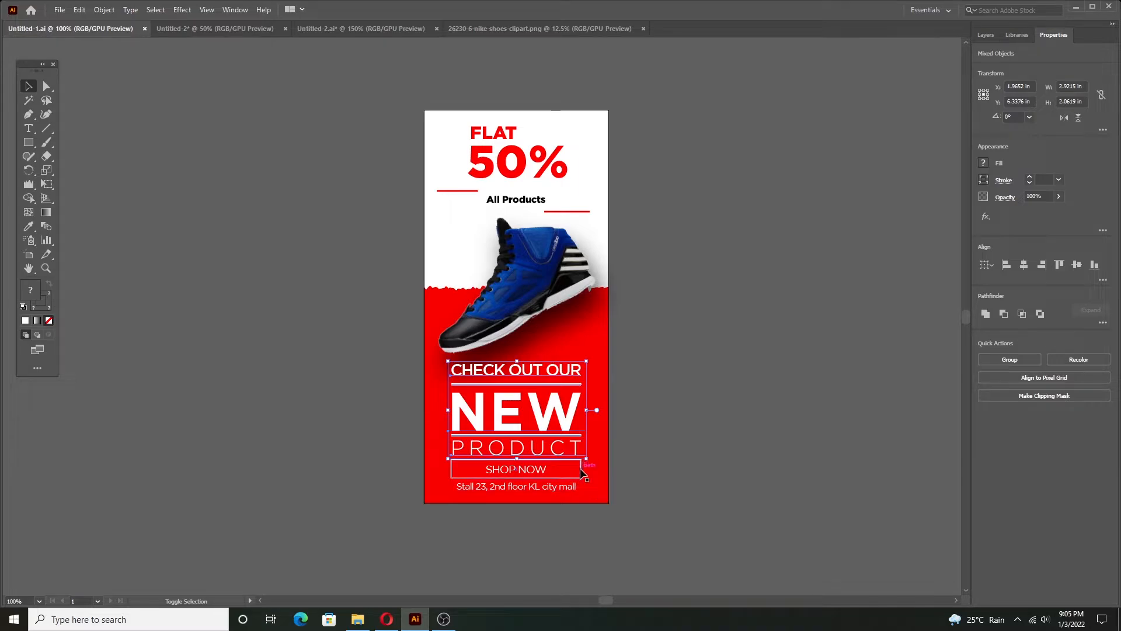
{"action": "left_click", "coordinate": [548, 473], "text": "shift"}
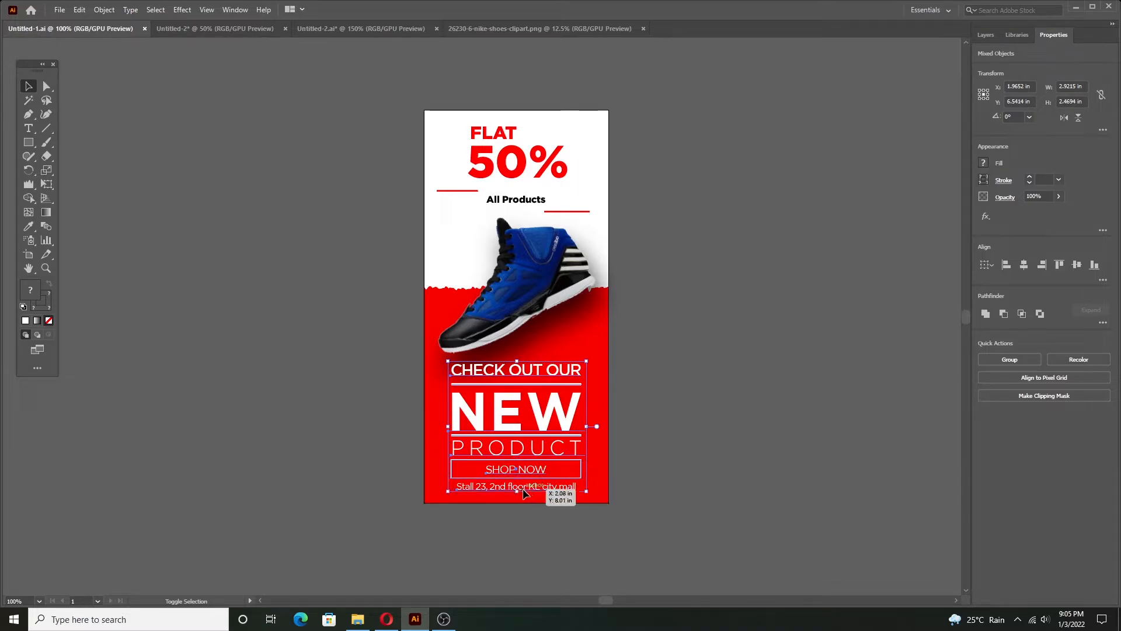
{"action": "left_click", "coordinate": [549, 488], "text": "shift"}
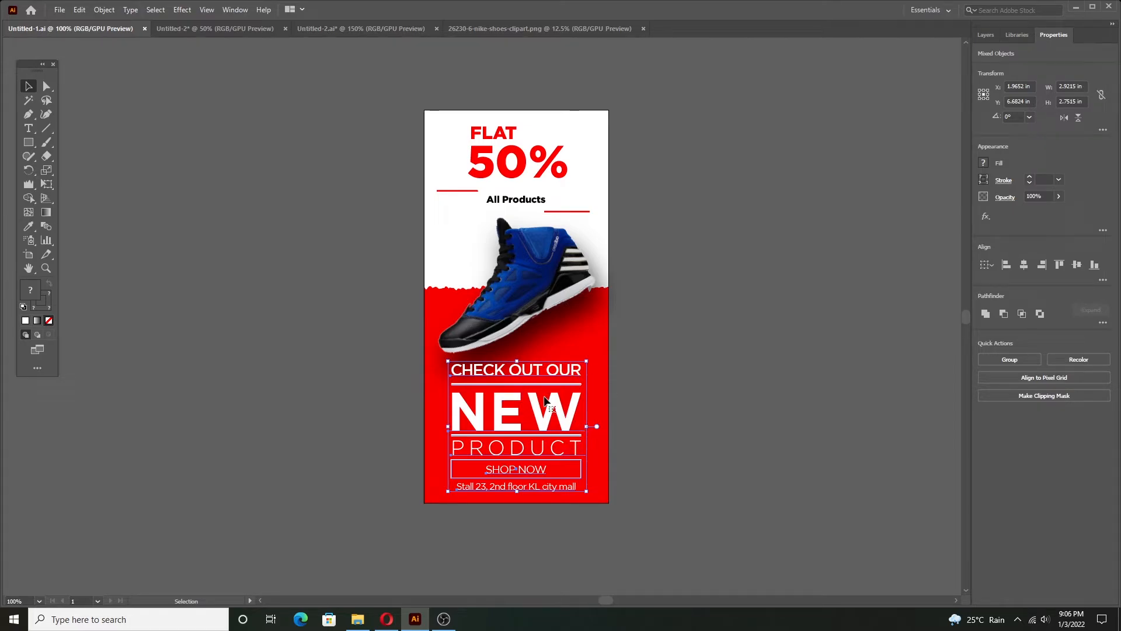
{"action": "right_click", "coordinate": [537, 375]}
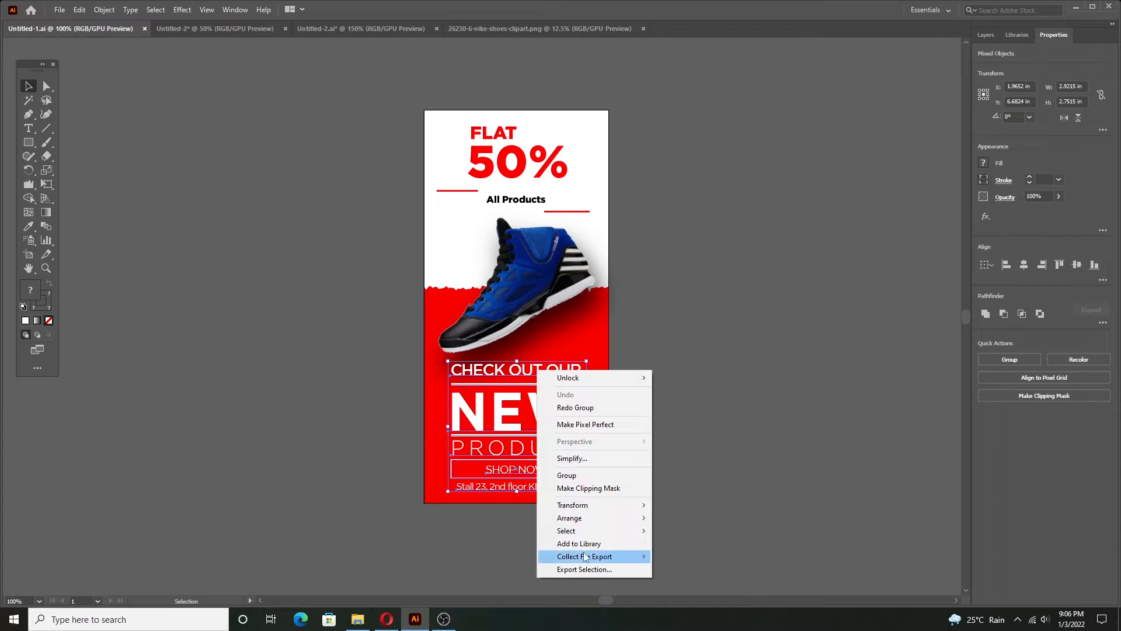
{"action": "left_click", "coordinate": [583, 475]}
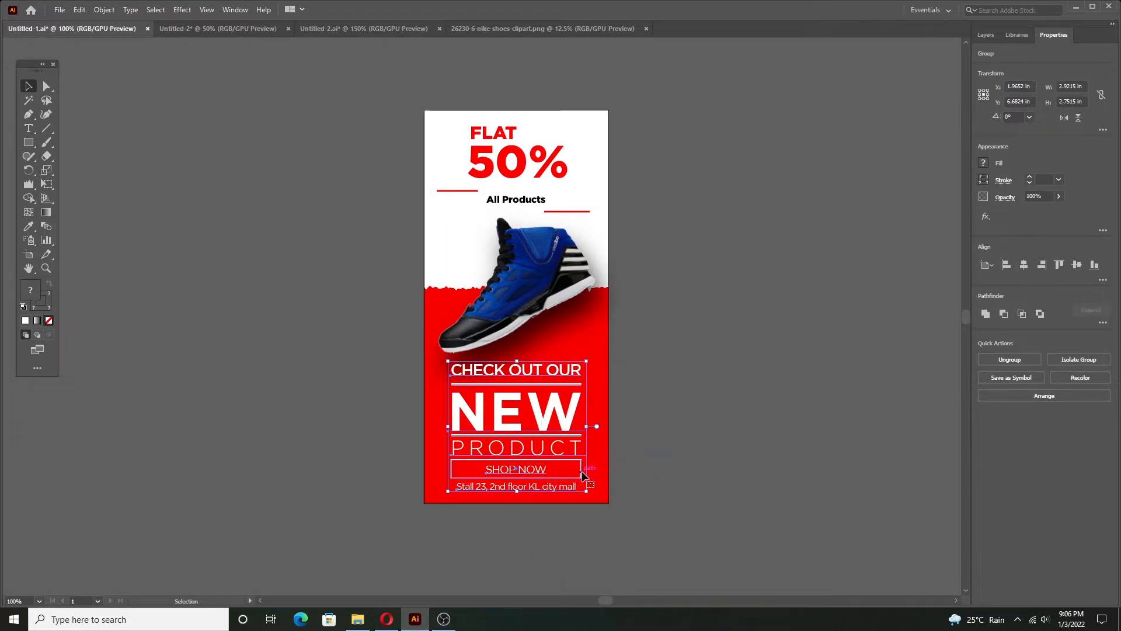
- Copy the grouped promotional text block from Untitled-1.ai and paste it into the billboard in Untitled-2
{"action": "mouse_move", "coordinate": [520, 402]}
{"action": "left_mouse_down"}
{"action": "mouse_move", "coordinate": [566, 372]}
{"action": "mouse_move", "coordinate": [535, 403]}
{"action": "left_mouse_up"}
{"action": "left_click_drag", "start_coordinate": [533, 401], "coordinate": [480, 405]}
{"action": "mouse_move", "coordinate": [478, 403]}
{"action": "left_mouse_down"}
{"action": "mouse_move", "coordinate": [592, 415]}
{"action": "mouse_move", "coordinate": [493, 412]}
{"action": "left_mouse_up"}
{"action": "key", "text": "a"}
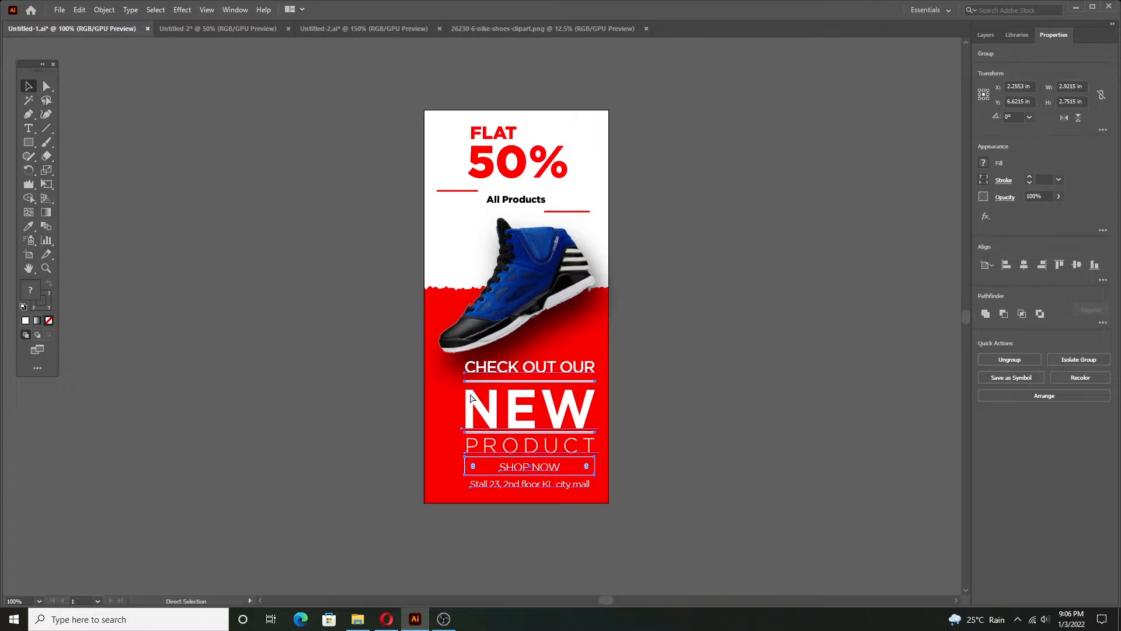
{"action": "key", "text": "ctrl+c"}
{"action": "left_click", "coordinate": [211, 34]}
{"action": "key", "text": "ctrl+v"}
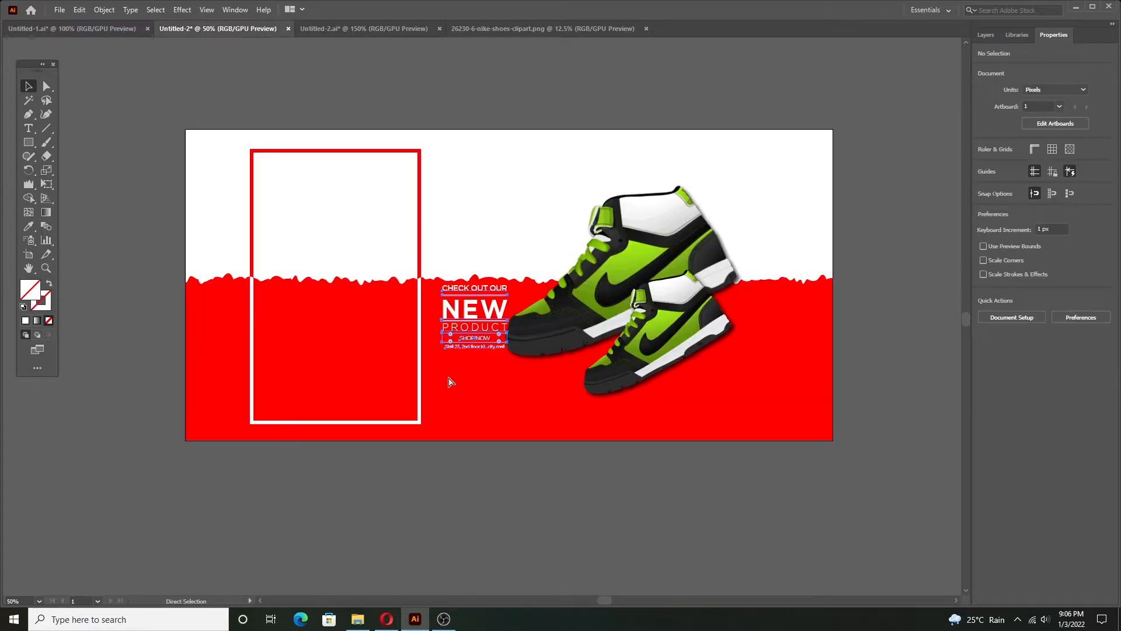
- Move the text group into the red lower half of the tall frame and enlarge it to about 388 × 372 px
{"action": "left_click_drag", "start_coordinate": [466, 320], "coordinate": [291, 322]}
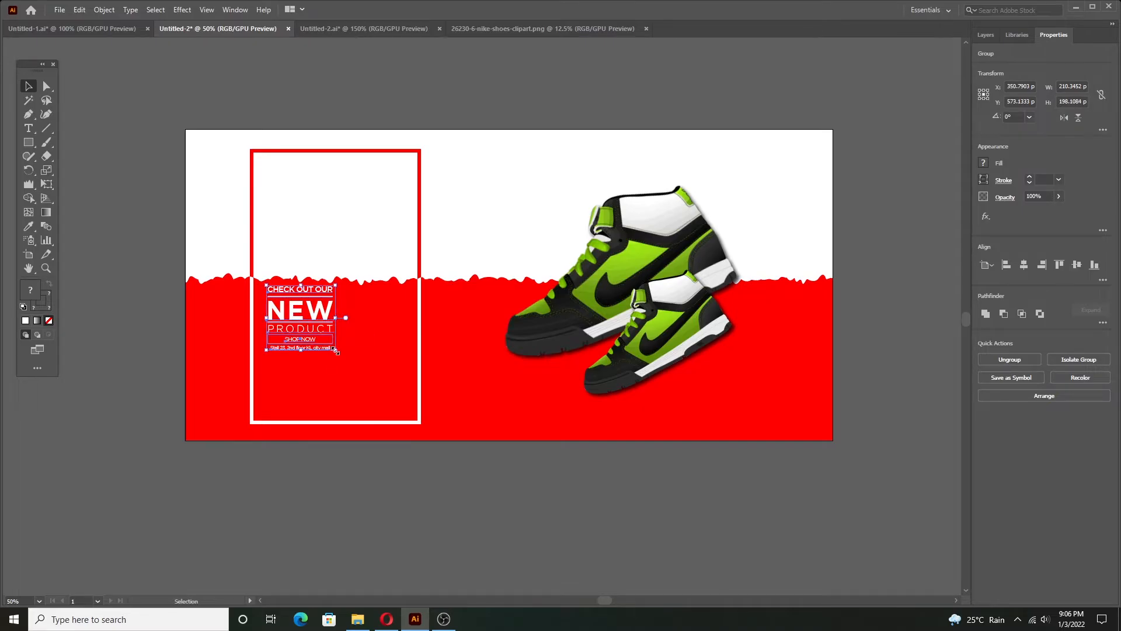
{"action": "left_click_drag", "start_coordinate": [336, 352], "coordinate": [404, 418]}
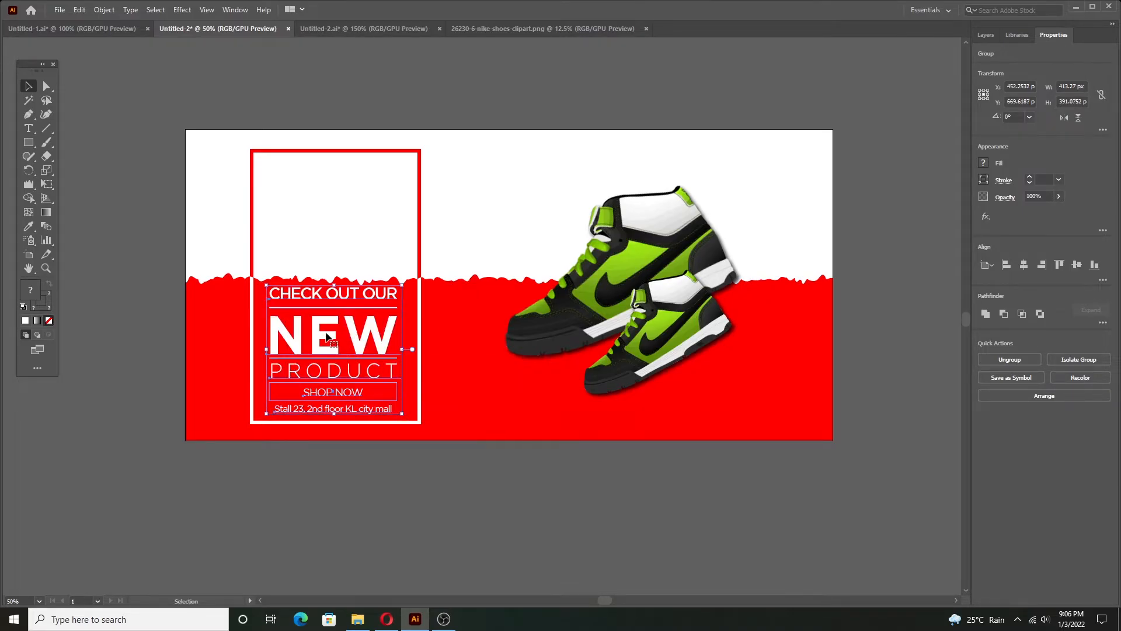
{"action": "left_click_drag", "start_coordinate": [327, 338], "coordinate": [328, 340]}
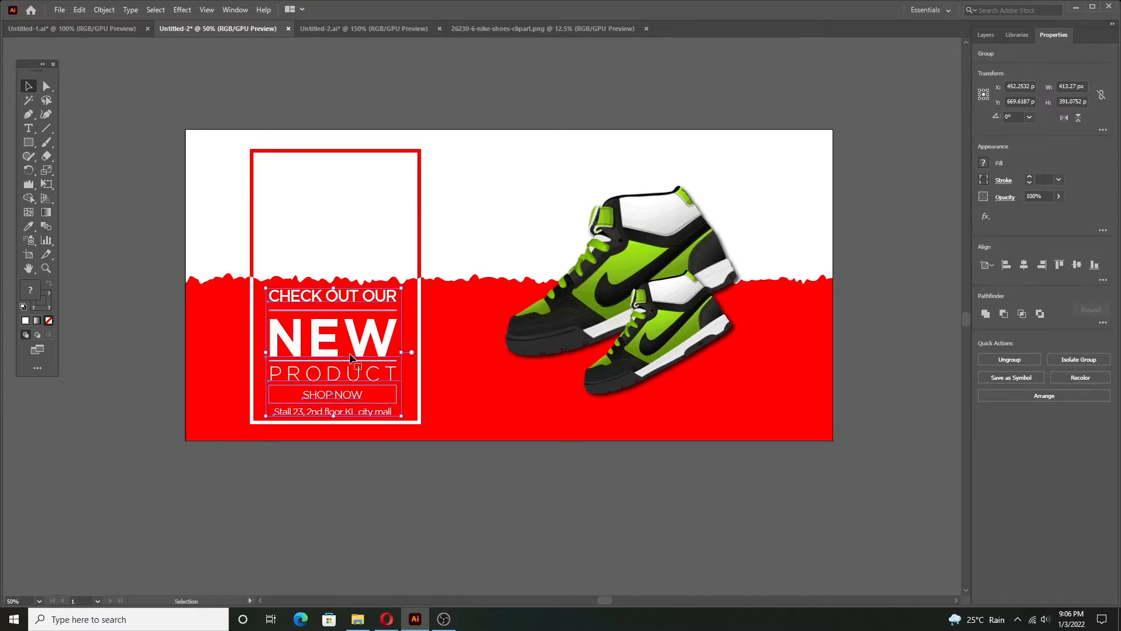
{"action": "left_click_drag", "start_coordinate": [403, 417], "coordinate": [395, 412]}
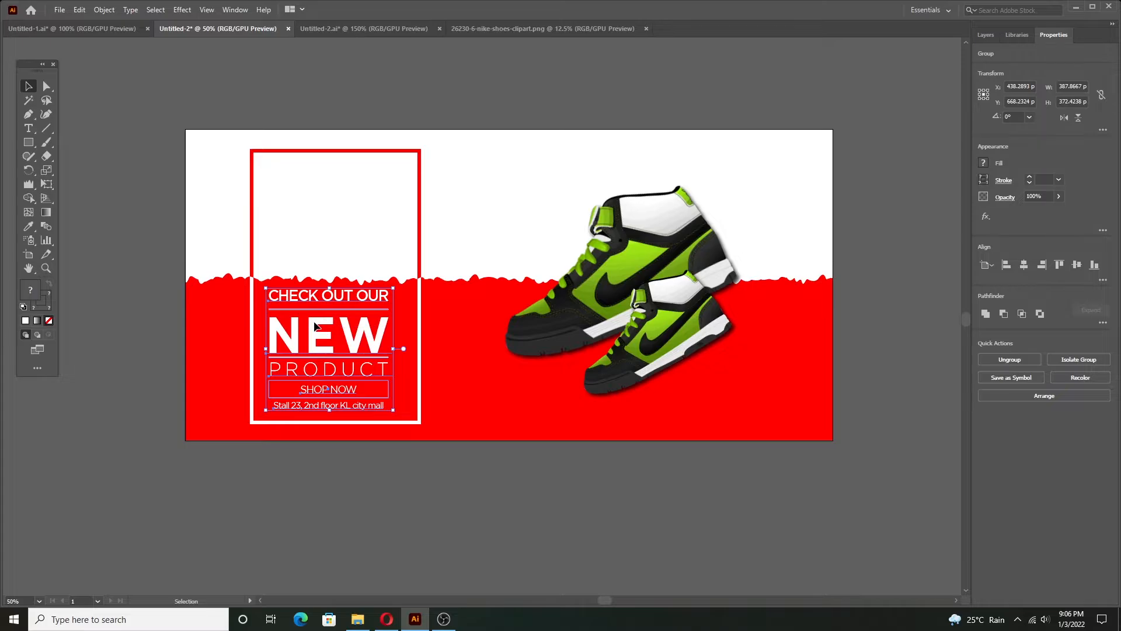
{"action": "left_click_drag", "start_coordinate": [312, 325], "coordinate": [320, 327]}
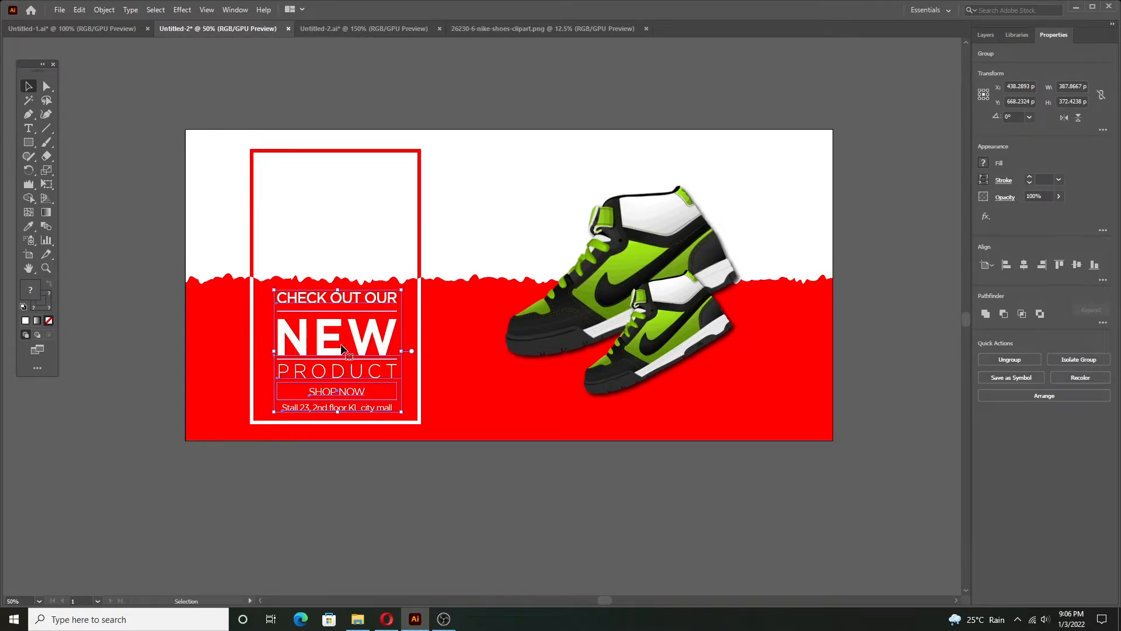
{"action": "left_click", "coordinate": [524, 555]}
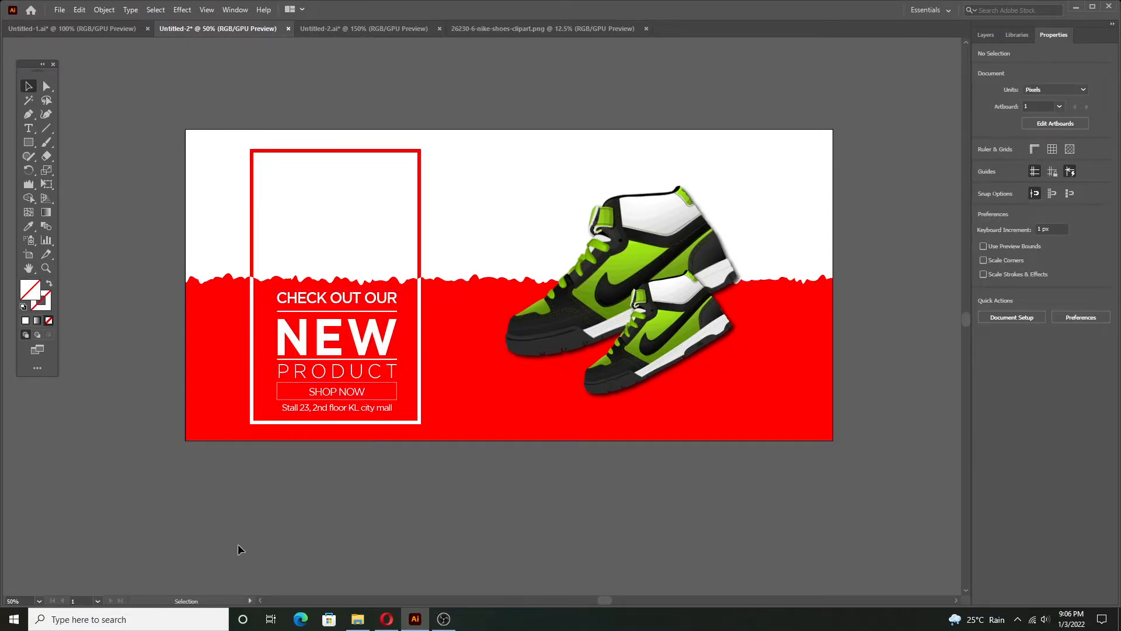
- Ungroup the promotional text block inside the frame
{"action": "left_click", "coordinate": [395, 394]}
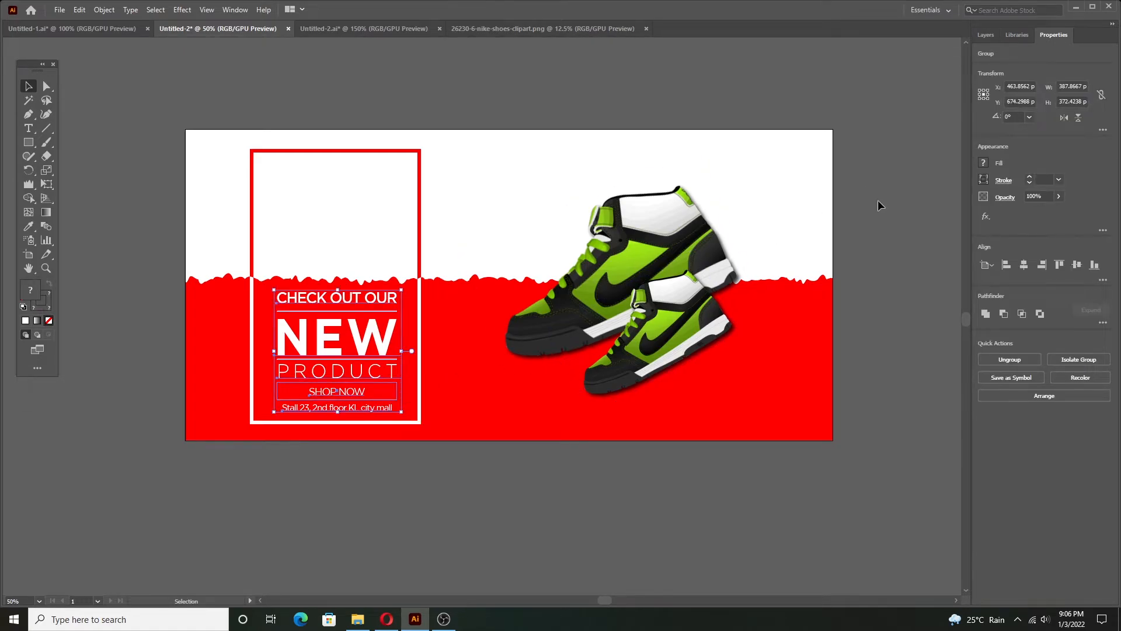
{"action": "right_click", "coordinate": [350, 367]}
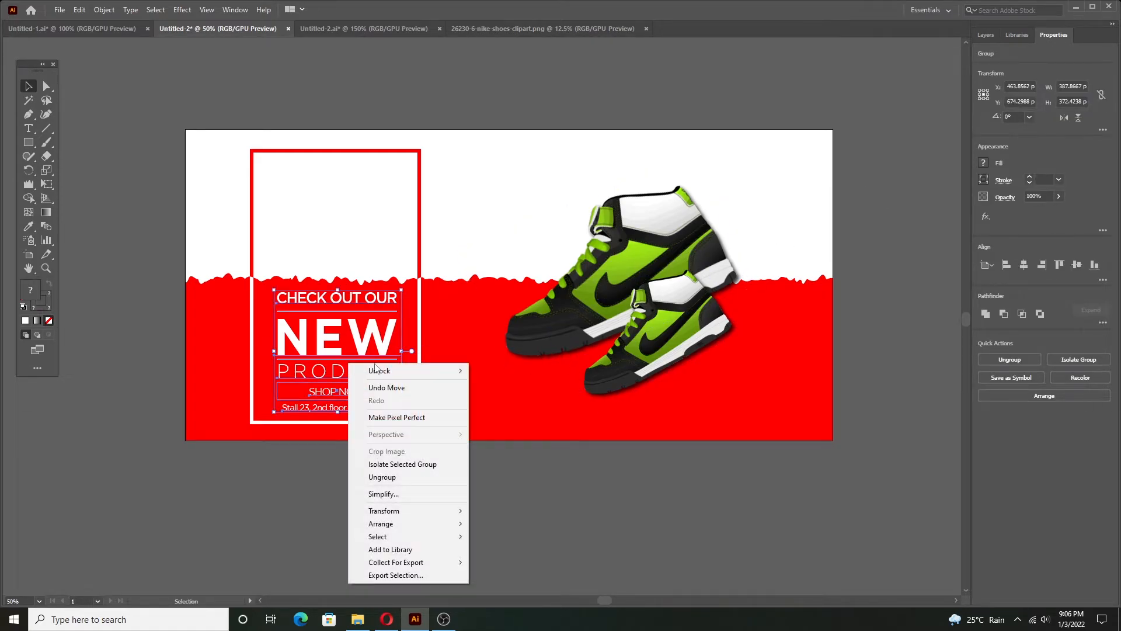
{"action": "left_click", "coordinate": [408, 476]}
{"action": "left_click", "coordinate": [481, 489]}
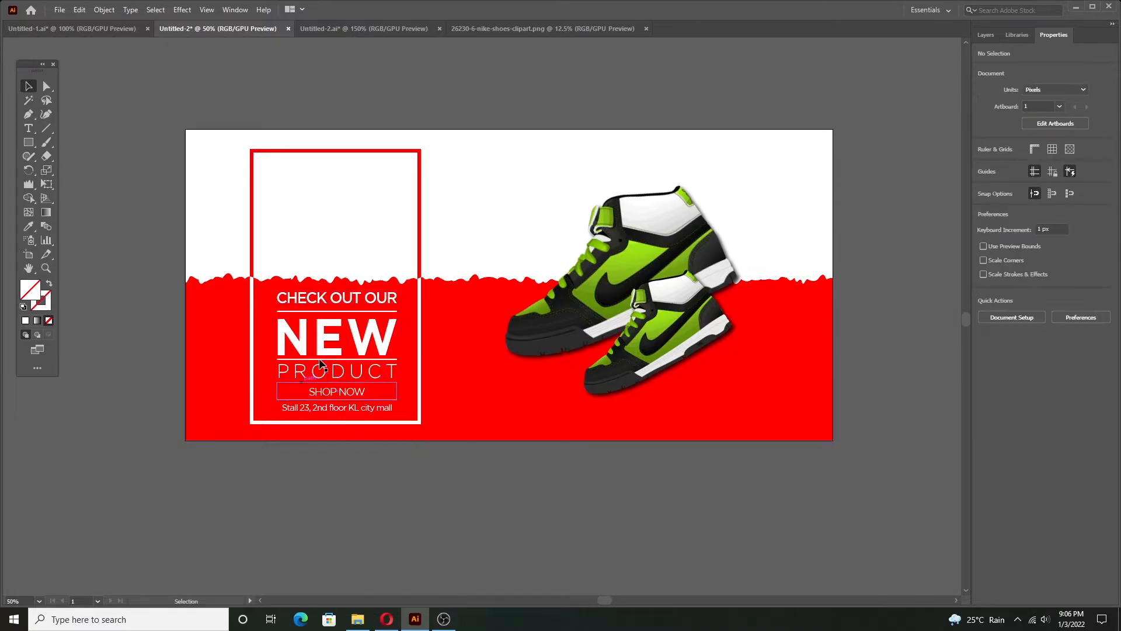
- Set the stroke weight of the white rectangle around SHOP NOW to 4 pt
{"action": "left_click", "coordinate": [397, 395]}
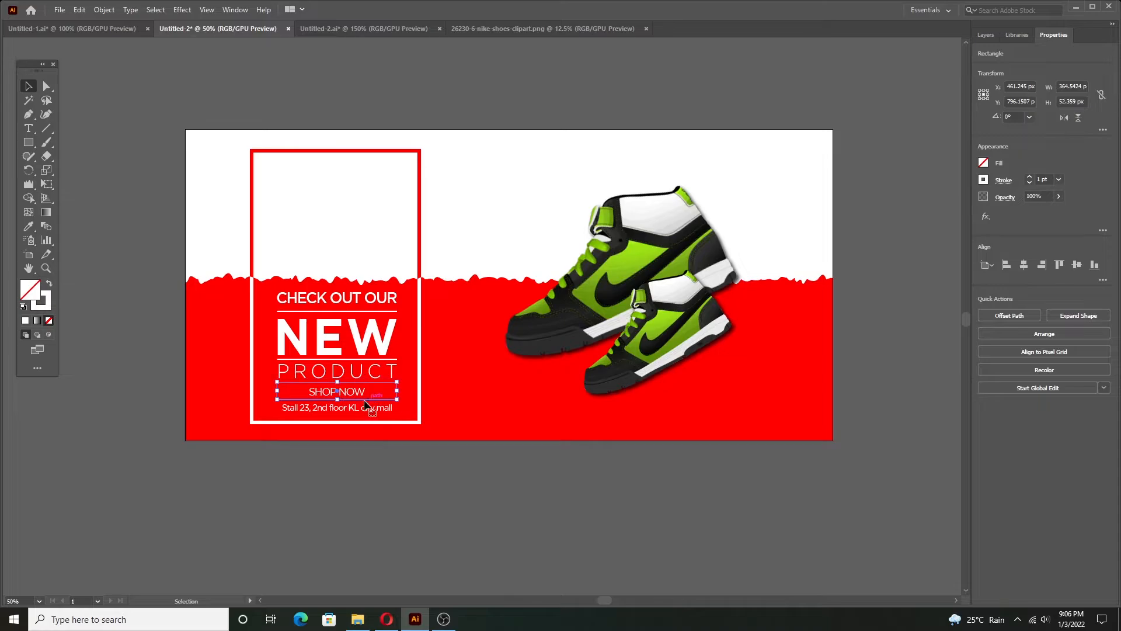
{"action": "left_click", "coordinate": [1030, 177]}
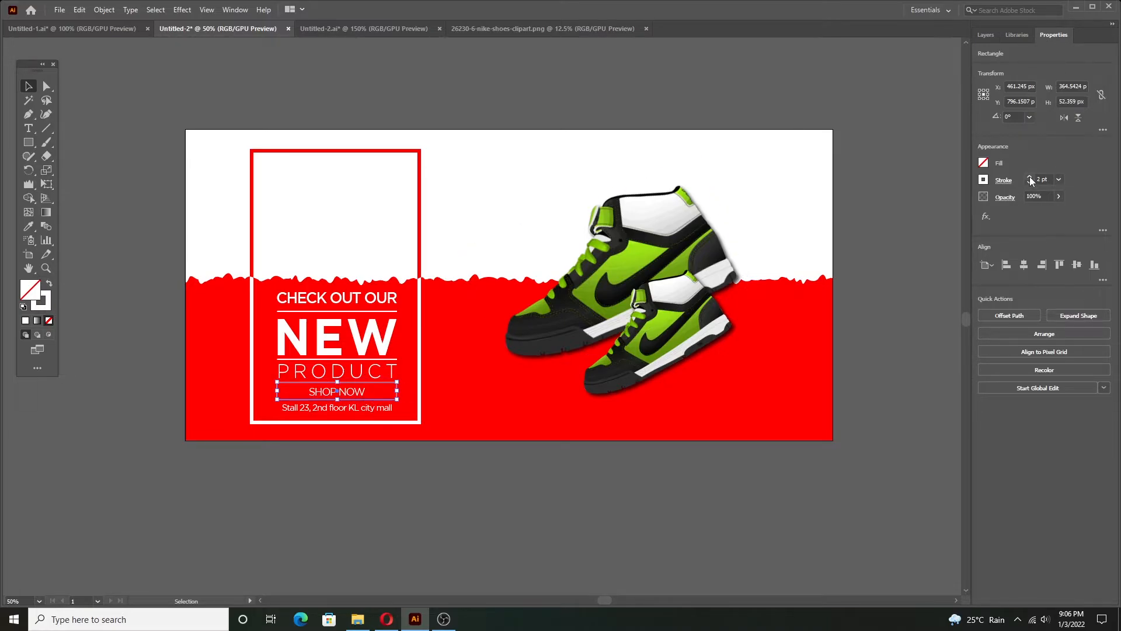
{"action": "left_click", "coordinate": [651, 507]}
{"action": "left_click", "coordinate": [397, 390]}
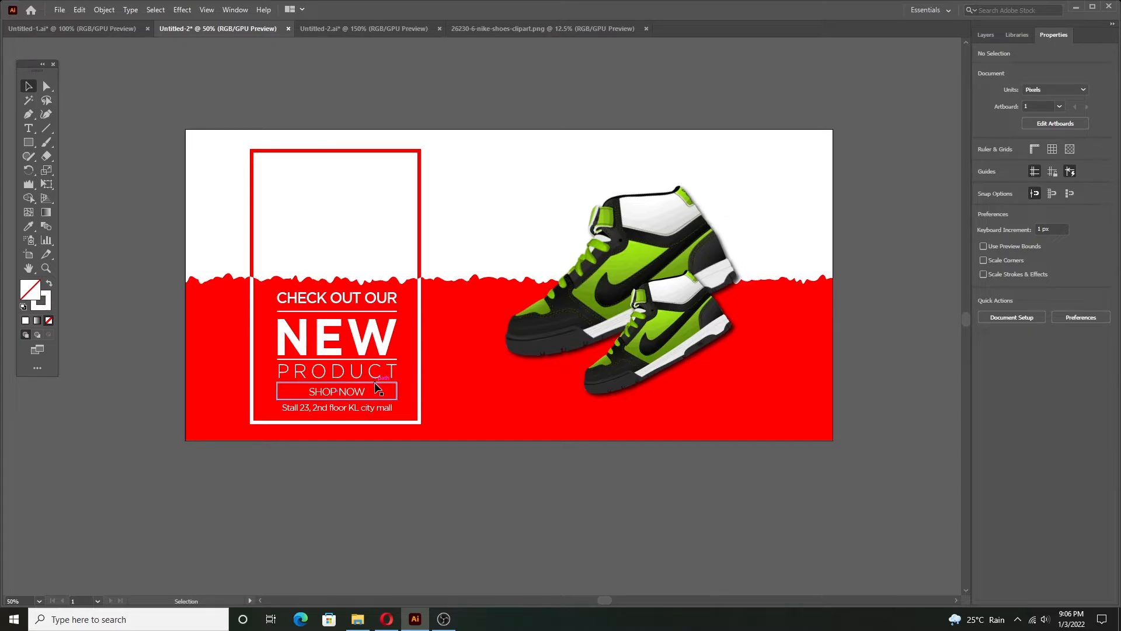
{"action": "left_click", "coordinate": [1030, 176]}
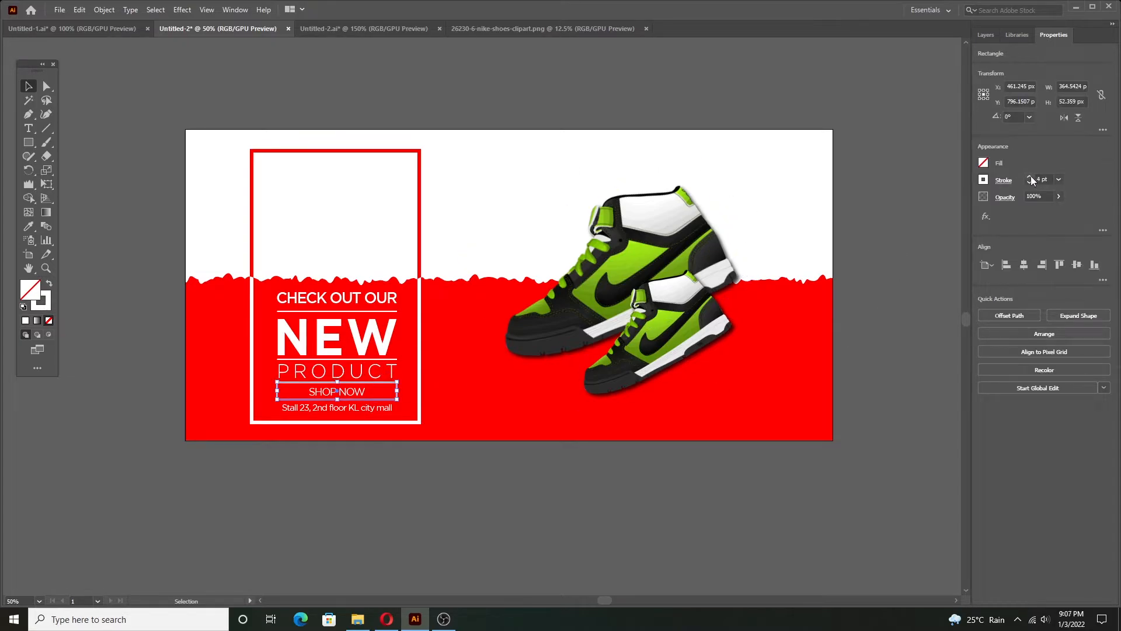
{"action": "left_click", "coordinate": [572, 525]}
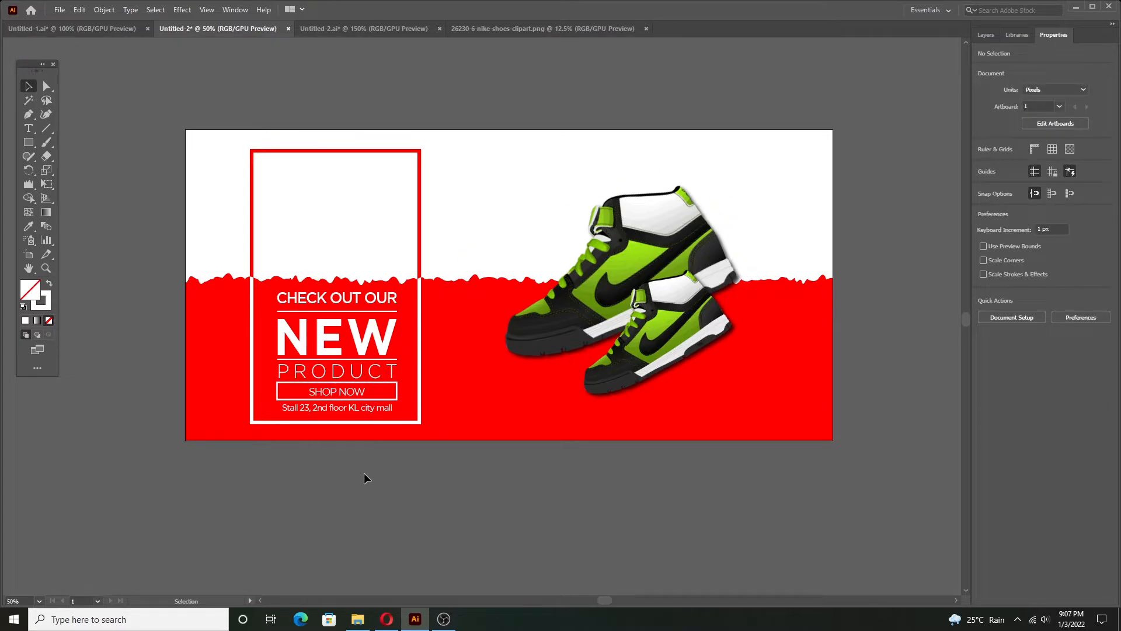
- Check the stroke weights of the two white divider lines above and below NEW
{"action": "left_click", "coordinate": [324, 359]}
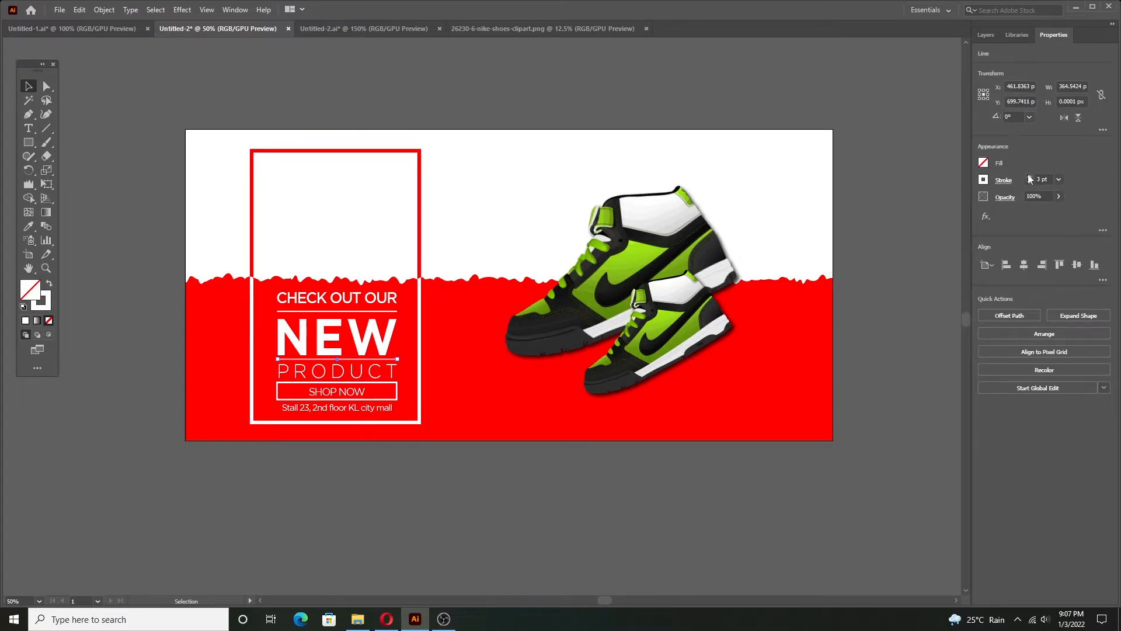
{"action": "left_click", "coordinate": [365, 311]}
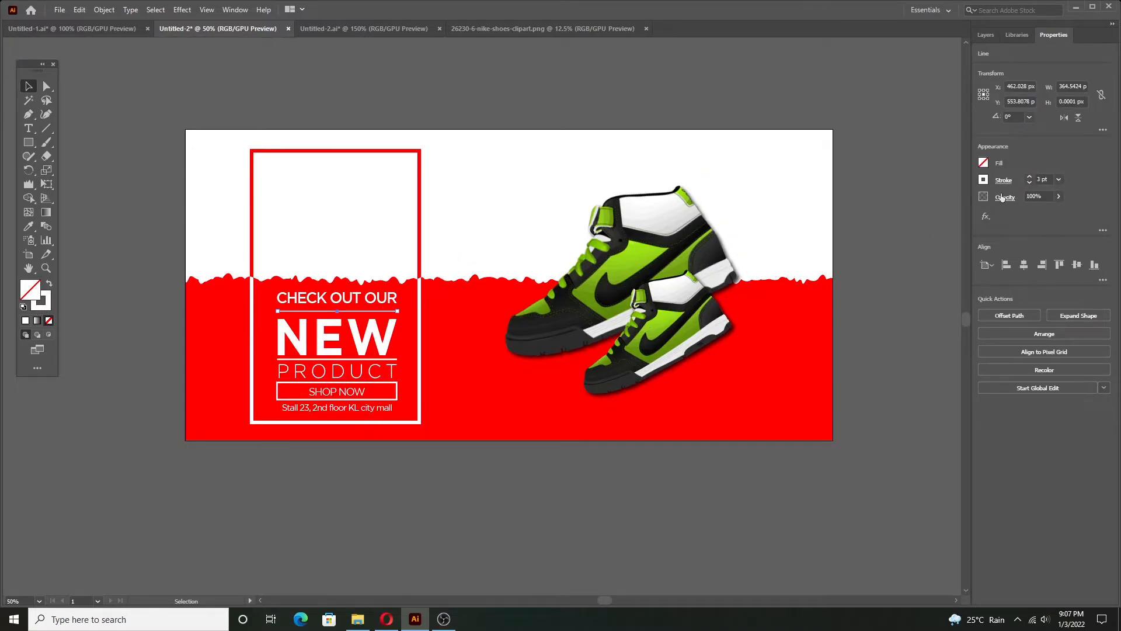
{"action": "left_click", "coordinate": [586, 482]}
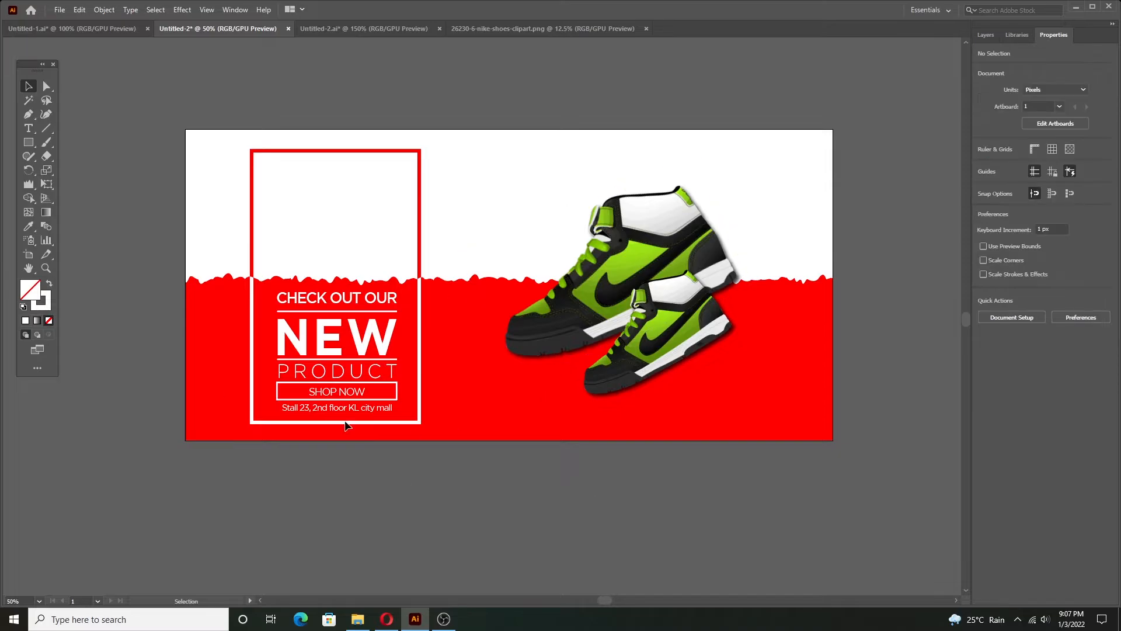
- Shift the grouped promotional text left within the red area of Untitled-1.ai, and return to Untitled-2
{"action": "left_click", "coordinate": [64, 28]}
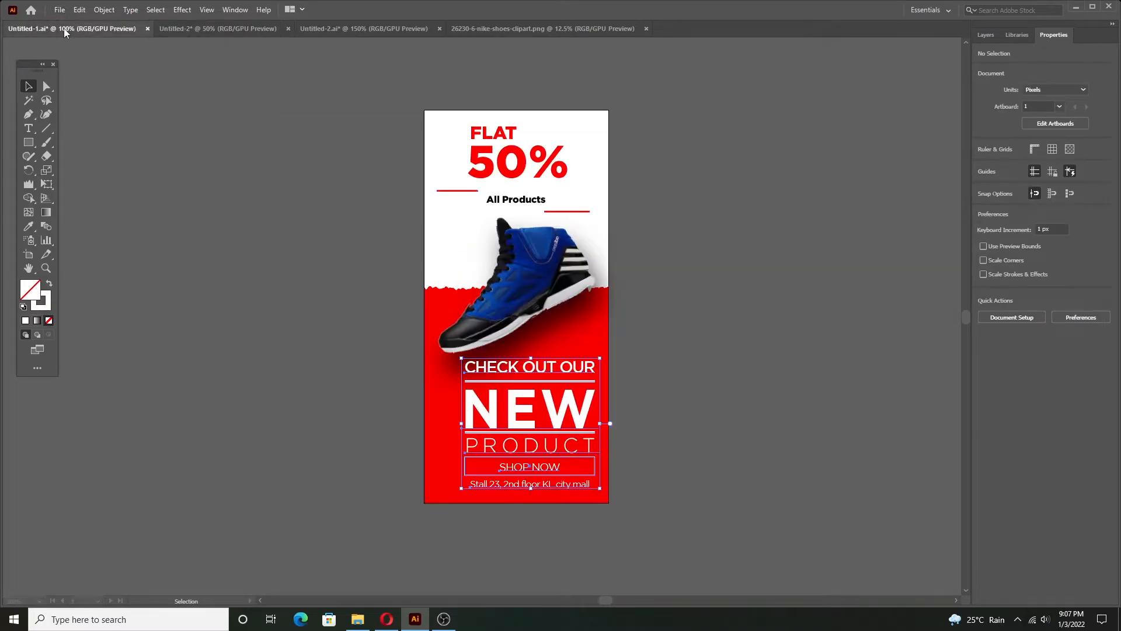
{"action": "left_click_drag", "start_coordinate": [550, 400], "coordinate": [514, 403]}
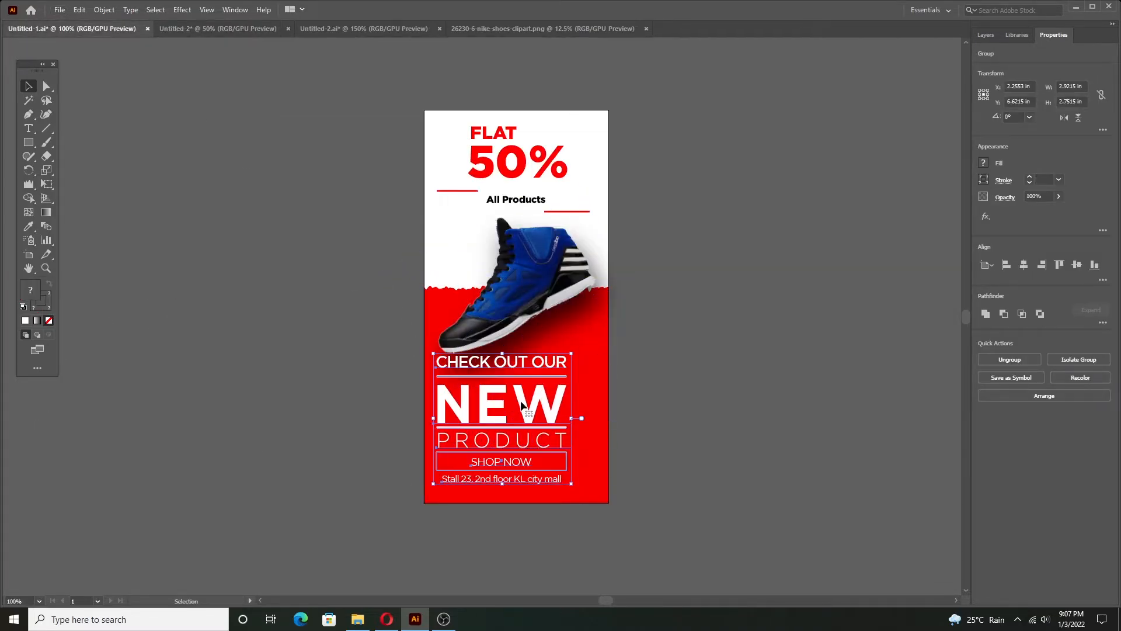
{"action": "left_click", "coordinate": [193, 28]}
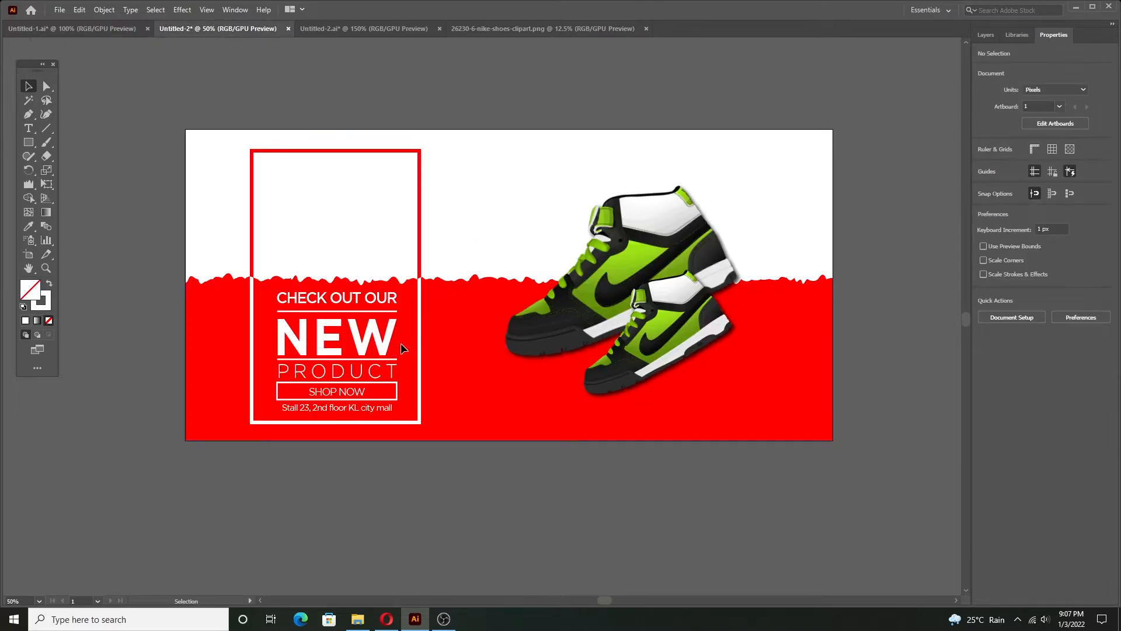
{"action": "left_click", "coordinate": [385, 385]}
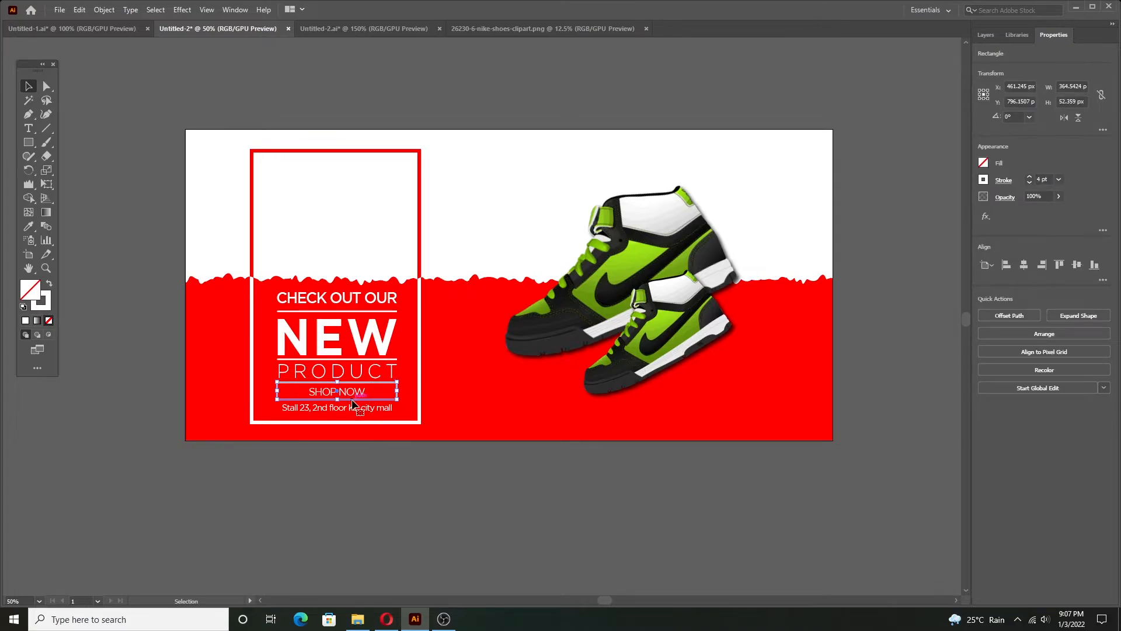
{"action": "left_click", "coordinate": [718, 466]}
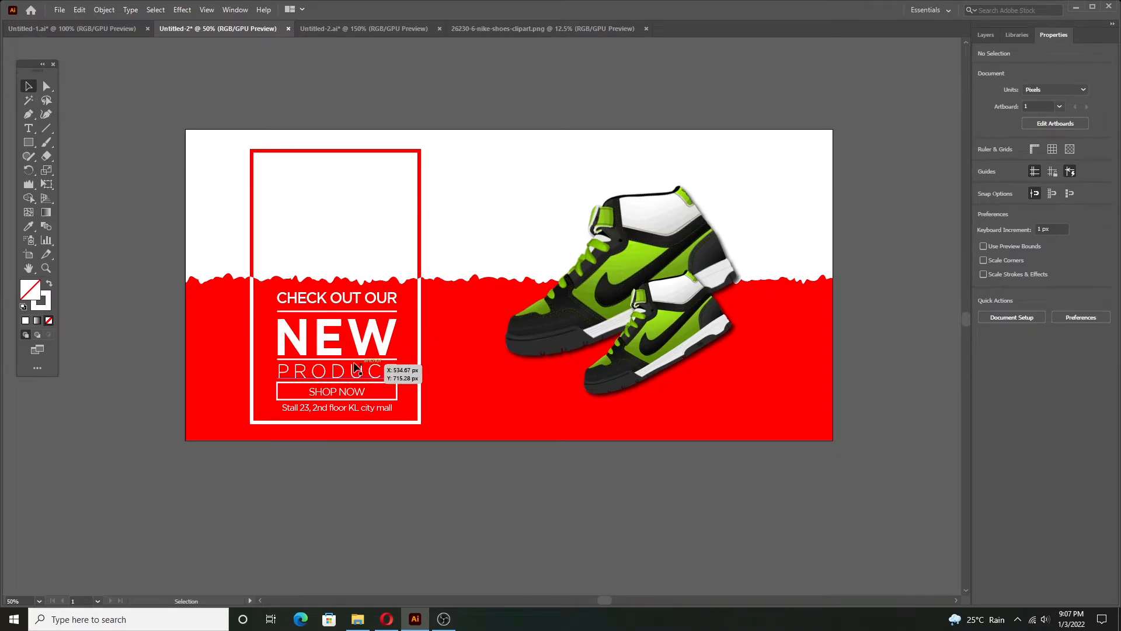
- Unlock and cut the FLAT, 50% and All Products texts in Untitled-1.ai and paste them into Untitled-2
{"action": "left_click", "coordinate": [93, 28]}
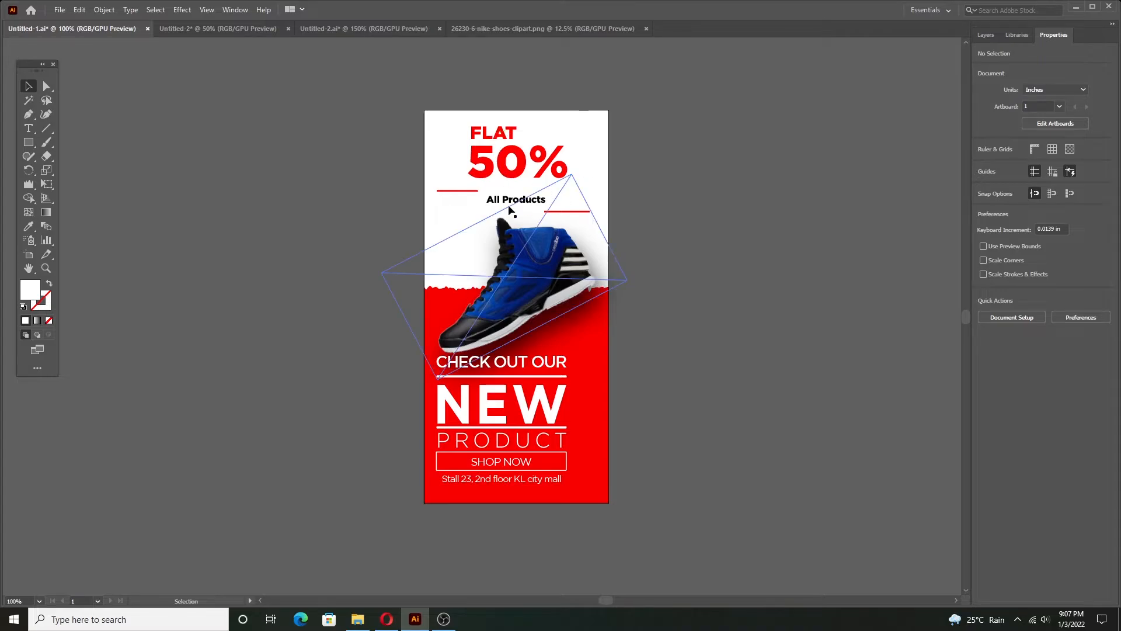
{"action": "left_click", "coordinate": [987, 35]}
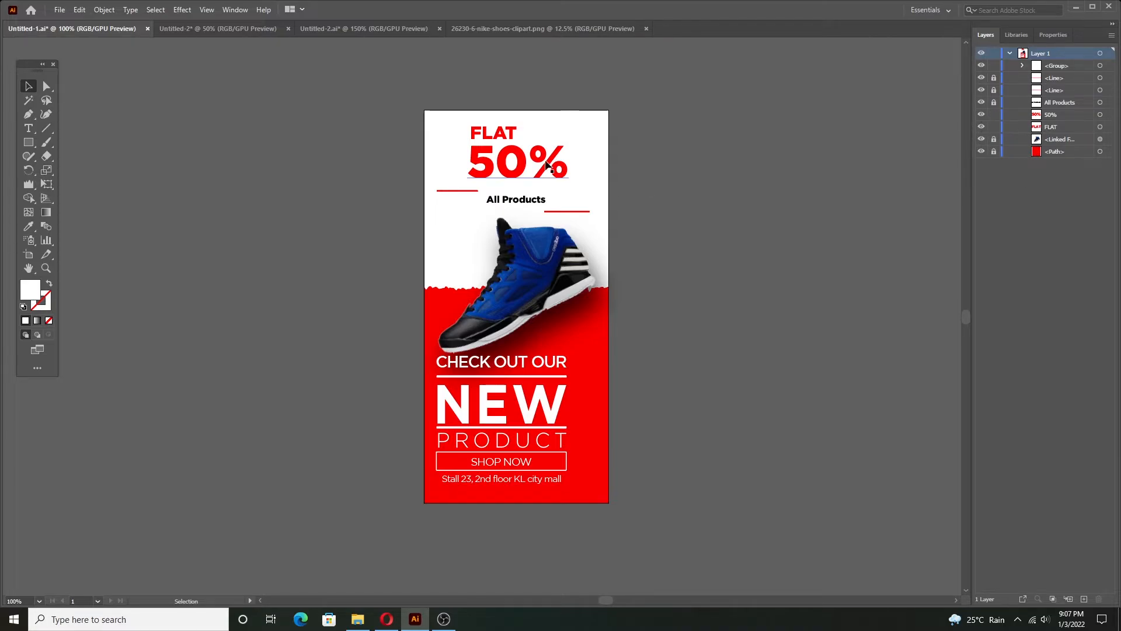
{"action": "left_click", "coordinate": [514, 160]}
{"action": "left_click", "coordinate": [493, 136]}
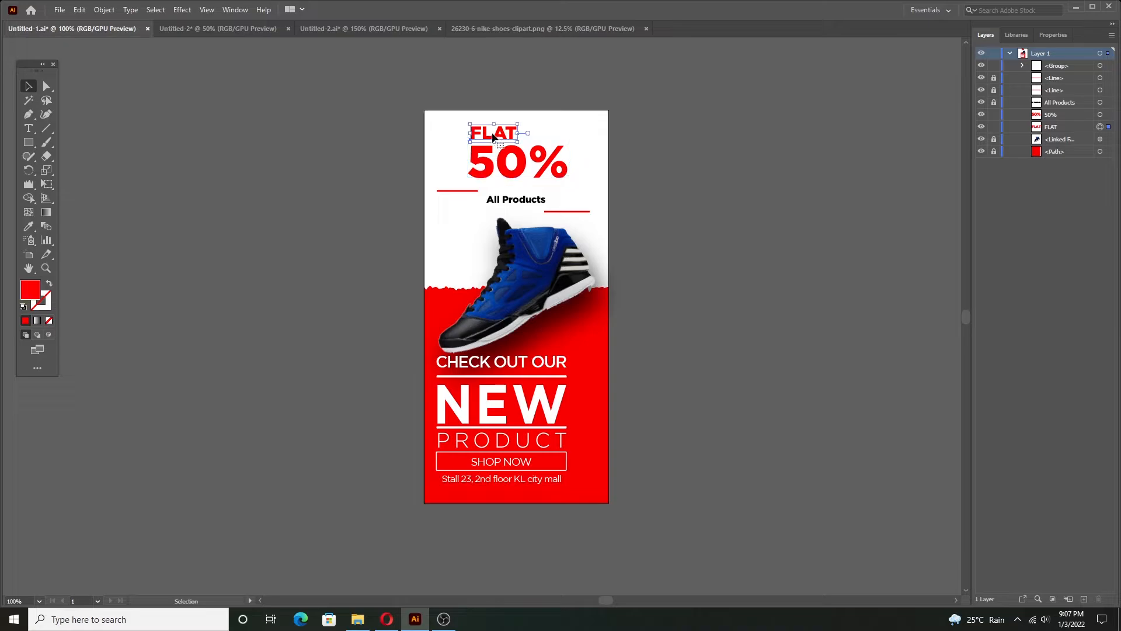
{"action": "left_click", "coordinate": [518, 182], "text": "shift"}
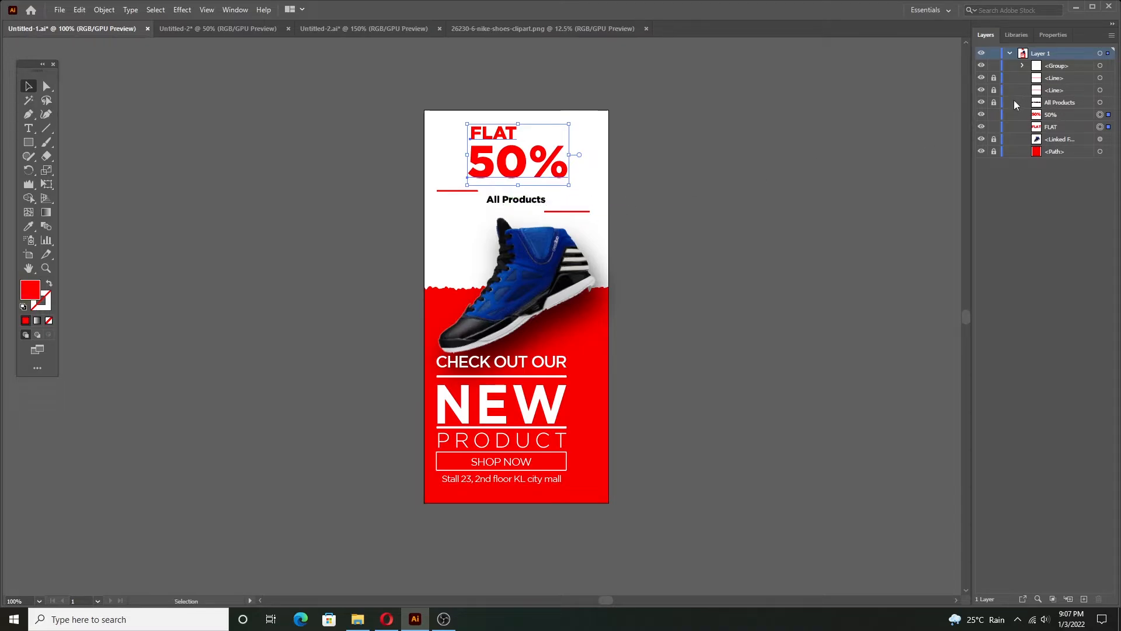
{"action": "left_click", "coordinate": [518, 200], "text": "shift"}
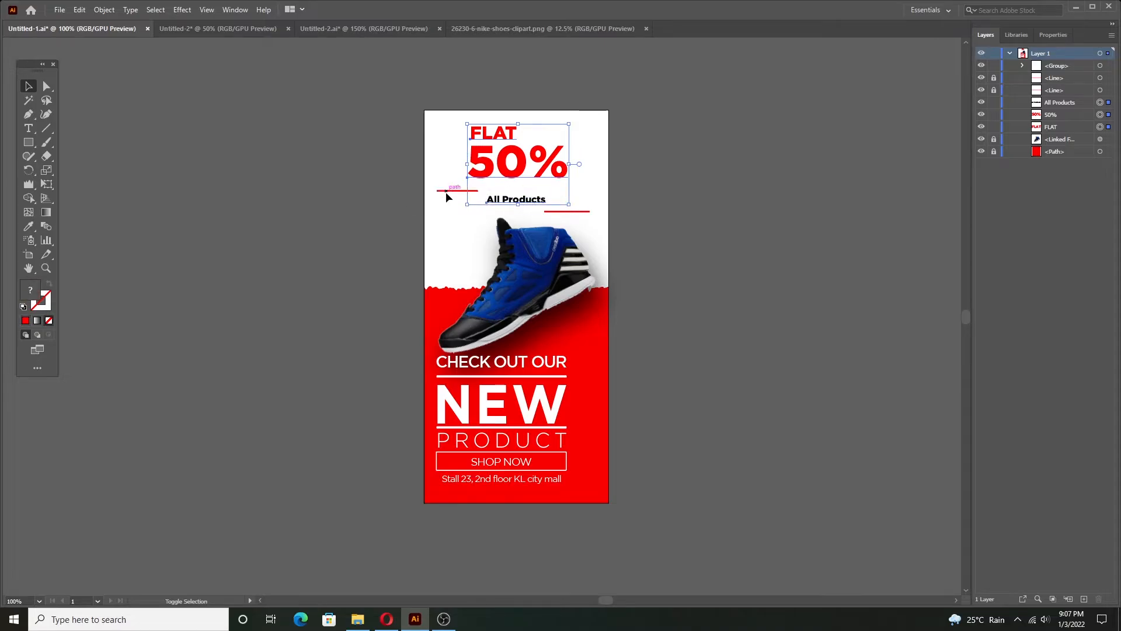
{"action": "key", "text": "ctrl+x"}
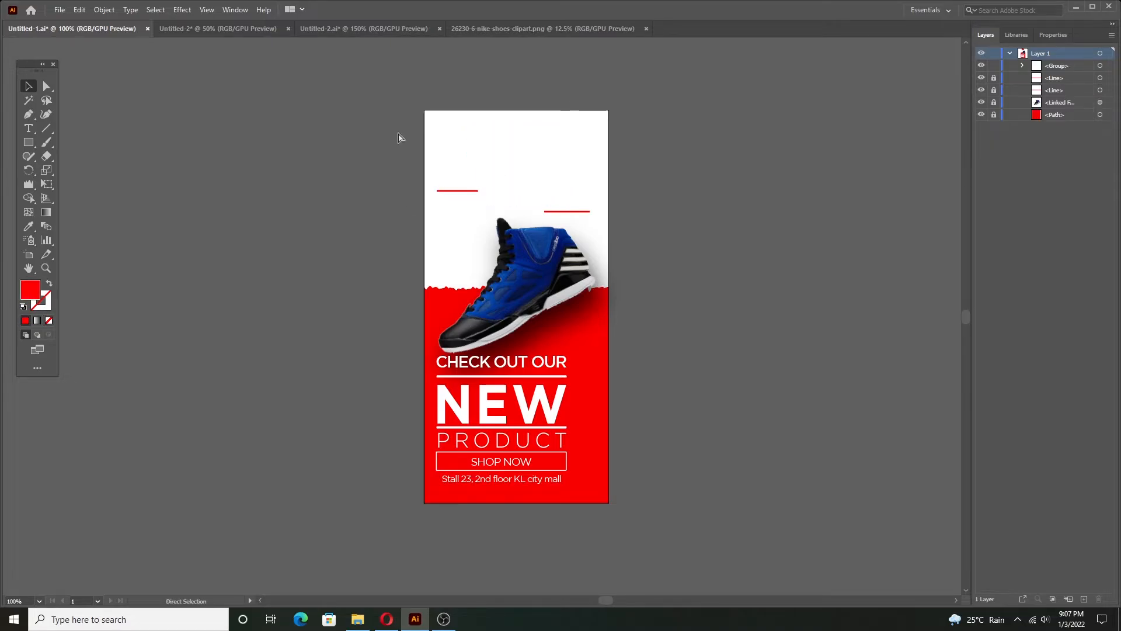
{"action": "left_click", "coordinate": [217, 28]}
{"action": "key", "text": "ctrl+v"}
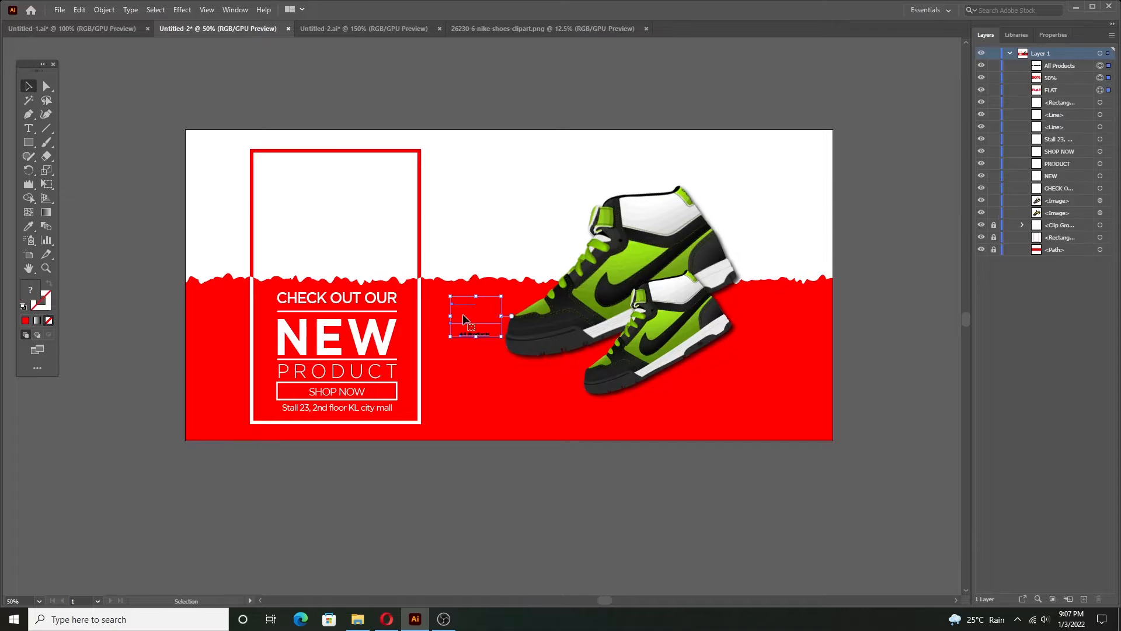
- Move the three pasted texts into the white upper half of the tall frame and enlarge them to about 381 px wide
{"action": "left_click_drag", "start_coordinate": [461, 300], "coordinate": [291, 170]}
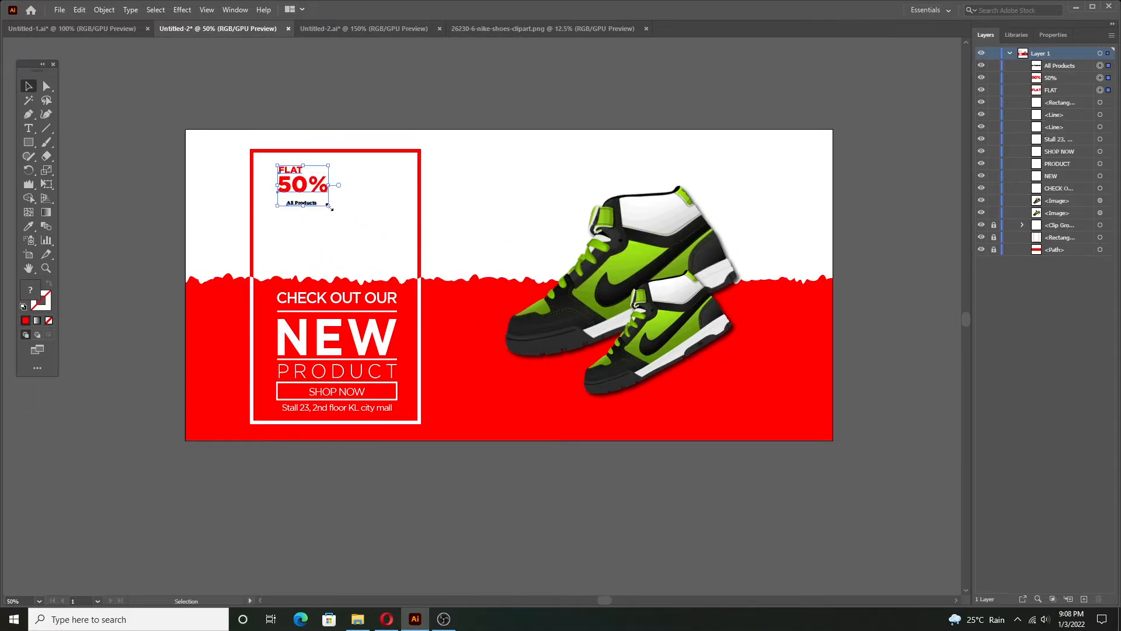
{"action": "left_click_drag", "start_coordinate": [328, 205], "coordinate": [405, 285]}
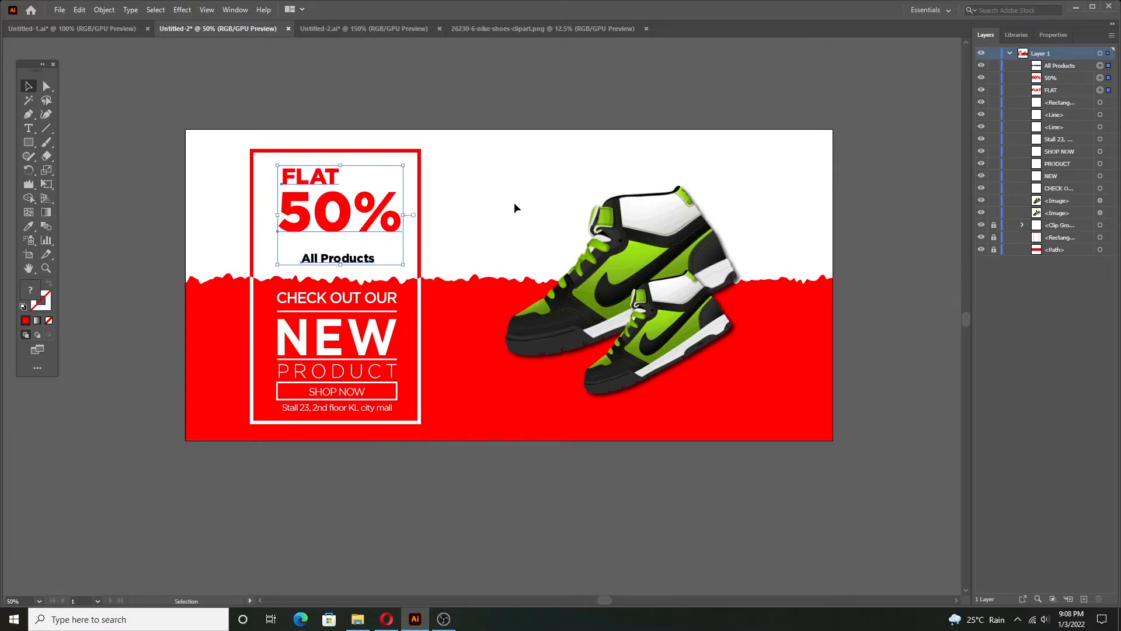
{"action": "left_click", "coordinate": [514, 202]}
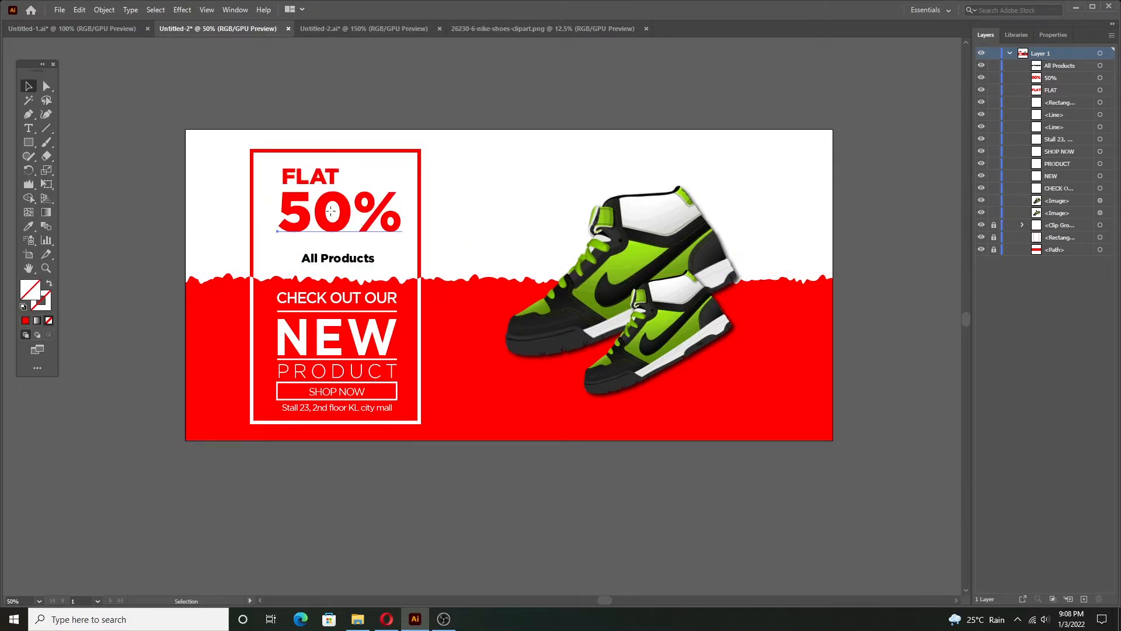
- Align the FLAT and 50% texts to each other by their horizontal centers
{"action": "left_click", "coordinate": [343, 260]}
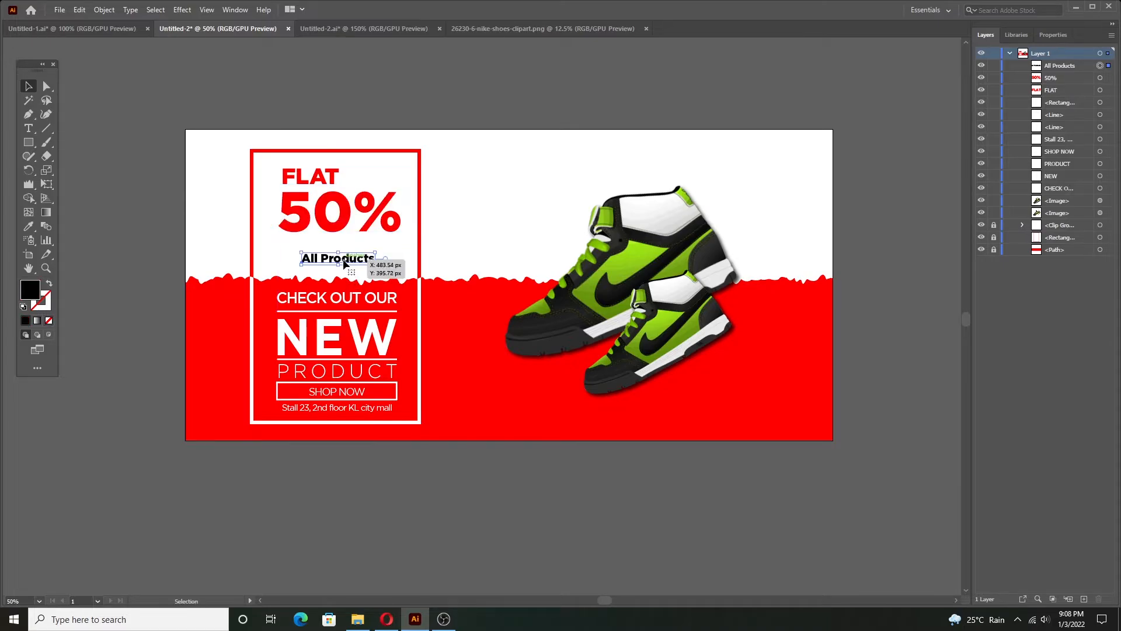
{"action": "key", "text": "t"}
{"action": "double_click", "coordinate": [315, 175]}
{"action": "key", "text": "Escape"}
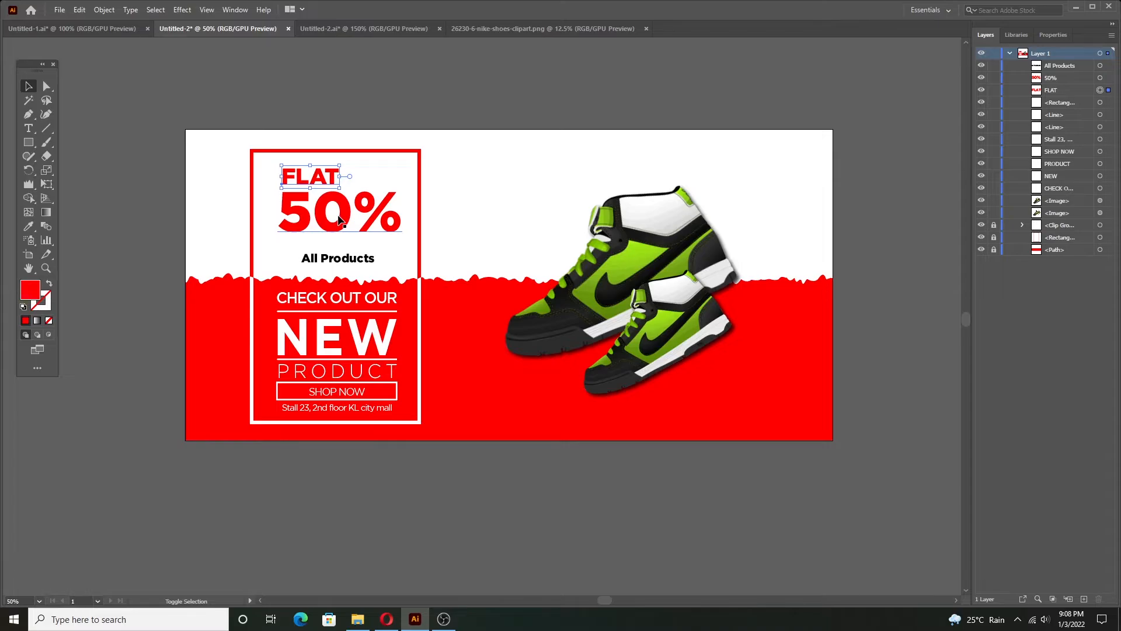
{"action": "left_click", "coordinate": [356, 220], "text": "shift"}
{"action": "left_click", "coordinate": [1053, 34]}
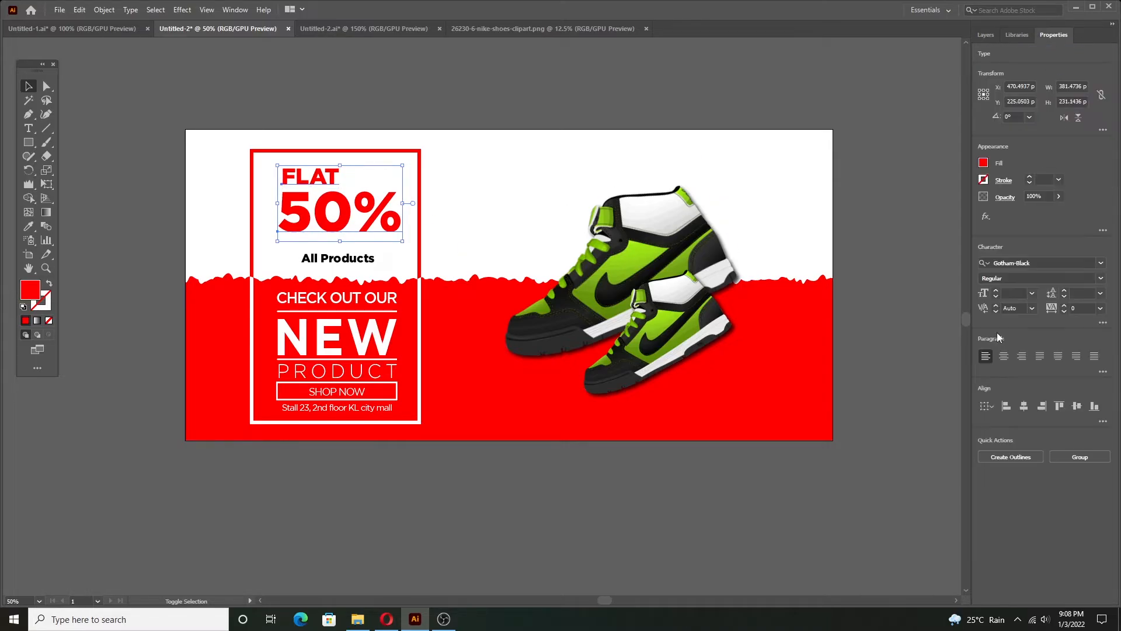
{"action": "left_click", "coordinate": [1027, 408]}
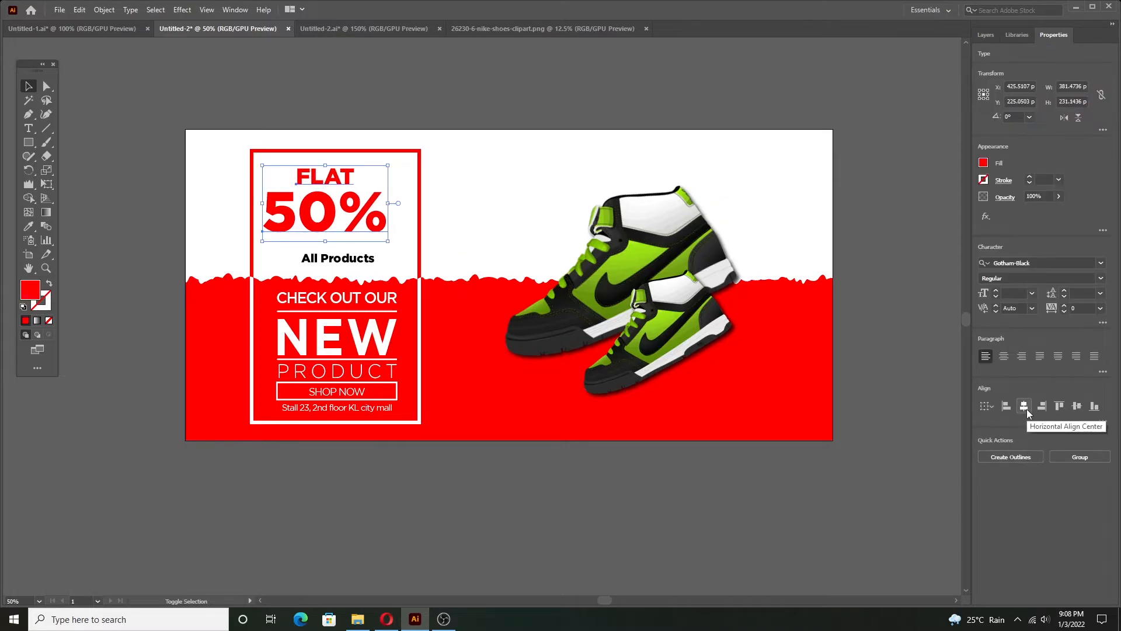
{"action": "left_click", "coordinate": [426, 206]}
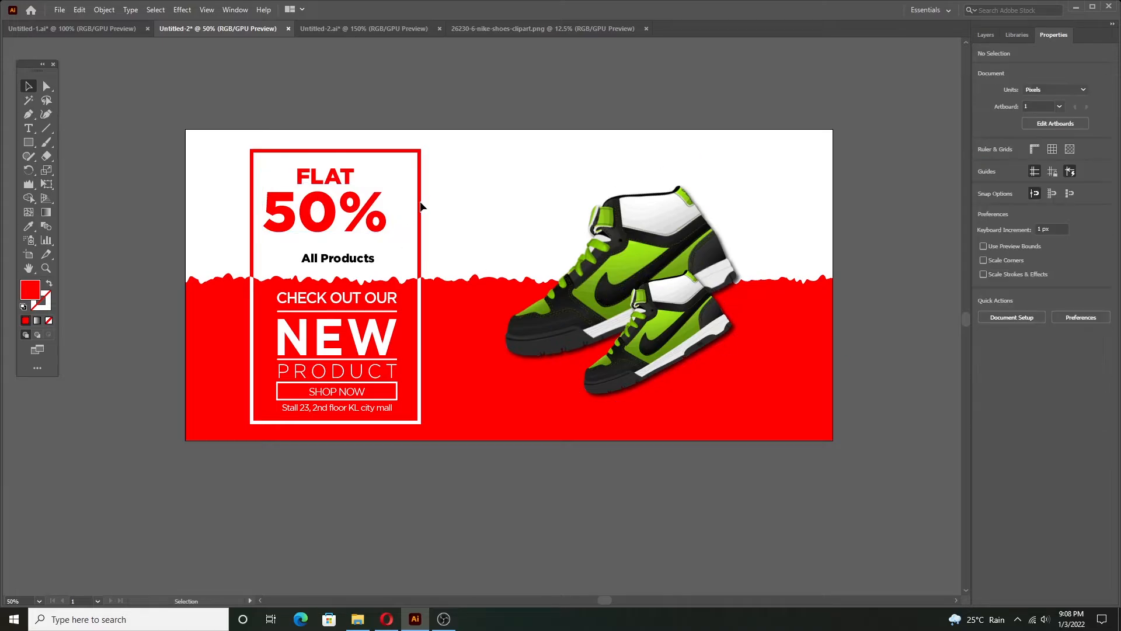
- Reposition 50% in the middle of the frame's width and place FLAT above its left edge
{"action": "left_click", "coordinate": [351, 210]}
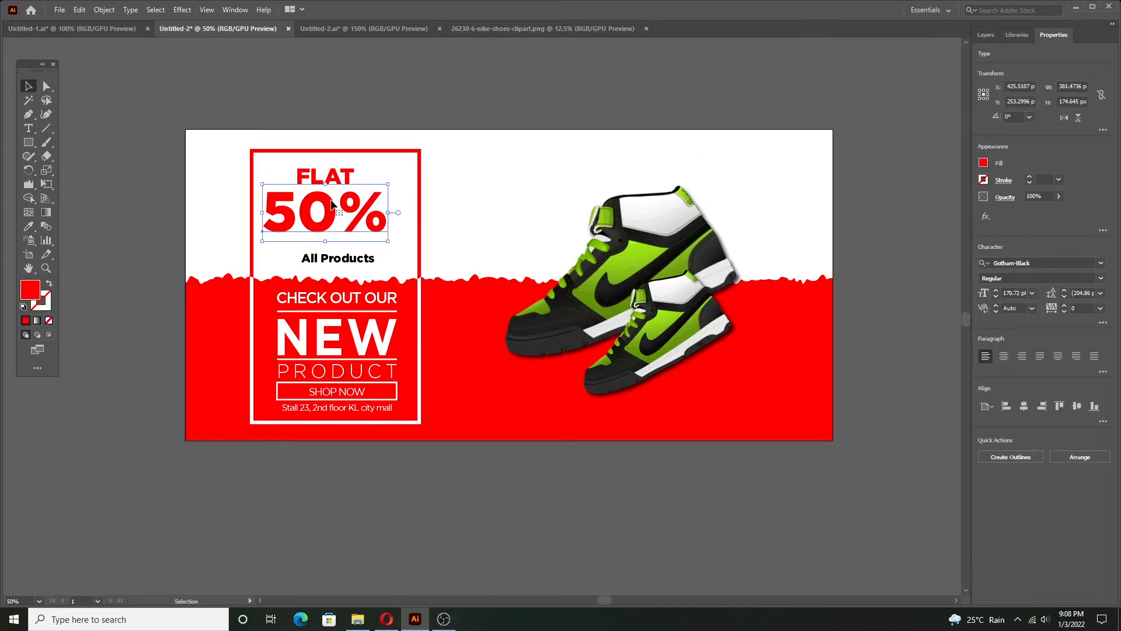
{"action": "left_click_drag", "start_coordinate": [331, 200], "coordinate": [341, 200]}
{"action": "left_click", "coordinate": [339, 176]}
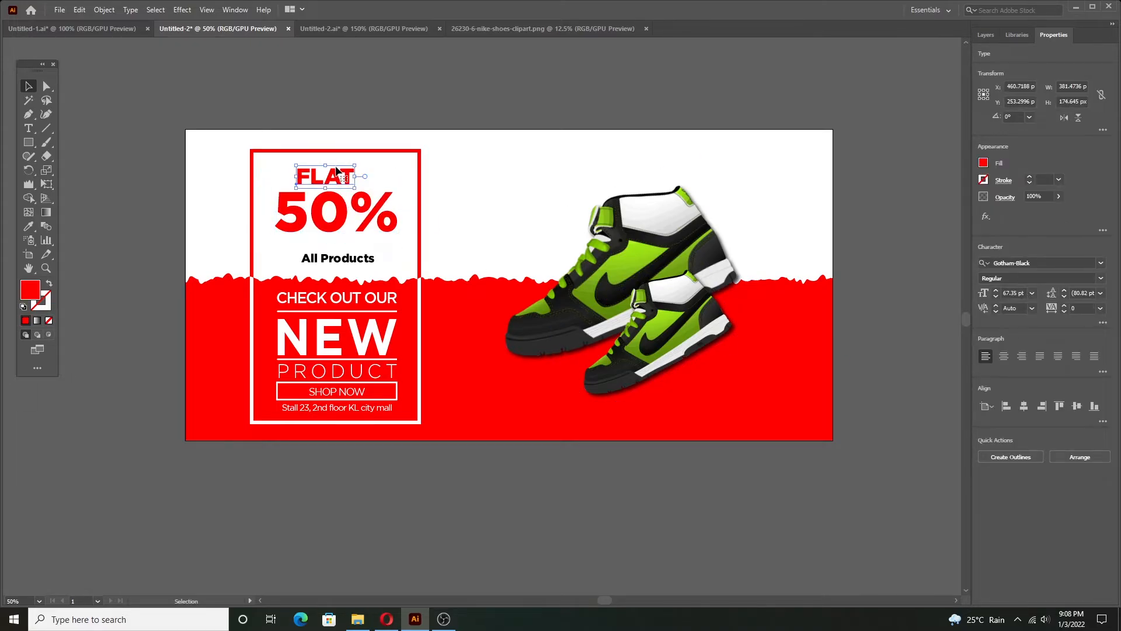
{"action": "left_click", "coordinate": [1023, 406]}
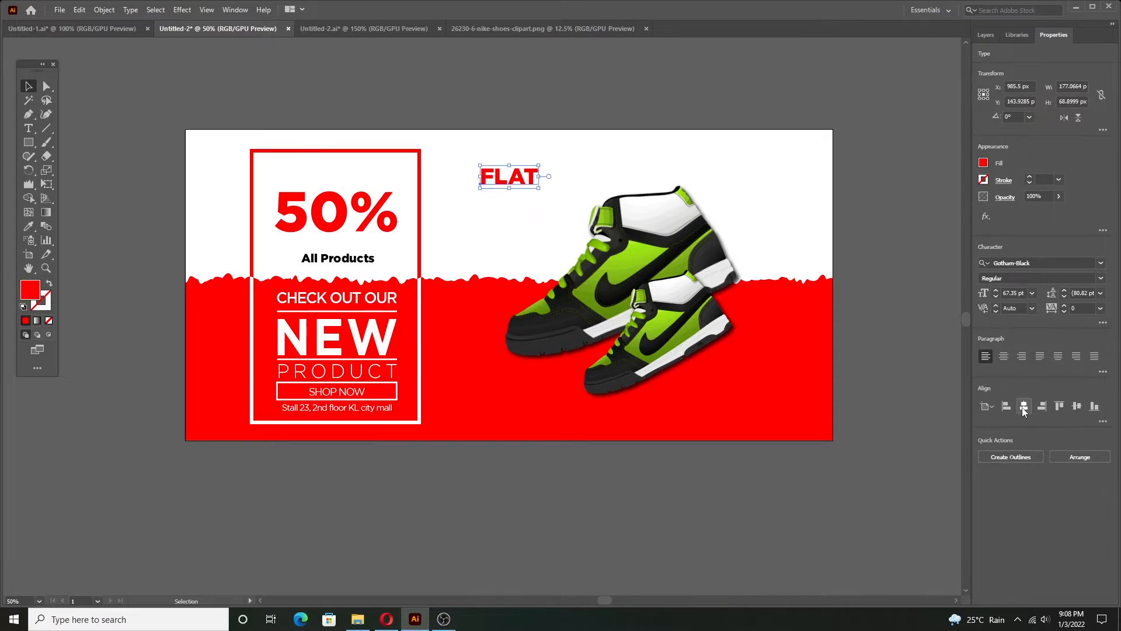
{"action": "left_click_drag", "start_coordinate": [502, 178], "coordinate": [291, 204]}
{"action": "left_click", "coordinate": [511, 135]}
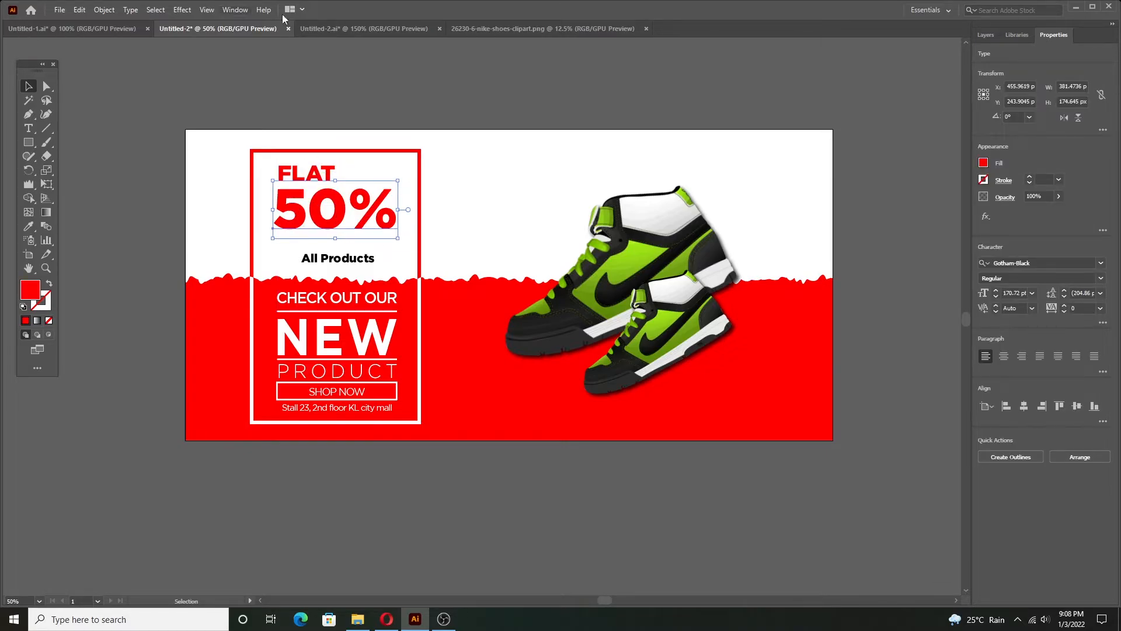
{"action": "left_click", "coordinate": [603, 105]}
- Line All Products up with the left edge of FLAT and lower 50% slightly between the two texts
{"action": "left_click_drag", "start_coordinate": [329, 260], "coordinate": [309, 261]}
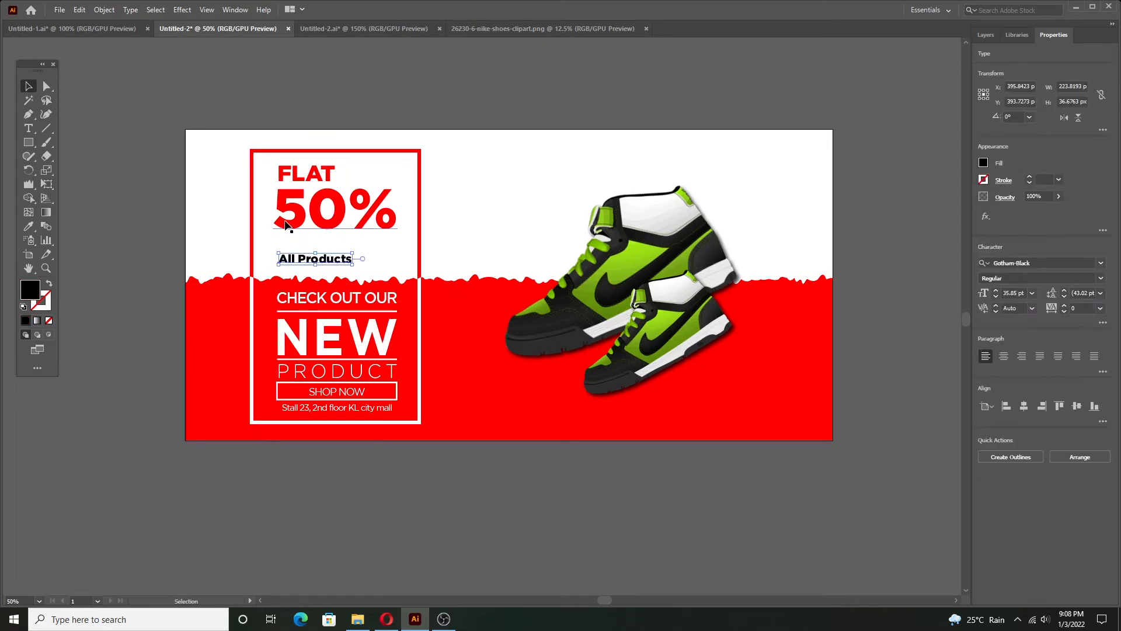
{"action": "left_click_drag", "start_coordinate": [291, 222], "coordinate": [342, 222]}
{"action": "left_click", "coordinate": [593, 108]}
{"action": "left_click", "coordinate": [498, 131]}
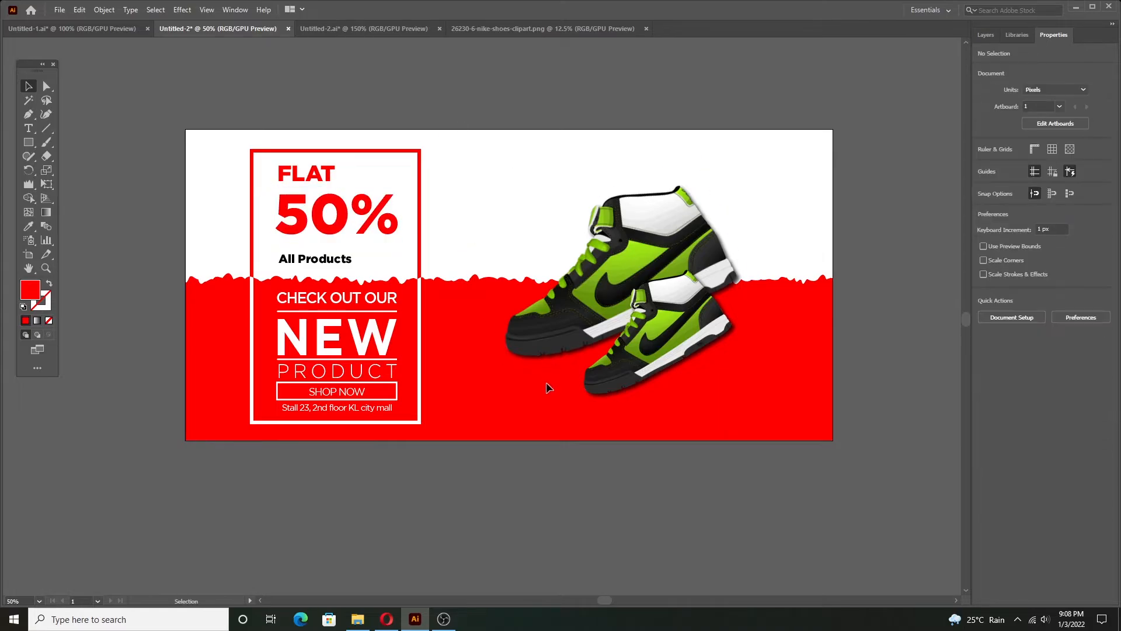
- Unlock the two short red lines in the white upper area of Untitled-1.ai
{"action": "left_click", "coordinate": [87, 32]}
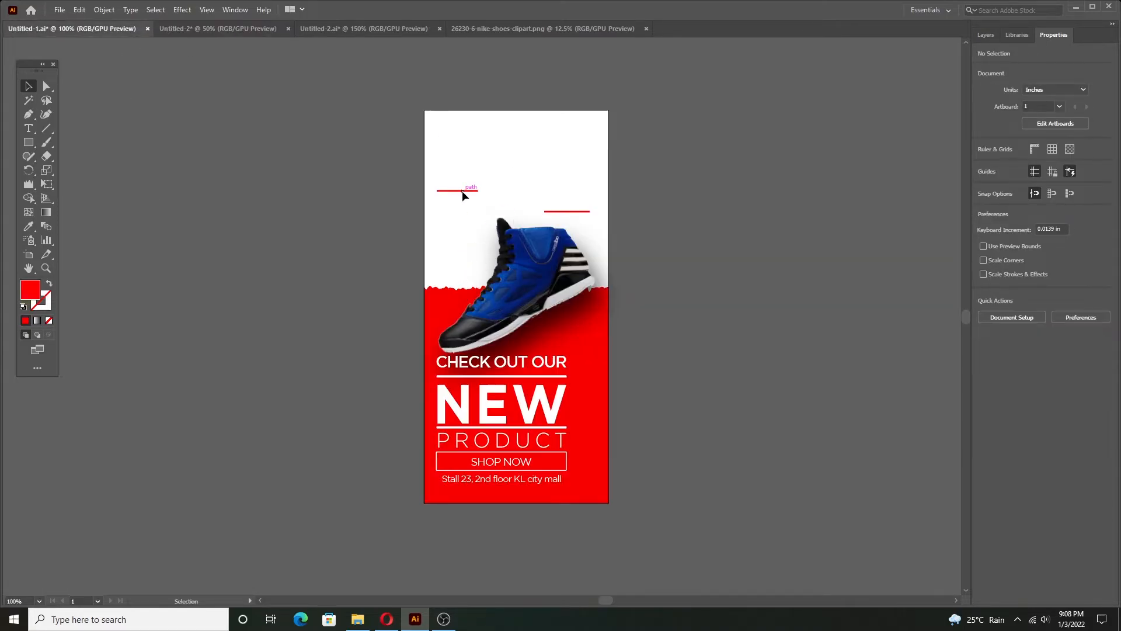
{"action": "left_click", "coordinate": [986, 35]}
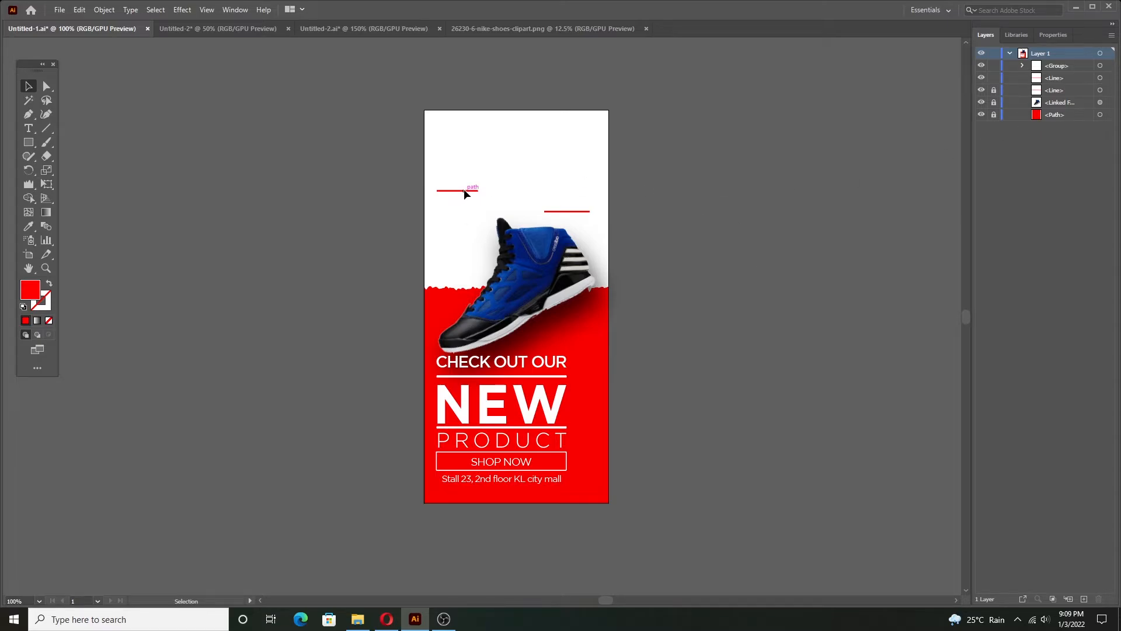
{"action": "left_click", "coordinate": [568, 211]}
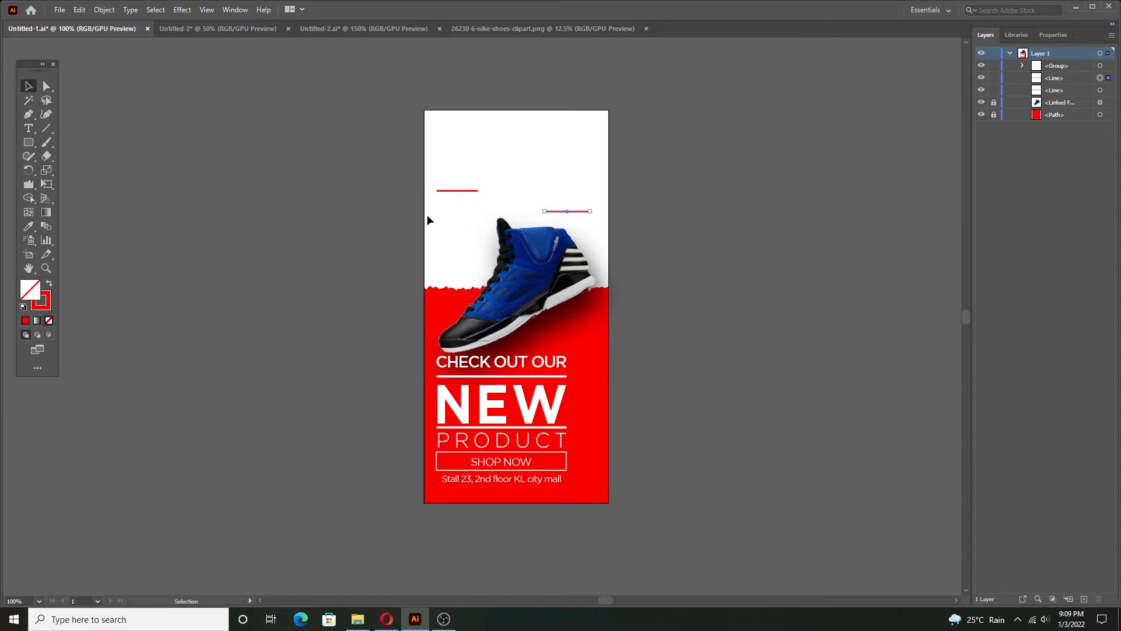
- Copy the left short red line from Untitled-1.ai and paste it into the billboard in Untitled-2
{"action": "left_click", "coordinate": [427, 216]}
{"action": "left_click", "coordinate": [470, 191]}
{"action": "key", "text": "a"}
{"action": "key", "text": "v"}
{"action": "key", "text": "a"}
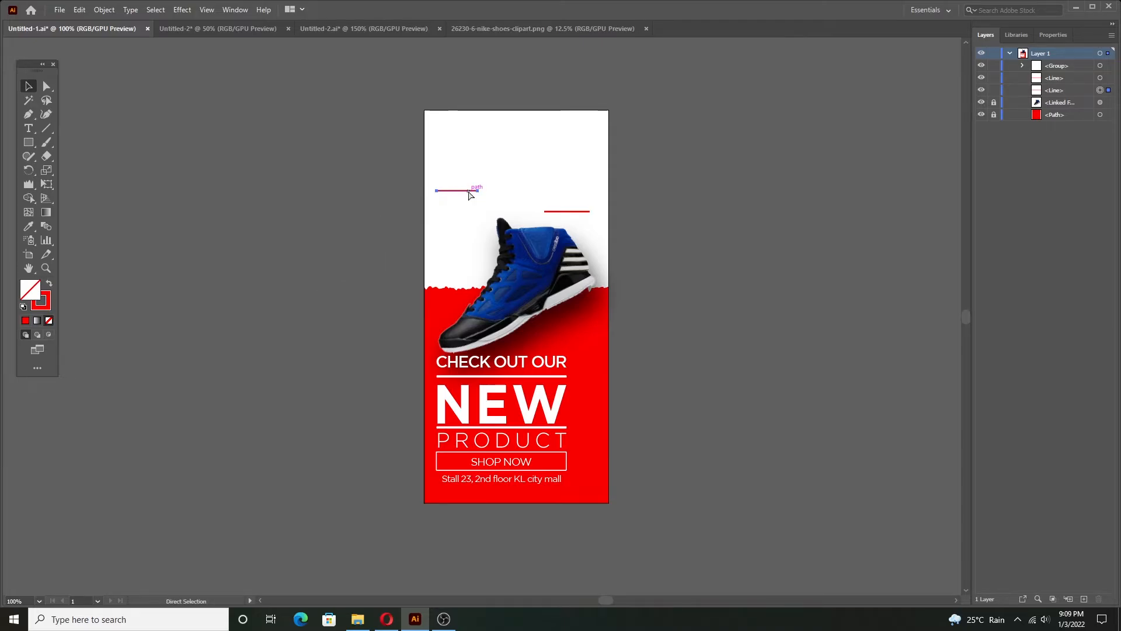
{"action": "left_click", "coordinate": [215, 28]}
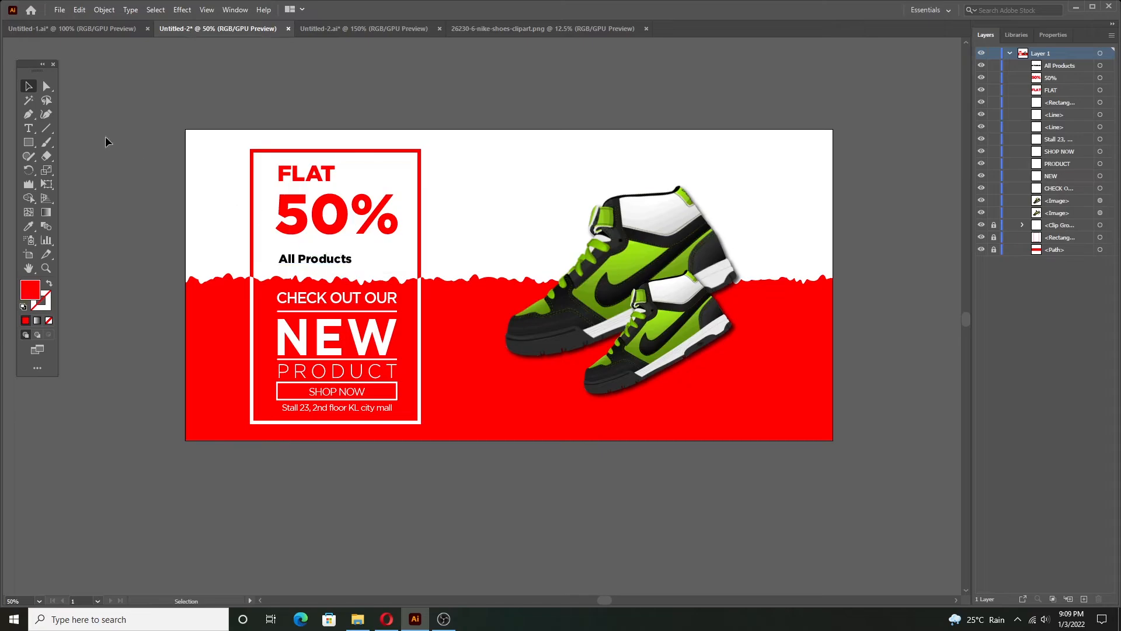
{"action": "key", "text": "a"}
{"action": "key", "text": "ctrl+v"}
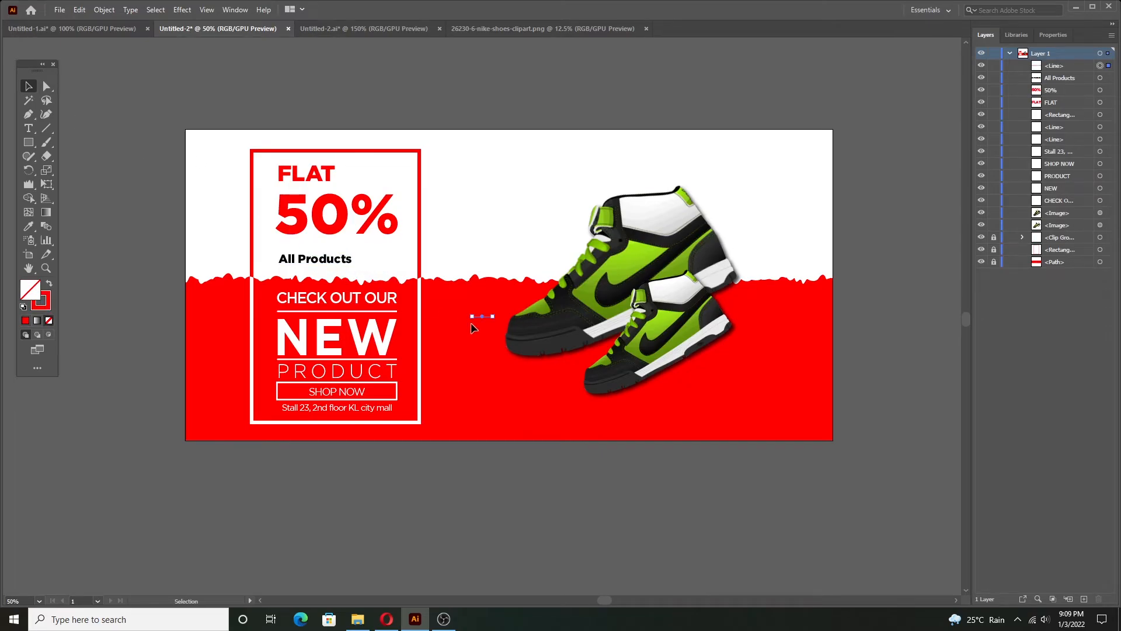
- Place the pasted red line between 50% and All Products, near their left edges, and thicken its stroke to 10 pt
{"action": "left_click_drag", "start_coordinate": [486, 317], "coordinate": [352, 244]}
{"action": "left_click", "coordinate": [1053, 34]}
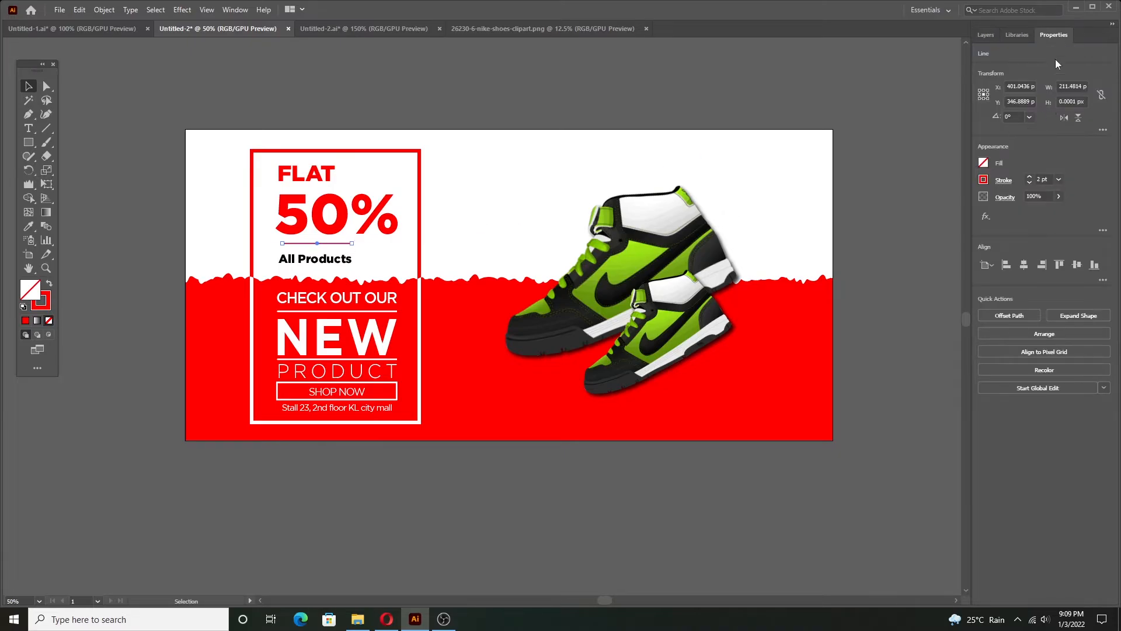
{"action": "left_click", "coordinate": [1030, 178]}
{"action": "left_click", "coordinate": [1030, 179]}
{"action": "left_click", "coordinate": [564, 108]}
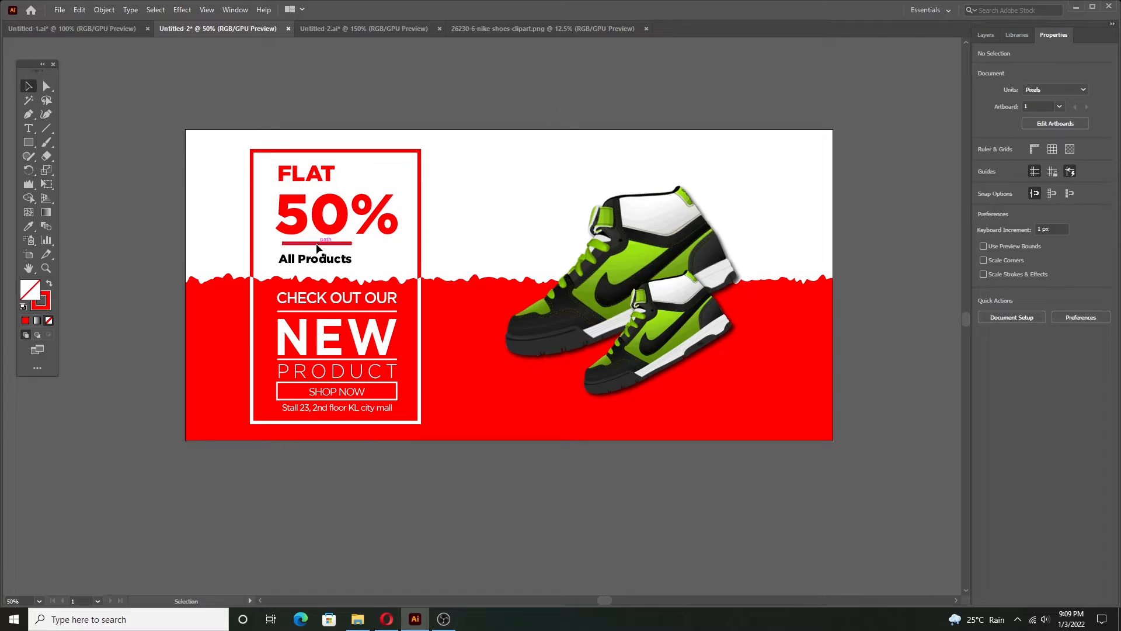
{"action": "left_click_drag", "start_coordinate": [313, 245], "coordinate": [308, 246]}
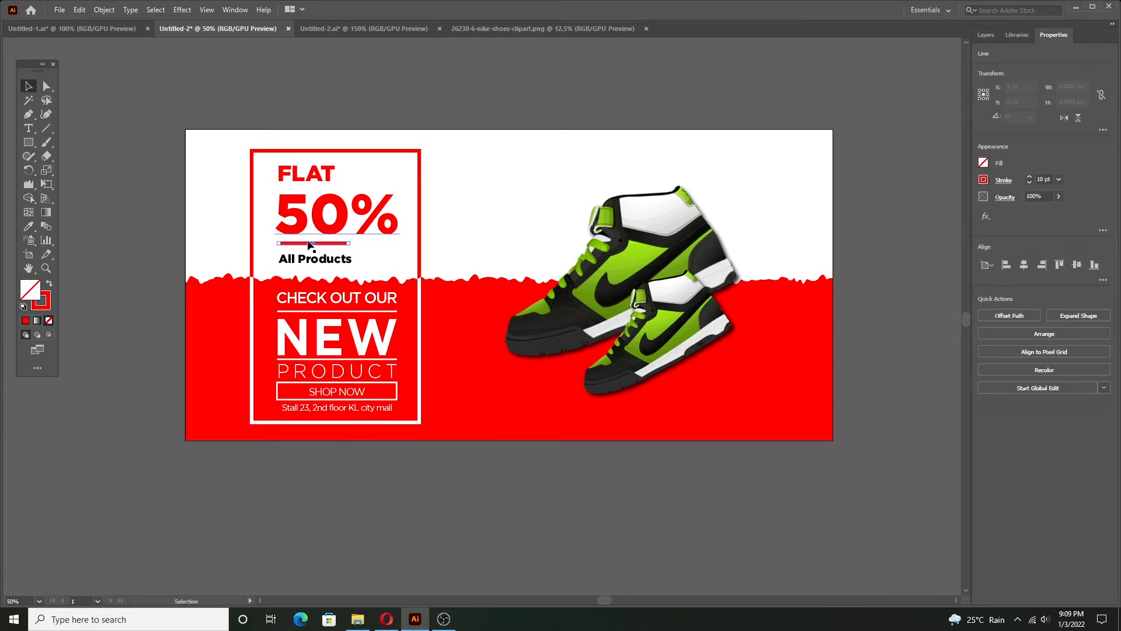
{"action": "left_click", "coordinate": [542, 77]}
- Set the stroke of the short red line under 50% to 5 pt
{"action": "left_click", "coordinate": [322, 244]}
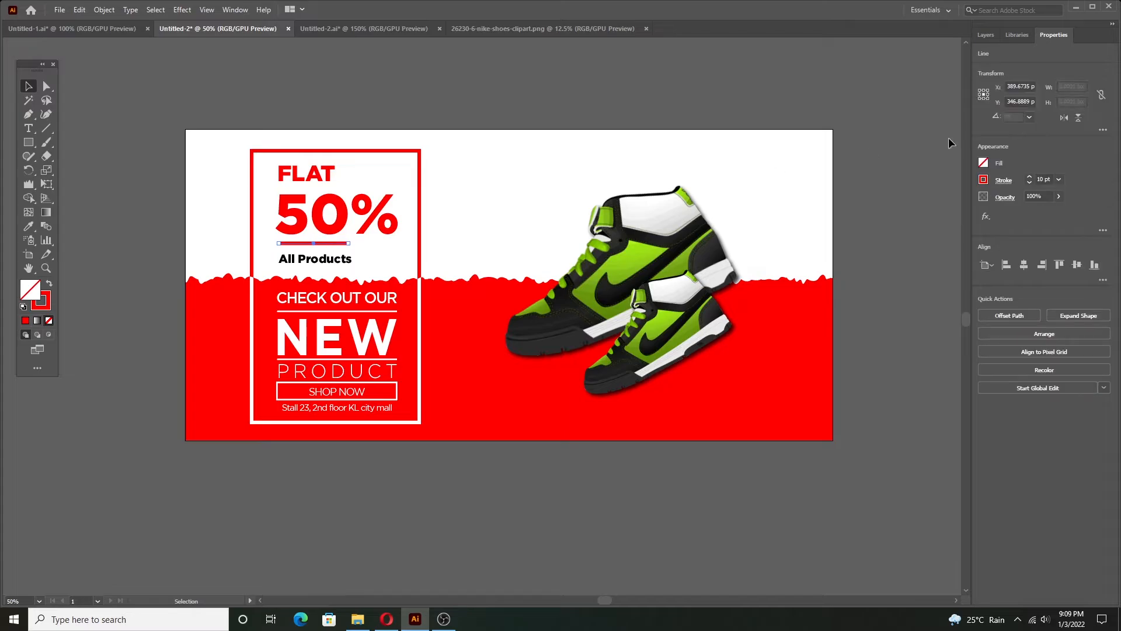
{"action": "left_click", "coordinate": [1029, 183]}
{"action": "left_click", "coordinate": [1028, 183]}
{"action": "left_click", "coordinate": [1029, 183]}
{"action": "left_click", "coordinate": [1029, 183]}
{"action": "left_click", "coordinate": [1029, 183]}
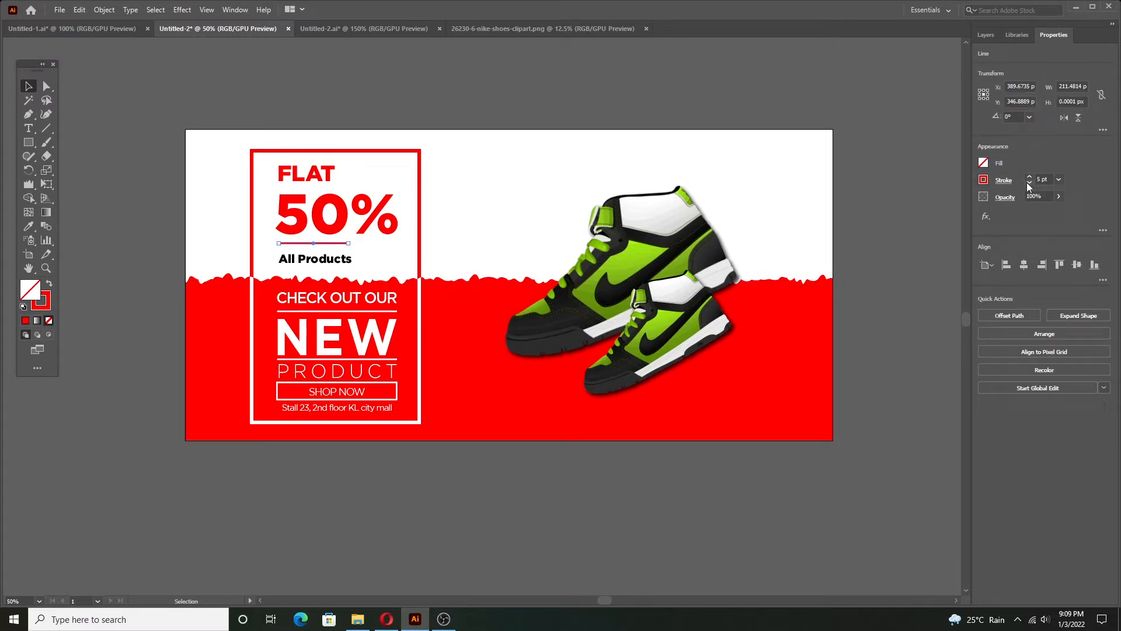
{"action": "left_click", "coordinate": [571, 127]}
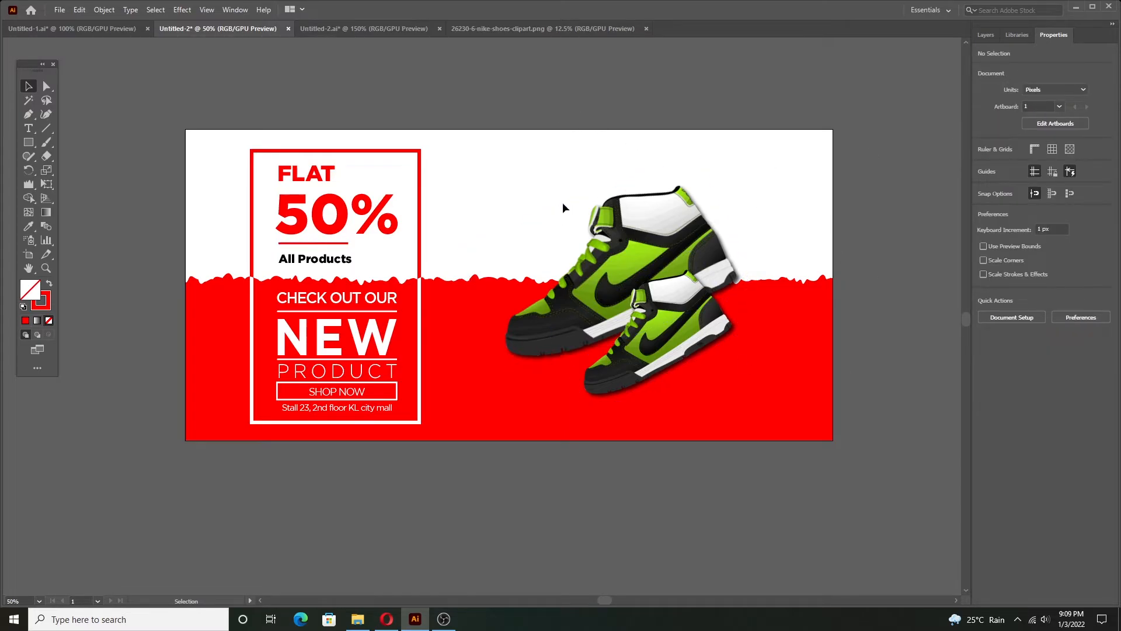
- Shift the large shoe slightly up and the small shoe slightly left, rotating each about one degree clockwise
{"action": "left_click_drag", "start_coordinate": [668, 231], "coordinate": [665, 221]}
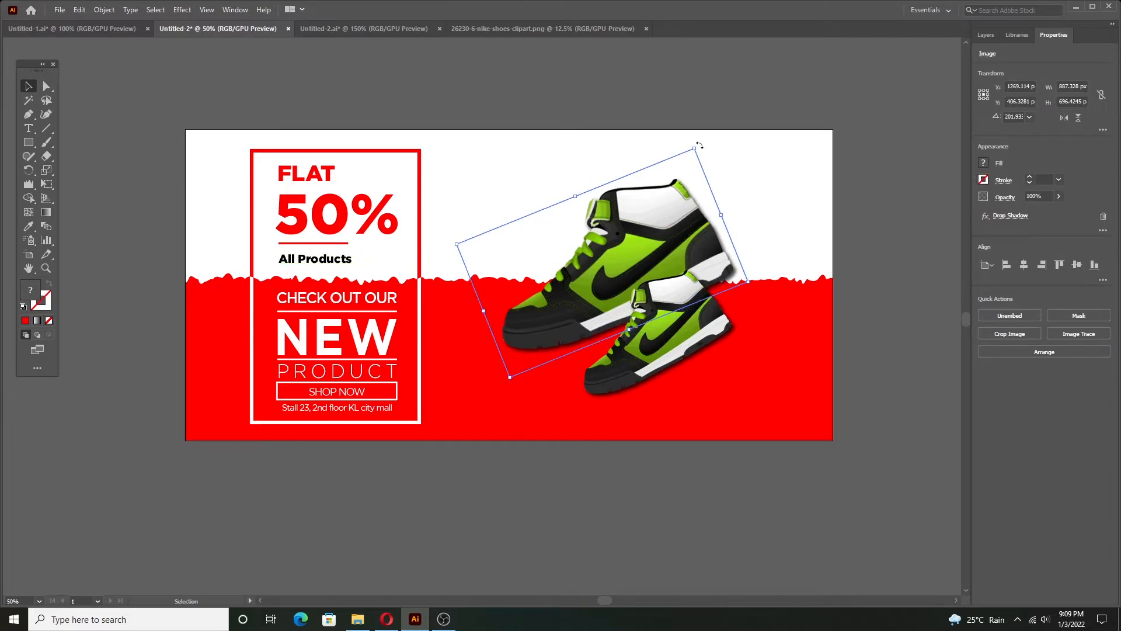
{"action": "left_click_drag", "start_coordinate": [699, 146], "coordinate": [702, 148]}
{"action": "left_click_drag", "start_coordinate": [666, 323], "coordinate": [651, 320]}
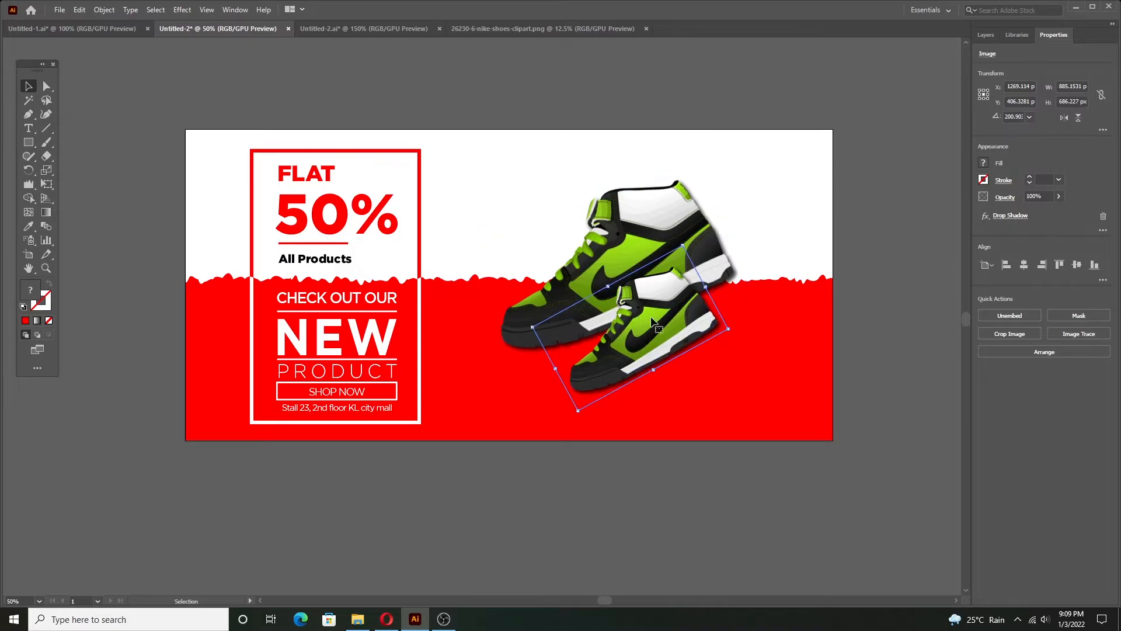
{"action": "left_click_drag", "start_coordinate": [689, 238], "coordinate": [692, 241]}
{"action": "left_click", "coordinate": [898, 369]}
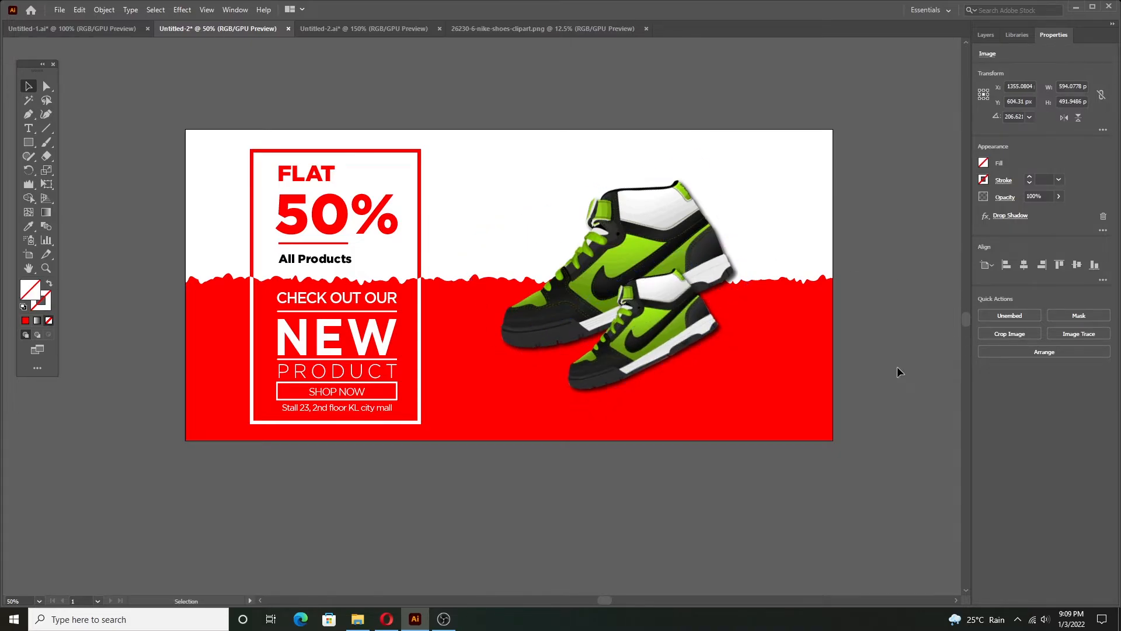
- Compare the text and shoe layout of the billboard with the finished design in Untitled-2.ai
{"action": "left_click", "coordinate": [629, 339]}
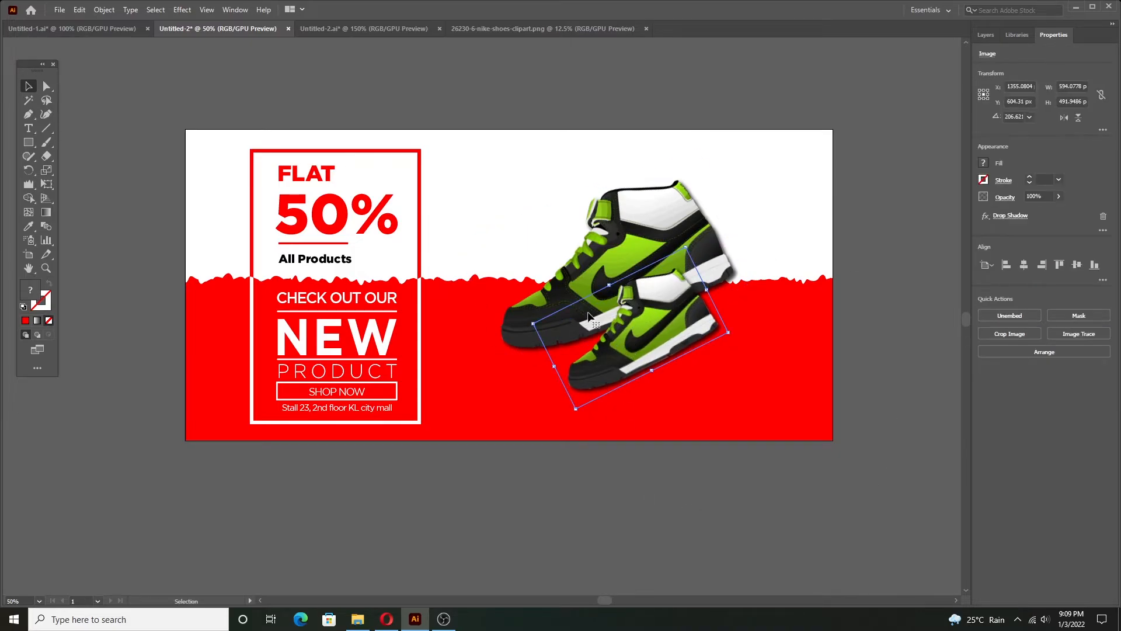
{"action": "left_click", "coordinate": [590, 315]}
{"action": "left_click", "coordinate": [338, 341]}
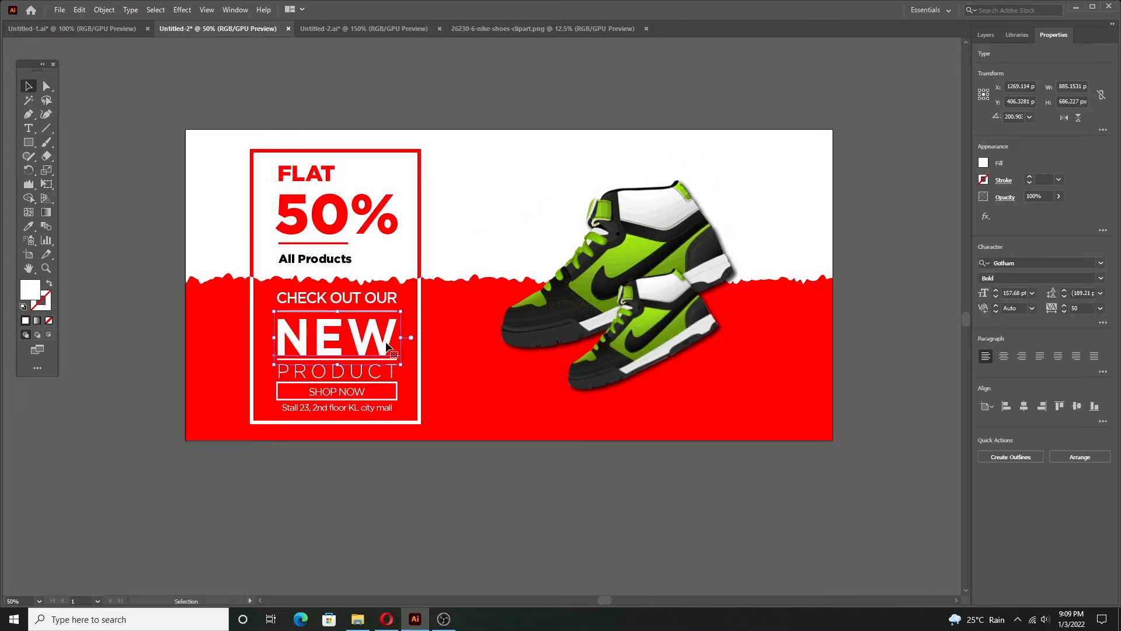
{"action": "left_click", "coordinate": [450, 514]}
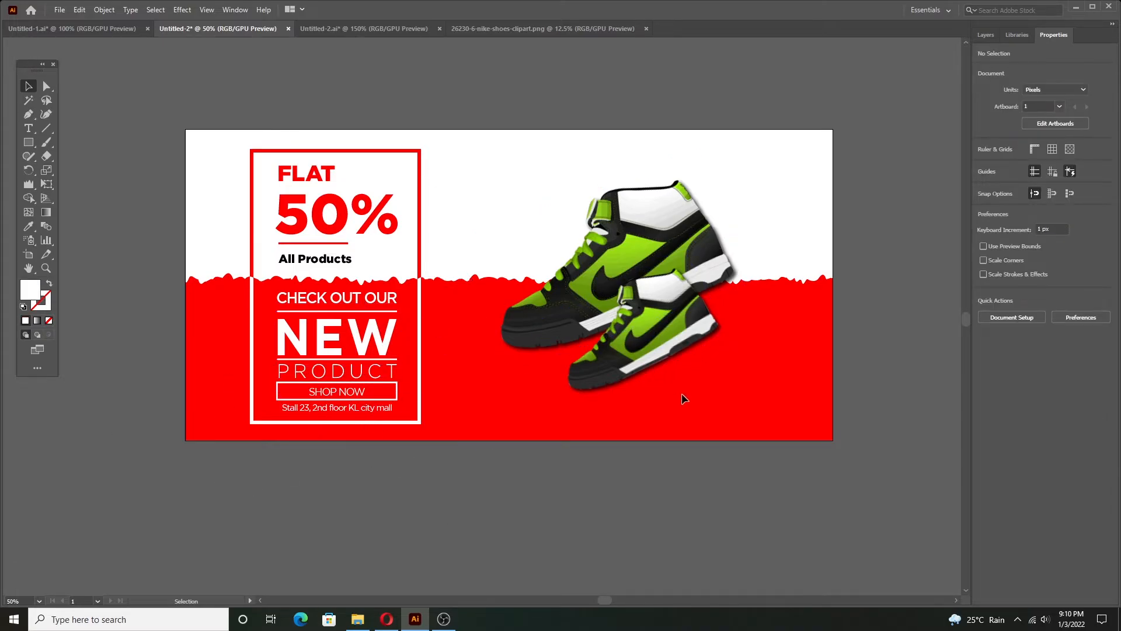
{"action": "left_click", "coordinate": [373, 29]}
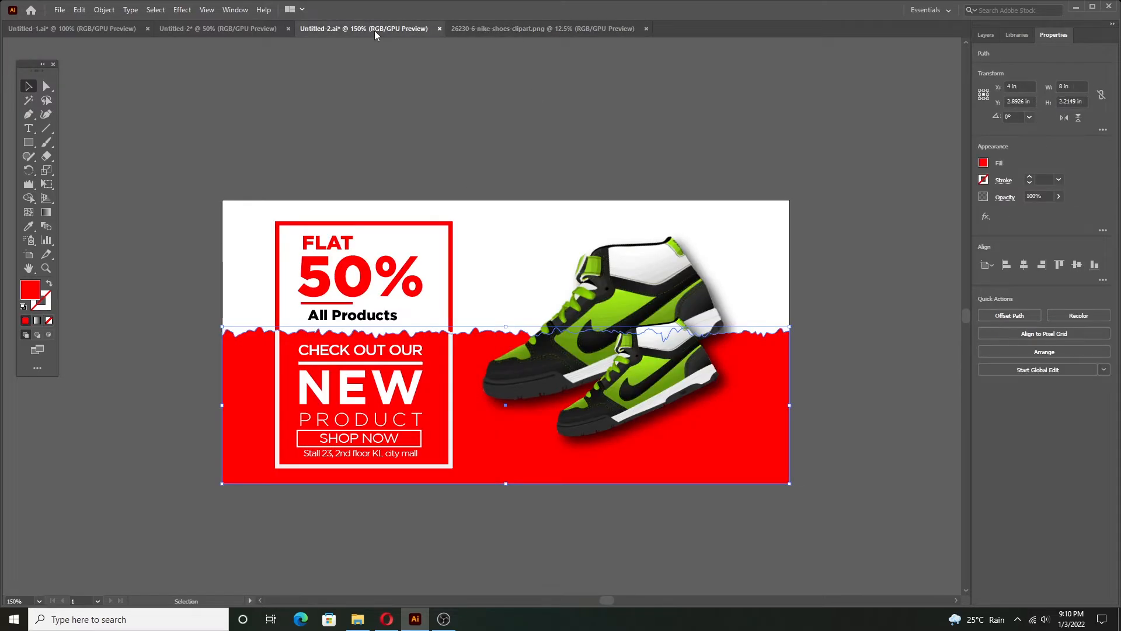
{"action": "left_click", "coordinate": [919, 272]}
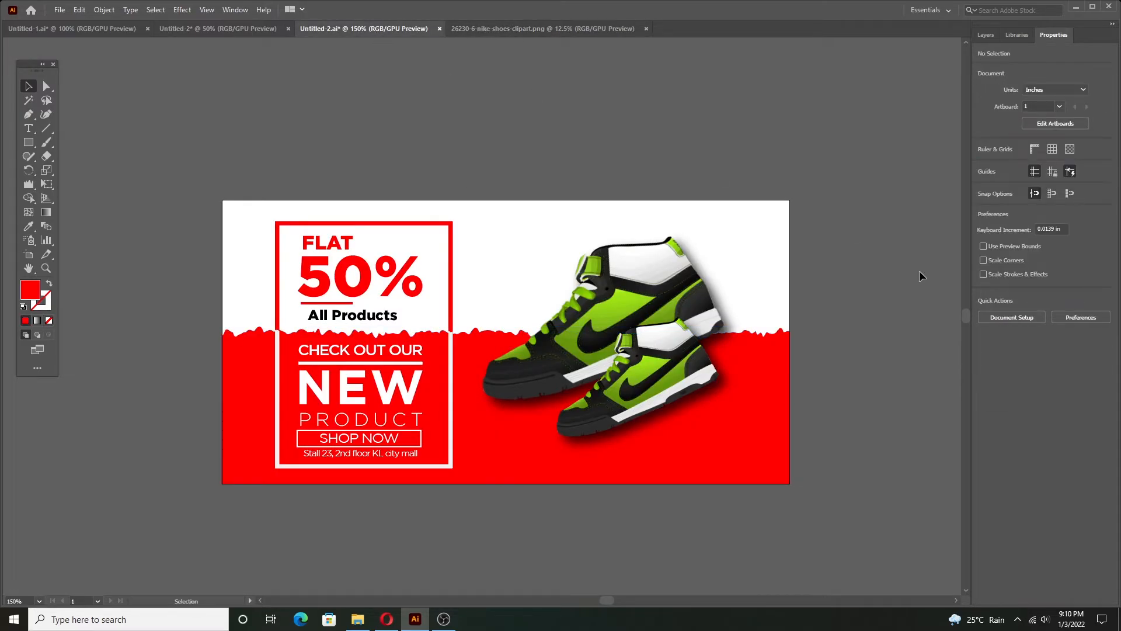
{"action": "left_click", "coordinate": [239, 31]}
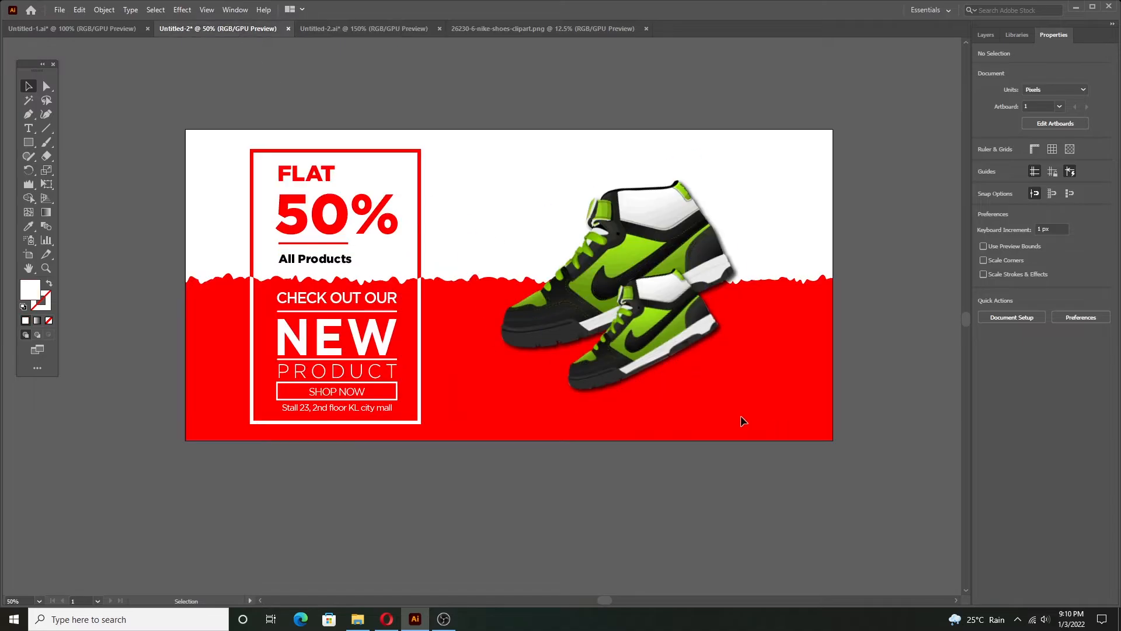
{"action": "left_click", "coordinate": [654, 350]}
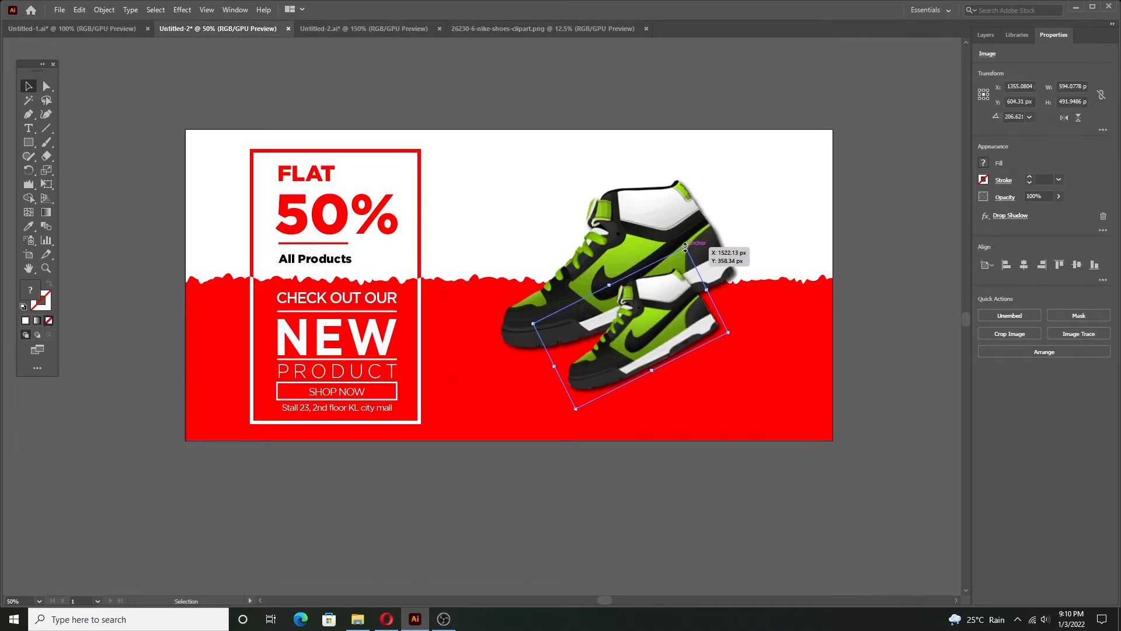
{"action": "left_click", "coordinate": [634, 457]}
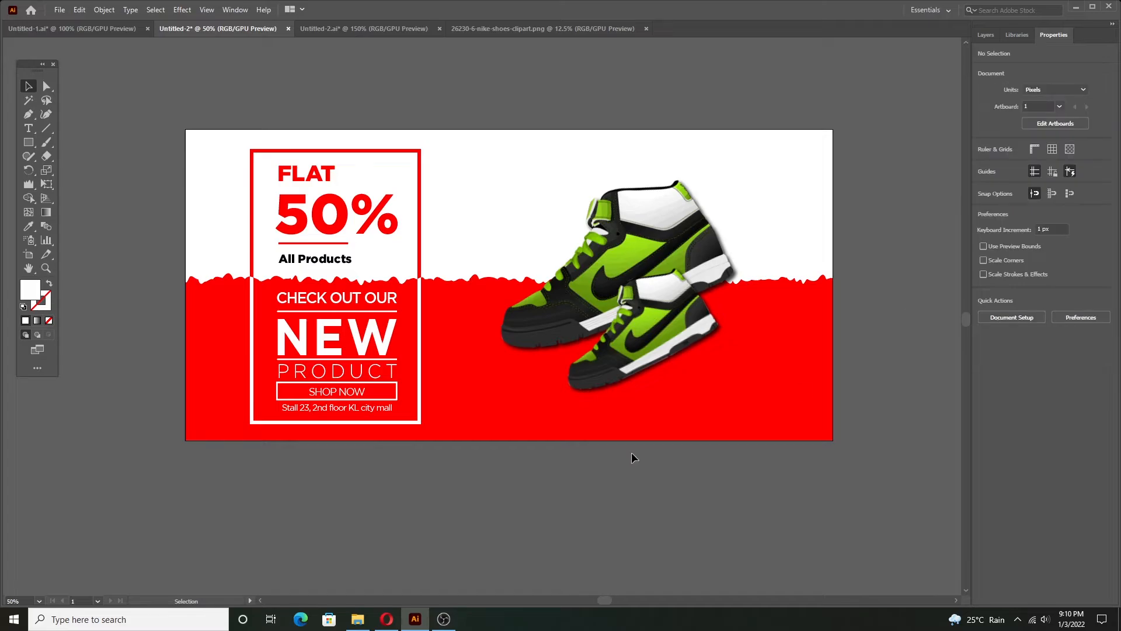
{"action": "left_click", "coordinate": [581, 399]}
{"action": "left_click", "coordinate": [459, 234]}
{"action": "left_click", "coordinate": [636, 251]}
{"action": "left_click", "coordinate": [626, 289]}
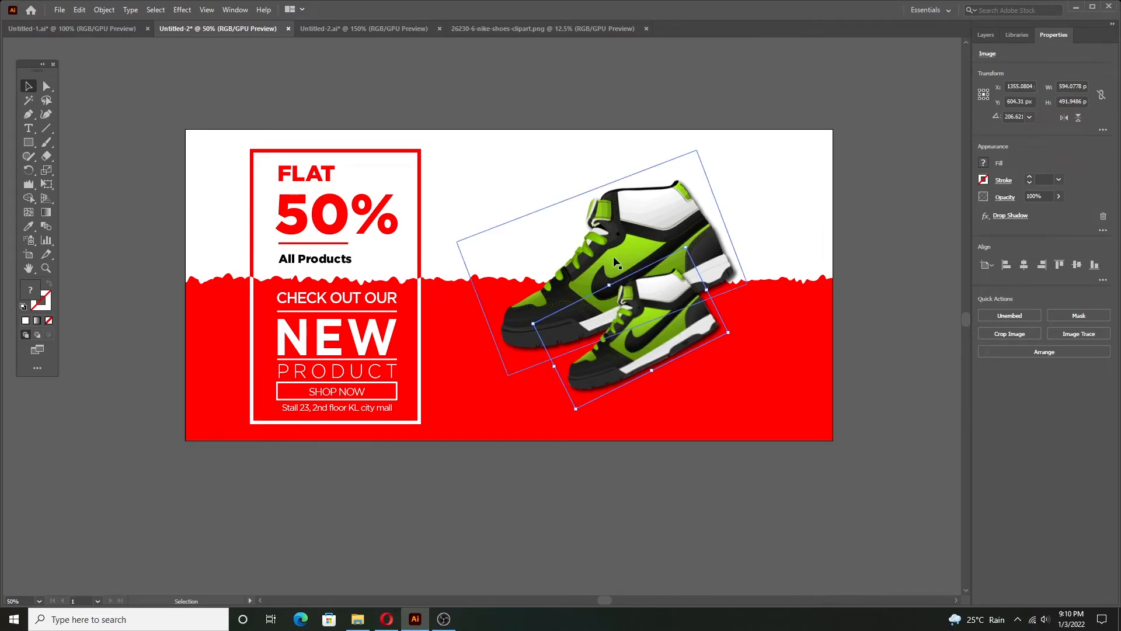
{"action": "left_click", "coordinate": [609, 214]}
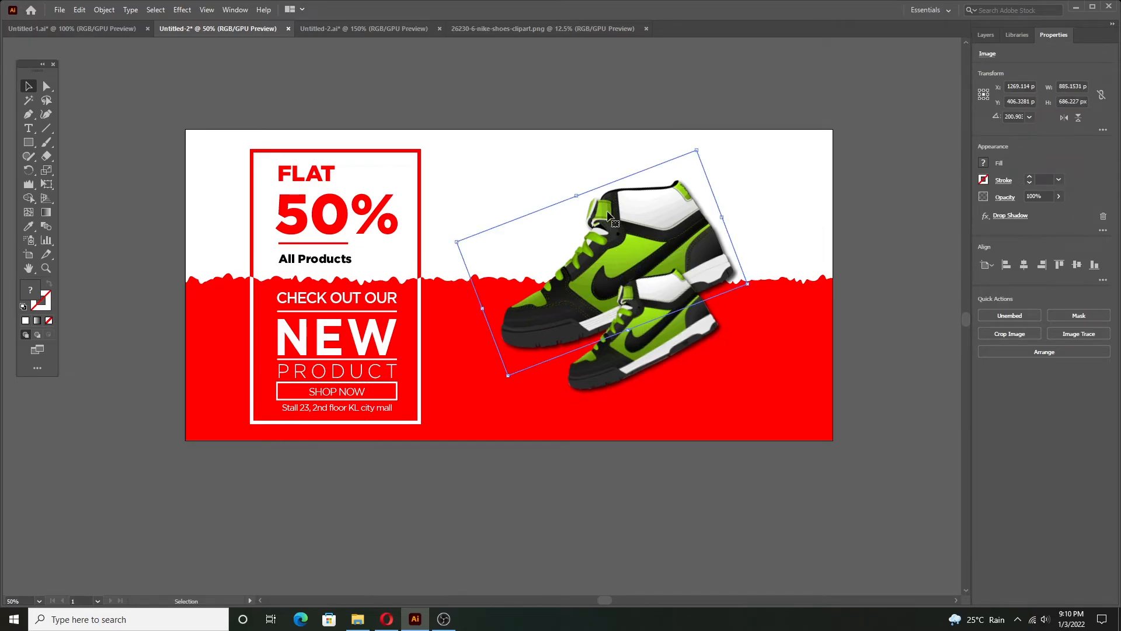
{"action": "left_click", "coordinate": [513, 114]}
- Export the artboard for screens as JPG 100 at 1000 ppi, replacing the existing Artboard 1.jpg
{"action": "left_click", "coordinate": [59, 10]}
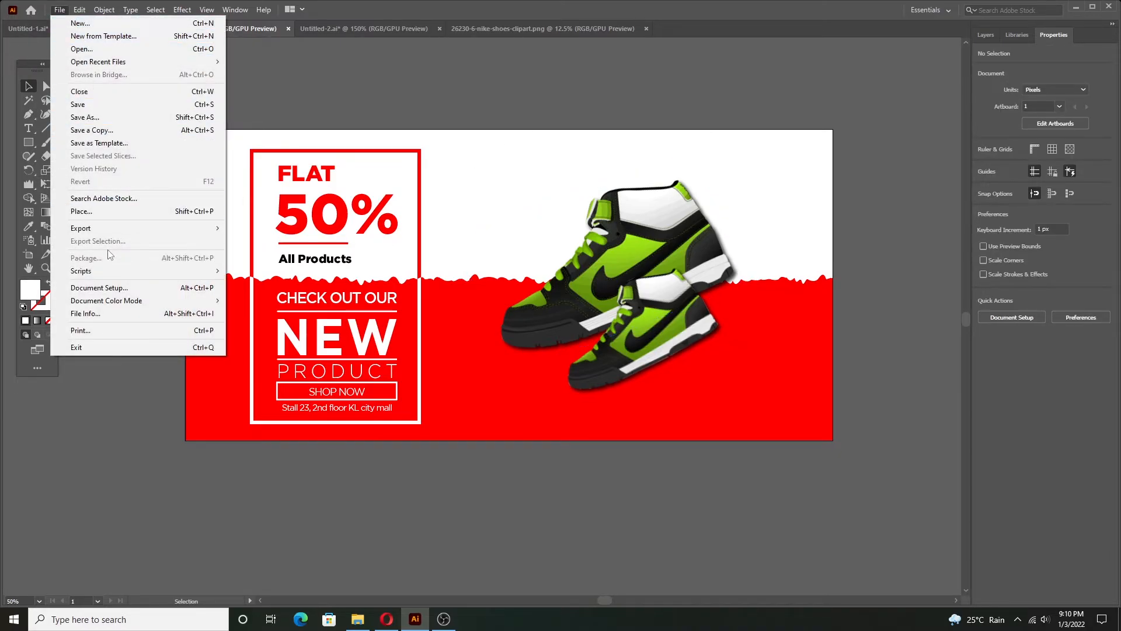
{"action": "mouse_move", "coordinate": [108, 232]}
{"action": "left_click", "coordinate": [276, 228]}
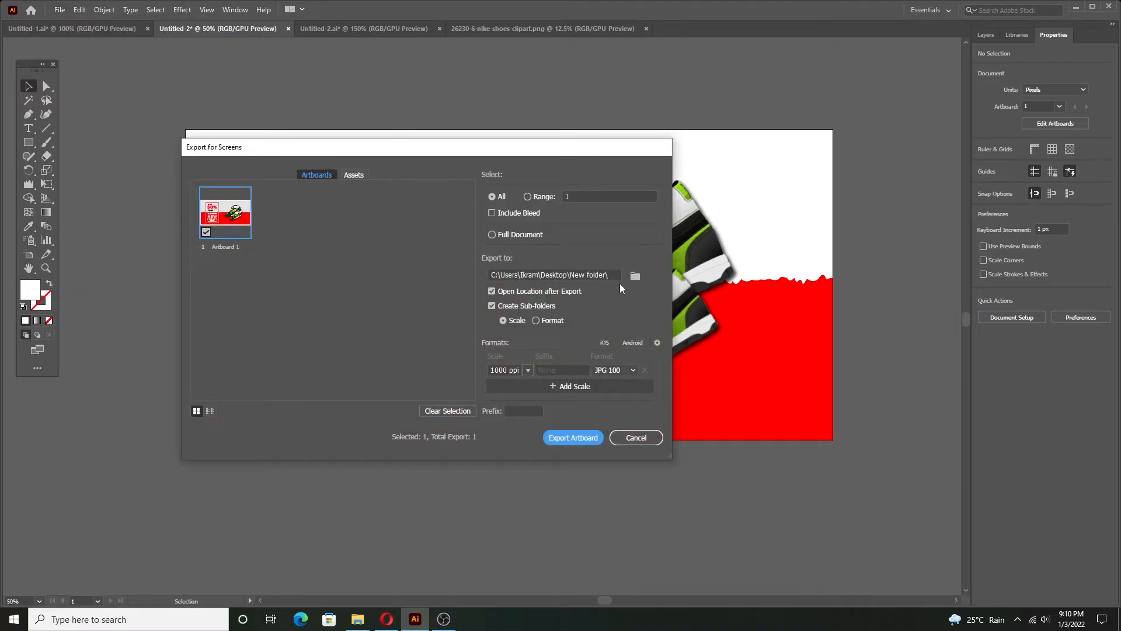
{"action": "left_click", "coordinate": [573, 439]}
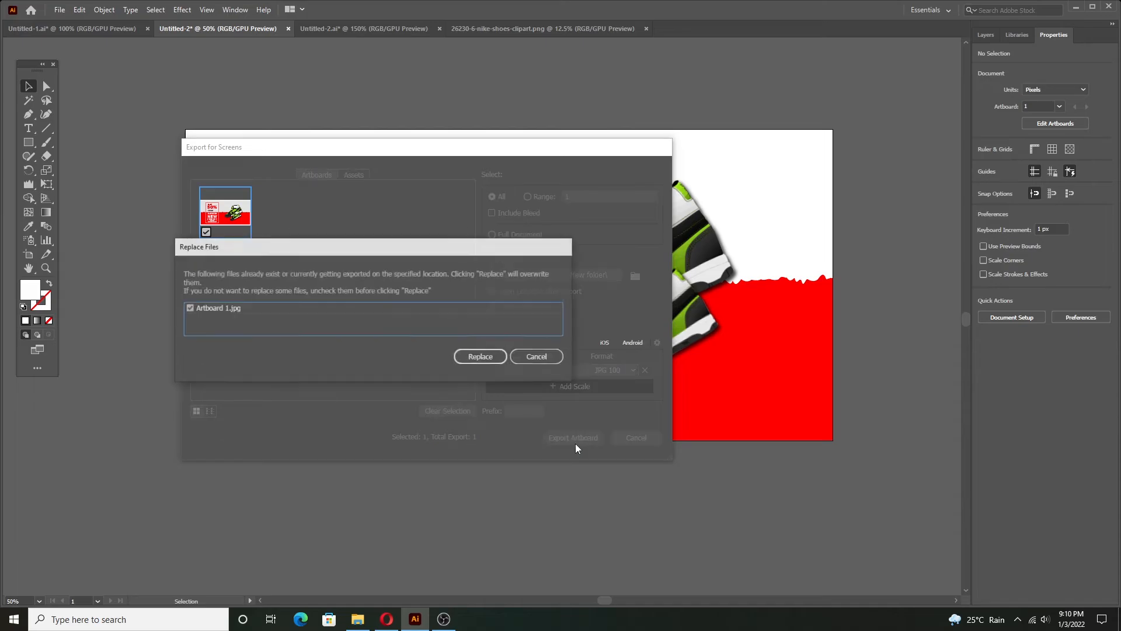
{"action": "left_click", "coordinate": [479, 357]}
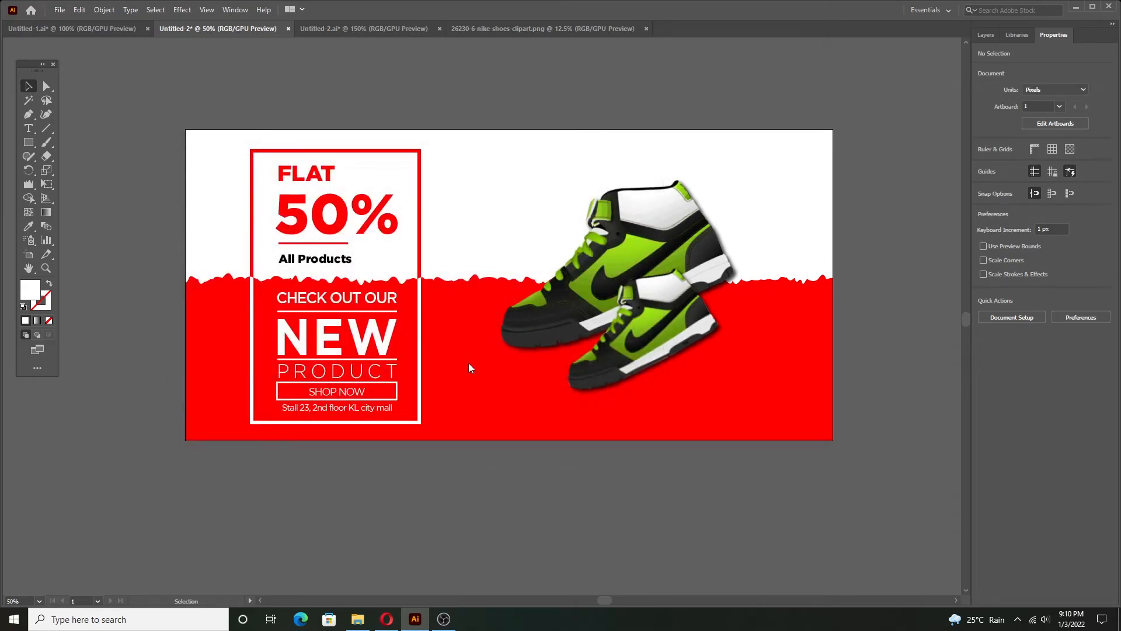
- Switch to File Explorer, move the exported 1000ppi folder into New folder (2) and open it
{"action": "mouse_move", "coordinate": [357, 619]}
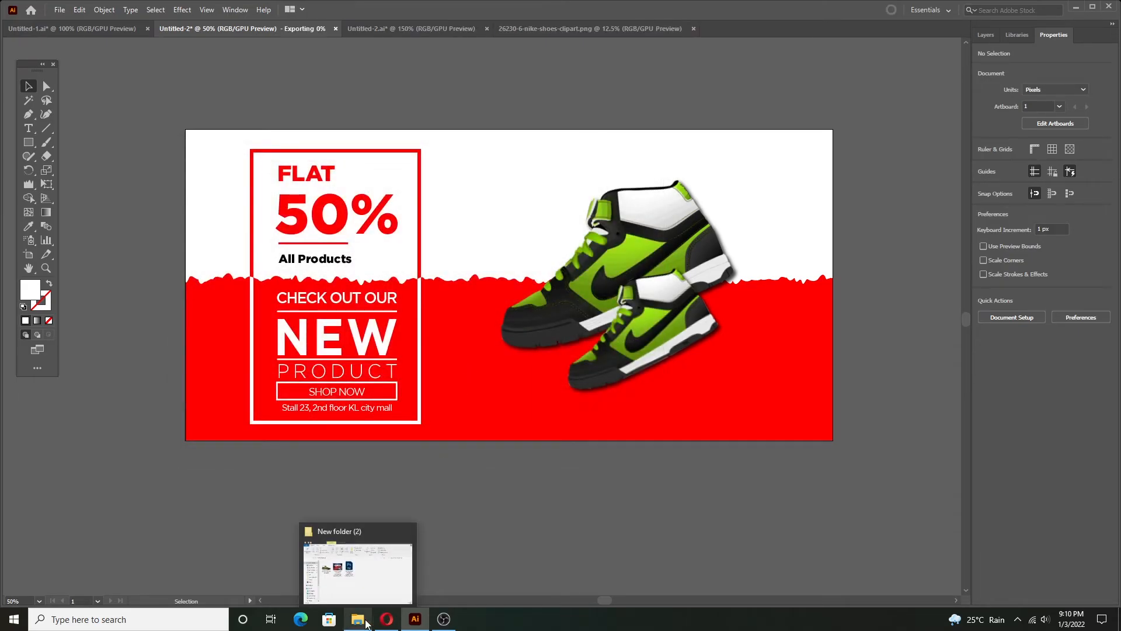
{"action": "left_click", "coordinate": [350, 561]}
{"action": "right_click", "coordinate": [689, 265]}
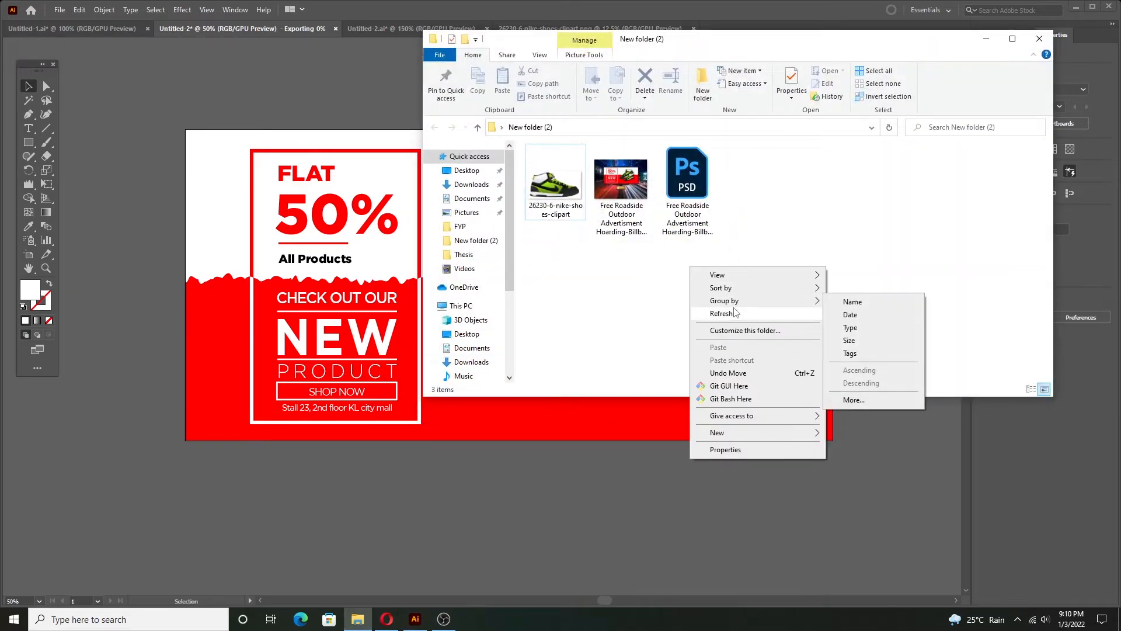
{"action": "left_click", "coordinate": [733, 314]}
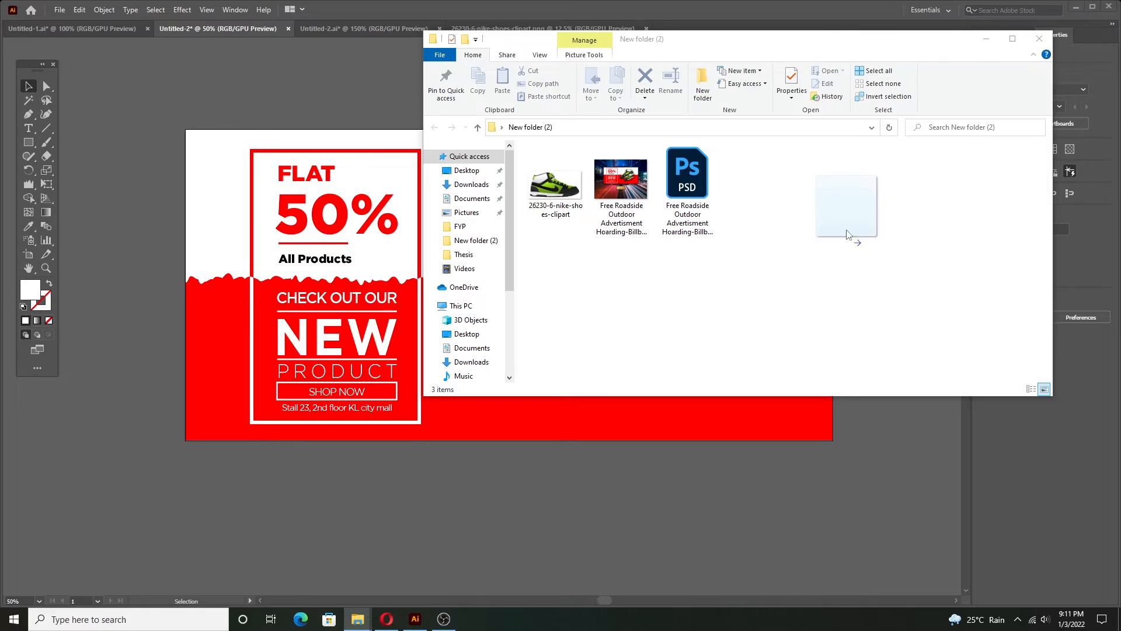
{"action": "left_click", "coordinate": [762, 181]}
{"action": "double_click", "coordinate": [762, 181]}
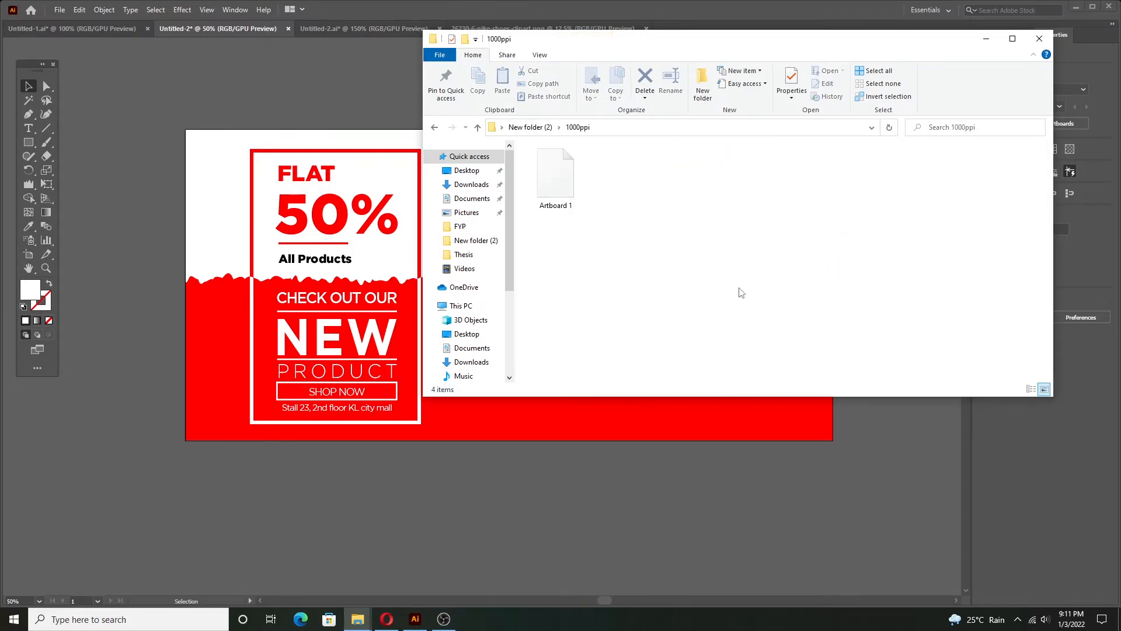
- Open the exported Artboard 1 image in Photos, inspect the billboard up close, and put the viewer and folder away
{"action": "double_click", "coordinate": [556, 181]}
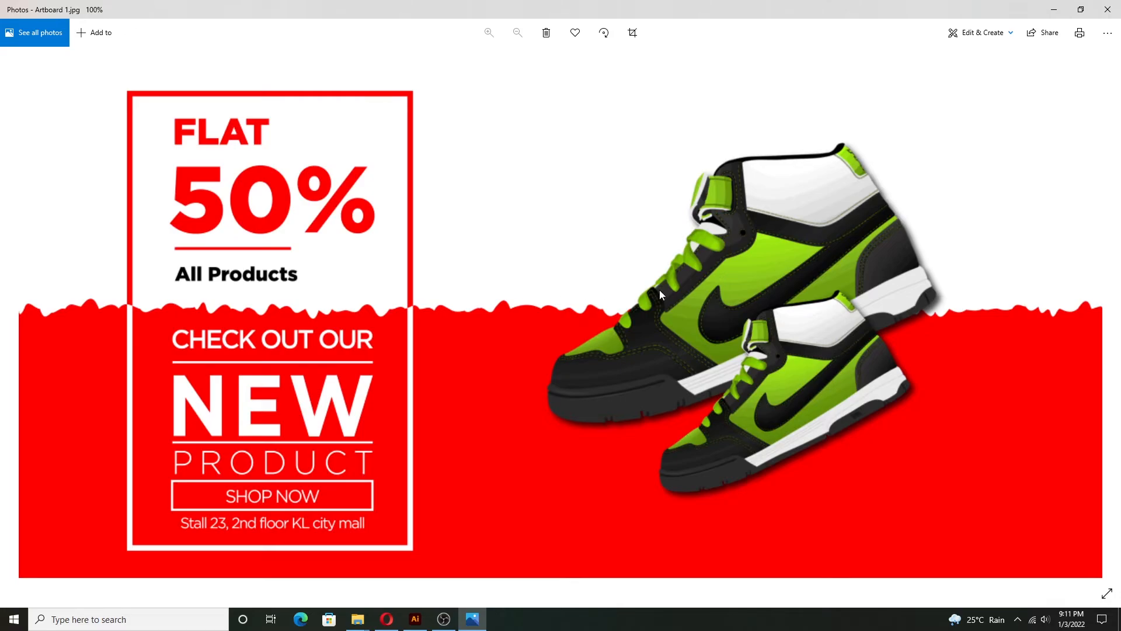
{"action": "key", "text": "super"}
{"action": "key", "text": "super"}
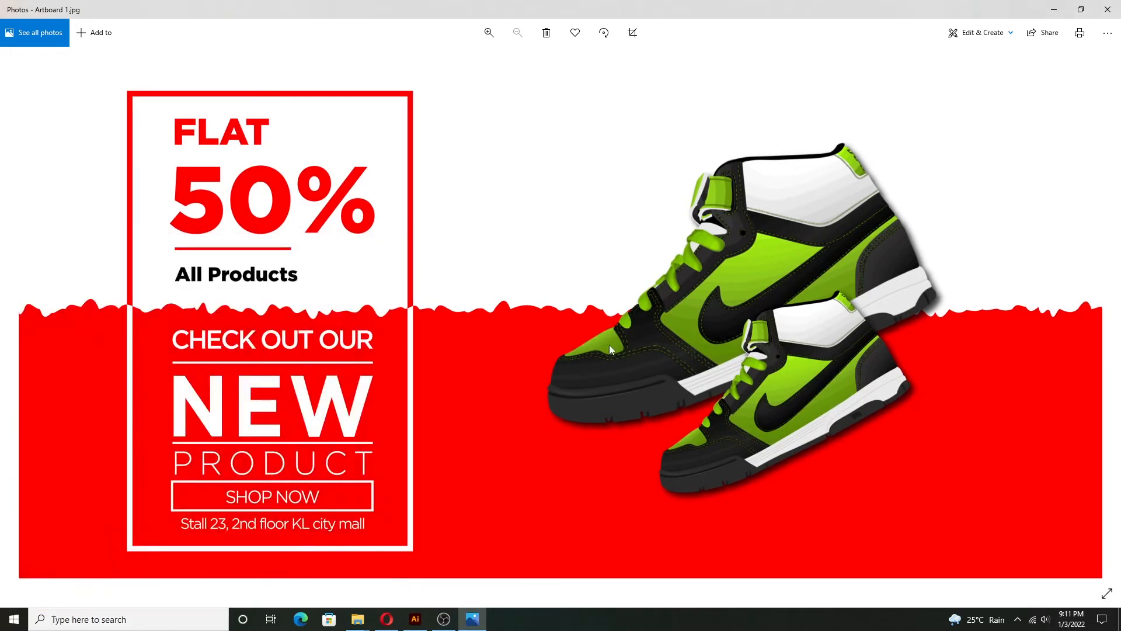
{"action": "scroll", "coordinate": [754, 345], "scroll_direction": "up", "scroll_amount": 3}
{"action": "scroll", "coordinate": [741, 343], "scroll_direction": "down", "scroll_amount": 3}
{"action": "scroll", "coordinate": [371, 339], "scroll_direction": "up", "scroll_amount": 2}
{"action": "scroll", "coordinate": [369, 339], "scroll_direction": "down", "scroll_amount": 2}
{"action": "left_click", "coordinate": [1108, 10]}
{"action": "left_click", "coordinate": [682, 306]}
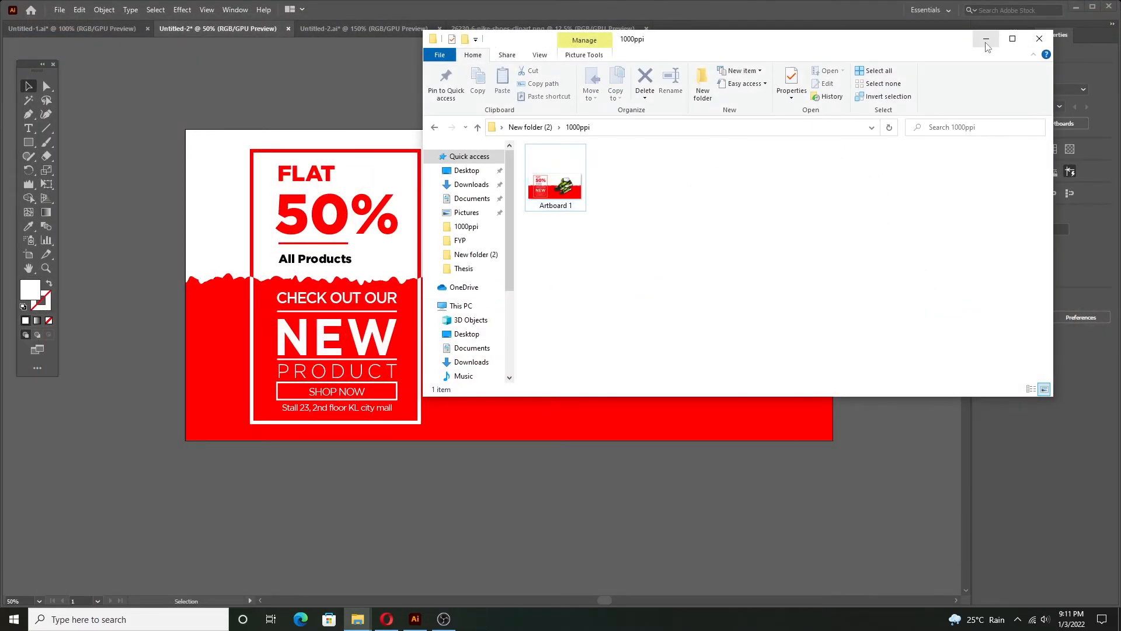
{"action": "left_click", "coordinate": [985, 41]}
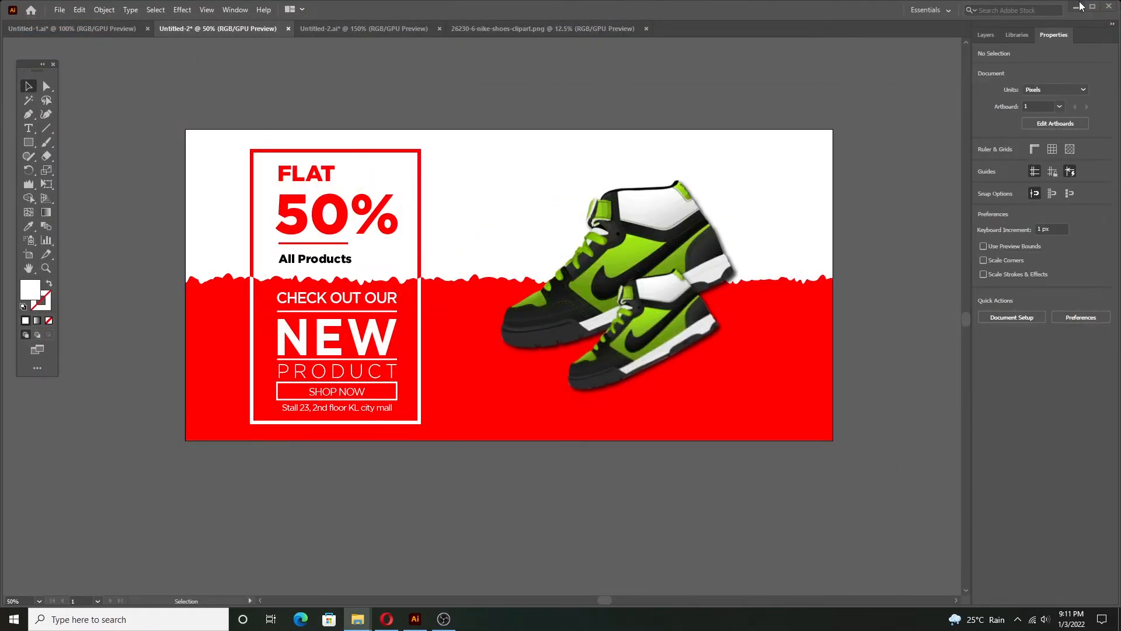
- Open the Free Roadside Outdoor Advertisment Hoarding-Billboard PSD from New folder (2) in Photoshop
{"action": "mouse_move", "coordinate": [357, 618]}
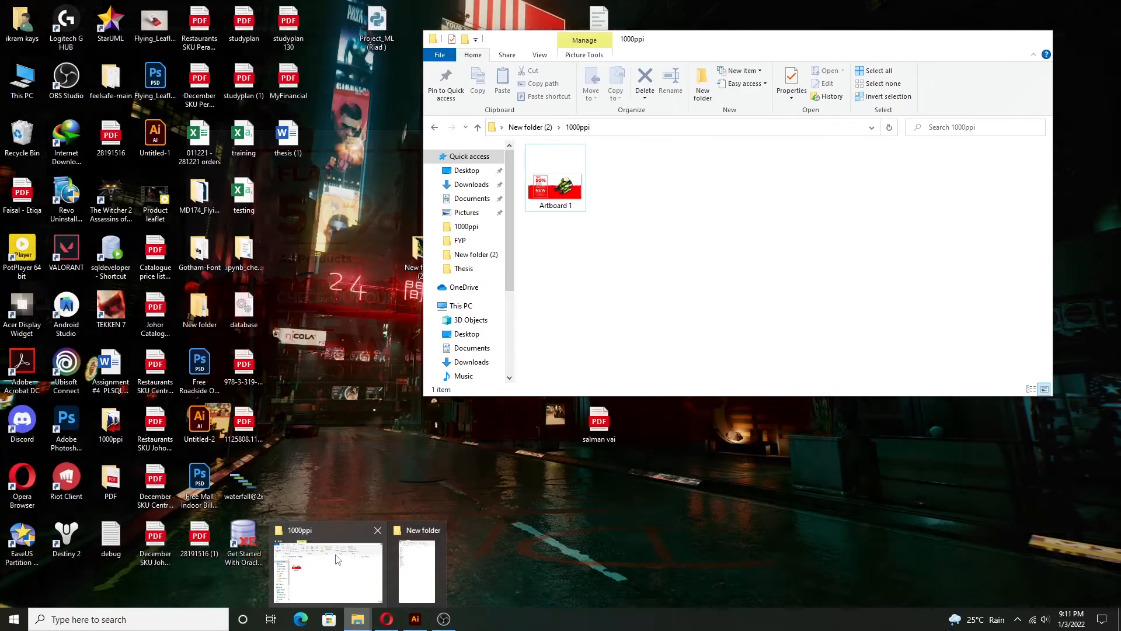
{"action": "left_click", "coordinate": [327, 561]}
{"action": "left_click", "coordinate": [547, 128]}
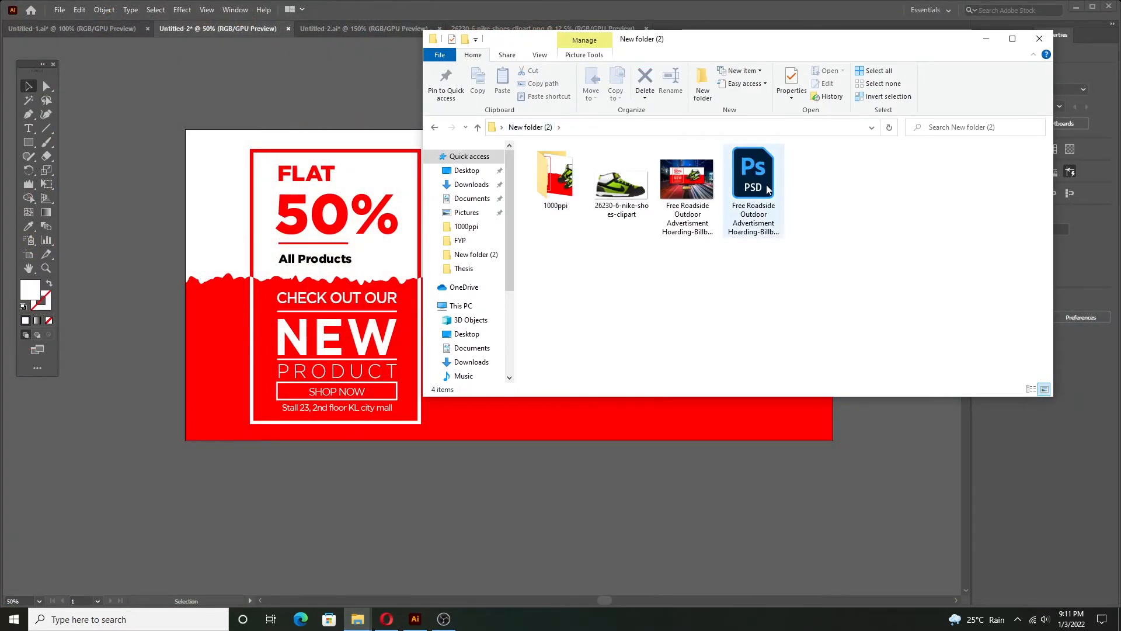
{"action": "left_click", "coordinate": [770, 191]}
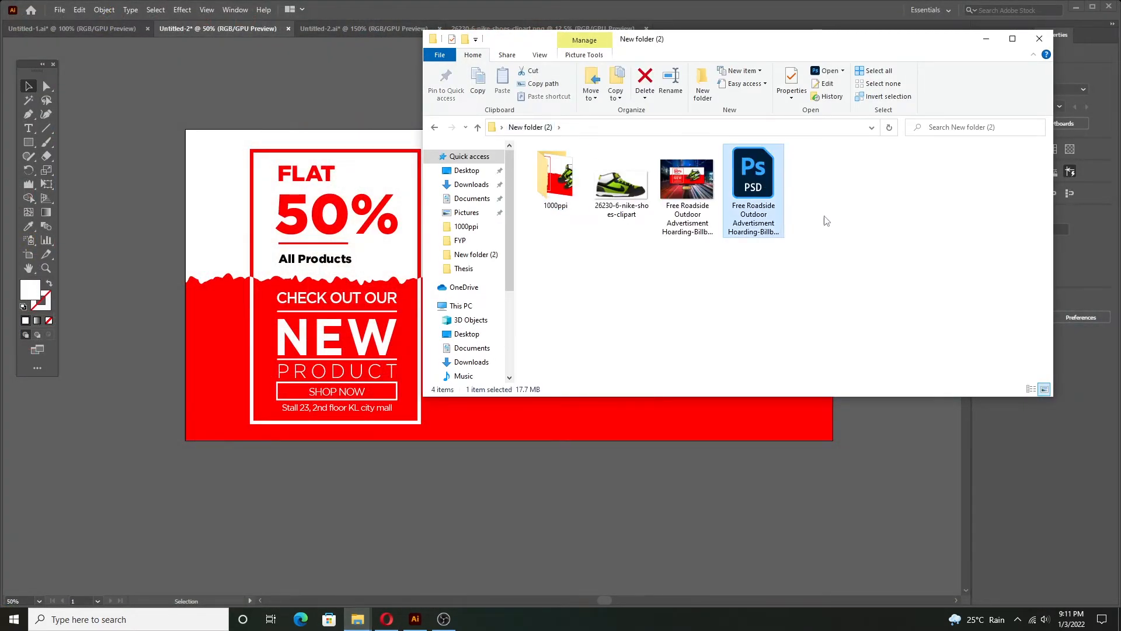
{"action": "double_click", "coordinate": [759, 223]}
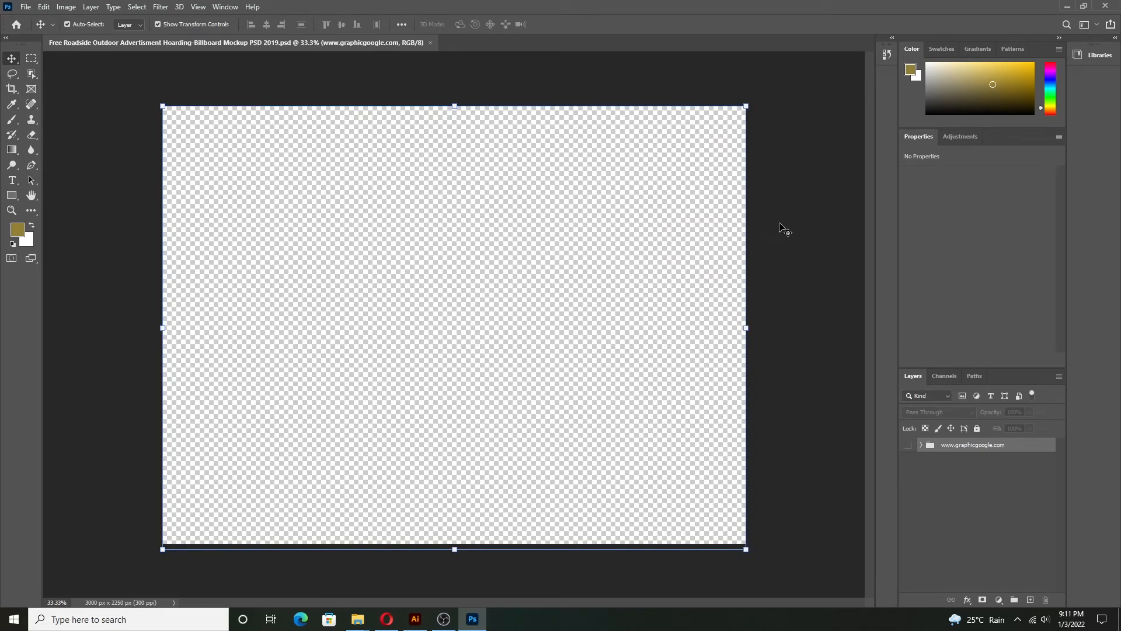
{"action": "left_click", "coordinate": [921, 444]}
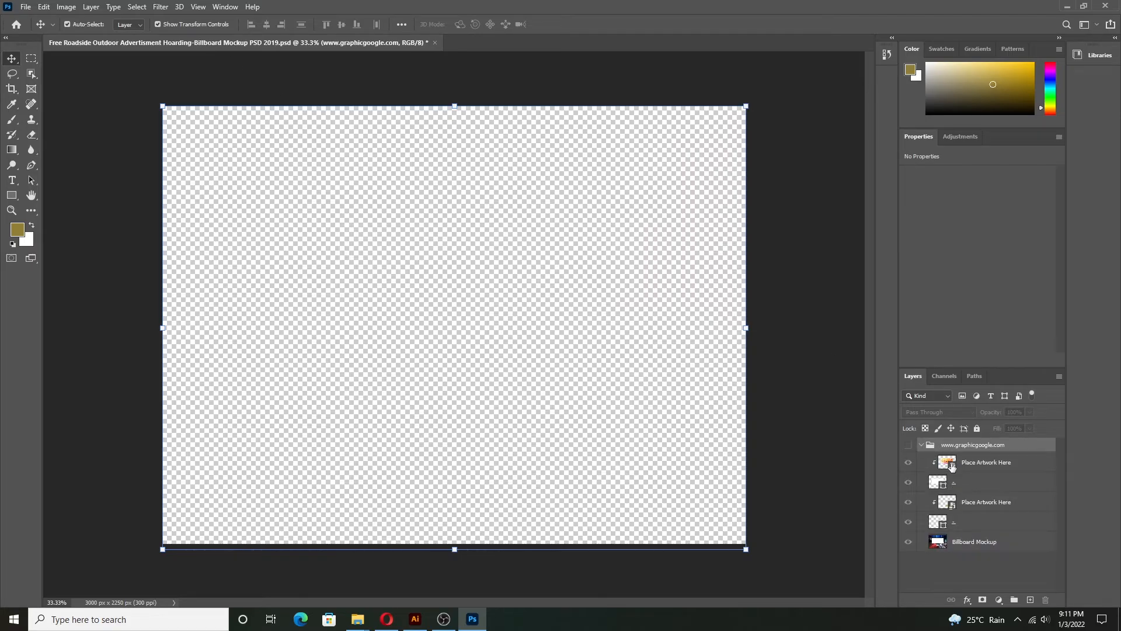
{"action": "left_click", "coordinate": [984, 466]}
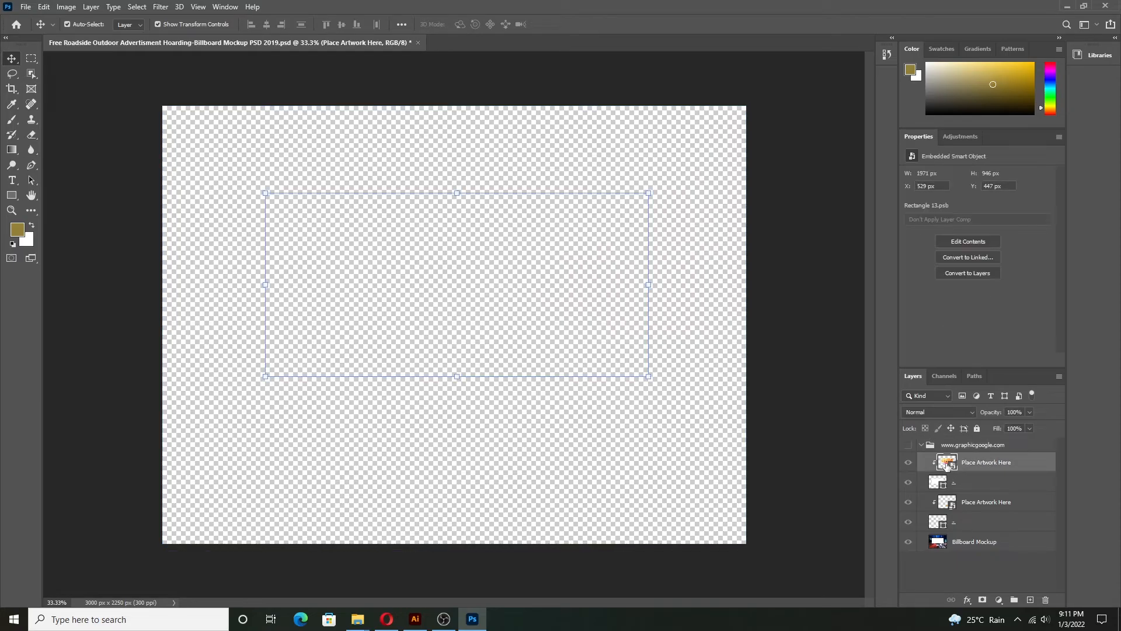
{"action": "double_click", "coordinate": [948, 462]}
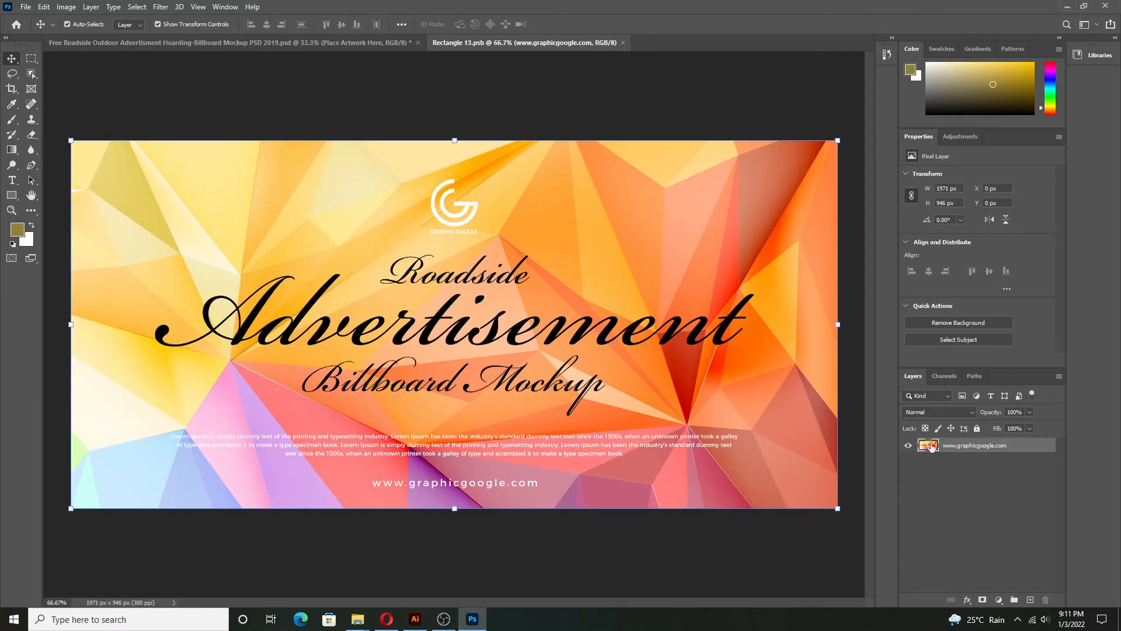
{"action": "left_click", "coordinate": [313, 42]}
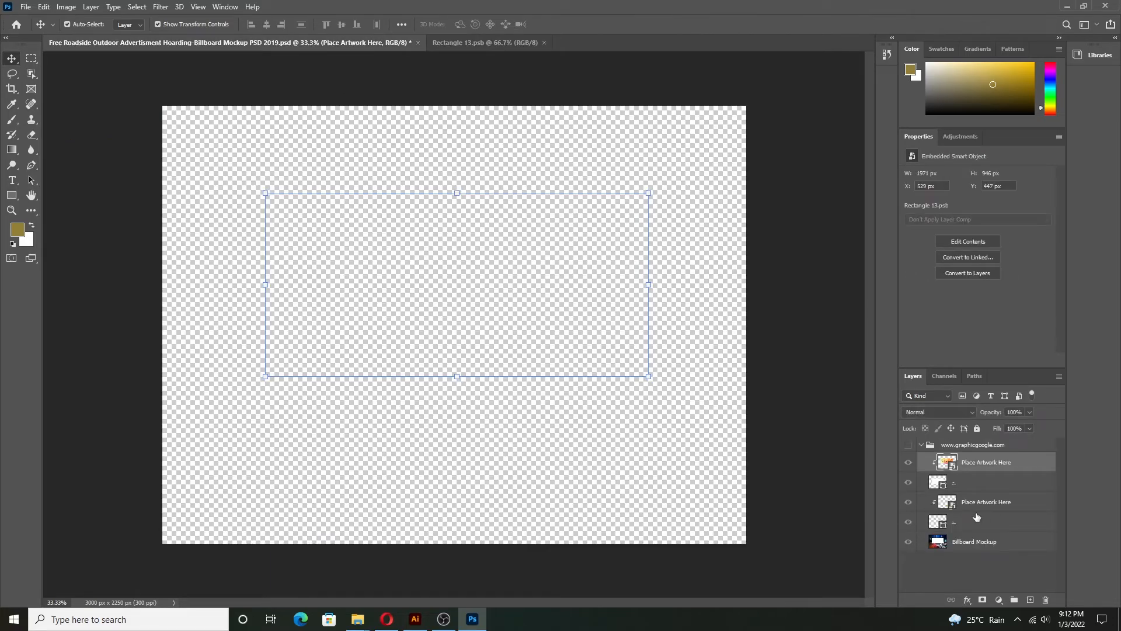
{"action": "left_click", "coordinate": [909, 544]}
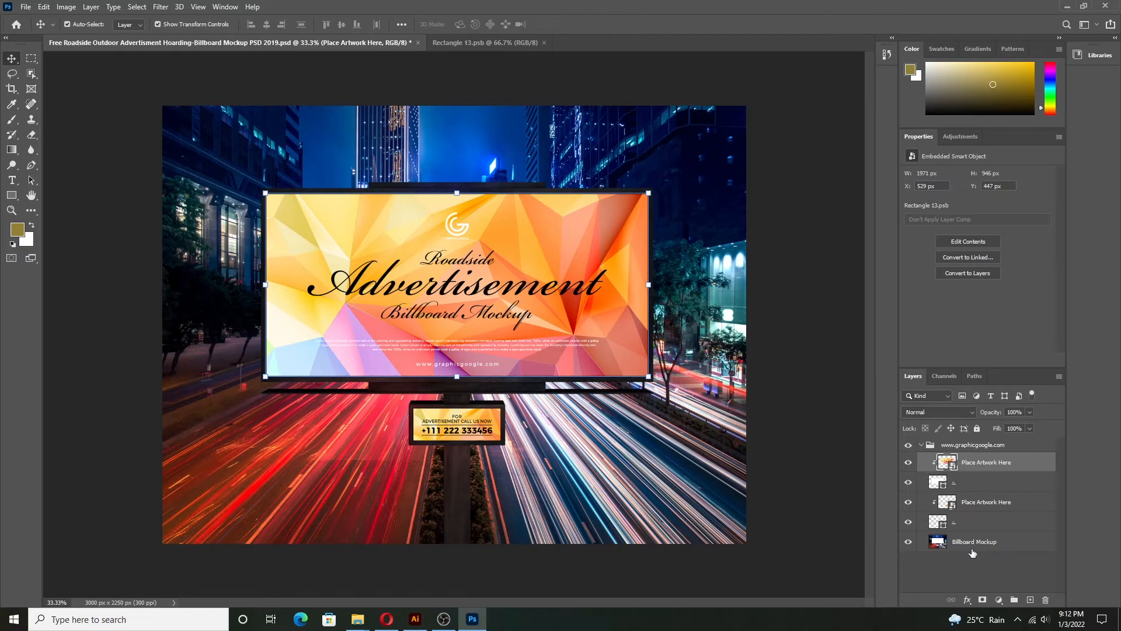
- Toggle the visibility of the Billboard Mockup, lower shape and lower Place Artwork Here layers to identify what each one controls
{"action": "left_click", "coordinate": [910, 543]}
{"action": "left_click", "coordinate": [909, 541]}
{"action": "left_click", "coordinate": [909, 521]}
{"action": "left_click", "coordinate": [909, 521]}
{"action": "left_click", "coordinate": [908, 502]}
{"action": "left_click", "coordinate": [908, 502]}
- Open the main billboard's Place Artwork Here smart object, add an empty layer and delete the sample artwork layer
{"action": "double_click", "coordinate": [947, 463]}
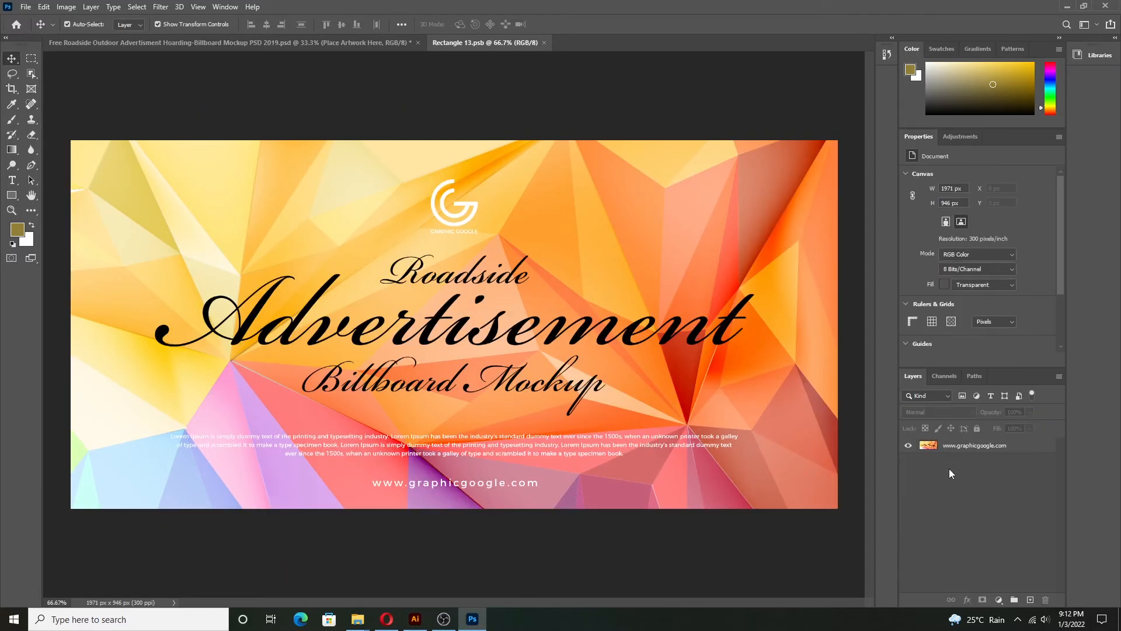
{"action": "left_click", "coordinate": [595, 286]}
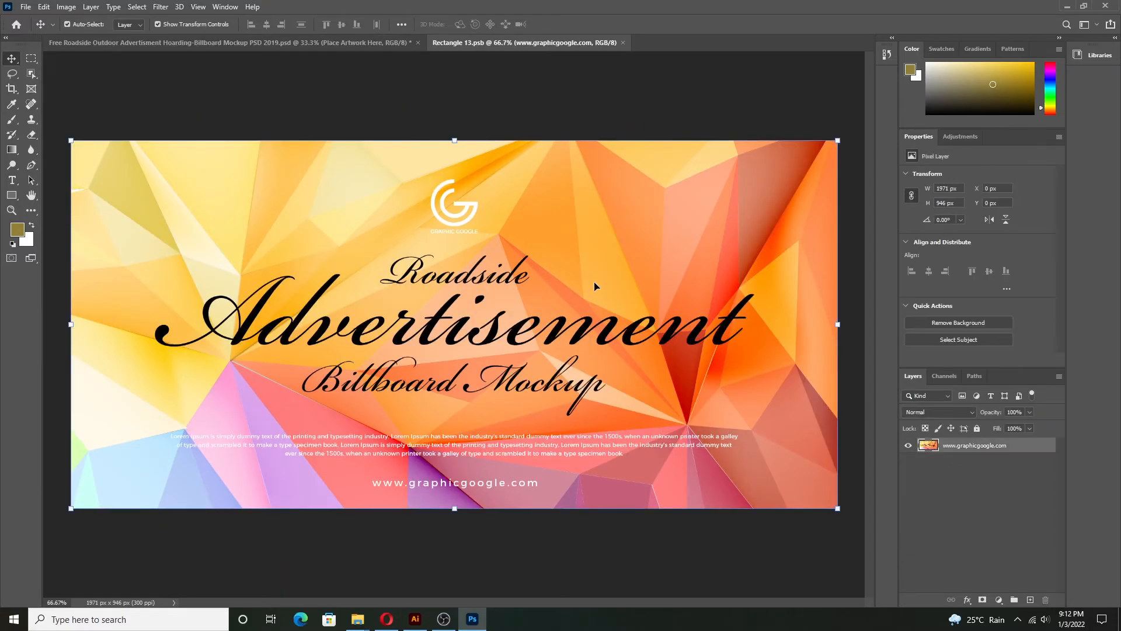
{"action": "left_click", "coordinate": [1030, 600]}
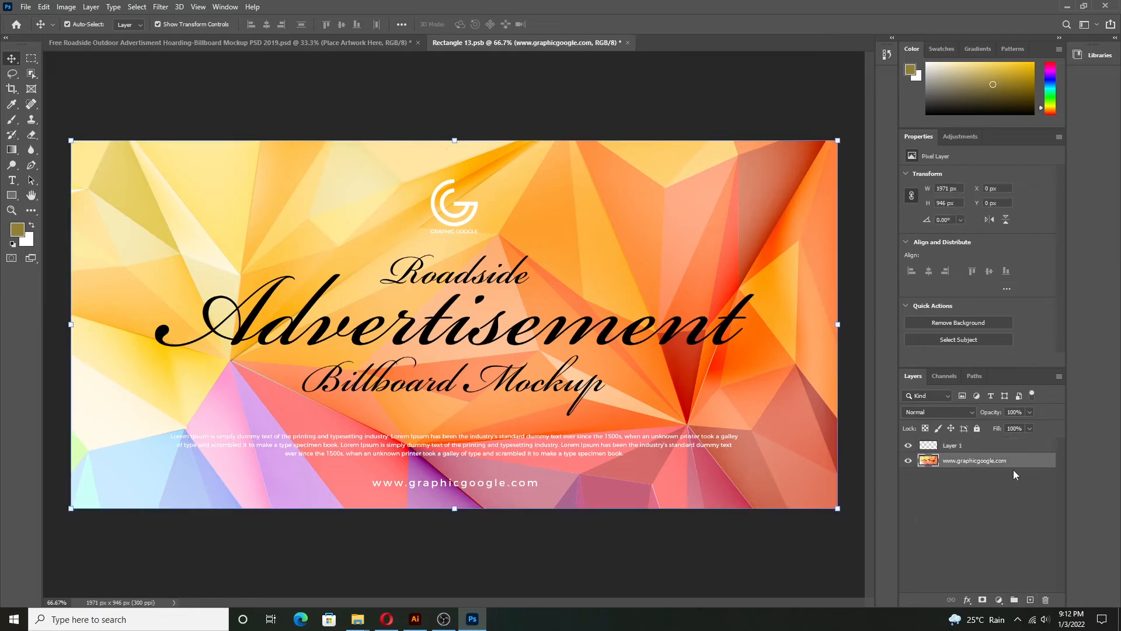
{"action": "left_click", "coordinate": [1045, 601]}
{"action": "left_click", "coordinate": [504, 231]}
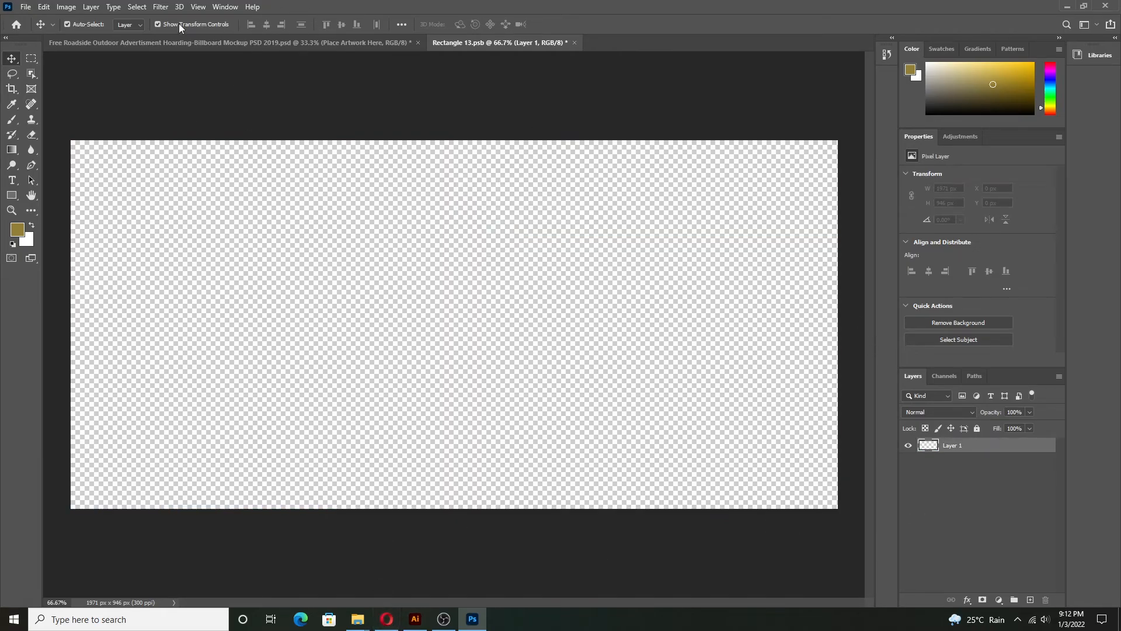
{"action": "left_click", "coordinate": [44, 6]}
{"action": "mouse_move", "coordinate": [26, 8]}
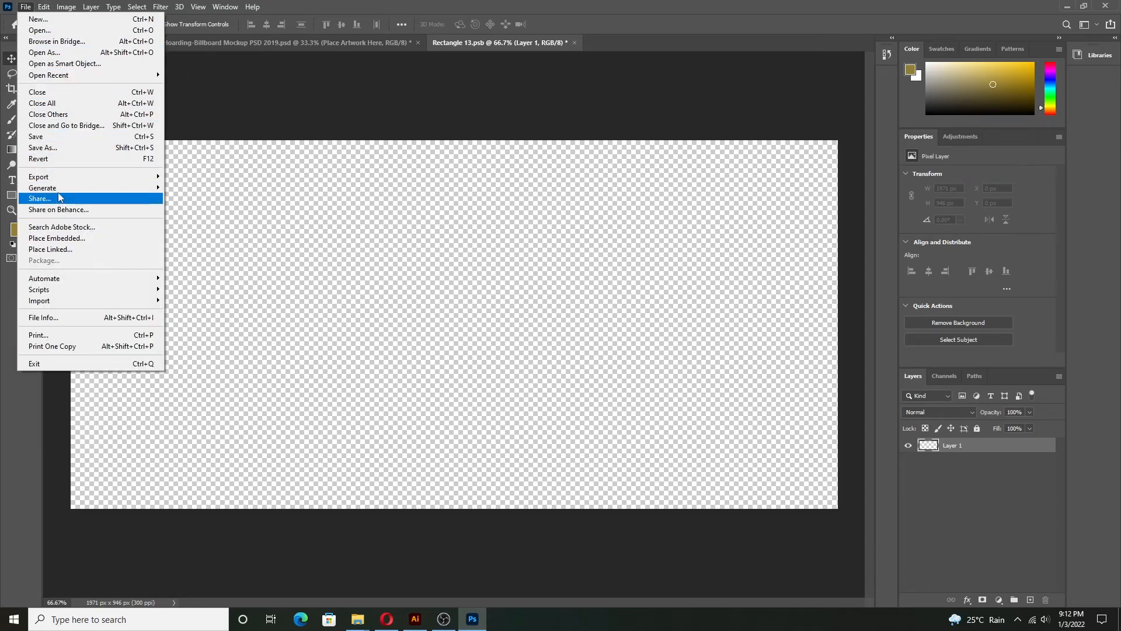
{"action": "left_click", "coordinate": [66, 34]}
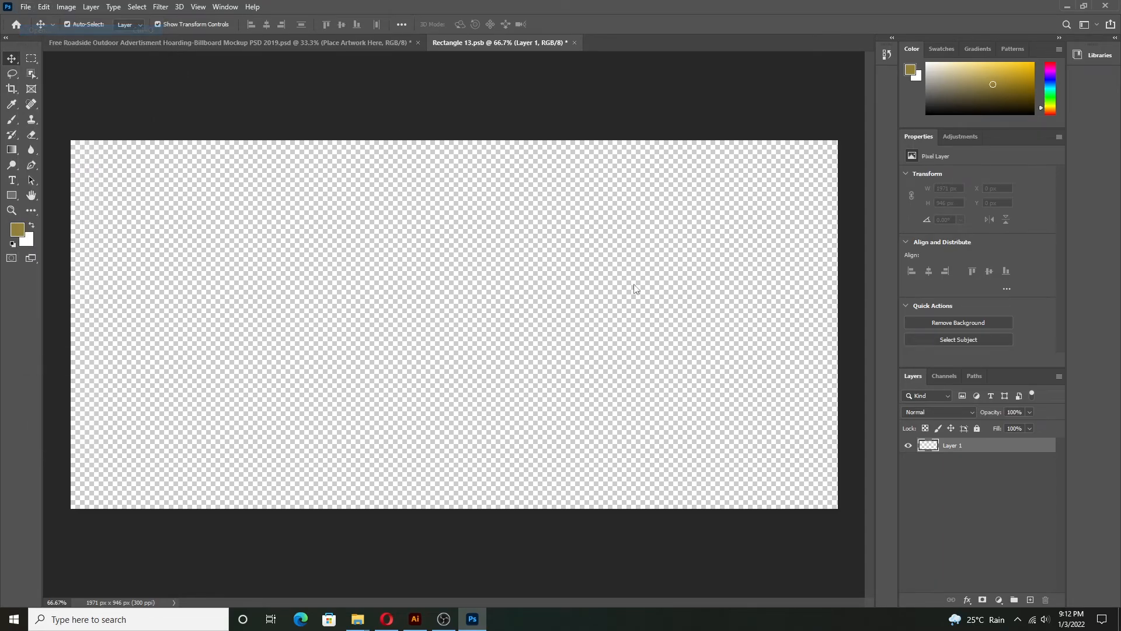
{"action": "left_click", "coordinate": [546, 8]}
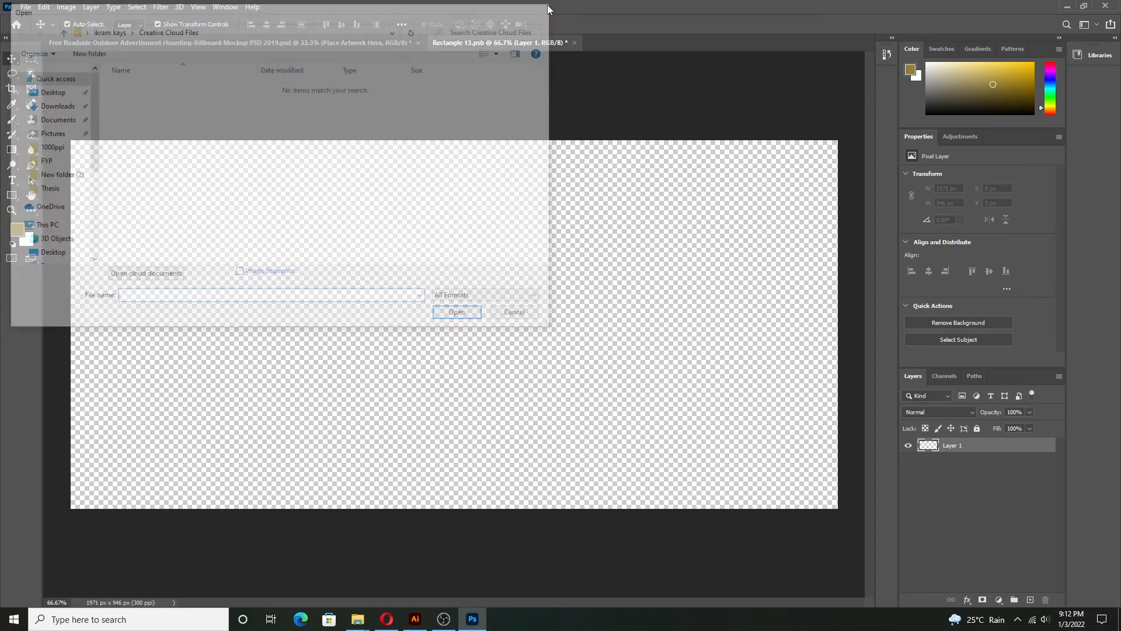
- Place the Artboard 1 image from the 1000ppi folder in New folder (2) into the smart object and save it
{"action": "mouse_move", "coordinate": [366, 626]}
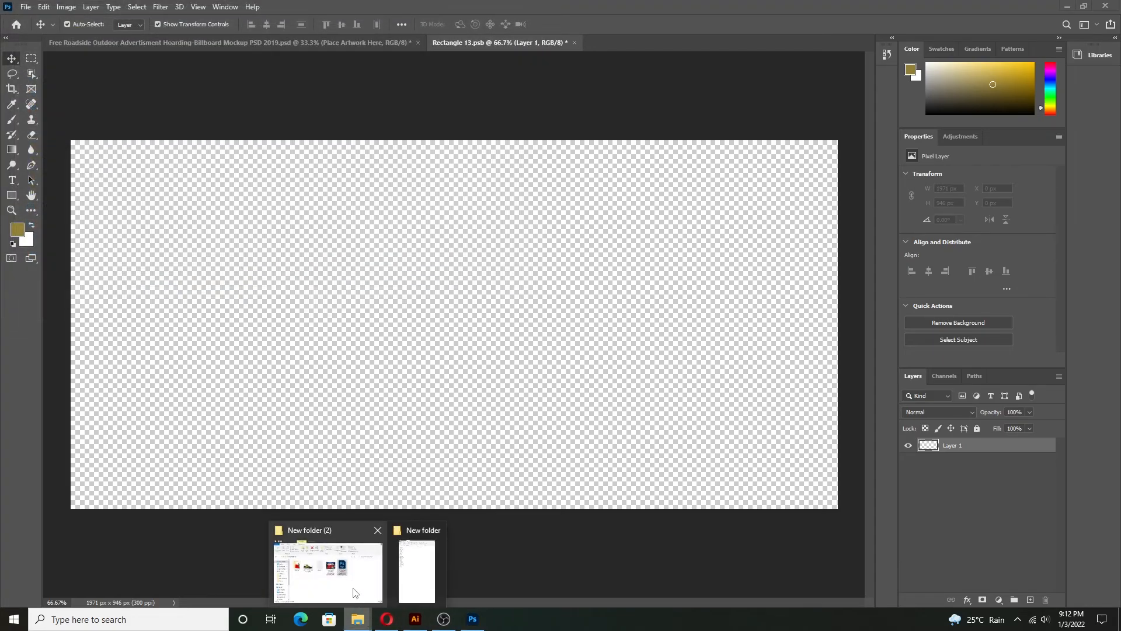
{"action": "left_click", "coordinate": [341, 584]}
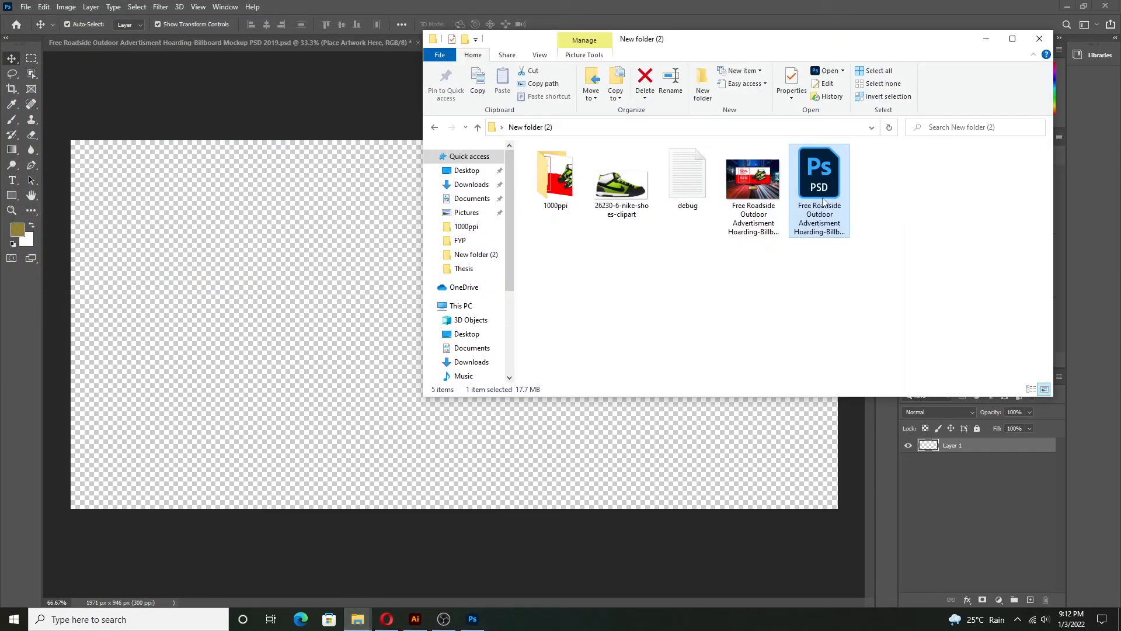
{"action": "double_click", "coordinate": [555, 178]}
{"action": "left_click_drag", "start_coordinate": [555, 181], "coordinate": [226, 236]}
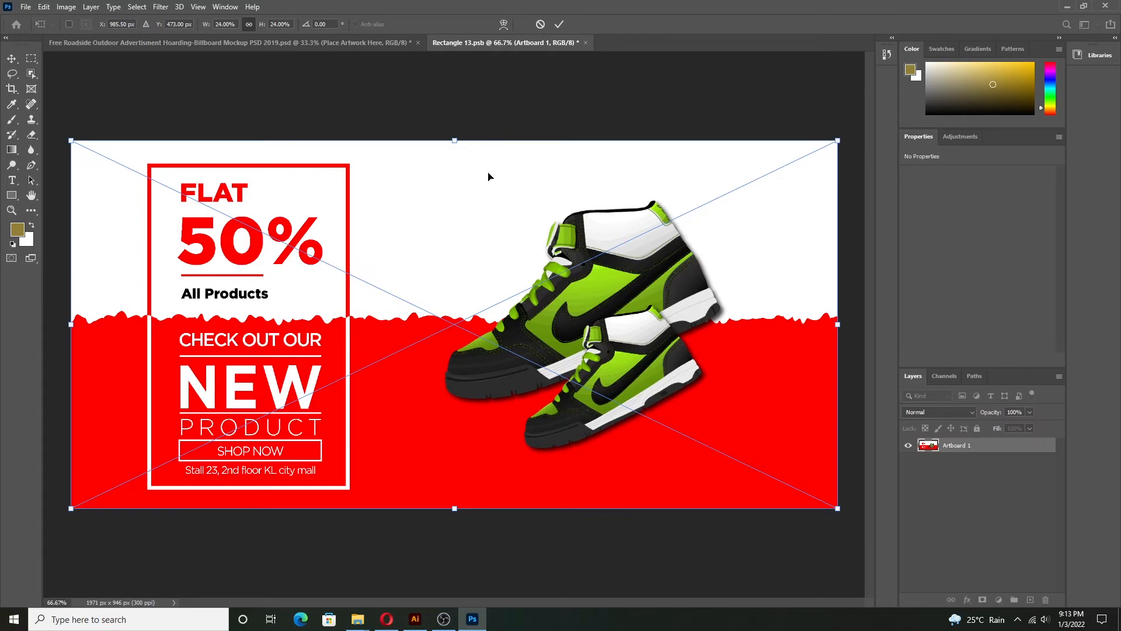
{"action": "key", "text": "ctrl+s"}
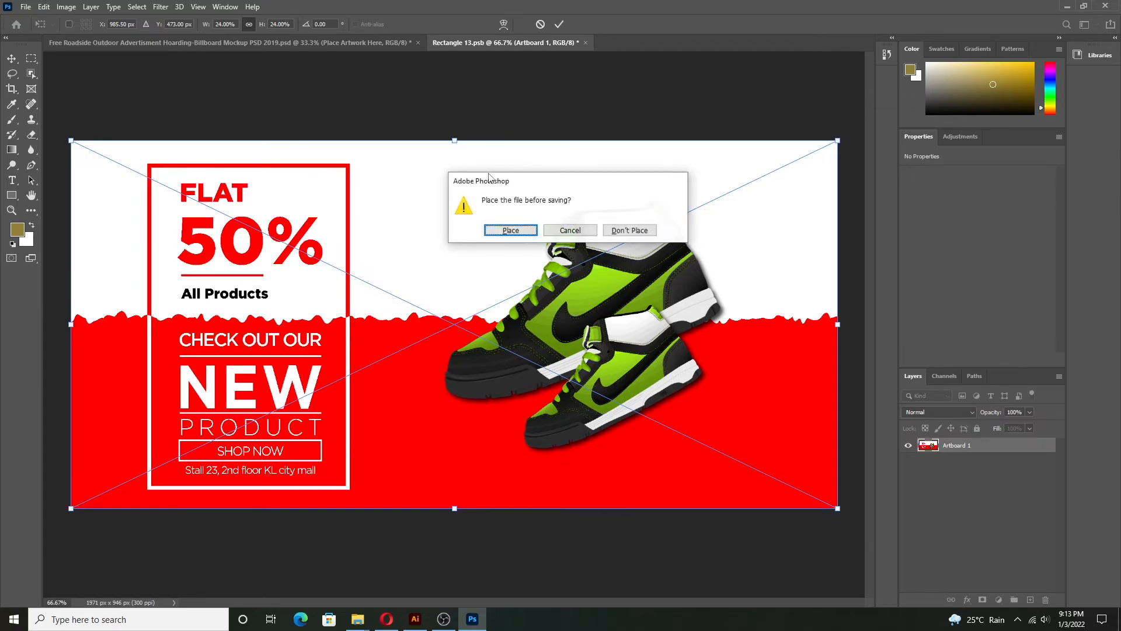
{"action": "left_click", "coordinate": [514, 228]}
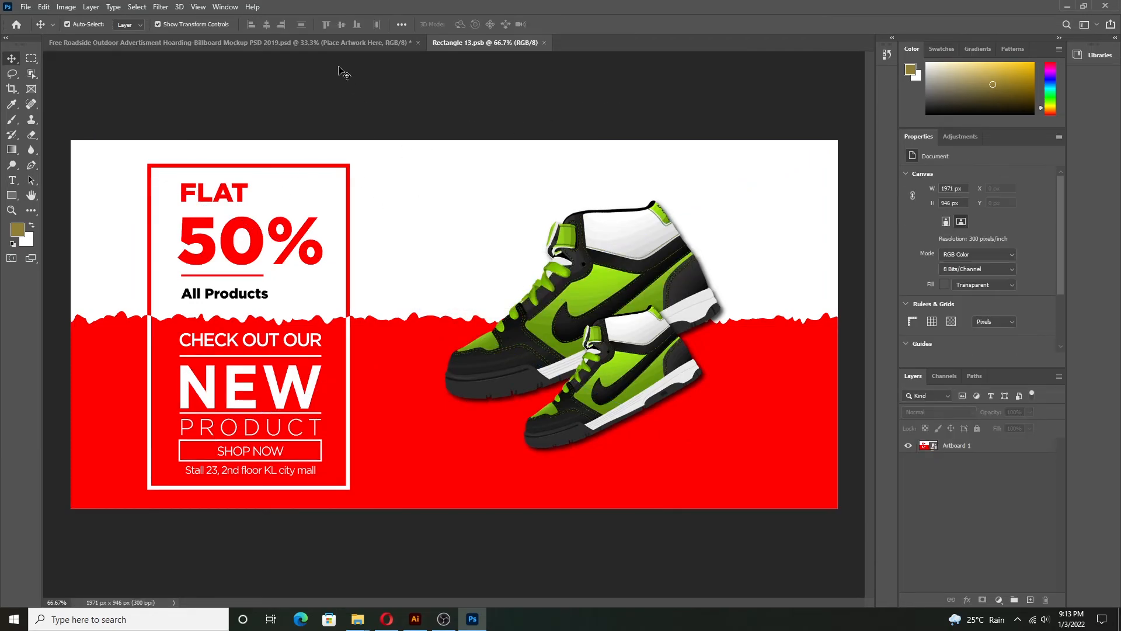
- Return to the roadside mockup document and check the main billboard and the small sign beneath it
{"action": "left_click", "coordinate": [347, 42]}
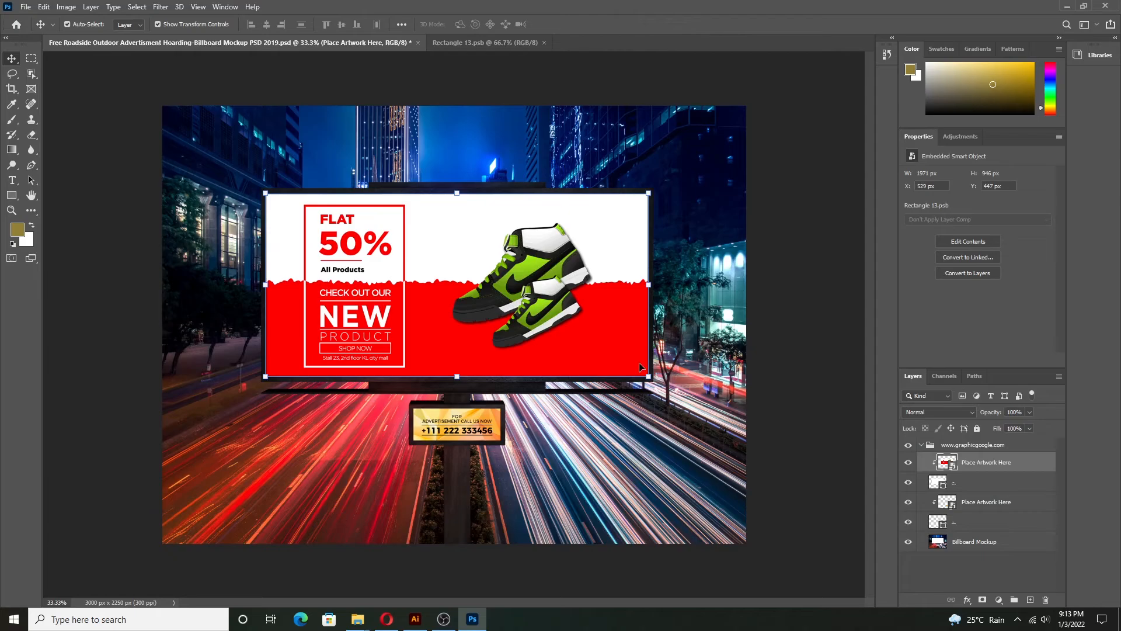
{"action": "left_click", "coordinate": [782, 266]}
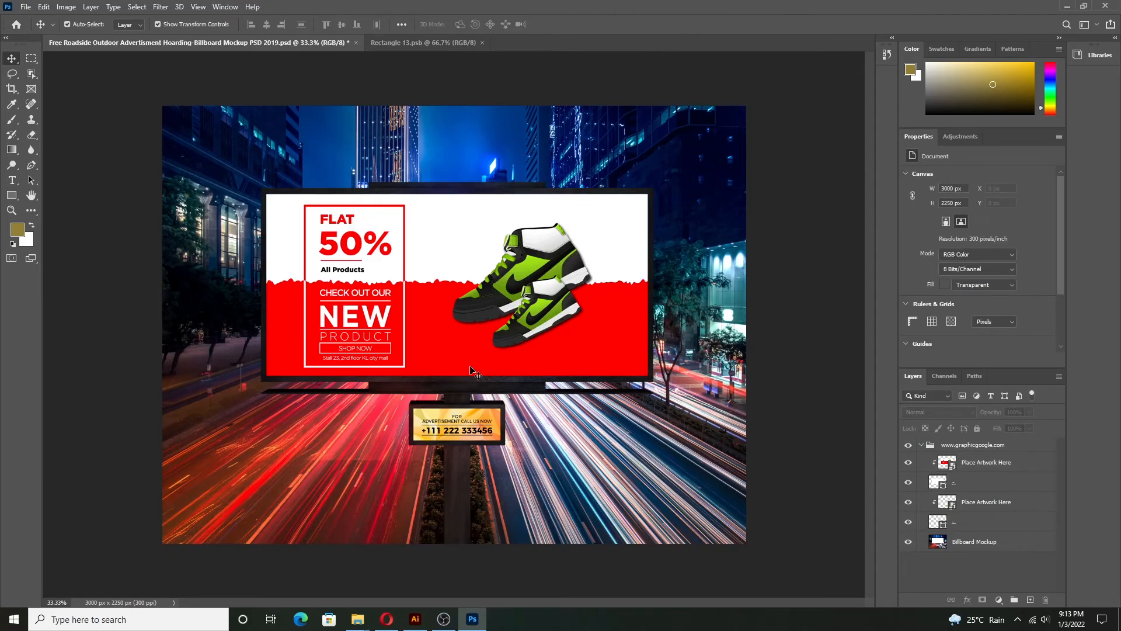
{"action": "left_click", "coordinate": [478, 431]}
{"action": "left_click", "coordinate": [789, 360]}
- Export the mockup as a 3000 × 2250 px JPG at 100% quality into New folder on the Desktop
{"action": "left_click", "coordinate": [25, 7]}
{"action": "mouse_move", "coordinate": [58, 176]}
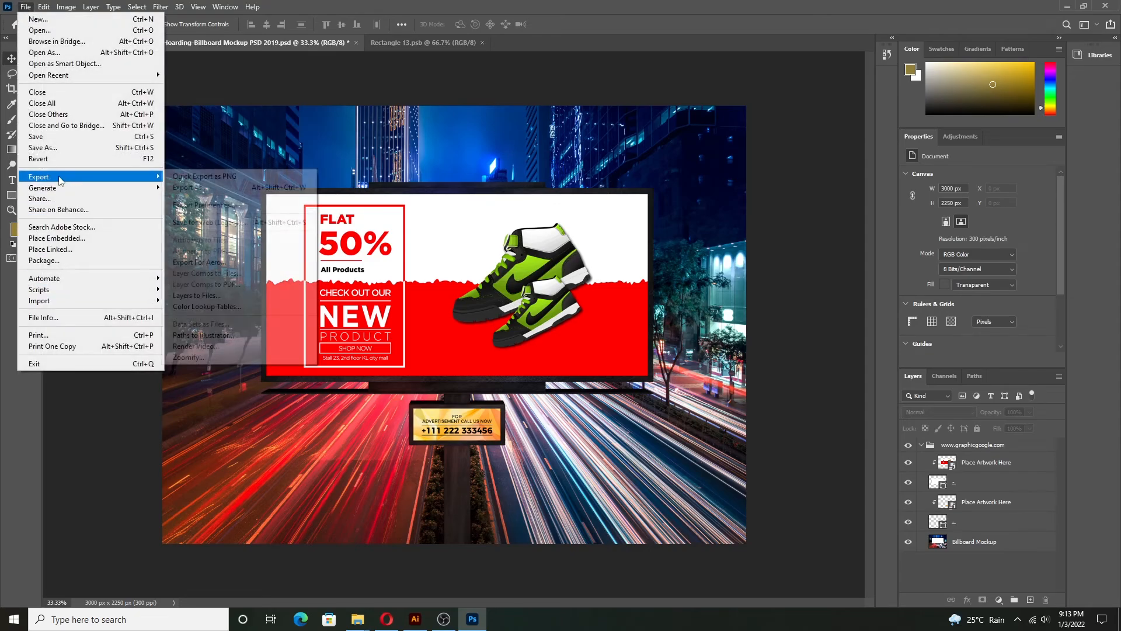
{"action": "left_click", "coordinate": [207, 191]}
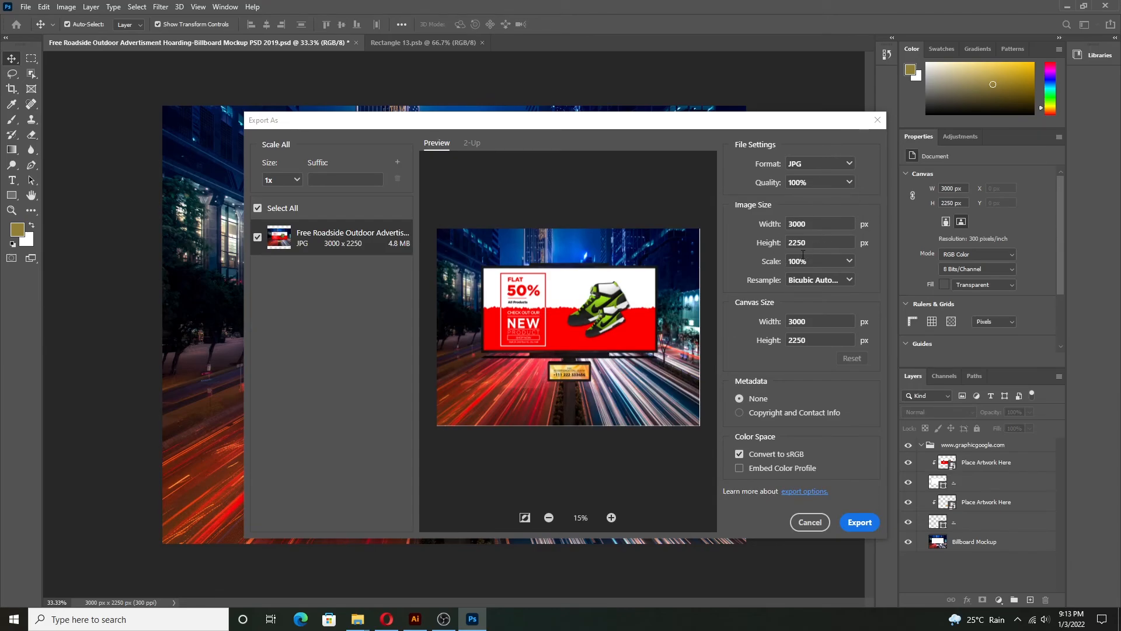
{"action": "left_click", "coordinate": [863, 525]}
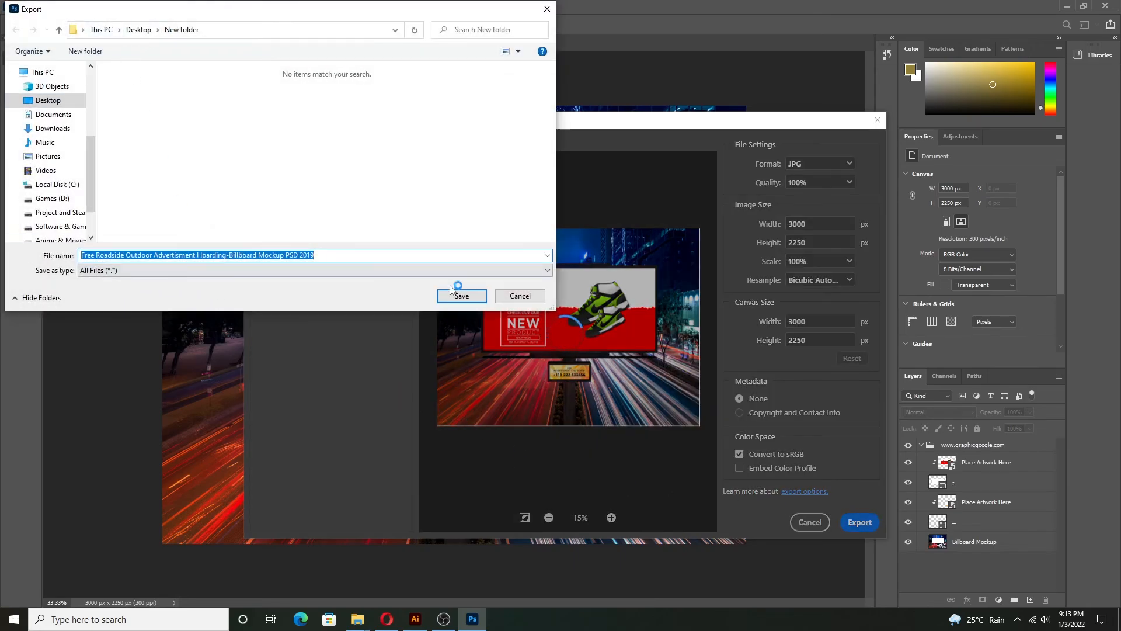
{"action": "left_click", "coordinate": [465, 298]}
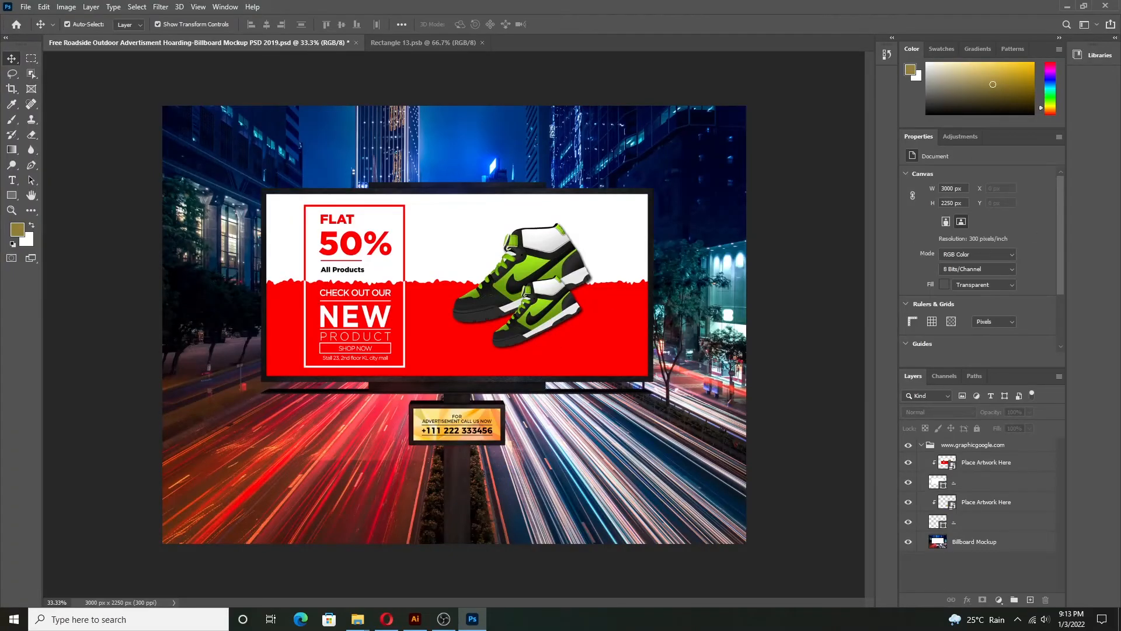
- Open the exported mockup JPG from the Desktop's New folder in Photos, inspect it, and close the viewer and folder
{"action": "left_click_drag", "start_coordinate": [1120, 0], "coordinate": [549, 90]}
{"action": "double_click", "coordinate": [441, 225]}
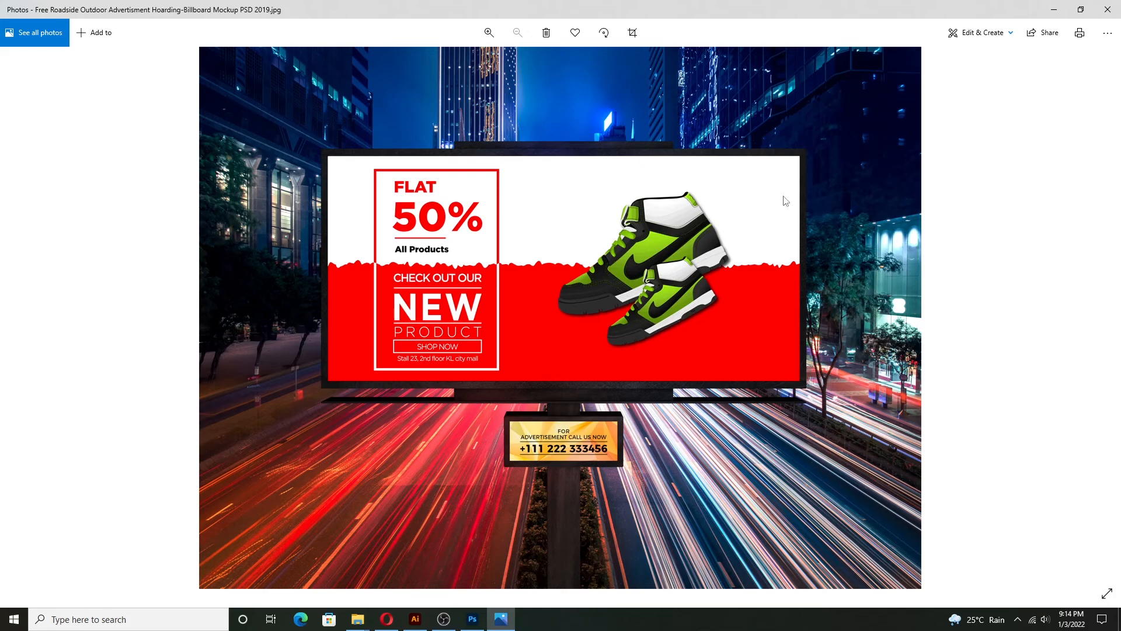
{"action": "left_click", "coordinate": [1103, 5]}
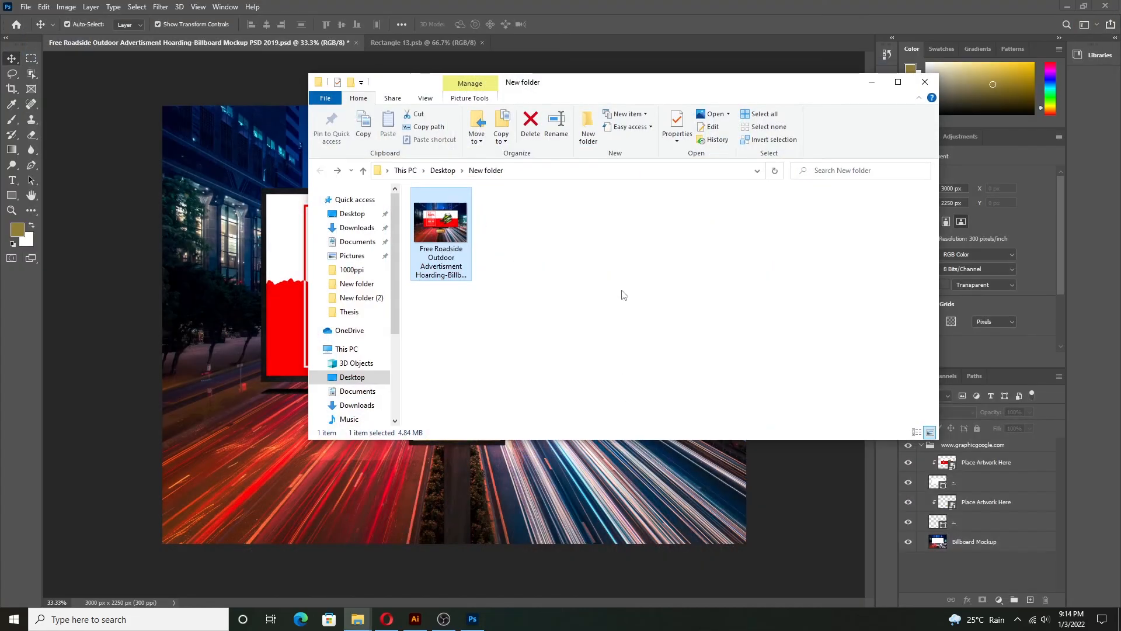
{"action": "right_click", "coordinate": [620, 258]}
{"action": "left_click", "coordinate": [657, 305]}
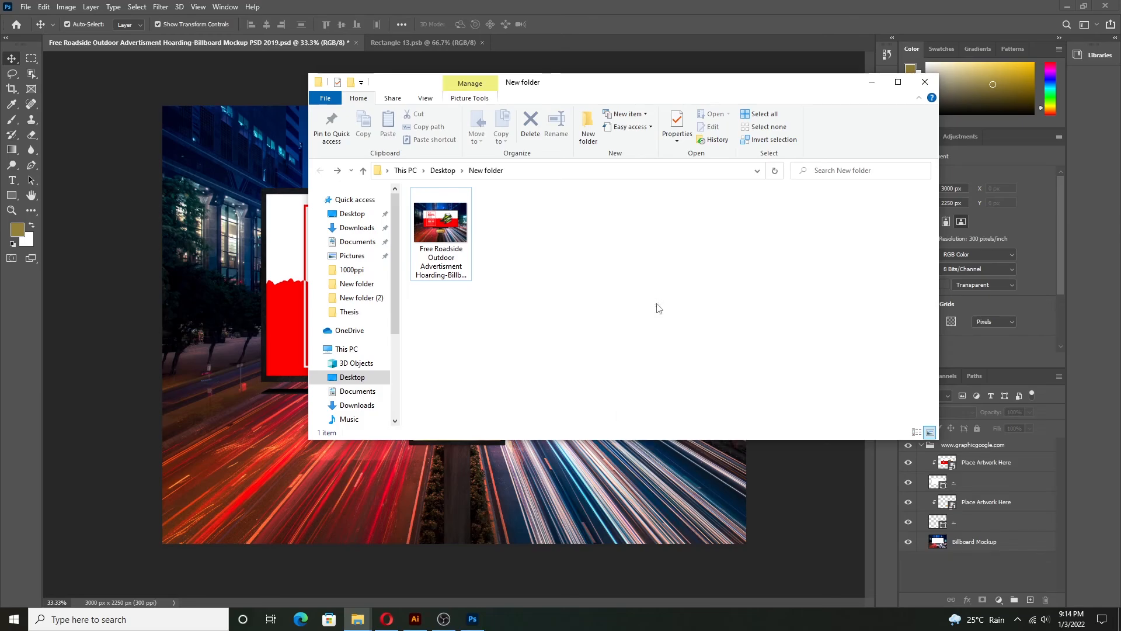
{"action": "double_click", "coordinate": [467, 239]}
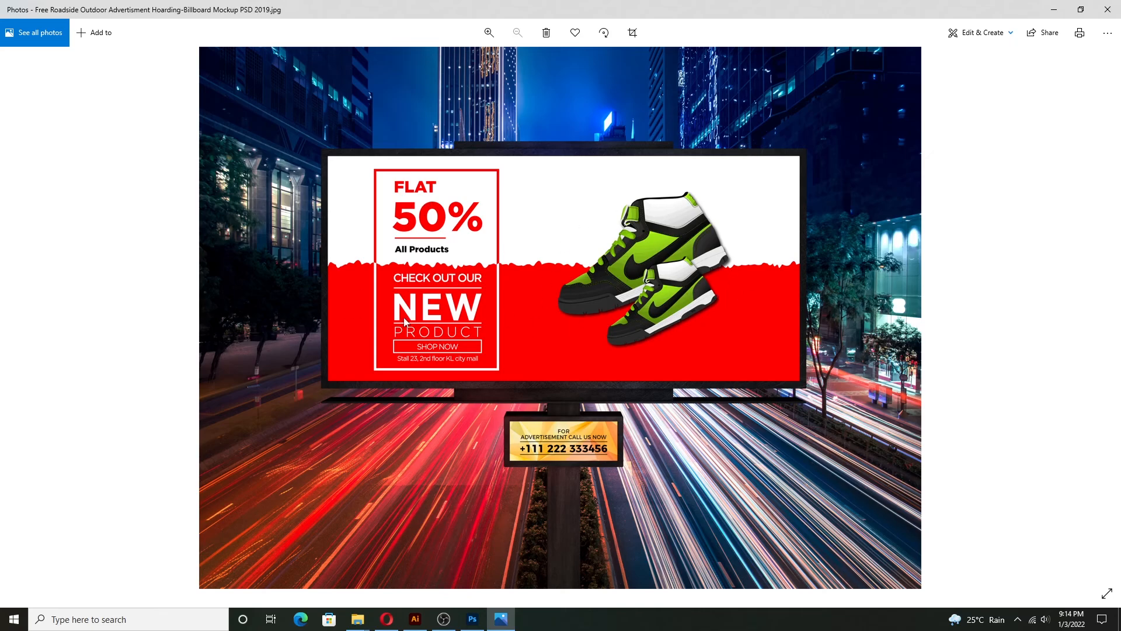
{"action": "left_click", "coordinate": [1099, 10]}
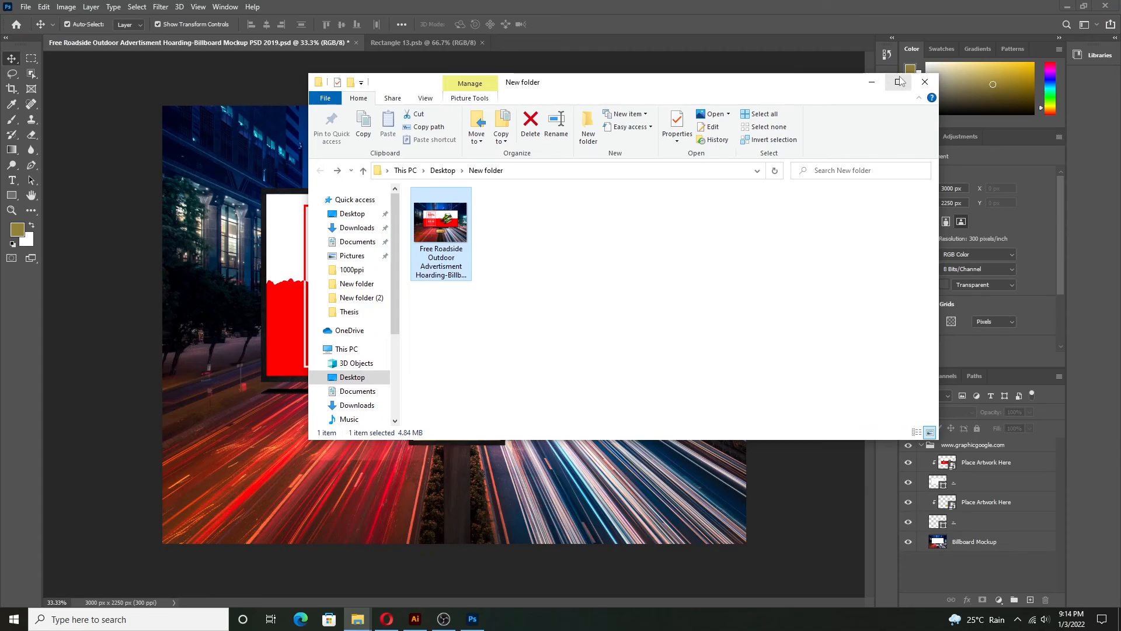
{"action": "left_click", "coordinate": [926, 83]}
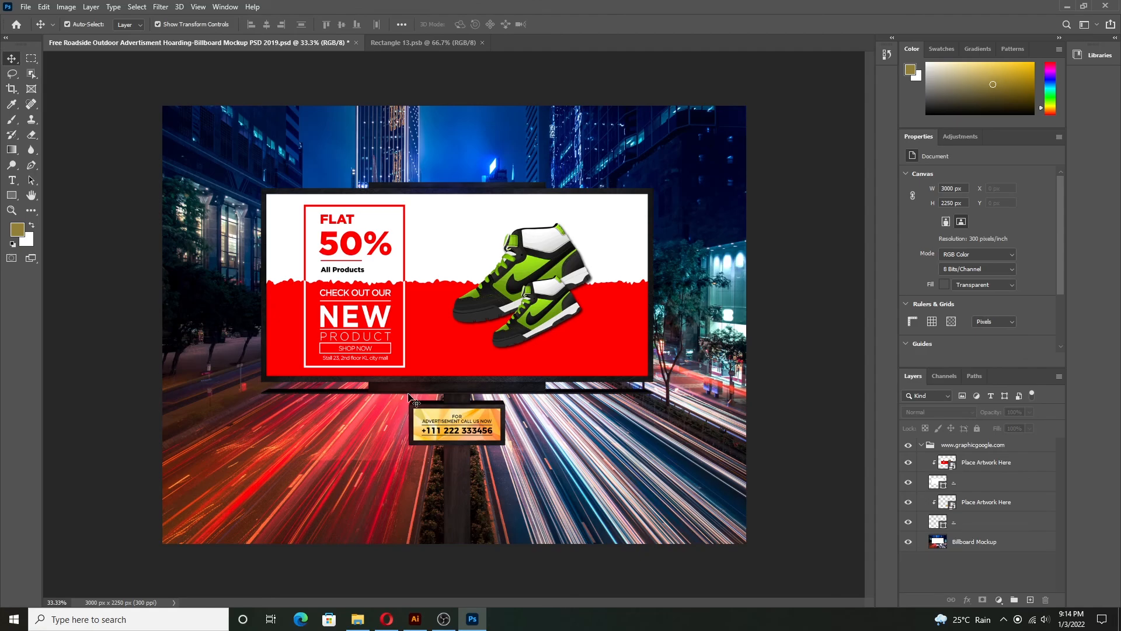
- Switch to File Explorer, open the Artboard 1 image from the 1000ppi folder in Photos, inspect it up close and close it
{"action": "left_click", "coordinate": [387, 619]}
{"action": "left_click", "coordinate": [357, 619]}
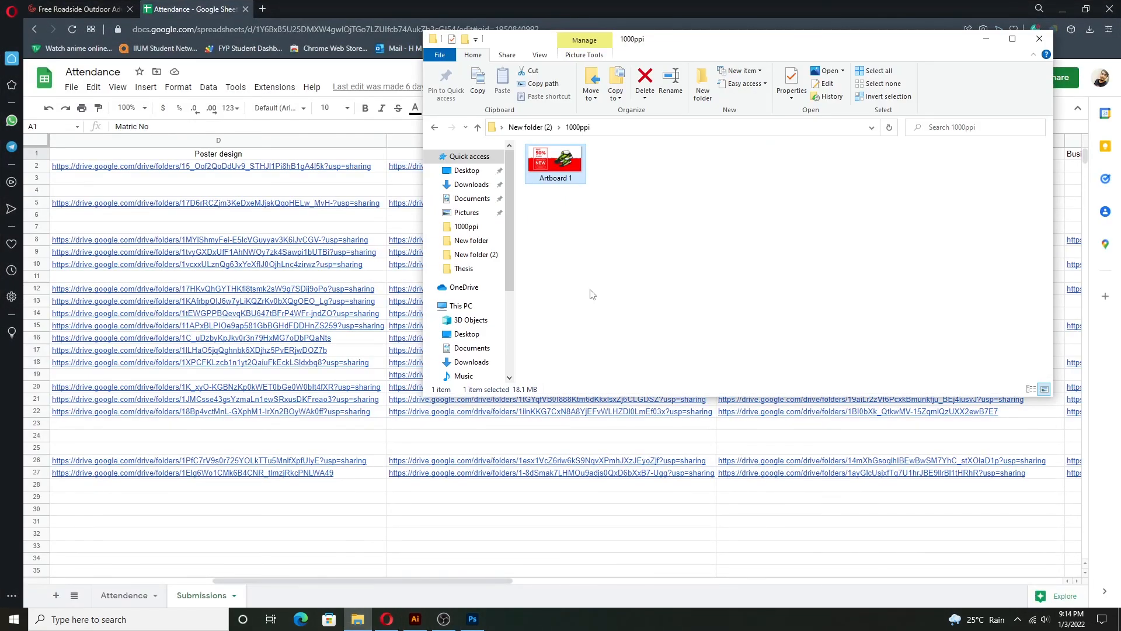
{"action": "double_click", "coordinate": [558, 166]}
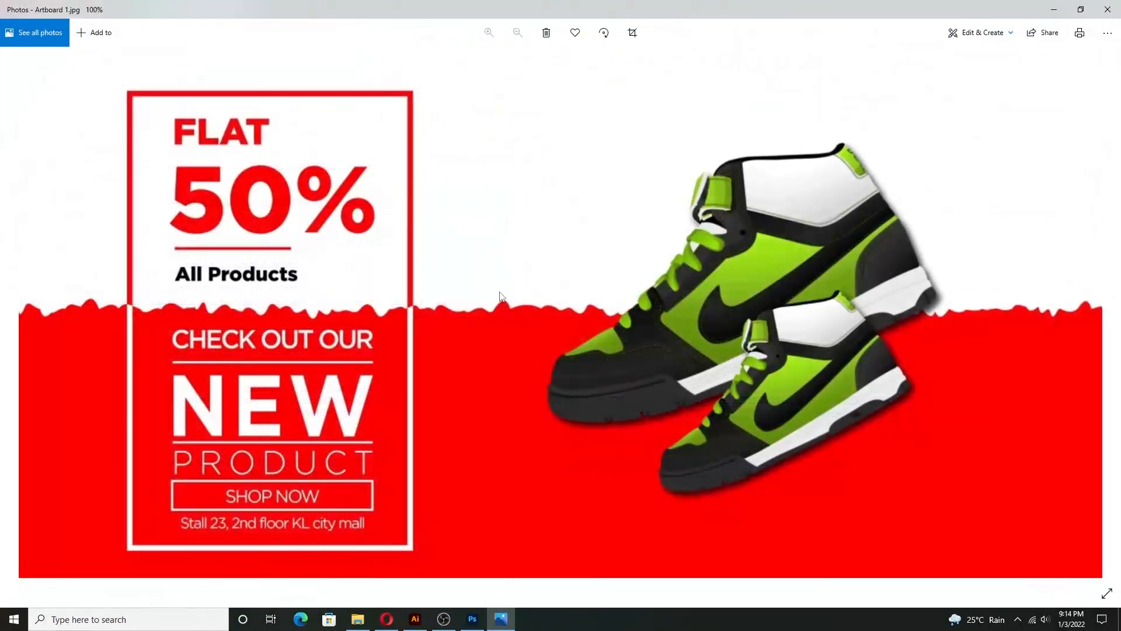
{"action": "scroll", "coordinate": [786, 294], "scroll_direction": "up", "scroll_amount": 3}
{"action": "scroll", "coordinate": [786, 293], "scroll_direction": "down", "scroll_amount": 4}
{"action": "left_click", "coordinate": [1104, 7]}
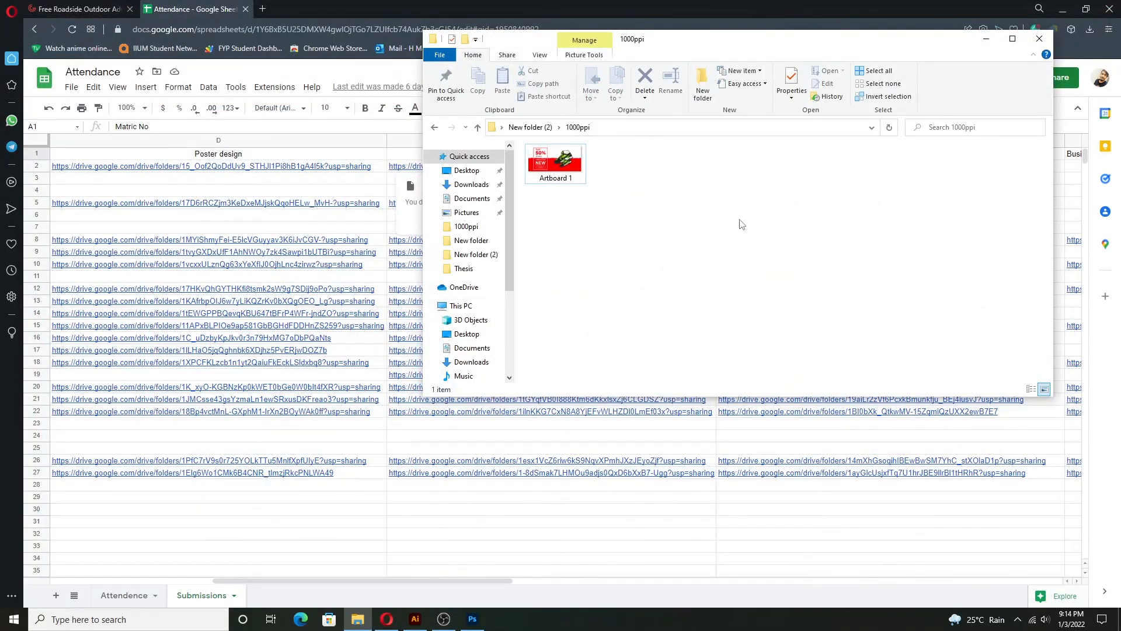
- View the roadside billboard mockup JPG stored in New folder (2) in Photos, close it, and switch back to Photoshop
{"action": "key", "text": "alt+Up"}
{"action": "double_click", "coordinate": [752, 180]}
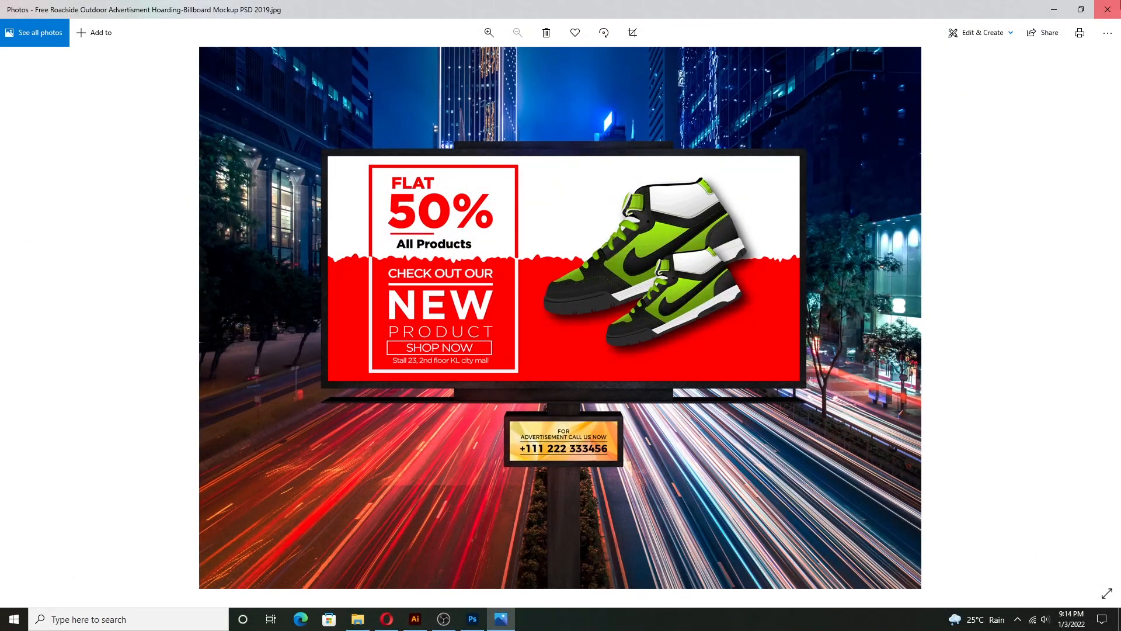
{"action": "left_click", "coordinate": [1108, 9]}
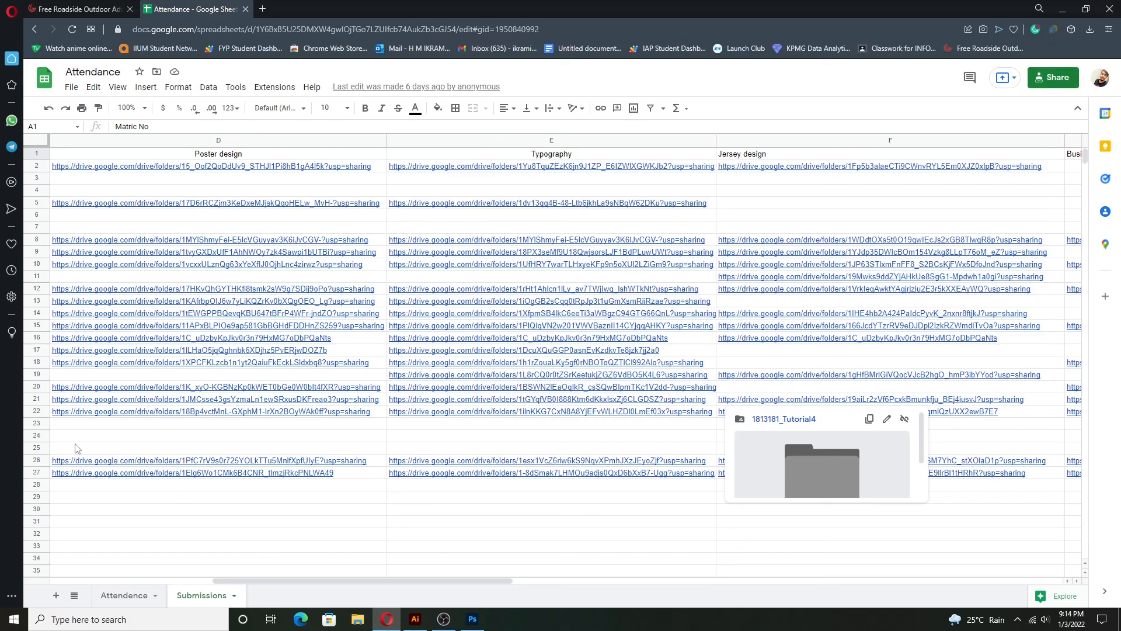
{"action": "left_click", "coordinate": [708, 550]}
{"action": "left_click", "coordinate": [472, 619]}
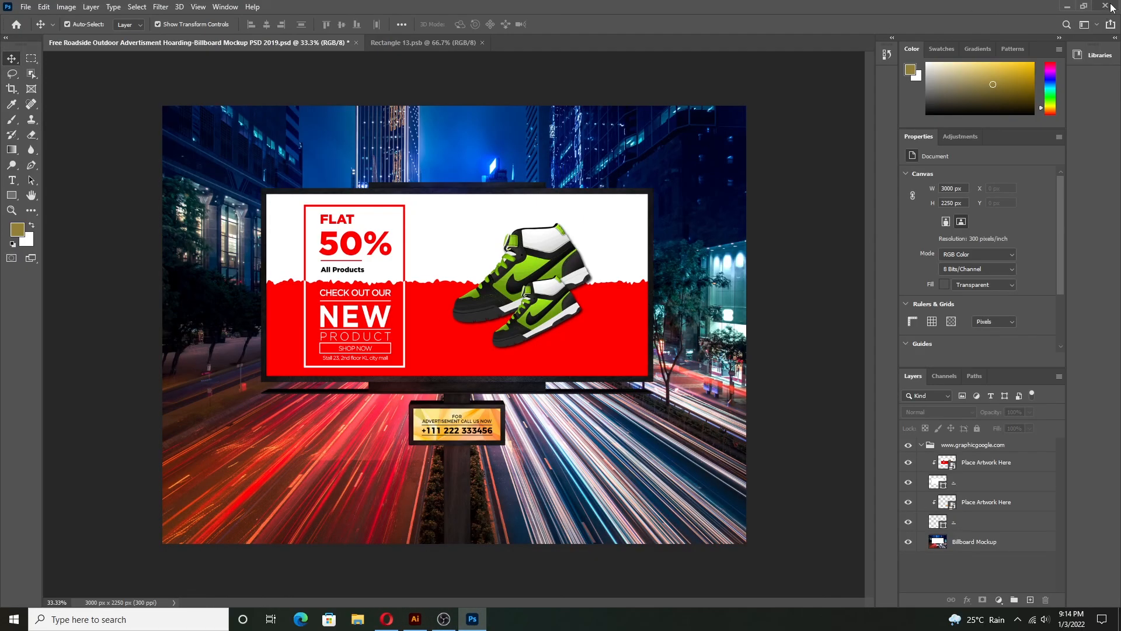
{"action": "left_click", "coordinate": [601, 259]}
{"action": "left_click", "coordinate": [802, 146]}
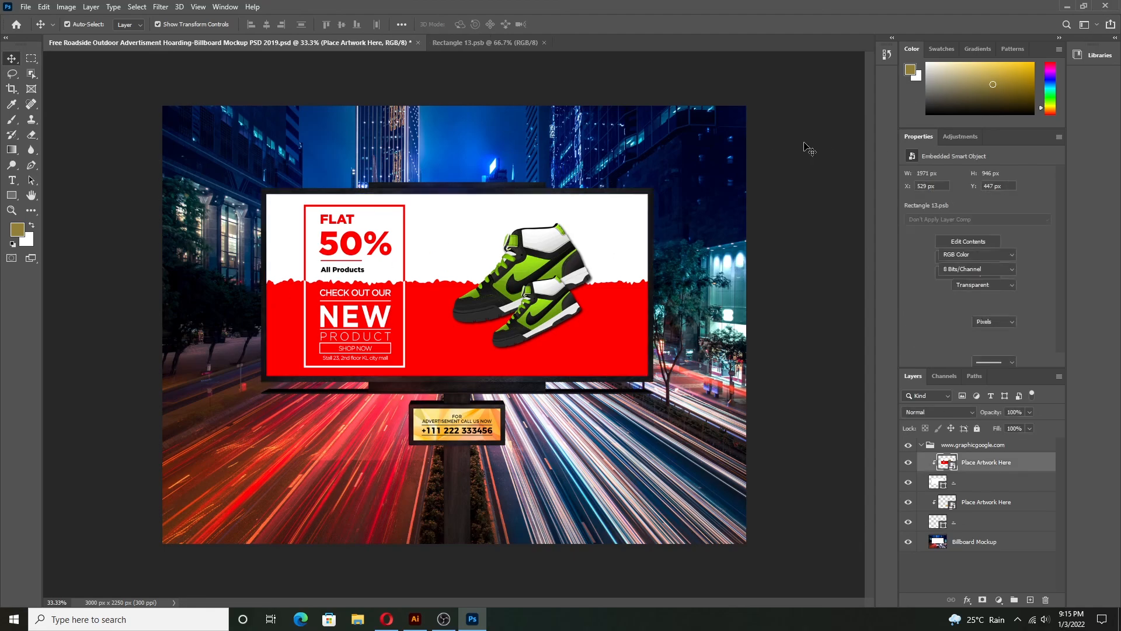
{"action": "left_click", "coordinate": [401, 236]}
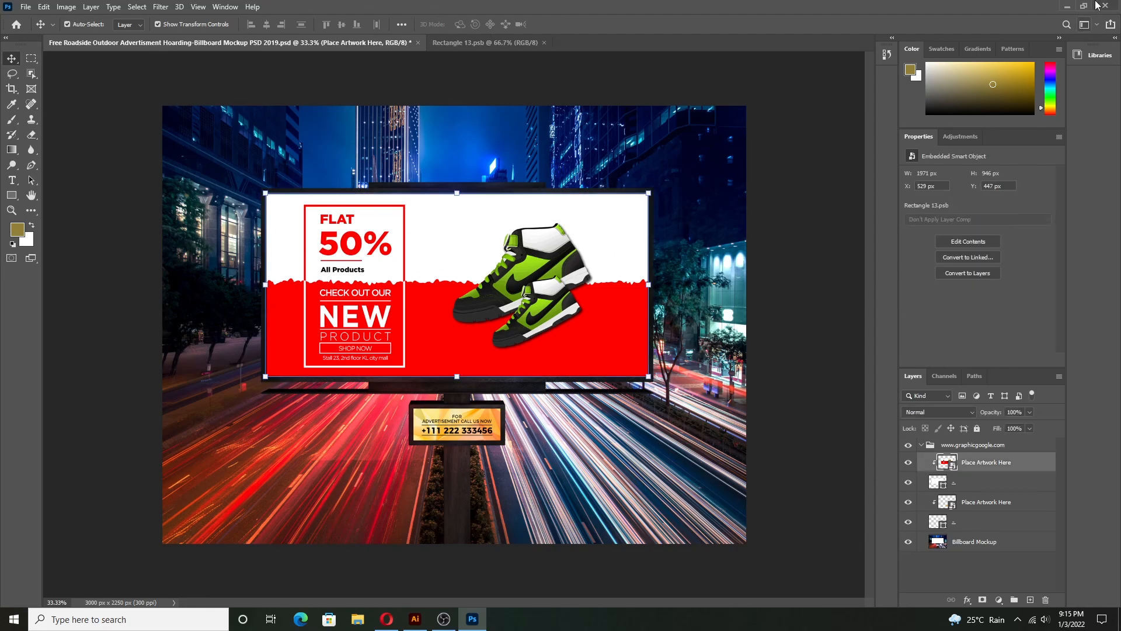
{"action": "left_click", "coordinate": [444, 619]}
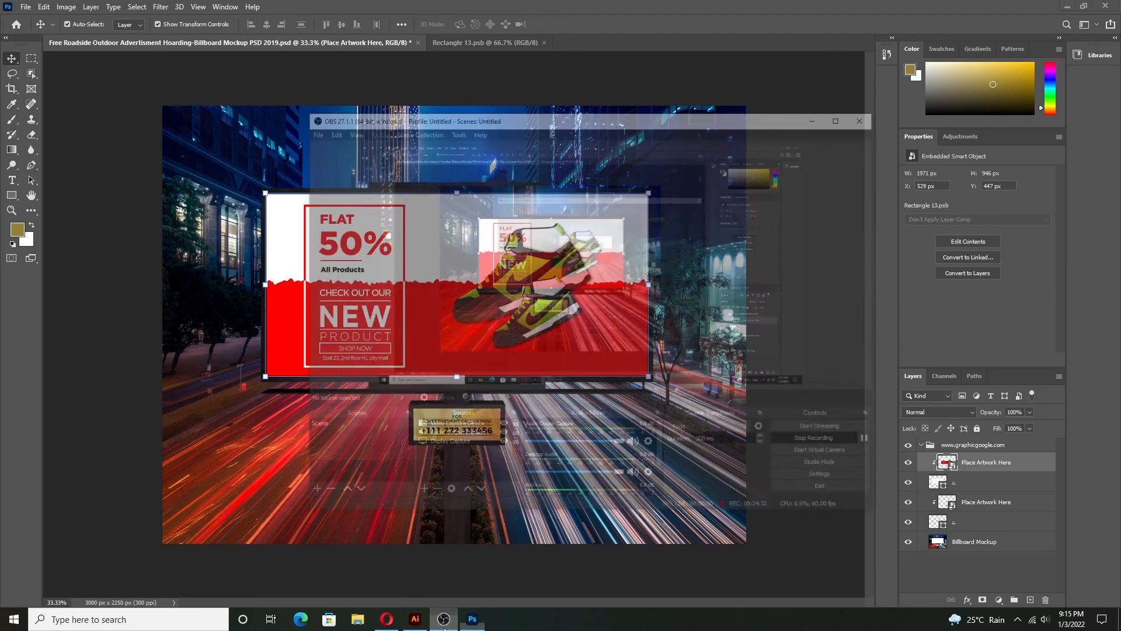